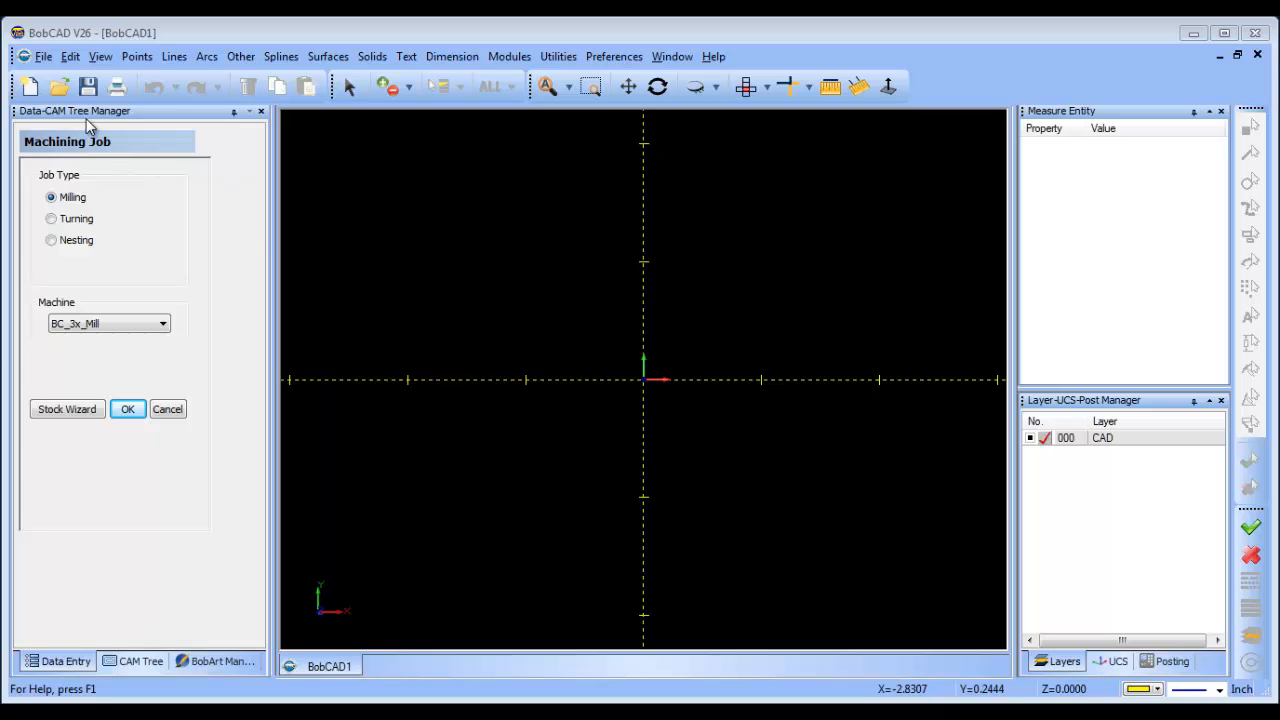
Step: Open the IGES file 07 0347 0002.igs with curves, solids and original topology, and close it without saving
left_click(59, 88)
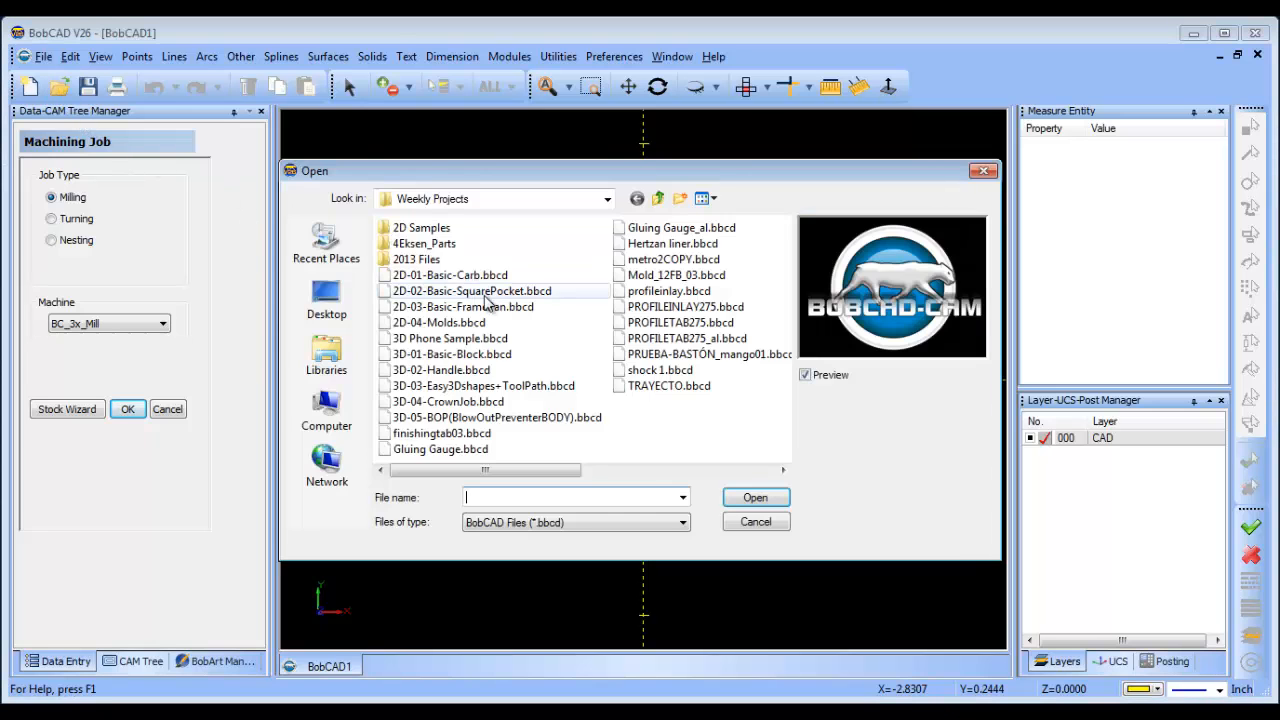
left_click(672, 527)
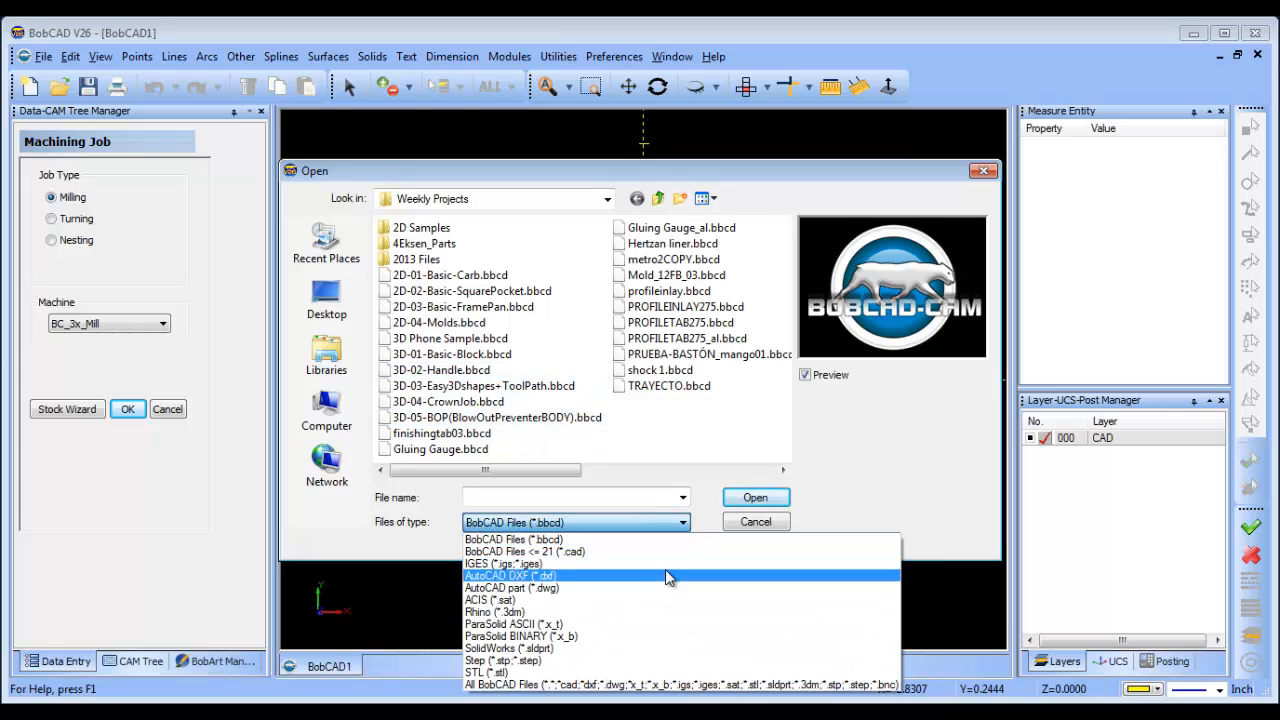
left_click(667, 562)
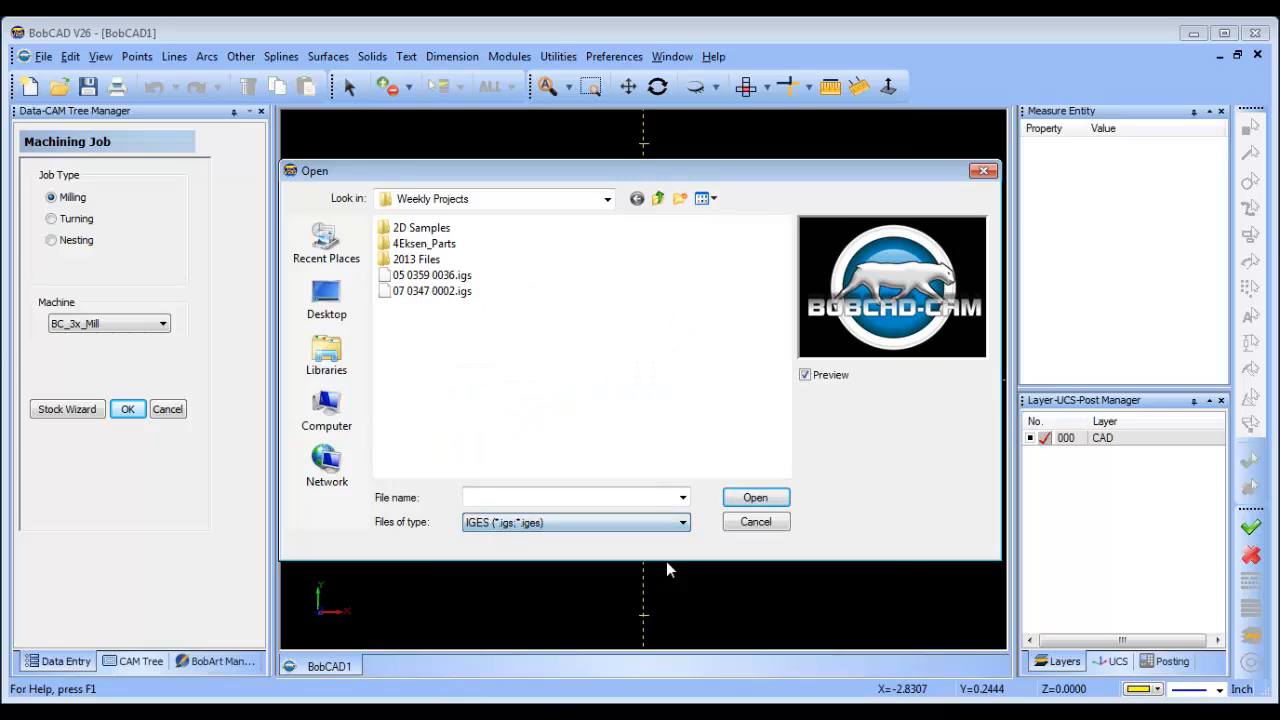
left_click(466, 275)
left_click(470, 290)
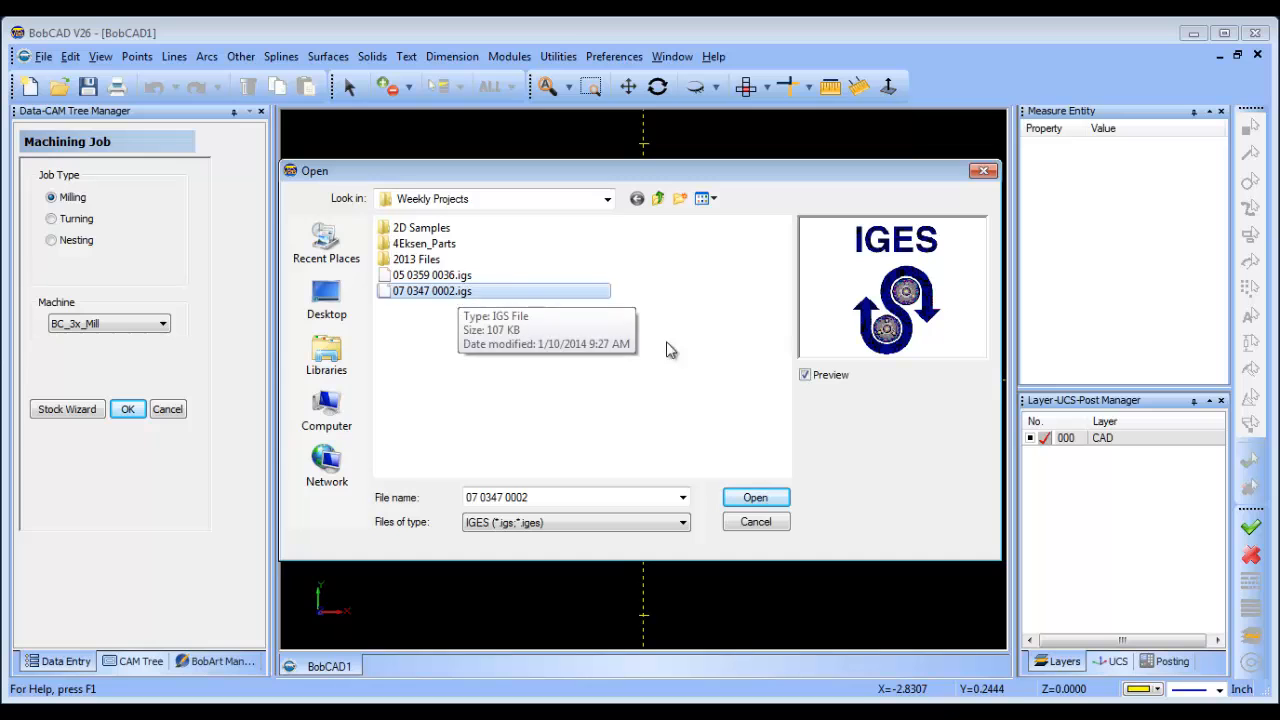
left_click(755, 498)
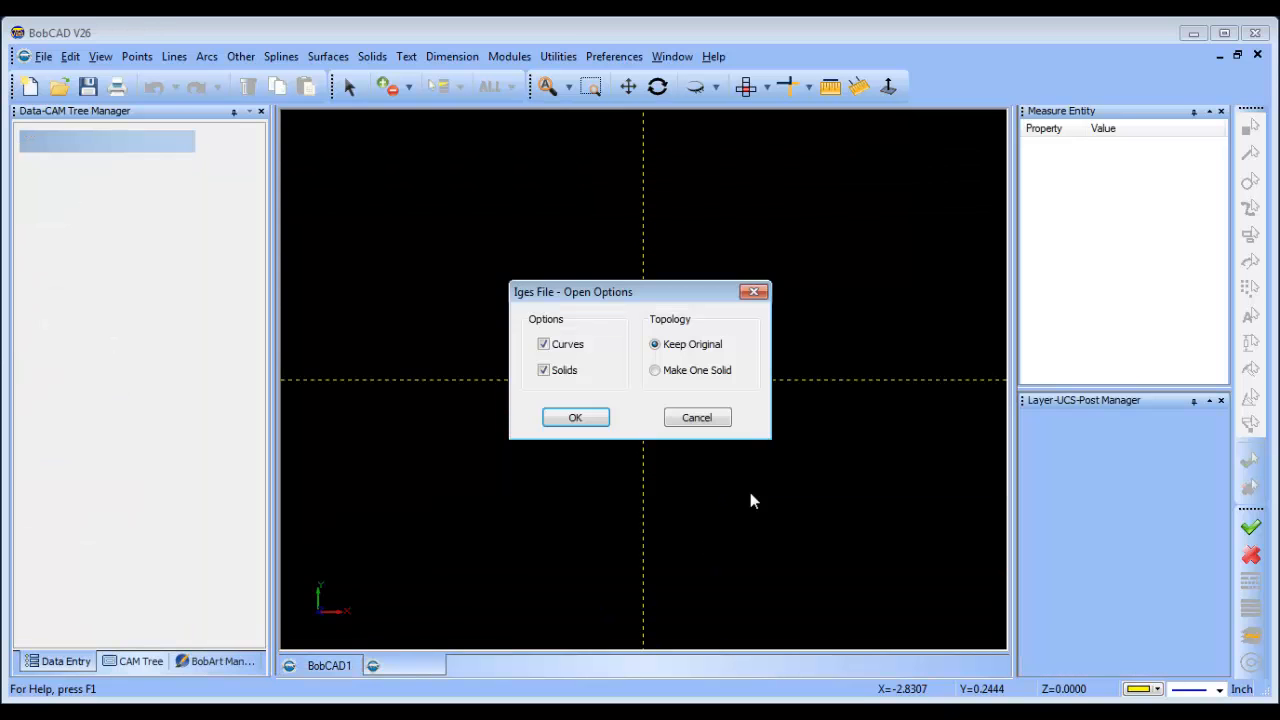
left_click(582, 424)
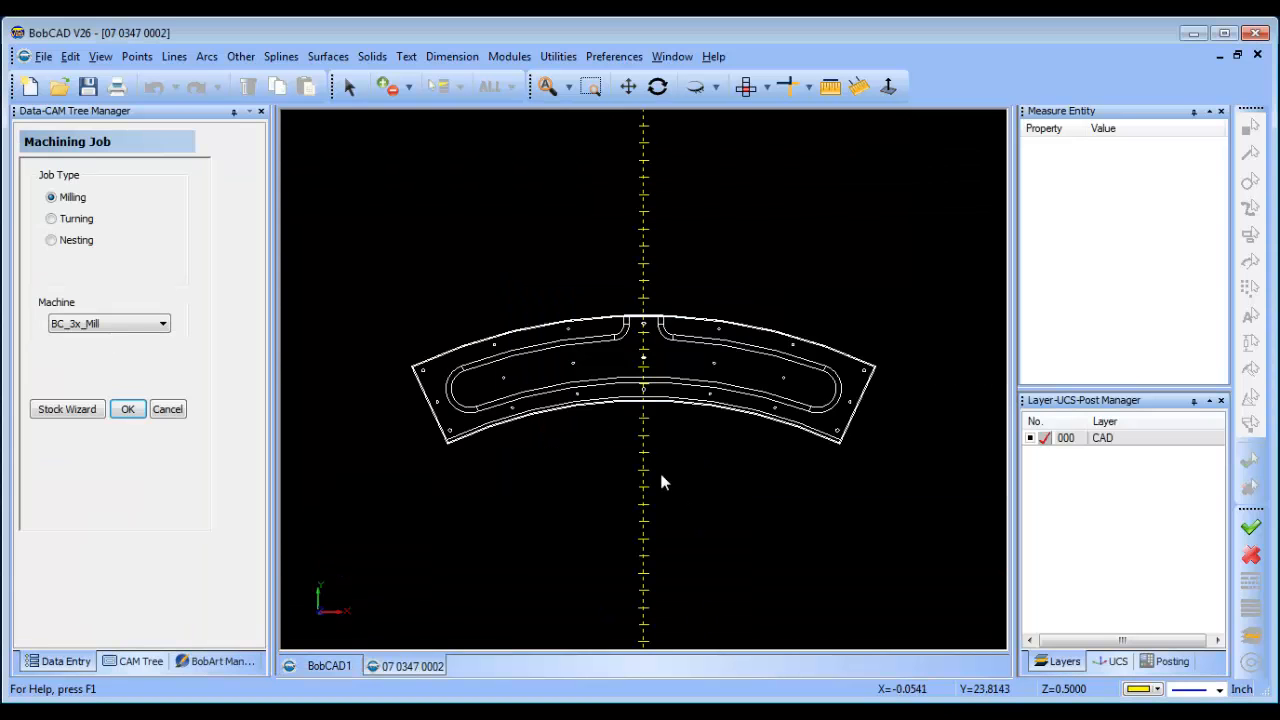
left_click(1257, 55)
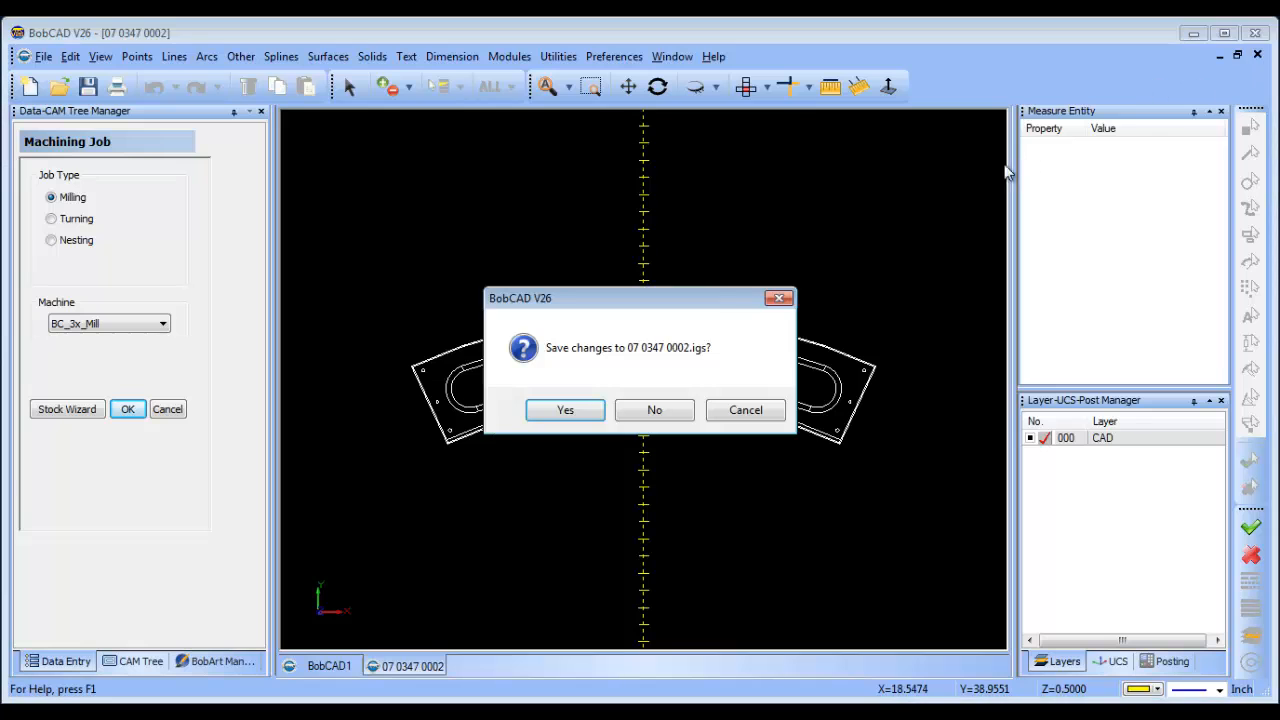
left_click(645, 408)
Step: Open the IGES file 05 0359 0036.igs with curves and solids, keeping the original topology
left_click(59, 86)
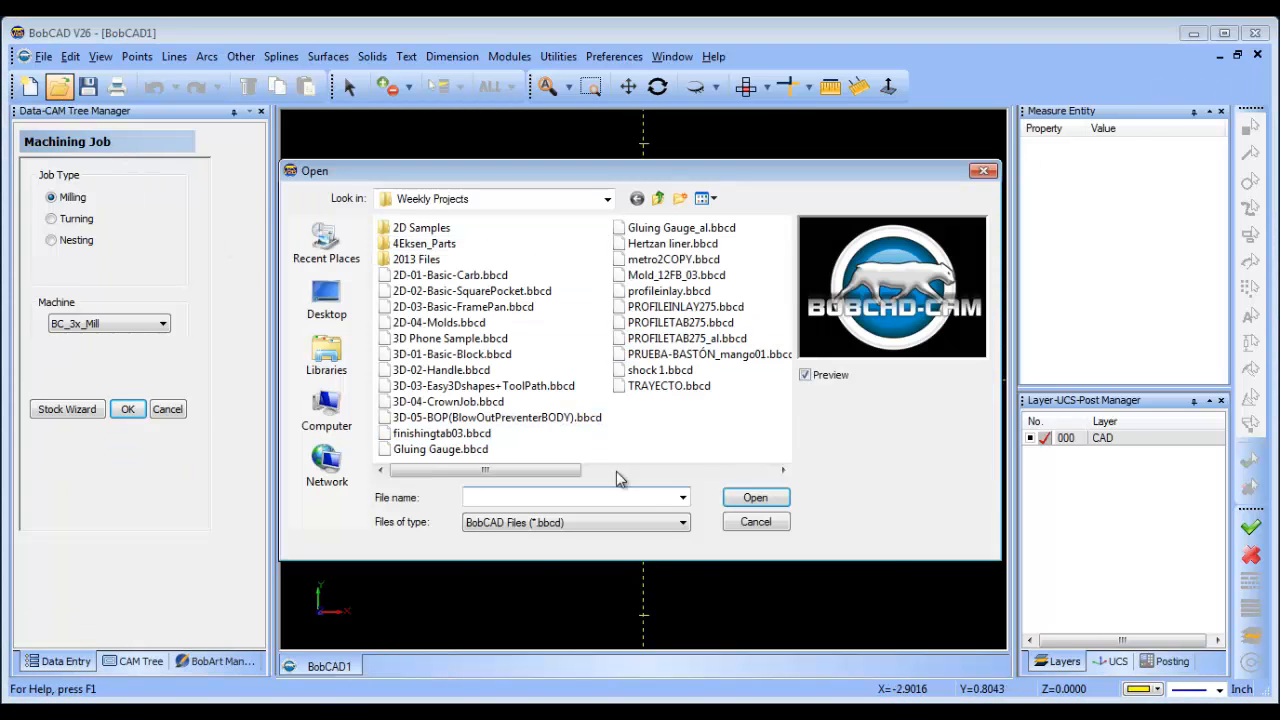
left_click(668, 522)
left_click(505, 563)
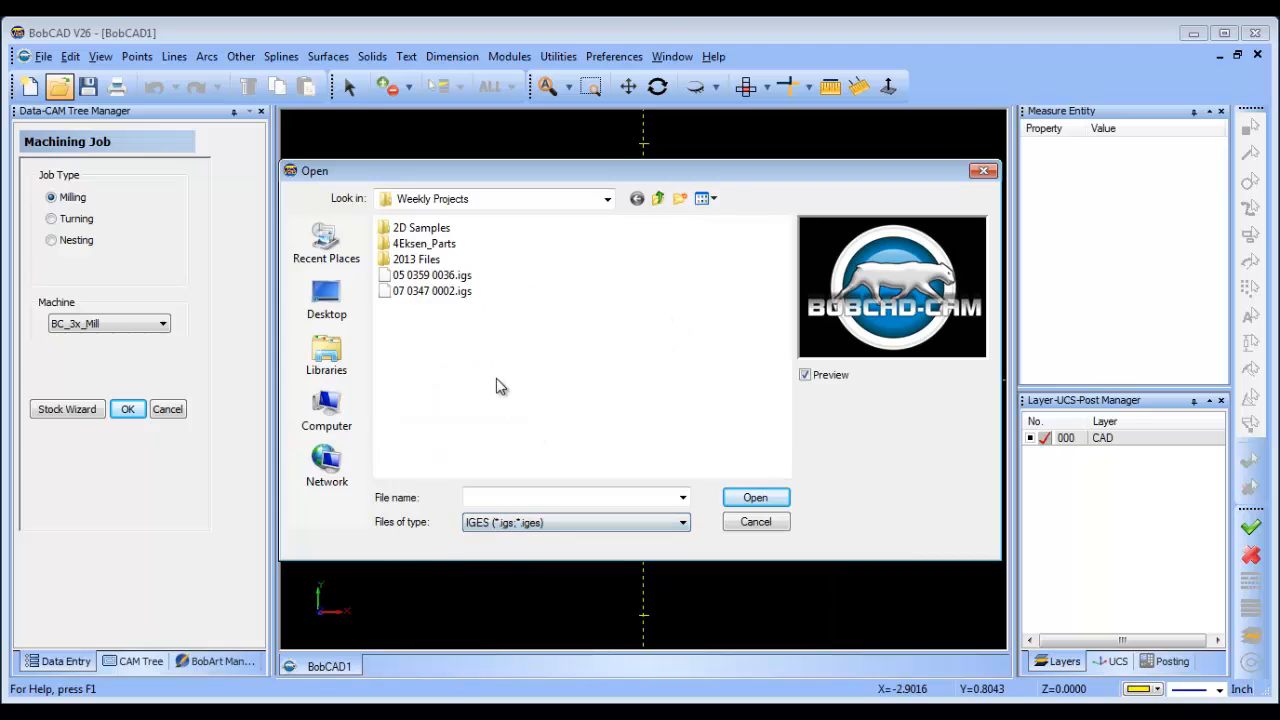
left_click(432, 275)
left_click(755, 498)
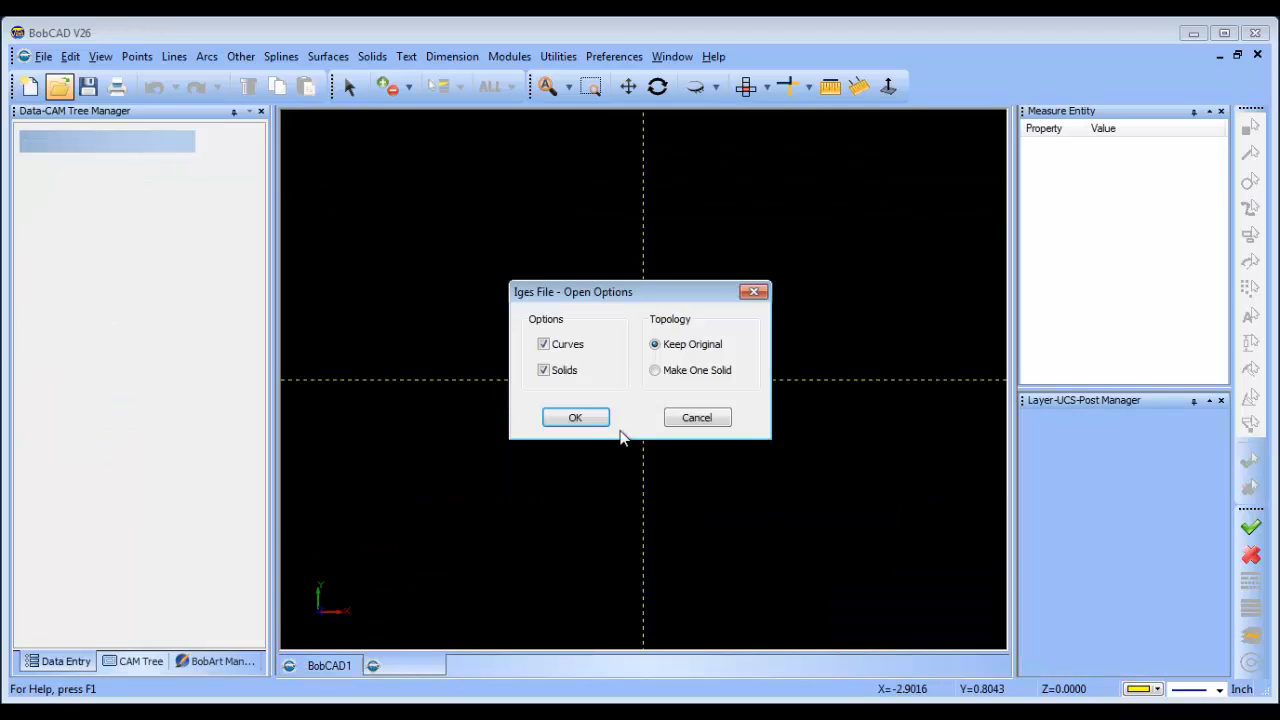
key("Return")
Step: Review the Entities Summary of the imported part for its entity types and overall X, Y and Z bounds
middle_click_drag(668, 512, 758, 467)
mouse_move(651, 489)
middle_mouse_down()
mouse_move(687, 457)
mouse_move(636, 471)
middle_mouse_up()
scroll(602, 402, "up", 4)
scroll(603, 402, "down", 3)
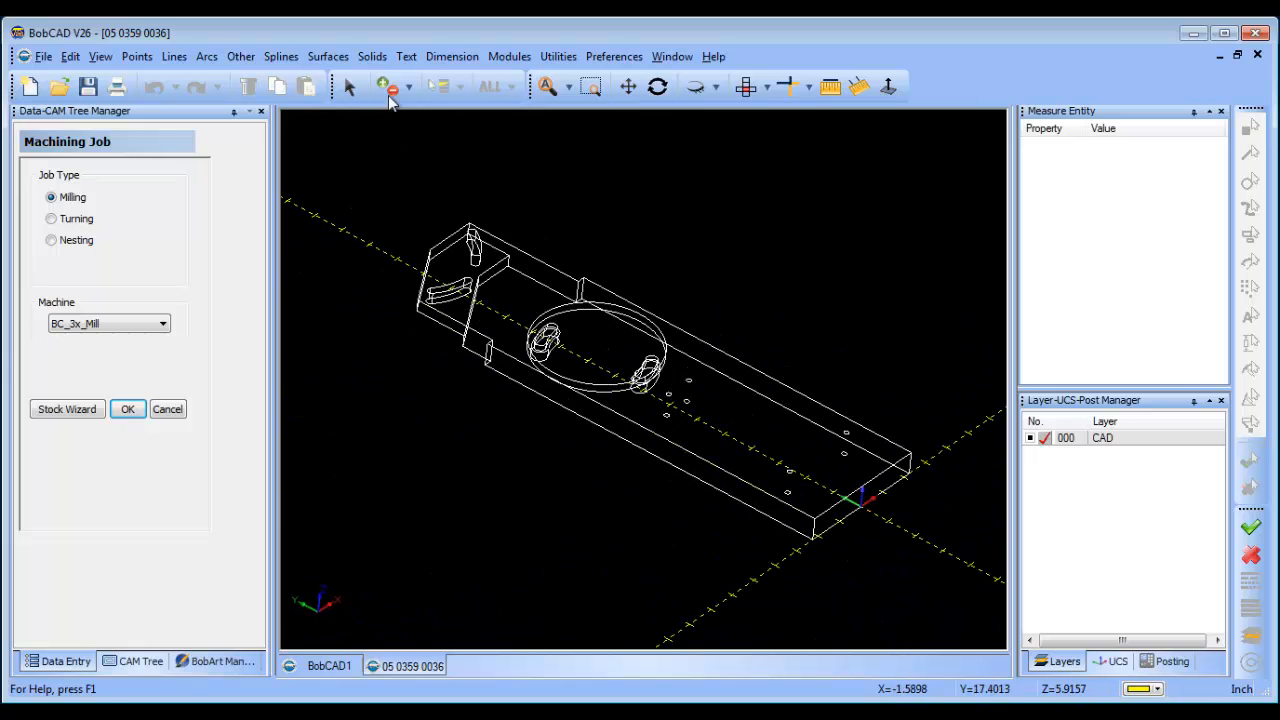
right_click(640, 201)
left_click(767, 465)
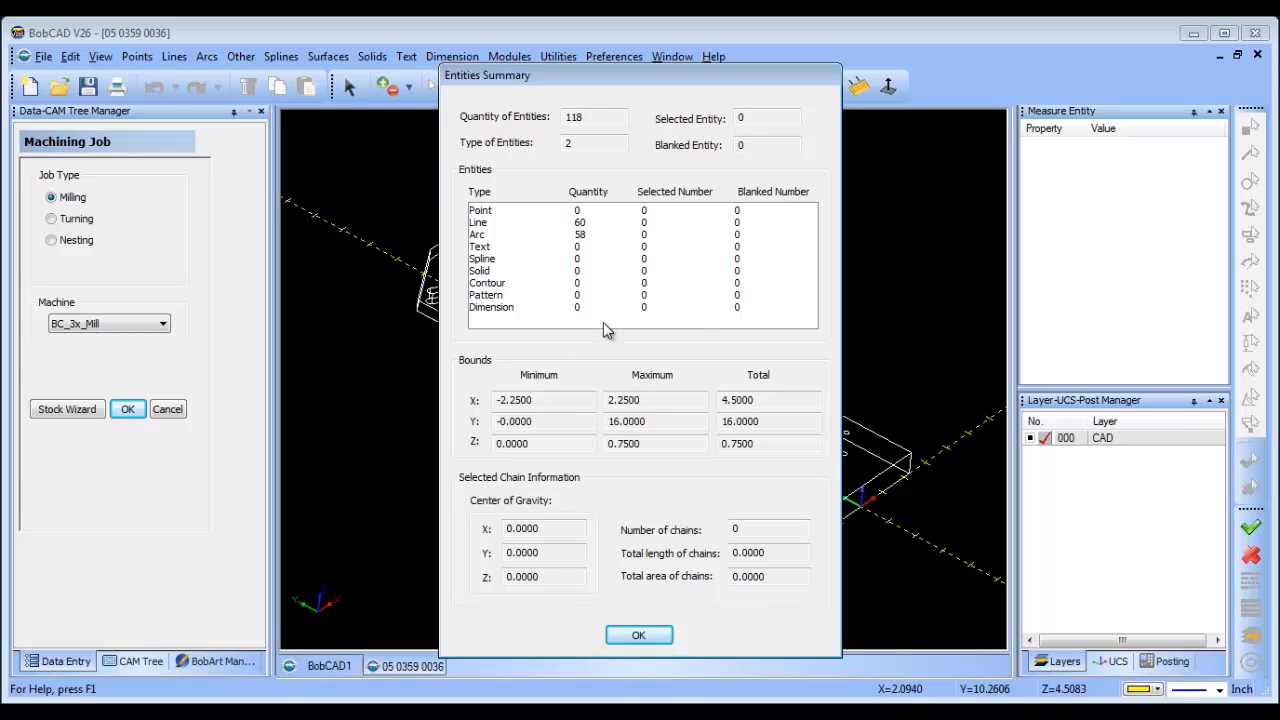
left_click(640, 636)
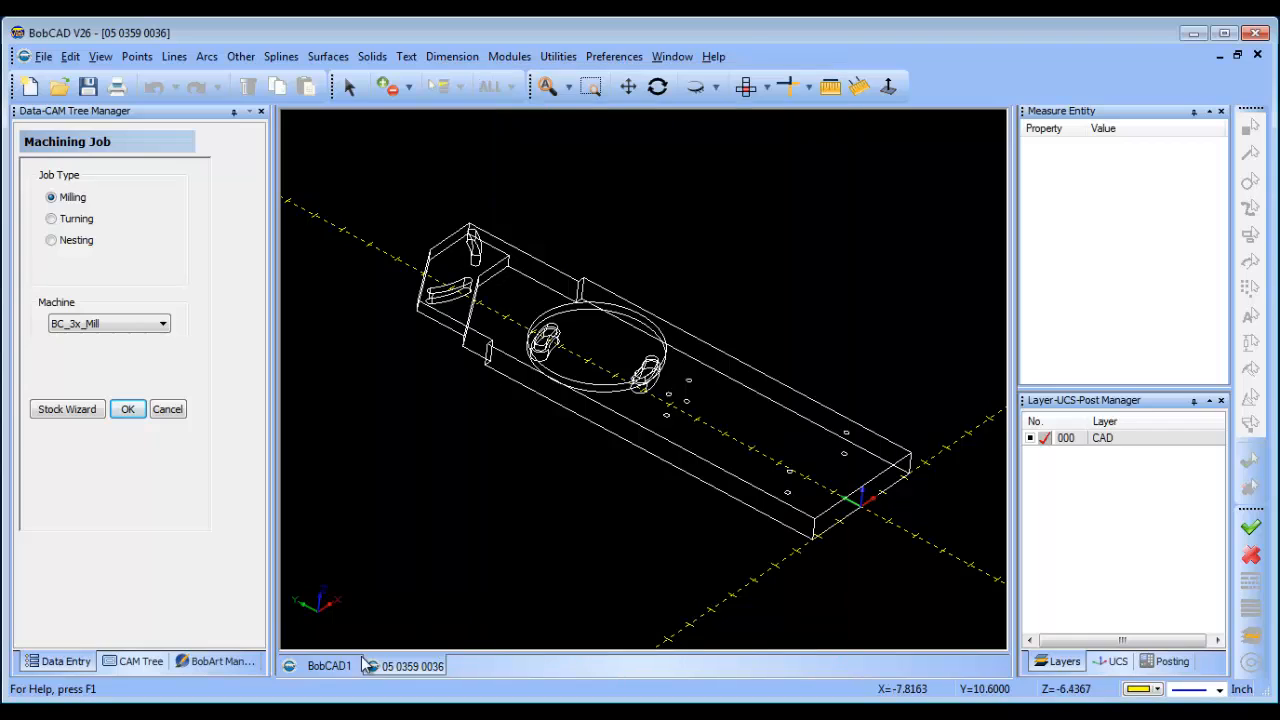
Step: Close the empty BobCAD1 document without saving it
left_click(326, 666)
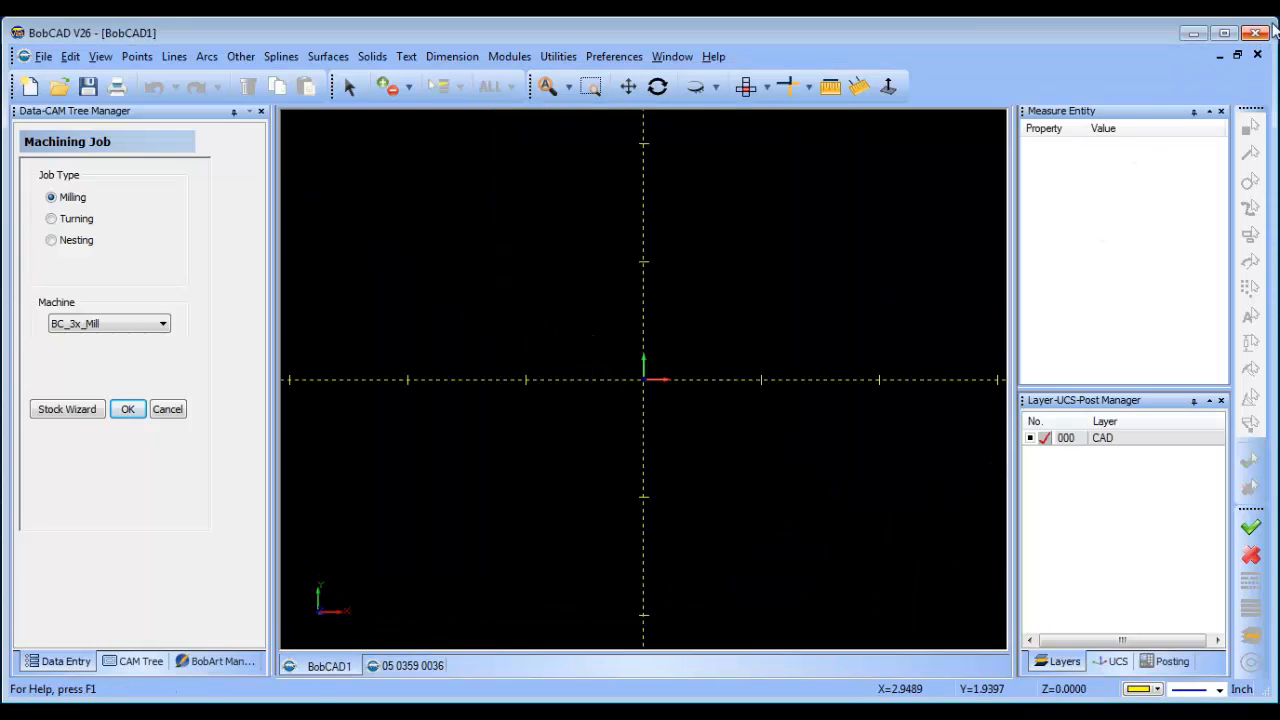
left_click(1257, 55)
left_click(668, 412)
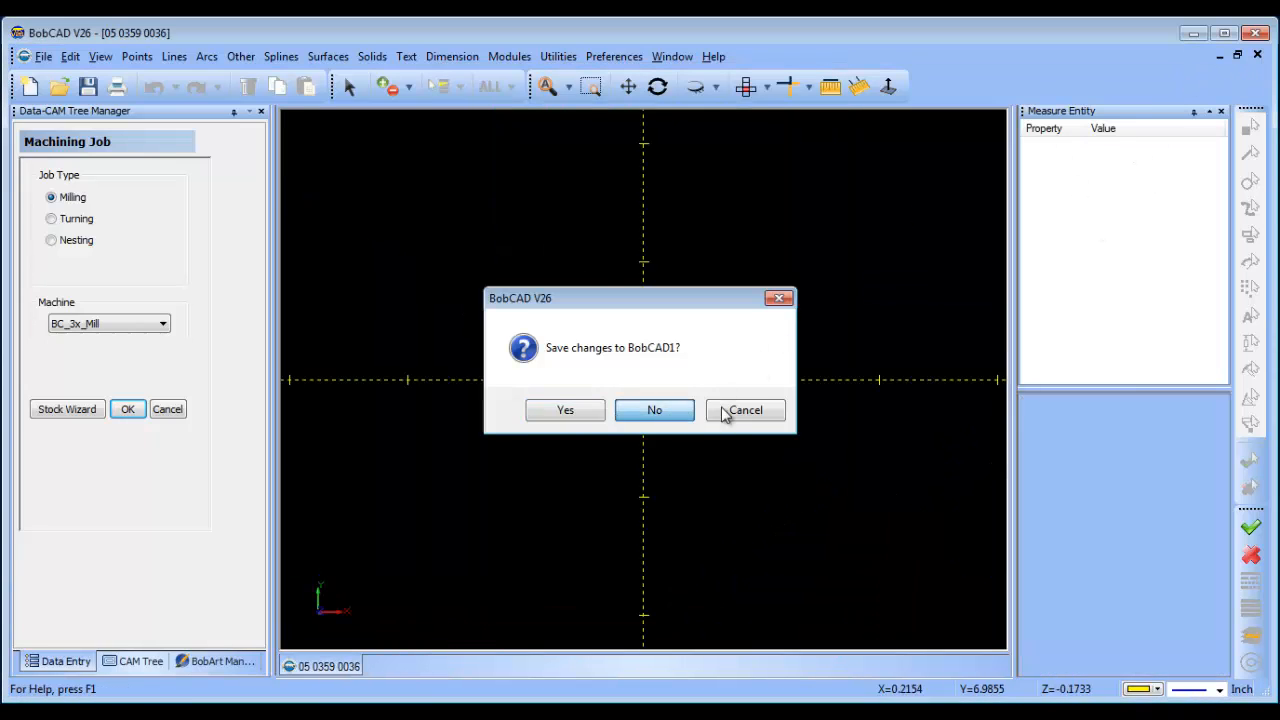
Step: Set up a rotation of 180° around the Y axis with entered origin 0, 0, 0 and apply it to the whole part
mouse_move(633, 365)
middle_mouse_down()
mouse_move(534, 409)
mouse_move(502, 461)
mouse_move(596, 394)
mouse_move(622, 392)
mouse_move(590, 390)
mouse_move(660, 370)
mouse_move(633, 388)
middle_mouse_up()
scroll(633, 388, "down", 2)
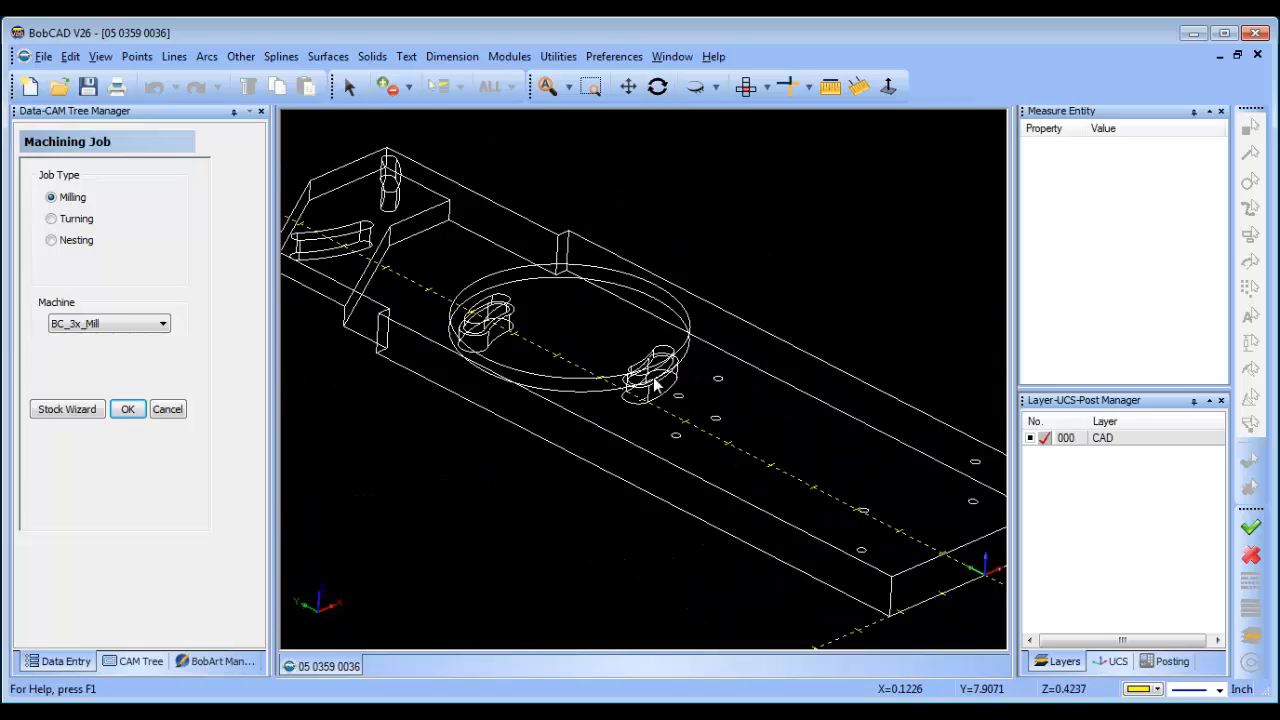
scroll(686, 343, "down", 2)
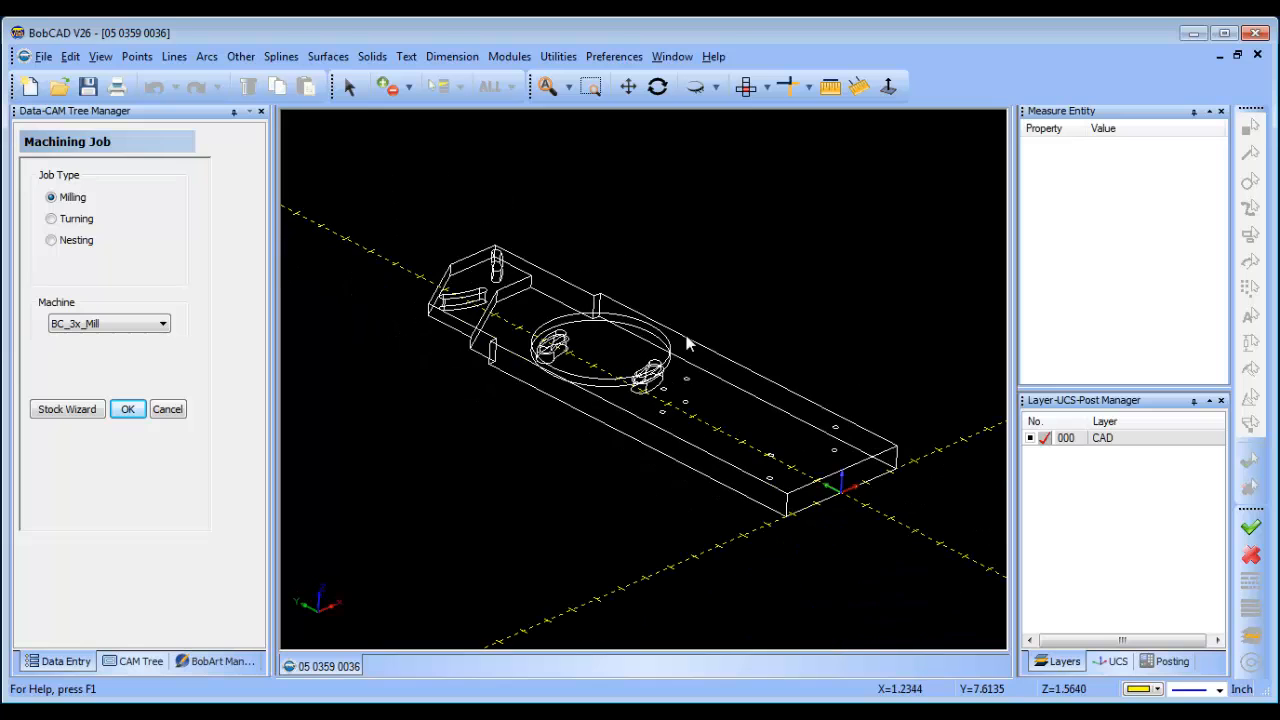
left_click(558, 56)
left_click(590, 95)
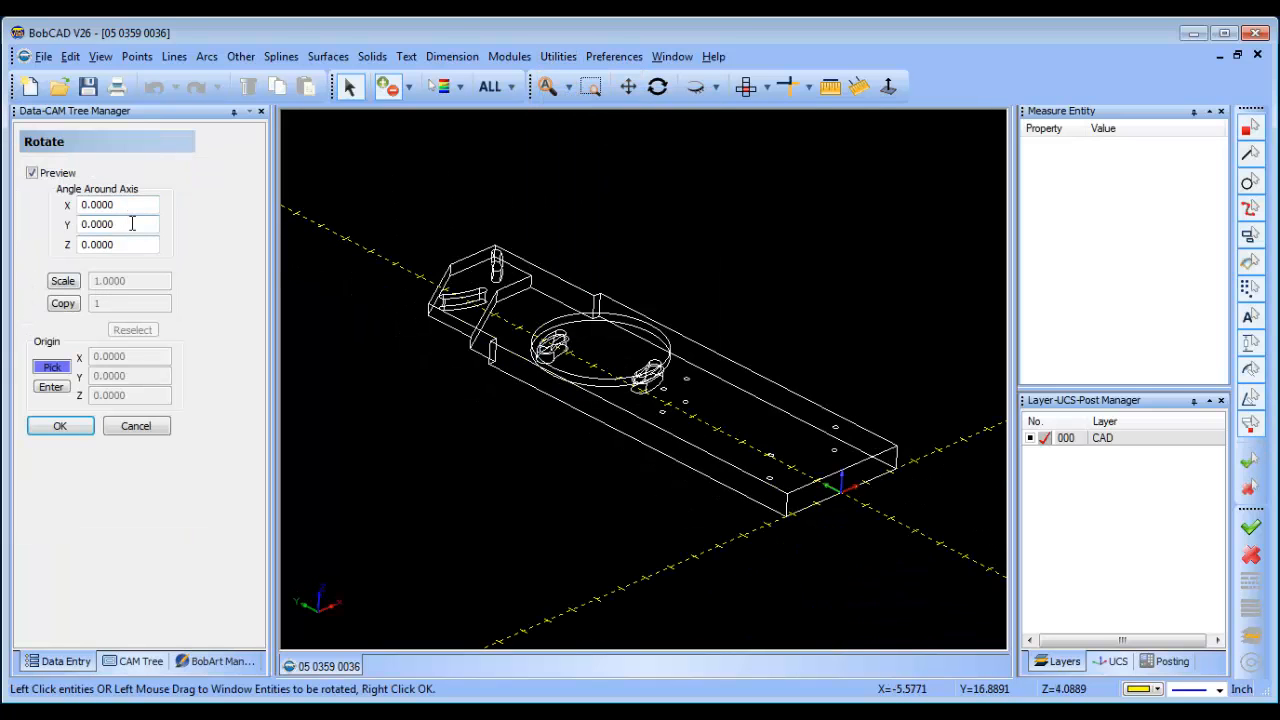
double_click(128, 224)
left_click(52, 387)
left_click_drag(419, 211, 936, 580)
right_click(676, 243)
left_click(700, 252)
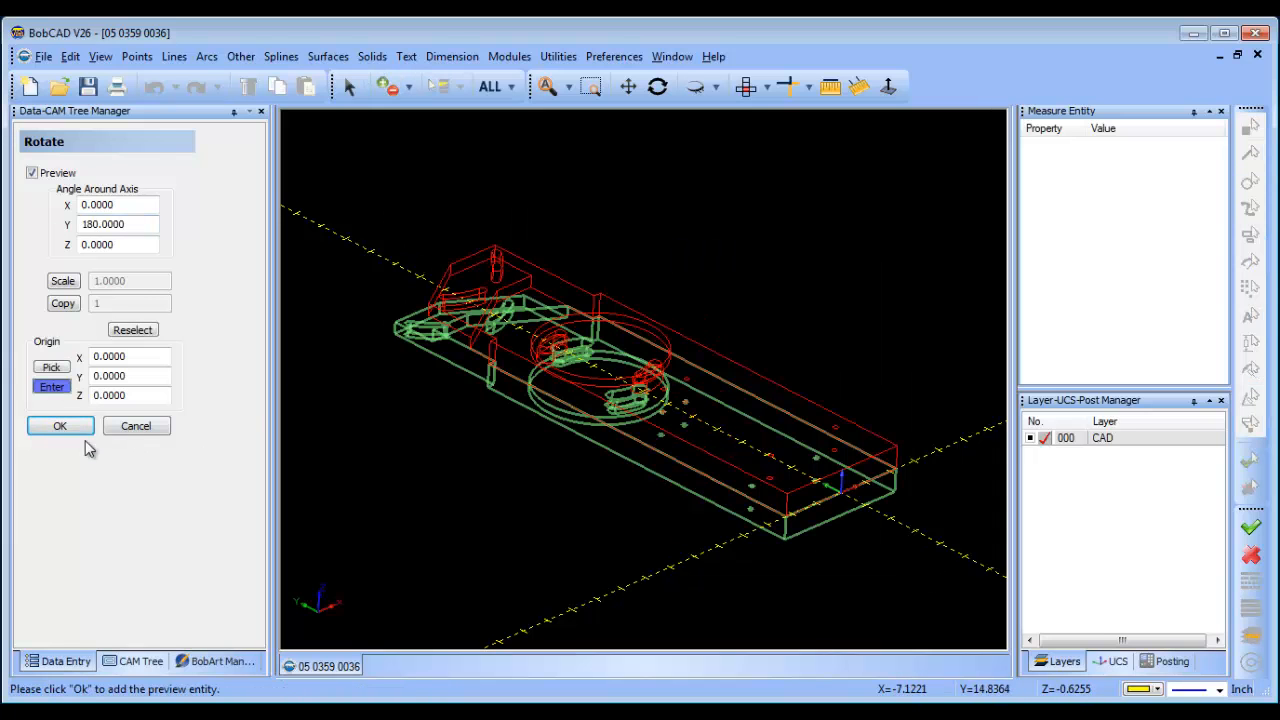
left_click(52, 426)
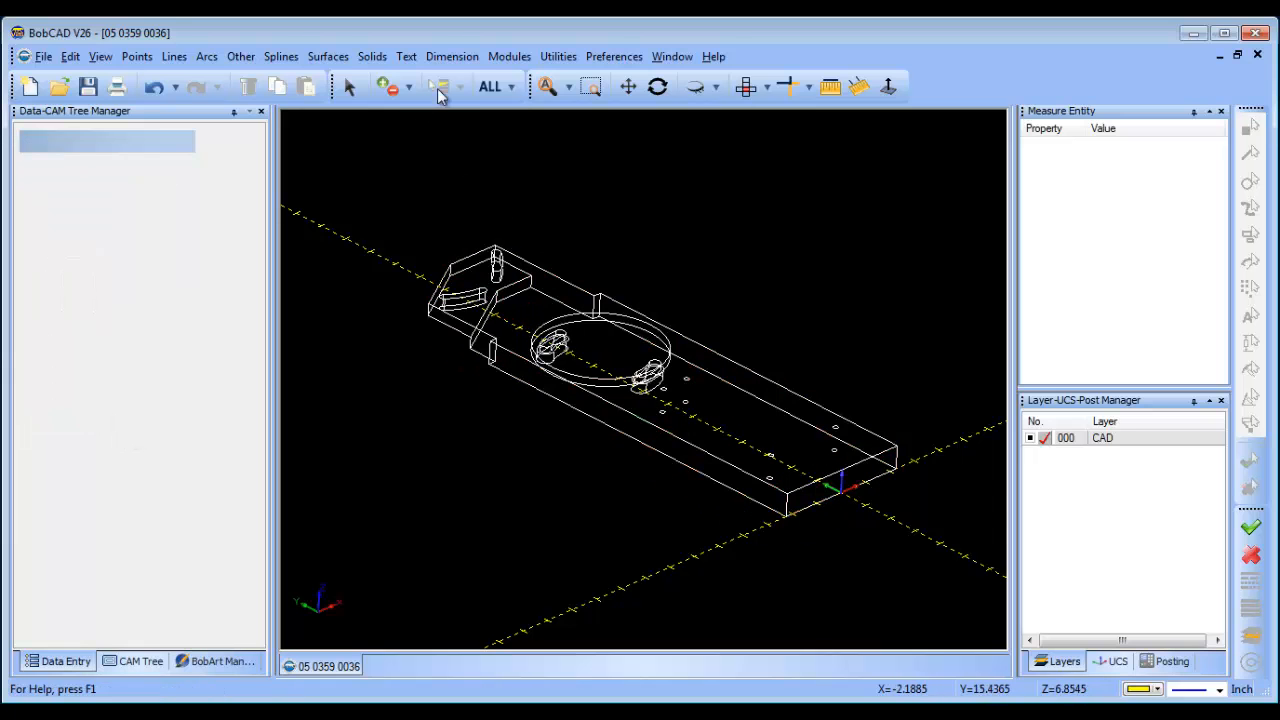
Step: Rotate all entities once more by 180° around the Y axis about the same origin
left_click(558, 56)
left_click(604, 96)
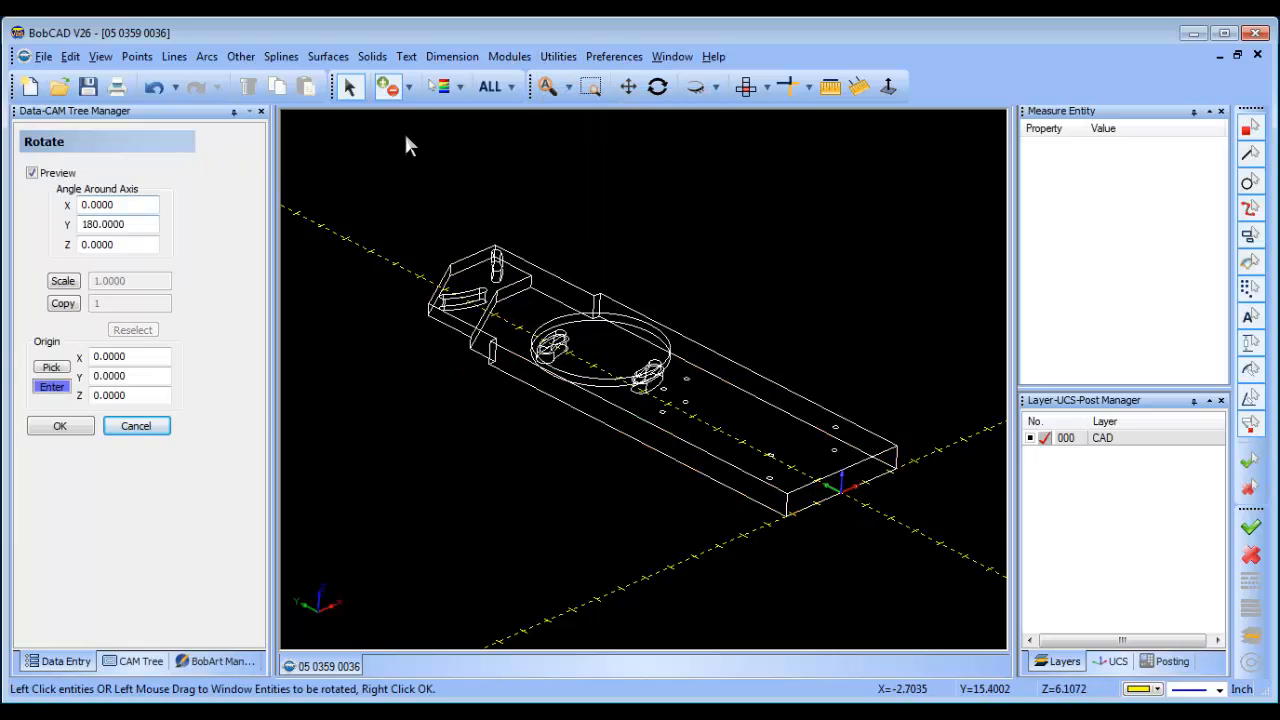
left_click(489, 86)
right_click(578, 162)
left_click(602, 171)
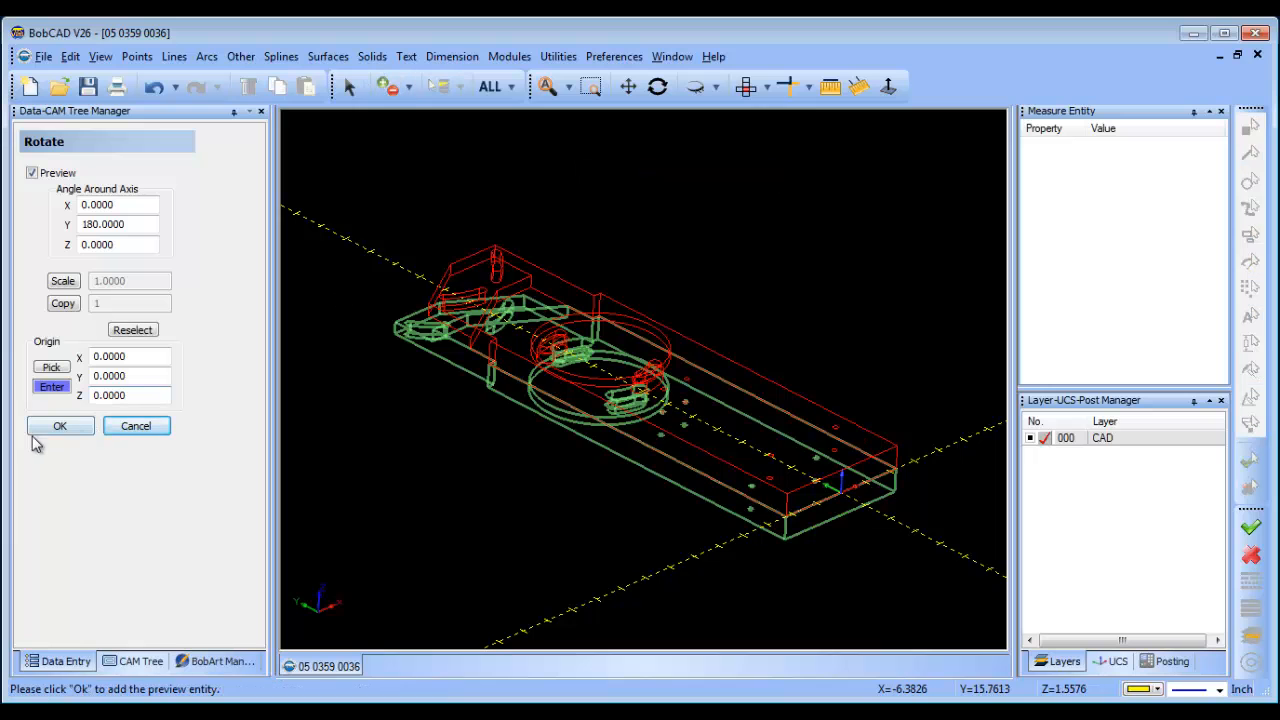
left_click(76, 430)
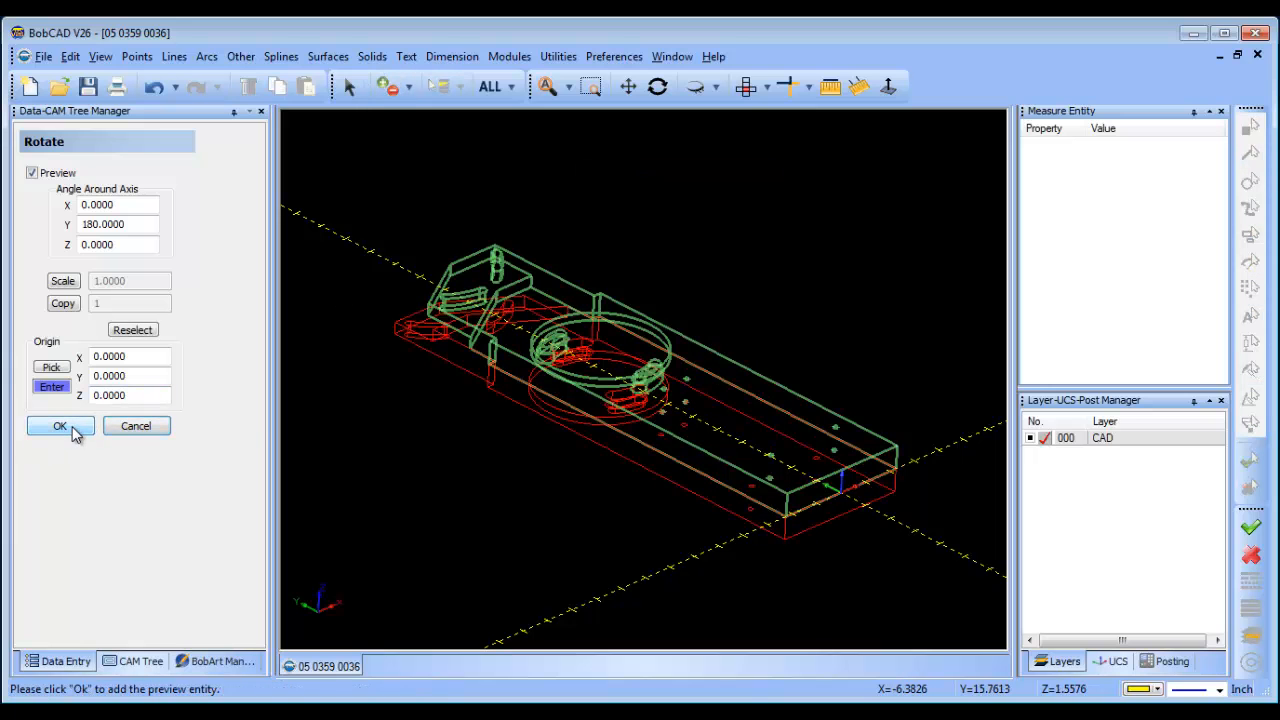
left_click(159, 431)
Step: Rotate all entities 90° around the Z axis about the origin, with the Y angle set to 0
scroll(671, 479, "up", 5)
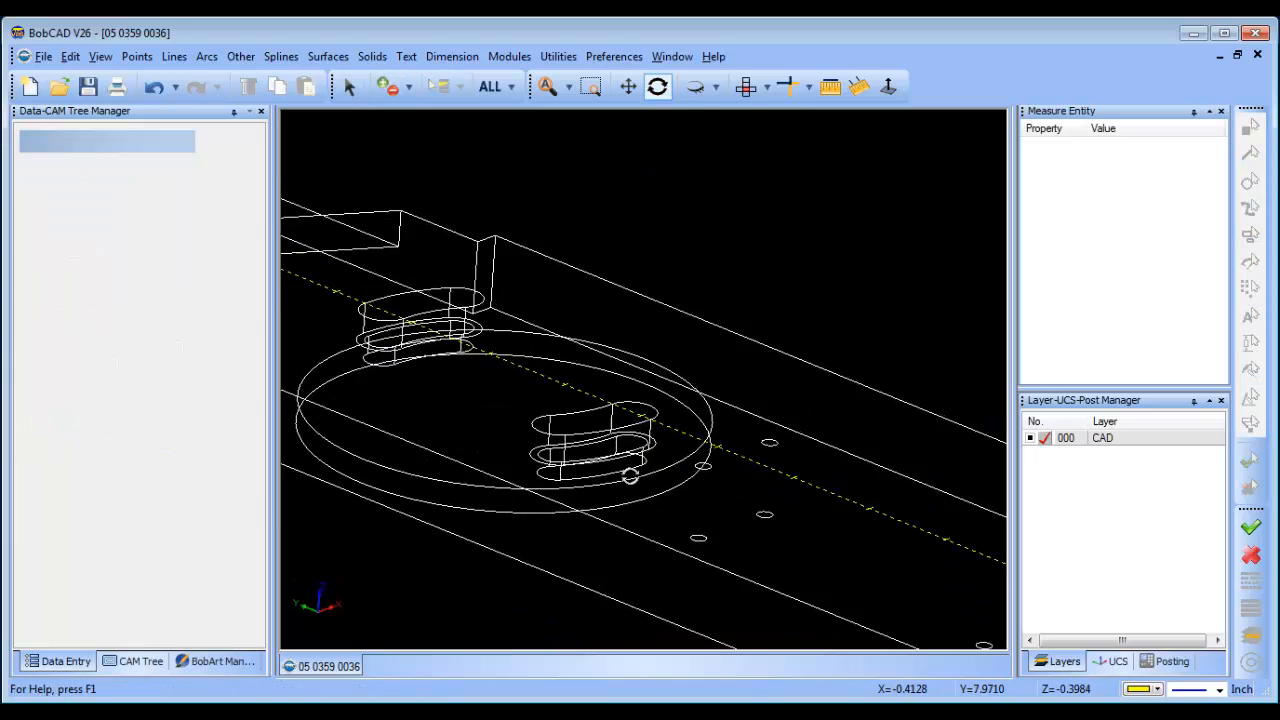
middle_click_drag(620, 472, 646, 389)
scroll(646, 477, "down", 5)
middle_click_drag(646, 477, 608, 534)
left_click(746, 86)
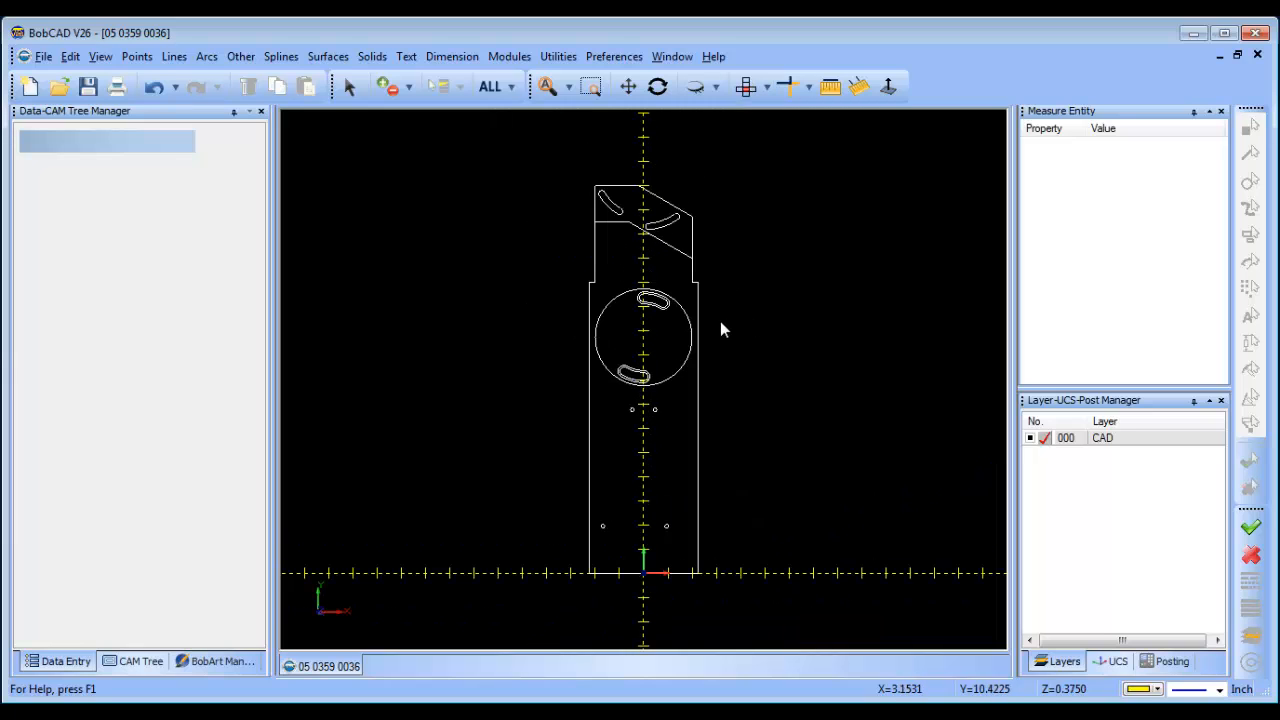
left_click(558, 56)
left_click(591, 93)
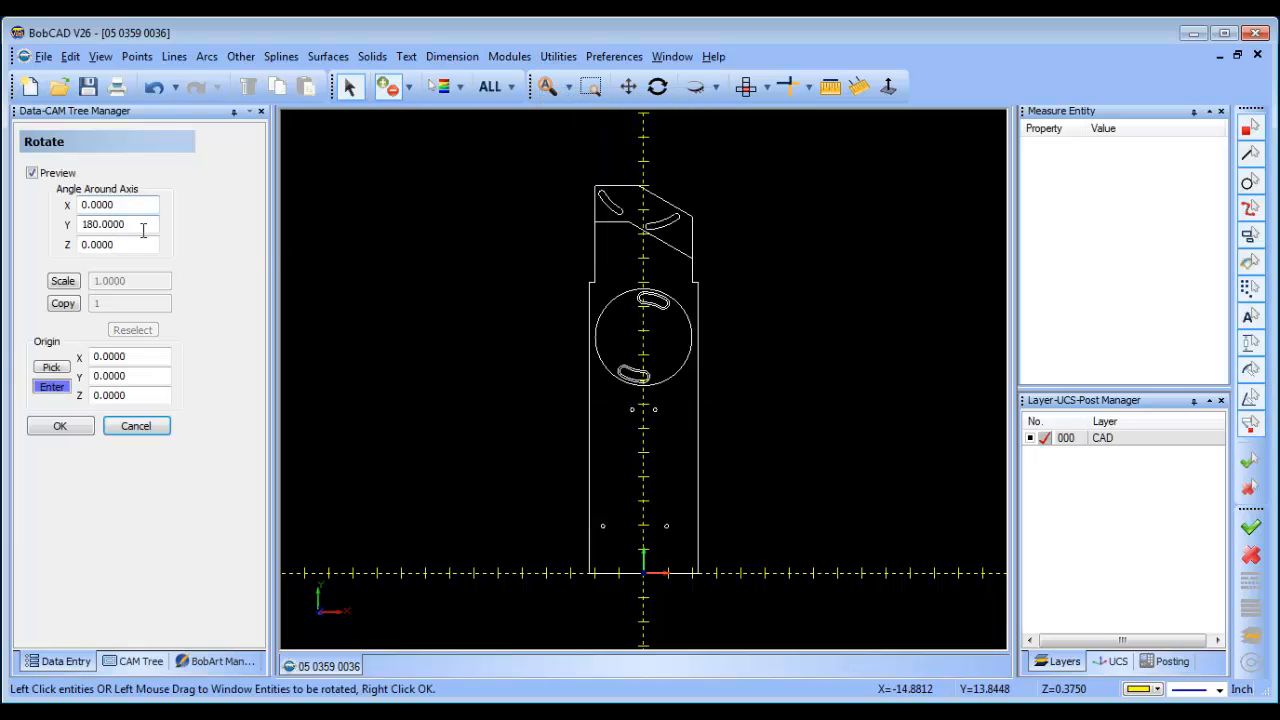
left_click_drag(143, 226, 44, 228)
type("0")
left_click_drag(129, 246, 7, 236)
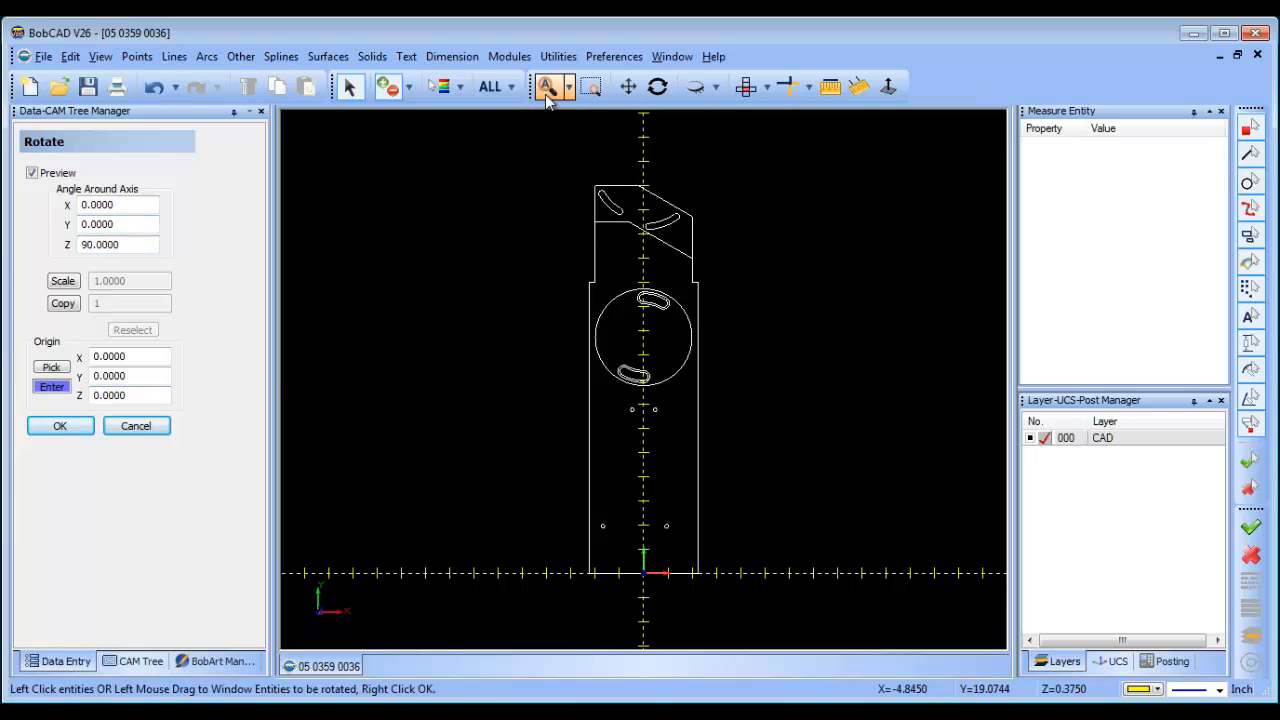
left_click(489, 87)
right_click(452, 196)
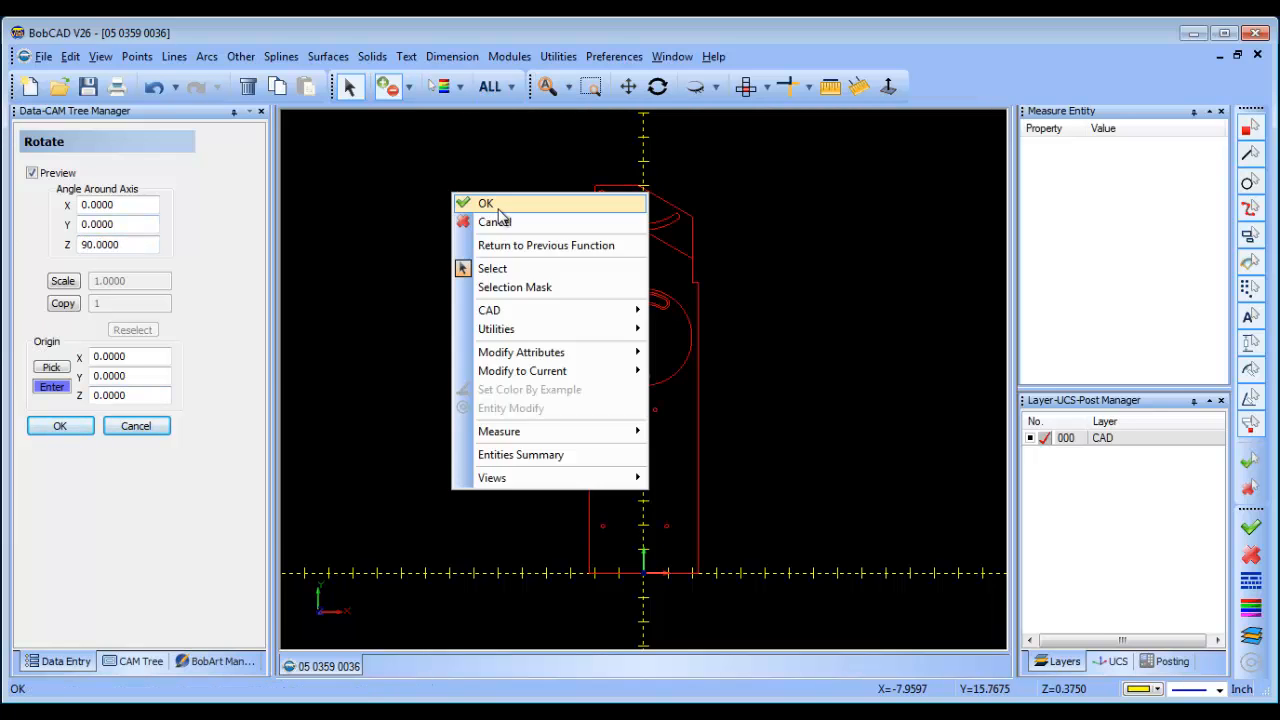
left_click(468, 203)
left_click(60, 426)
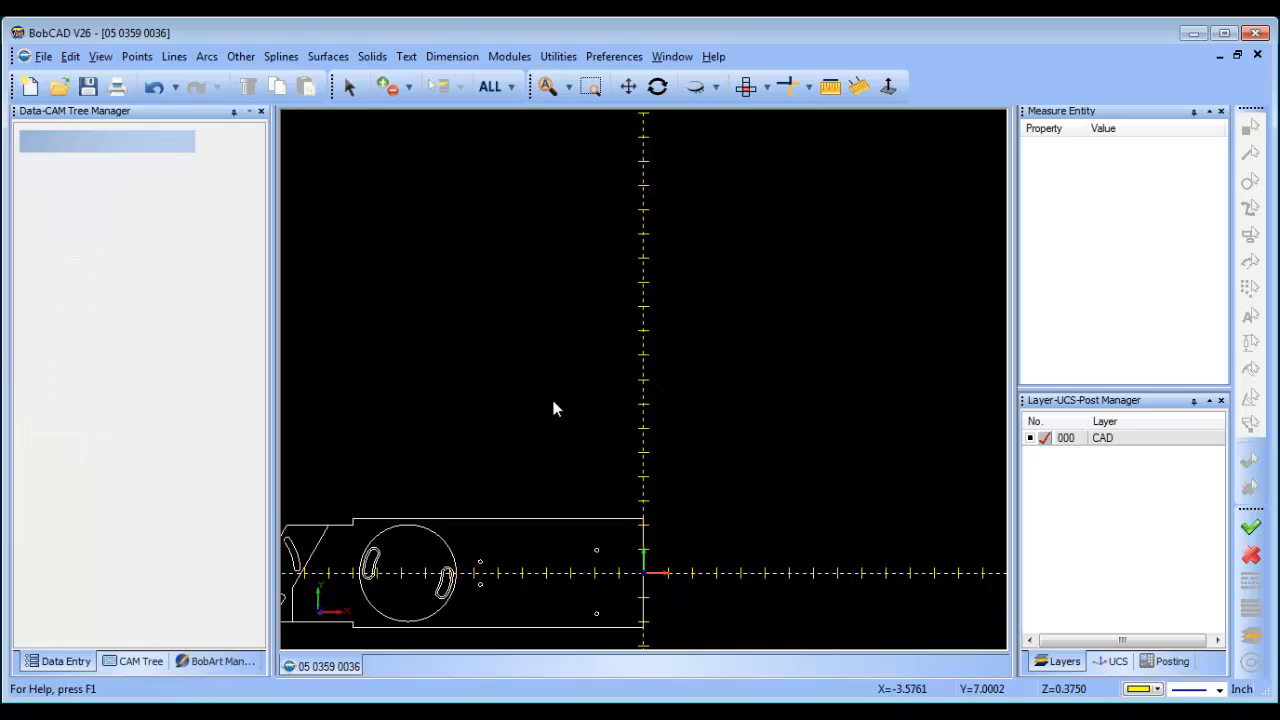
Step: Examine the reoriented part from above and at an angle, including its circular pocket, curved slots and holes
left_click(636, 95)
left_click_drag(515, 525, 705, 430)
scroll(678, 455, "up", 3)
scroll(689, 489, "up", 1)
left_click_drag(689, 489, 700, 417)
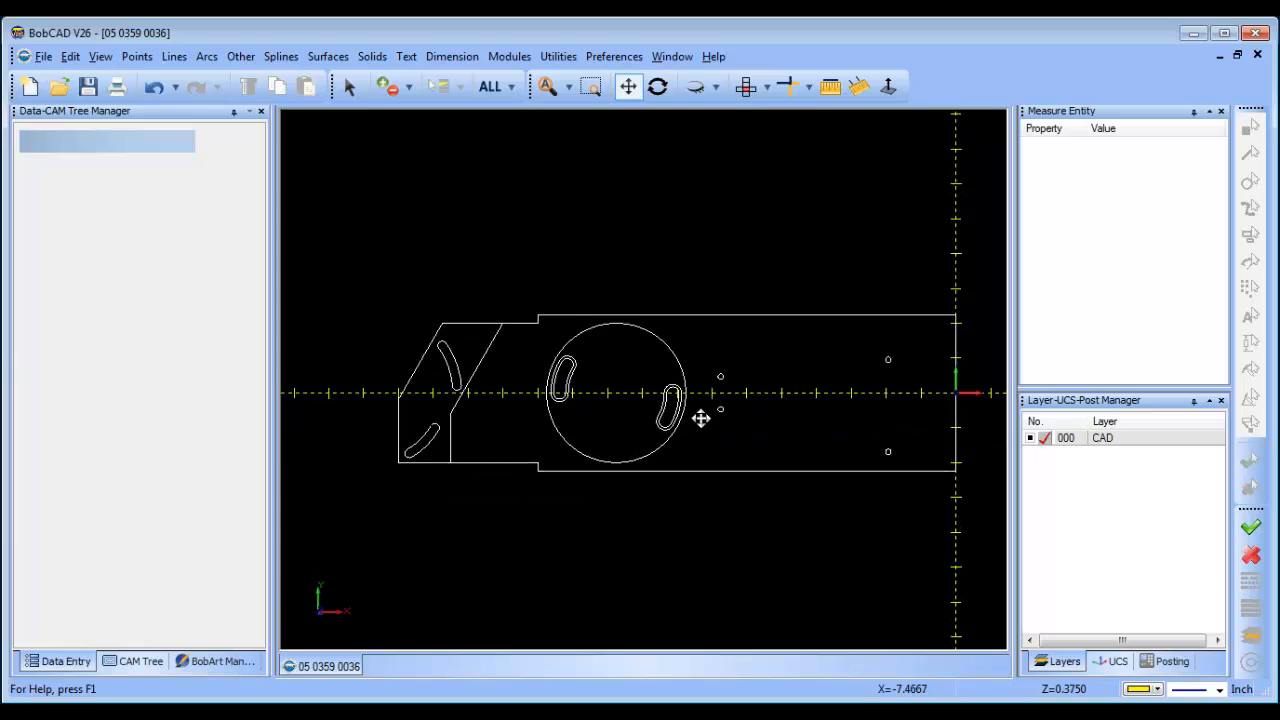
left_click(657, 86)
left_click_drag(742, 373, 677, 452)
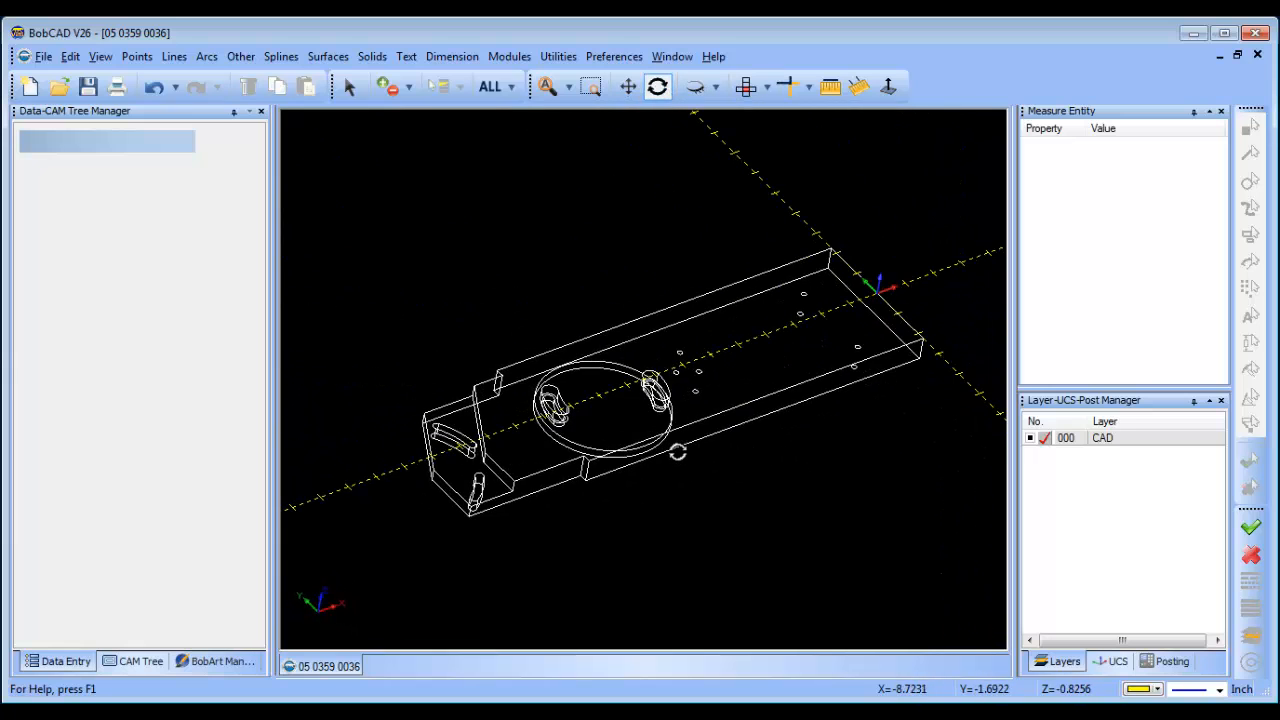
scroll(677, 452, "up", 2)
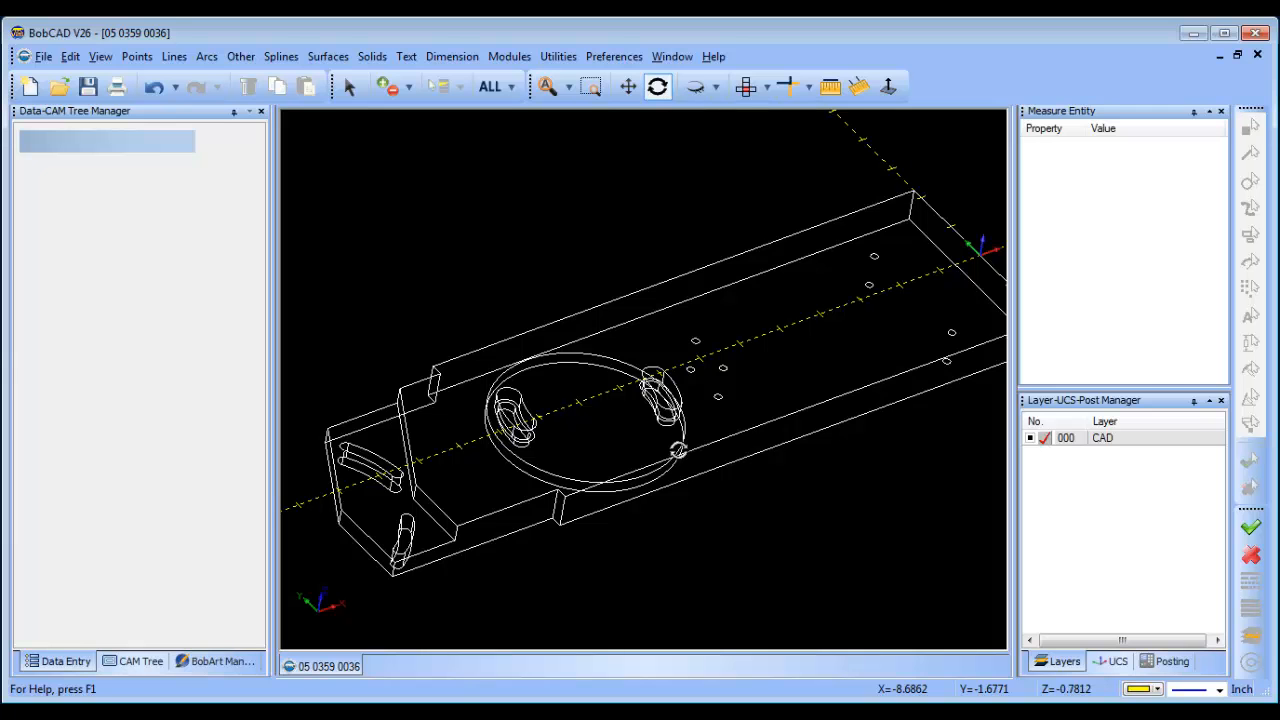
scroll(735, 456, "down", 2)
mouse_move(734, 425)
left_mouse_down()
mouse_move(693, 405)
mouse_move(705, 352)
mouse_move(720, 437)
mouse_move(743, 431)
mouse_move(734, 386)
mouse_move(746, 432)
left_mouse_up()
scroll(719, 433, "up", 2)
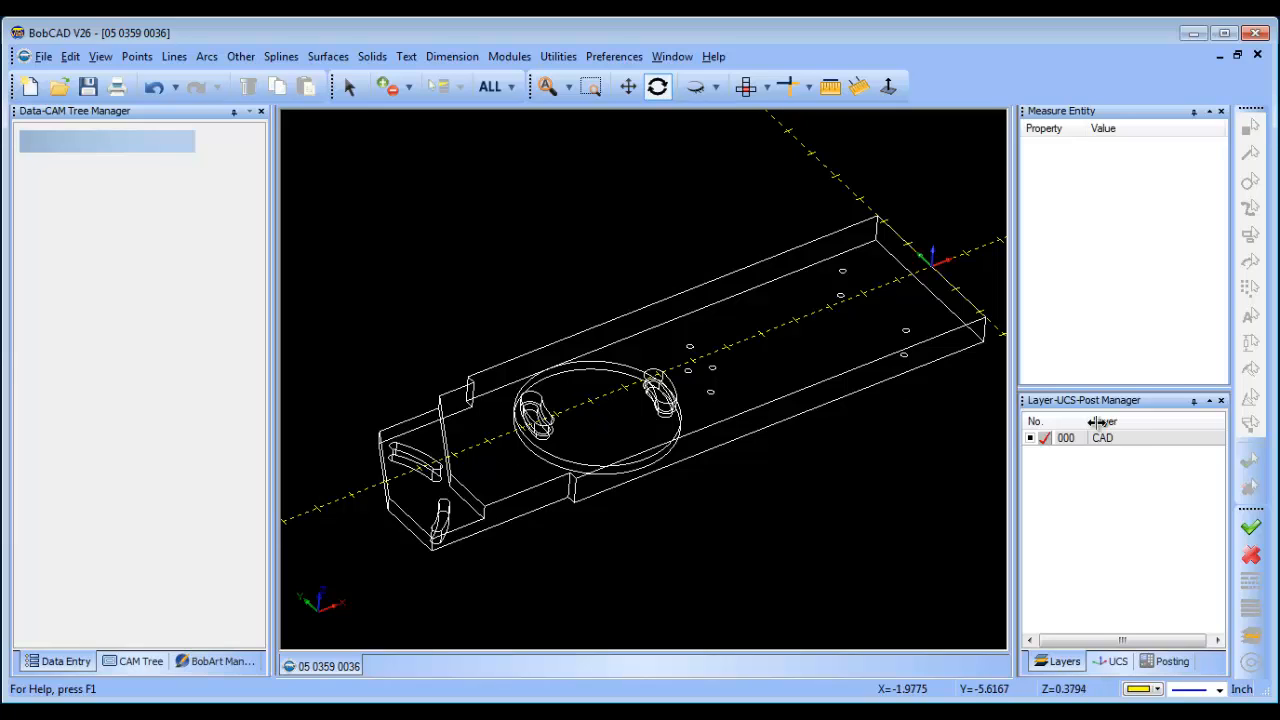
Step: Give the layer list more height and narrow the side panes to widen the drawing area
left_click_drag(1121, 398, 1124, 297)
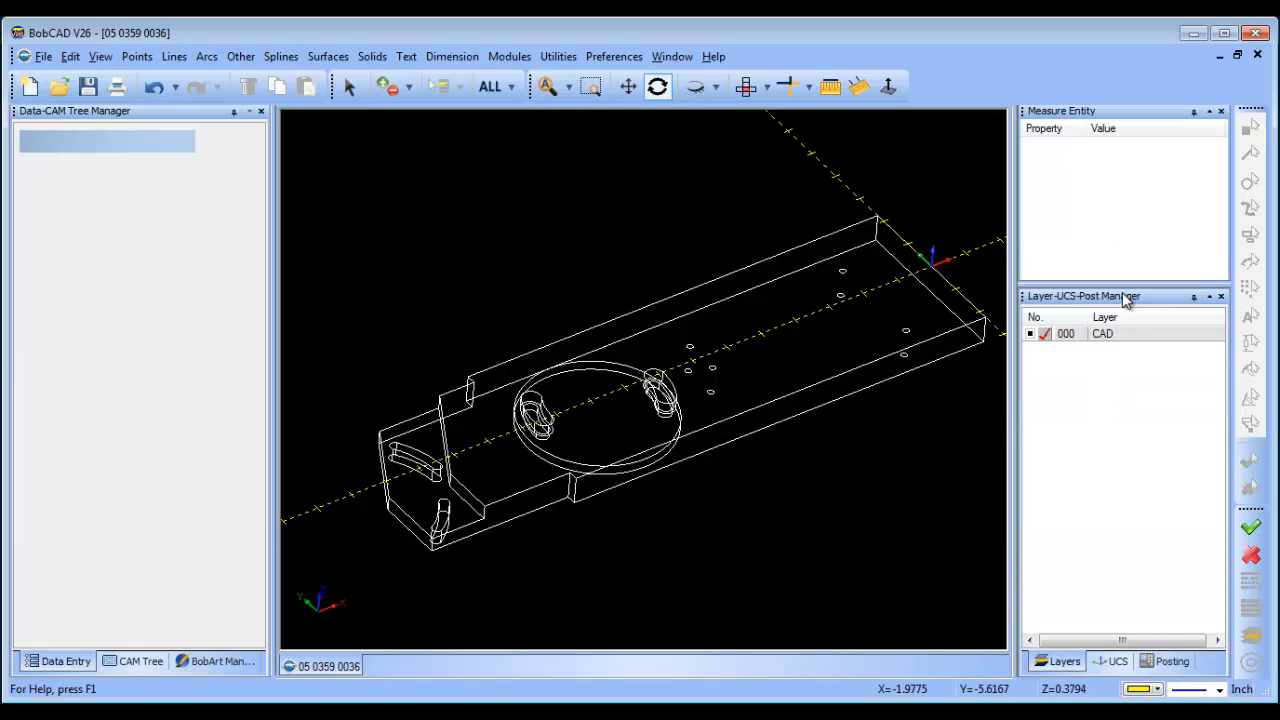
left_click_drag(1015, 283, 1038, 288)
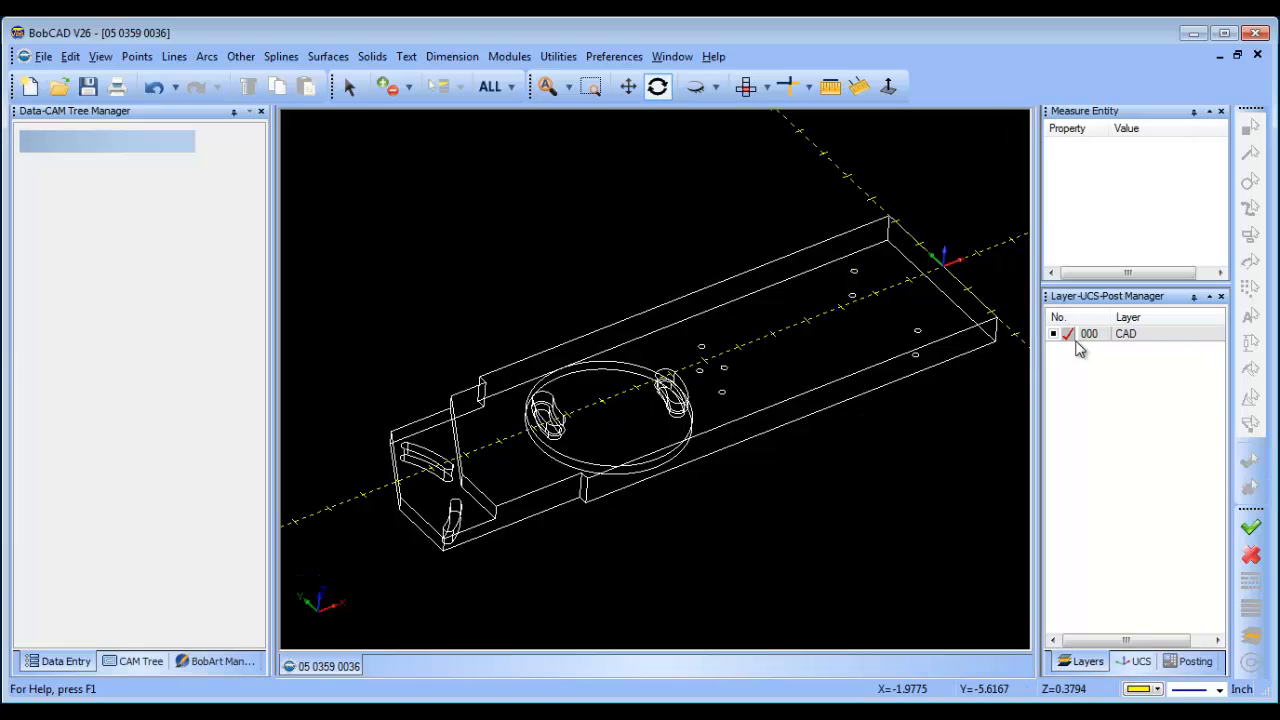
Step: Add a new layer named Holes
right_click(1155, 362)
left_click(1185, 350)
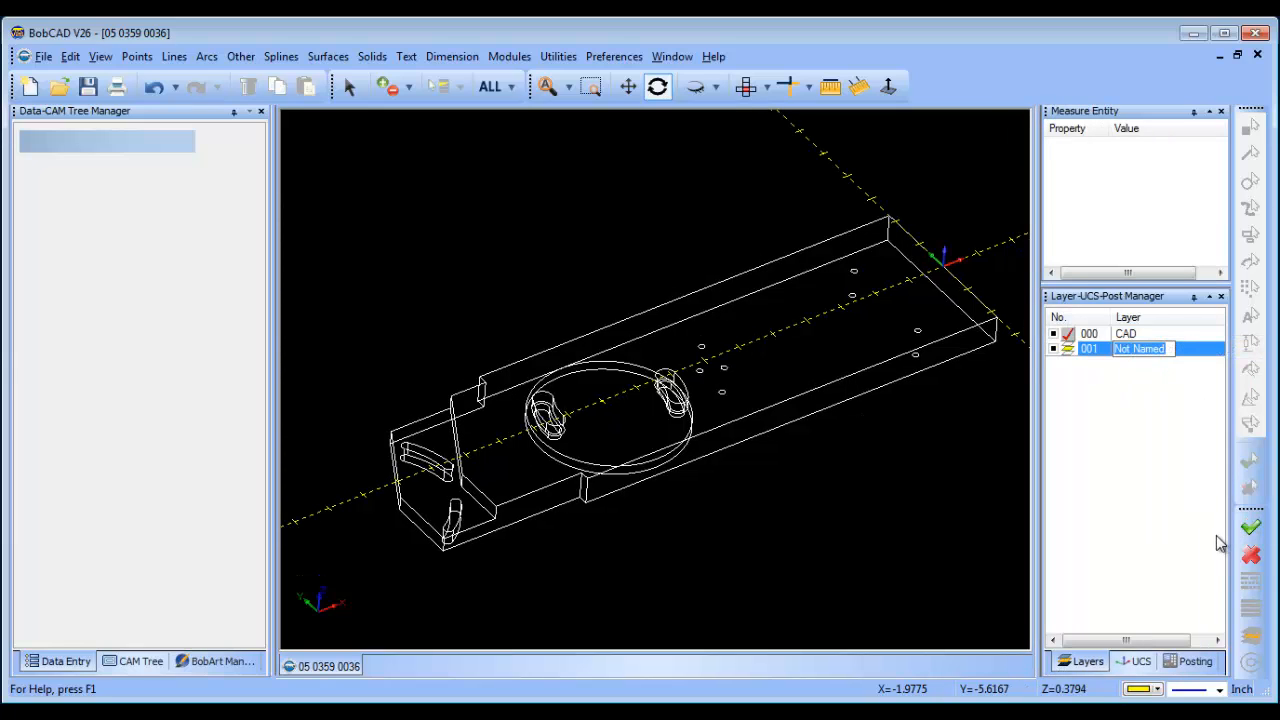
type("Holes")
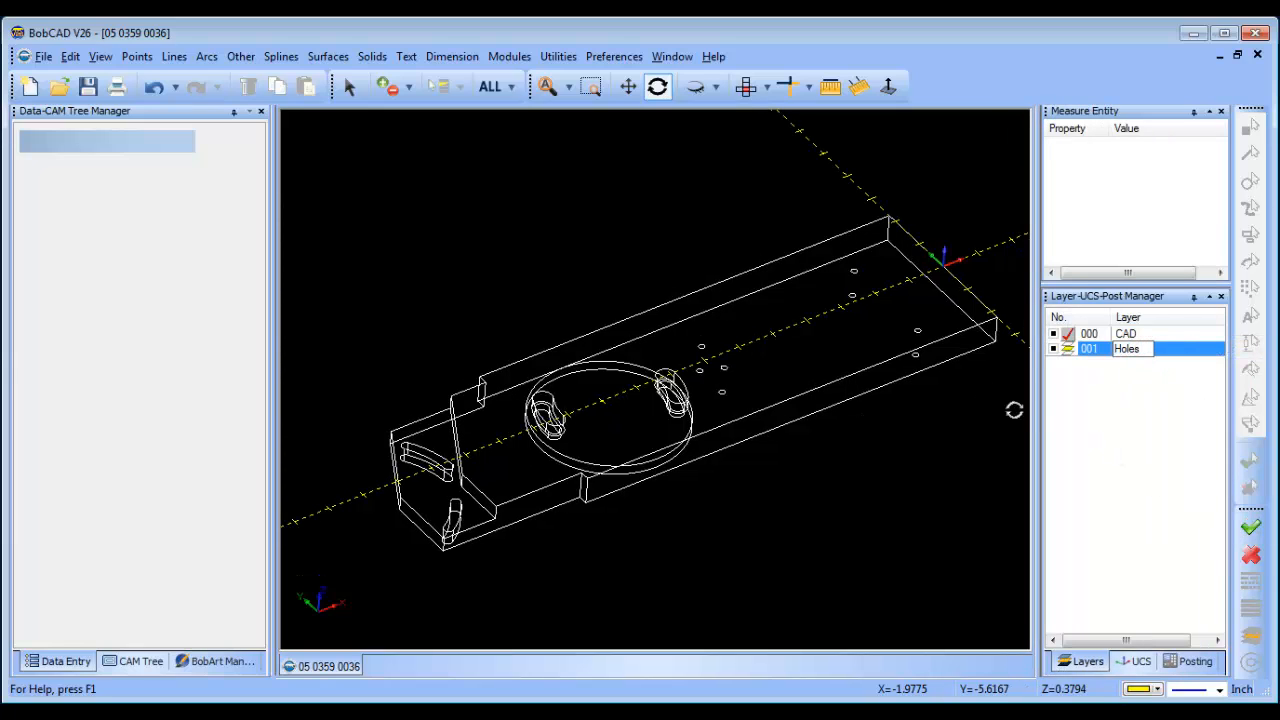
Step: Select the upper circles of the four small holes and assign them to the Holes layer
left_click(349, 86)
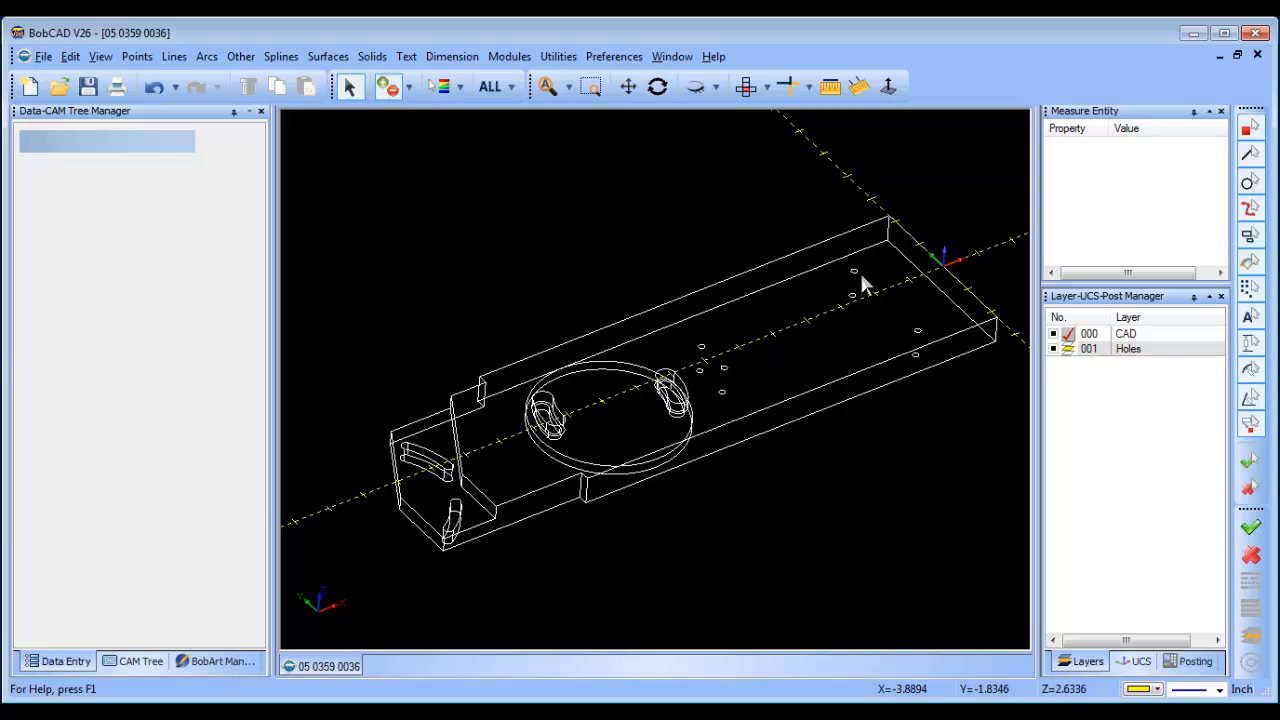
left_click(853, 270)
left_click(917, 330)
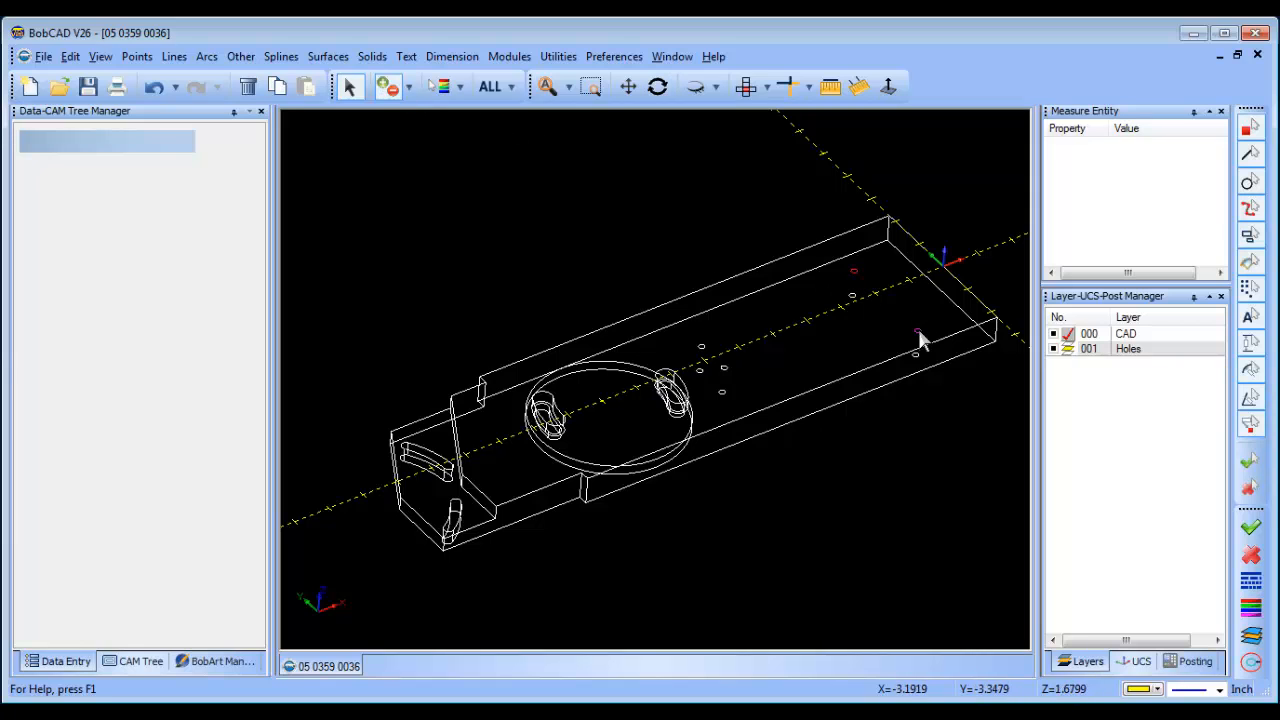
left_click(701, 347)
right_click(590, 207)
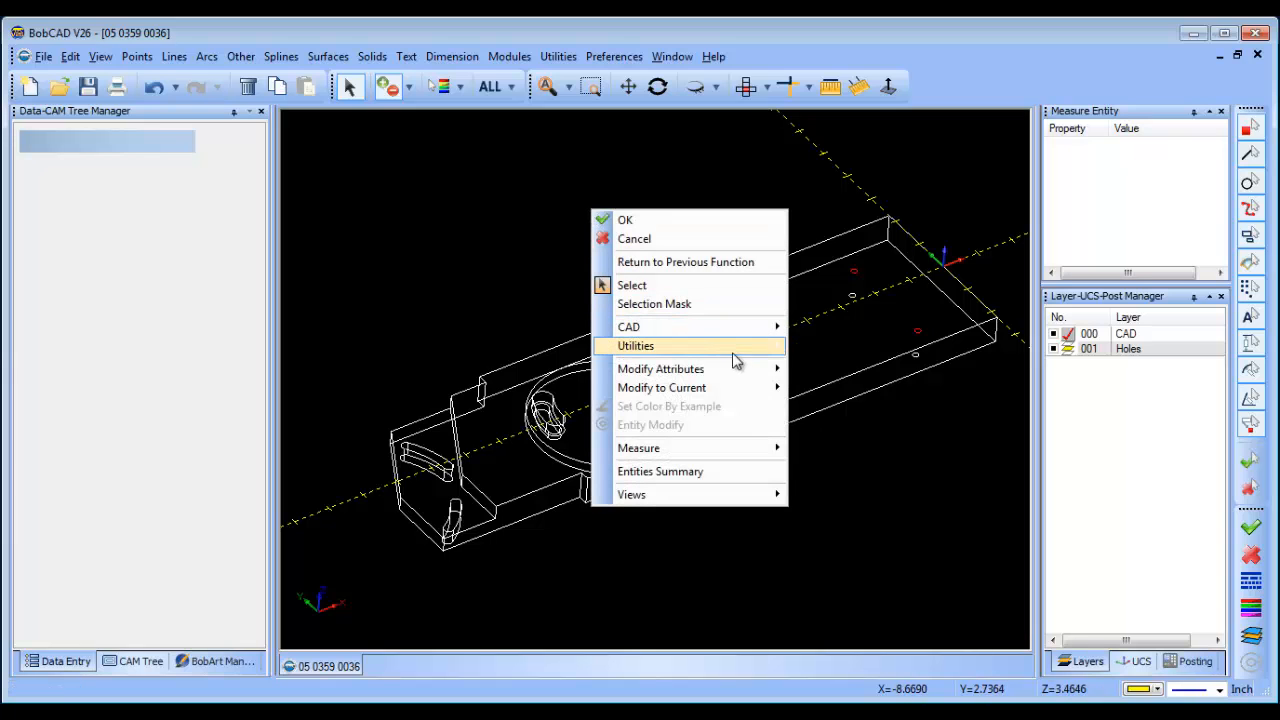
mouse_move(749, 369)
left_click(841, 406)
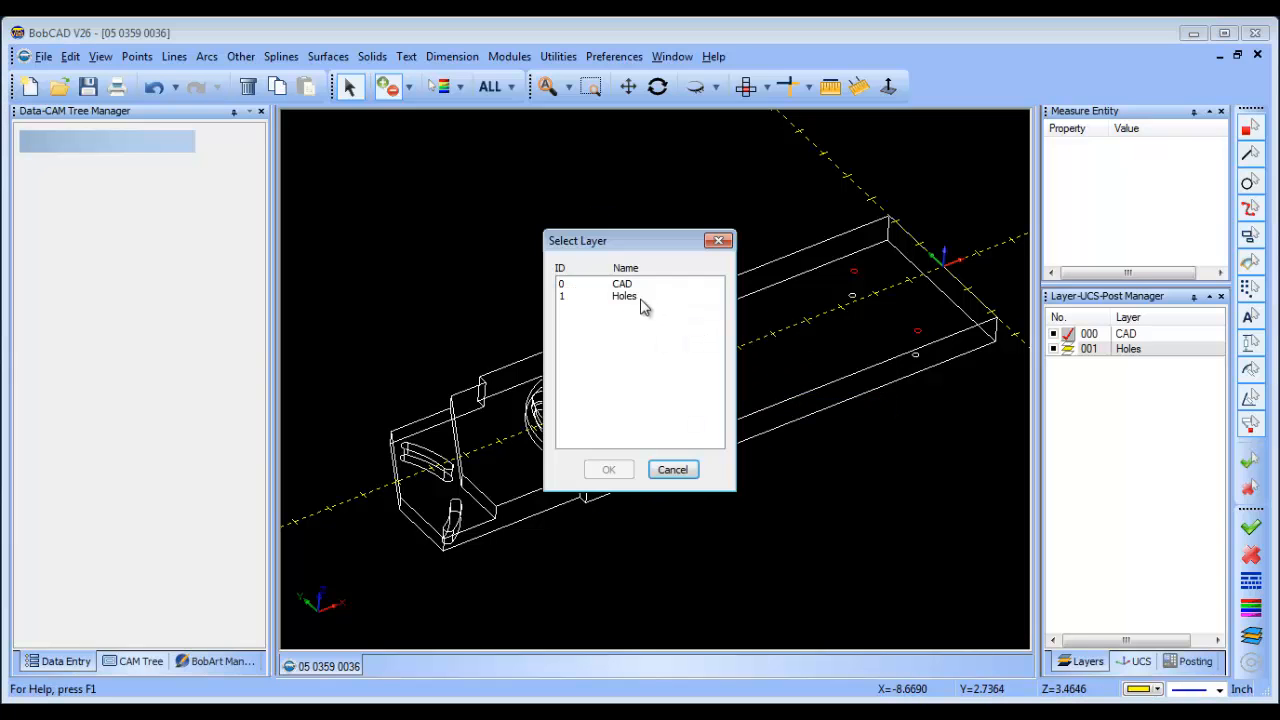
left_click(640, 297)
left_click(607, 466)
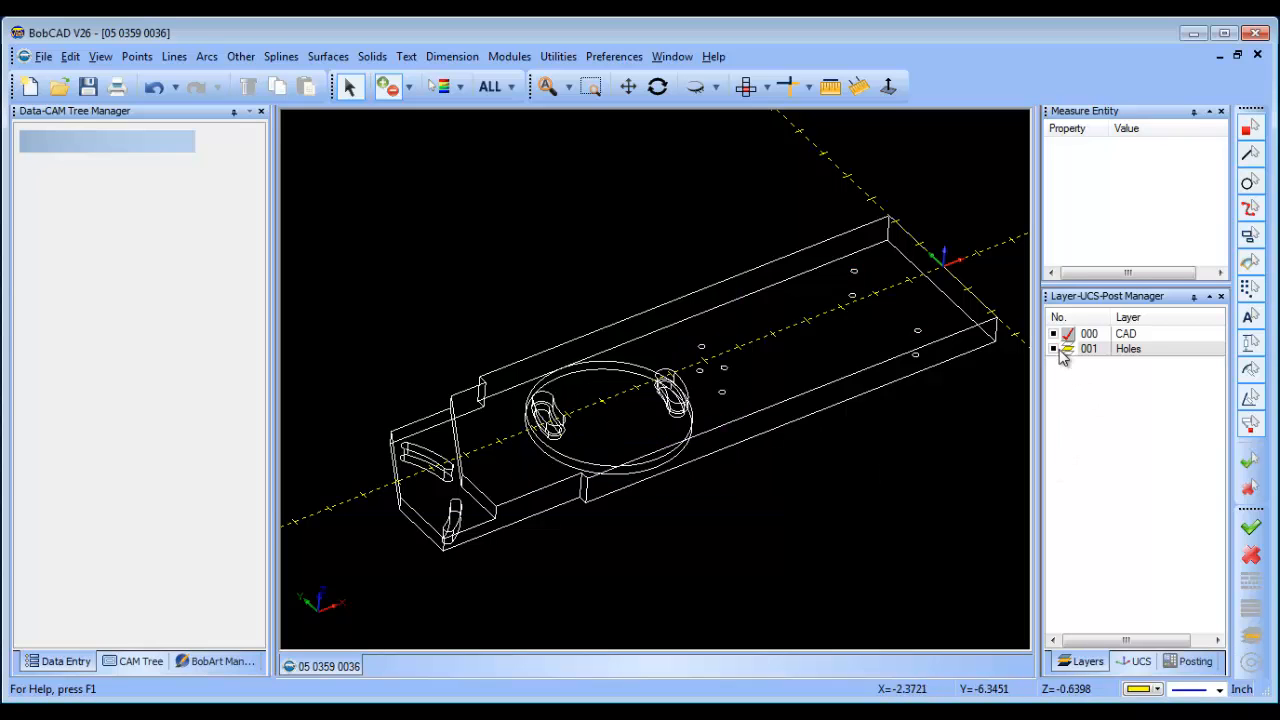
Step: Check the contents of the Holes layer by toggling its visibility, and leave selection mode
left_click(1054, 349)
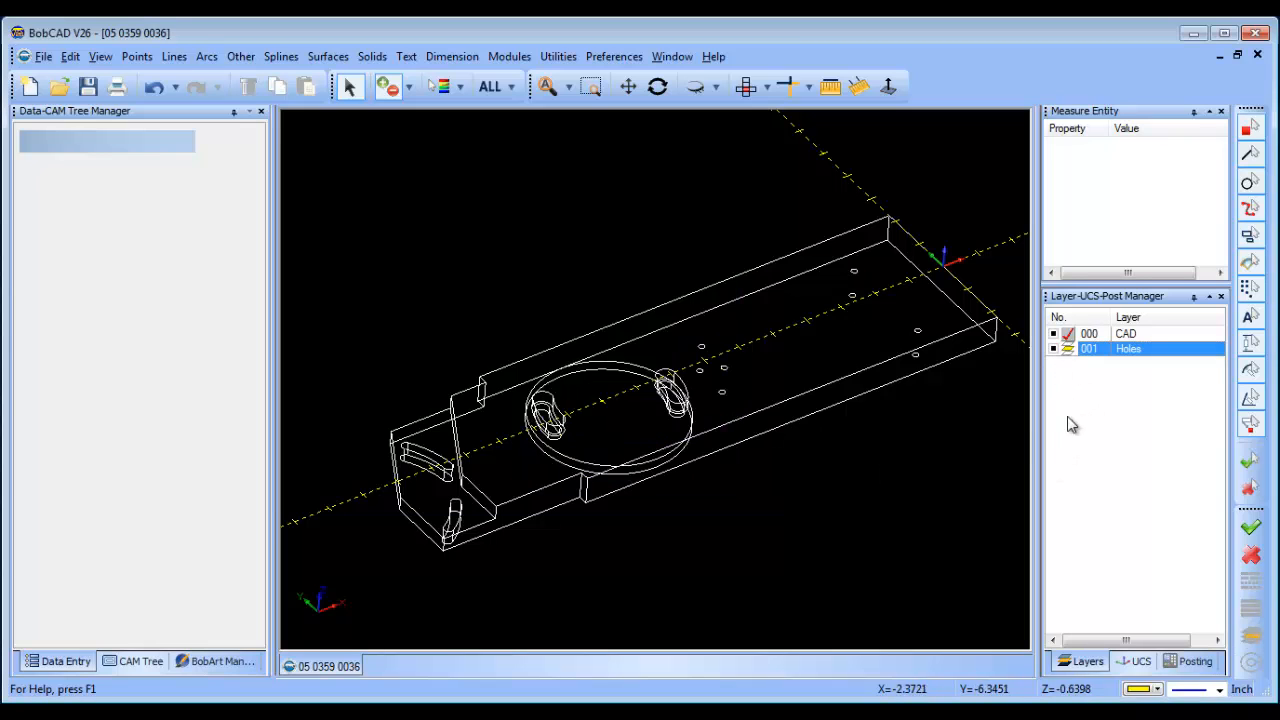
right_click(509, 232)
left_click(561, 262)
scroll(524, 351, "up", 2)
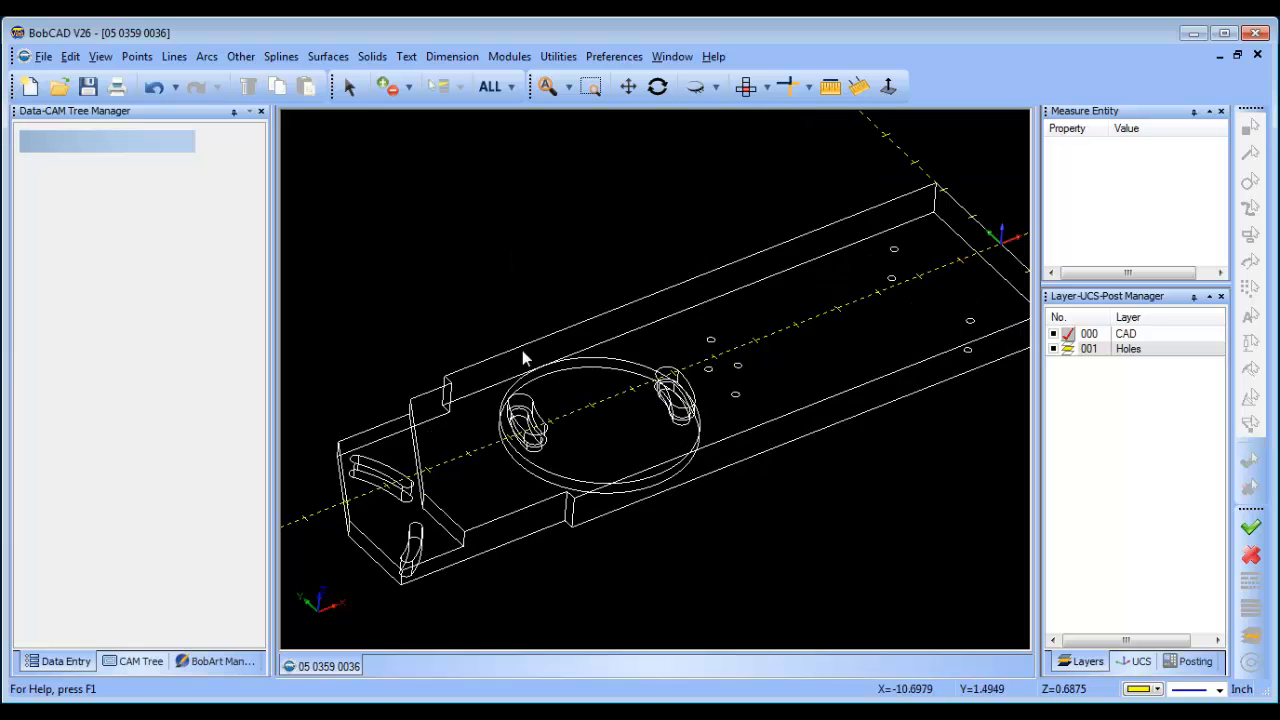
mouse_move(665, 417)
middle_mouse_down()
mouse_move(670, 392)
mouse_move(658, 415)
middle_mouse_up()
scroll(658, 415, "down", 1)
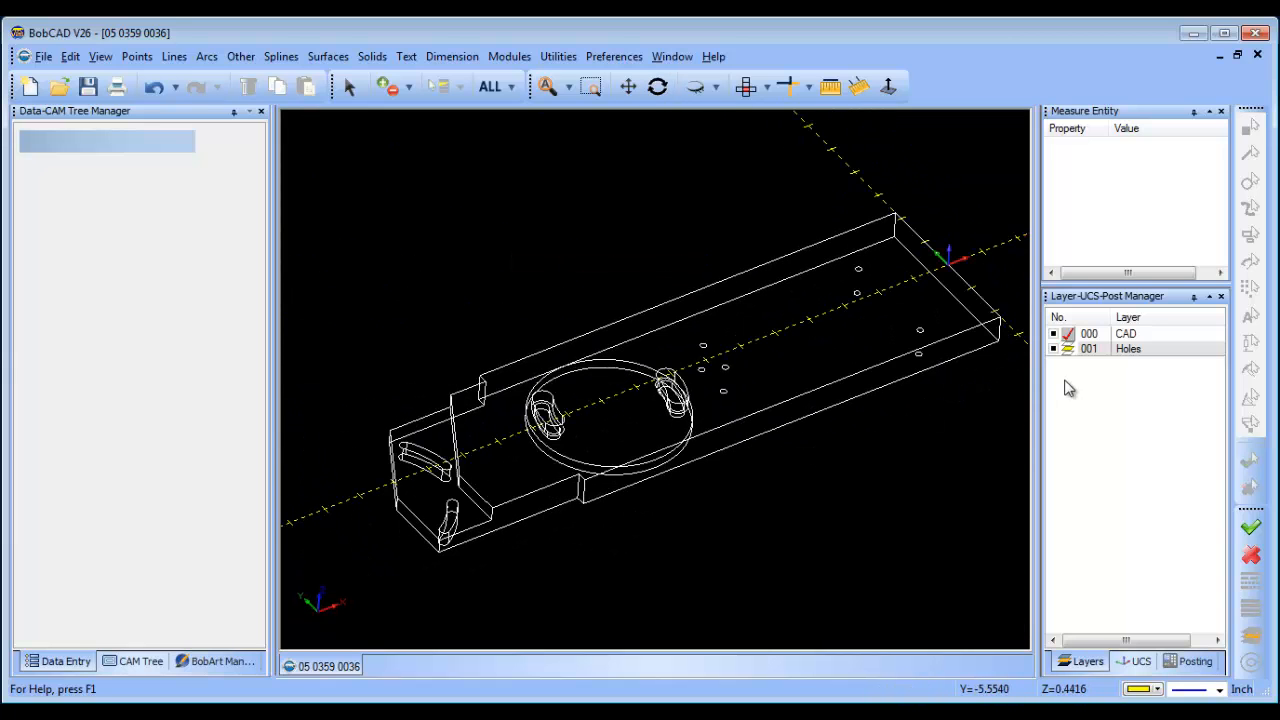
Step: Add another layer named OD
right_click(1139, 351)
left_click(1160, 363)
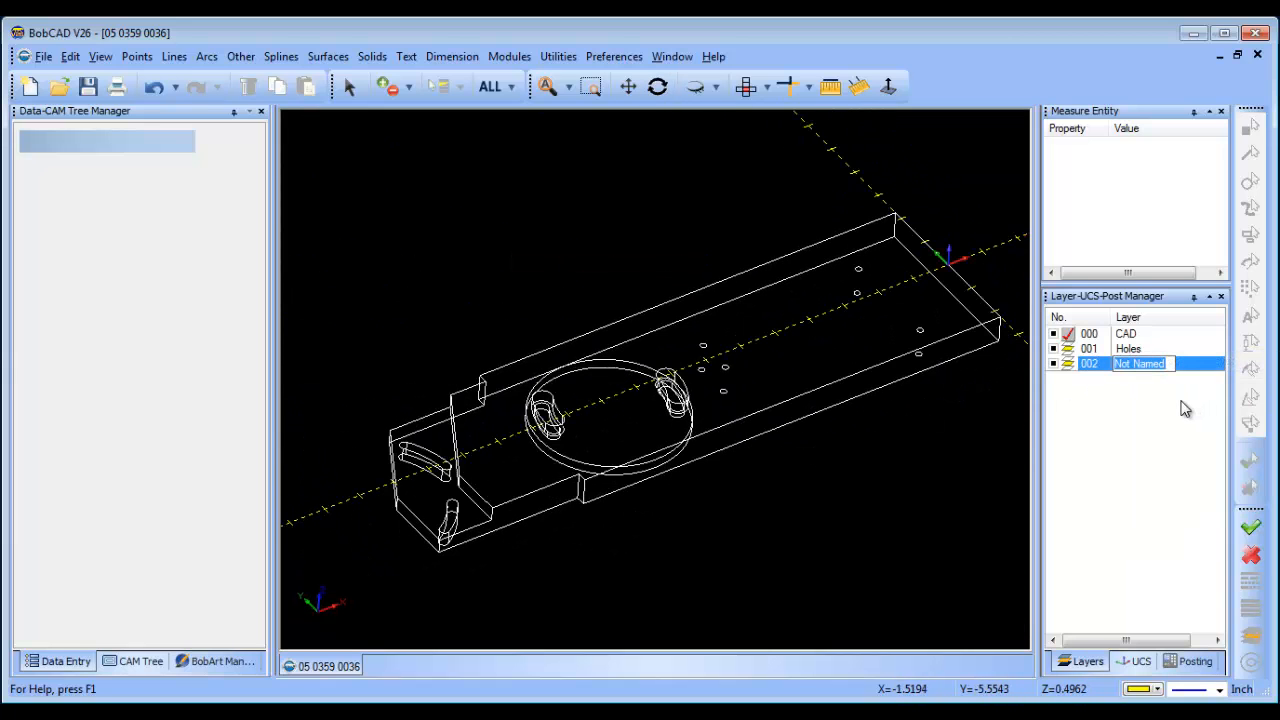
type("OD")
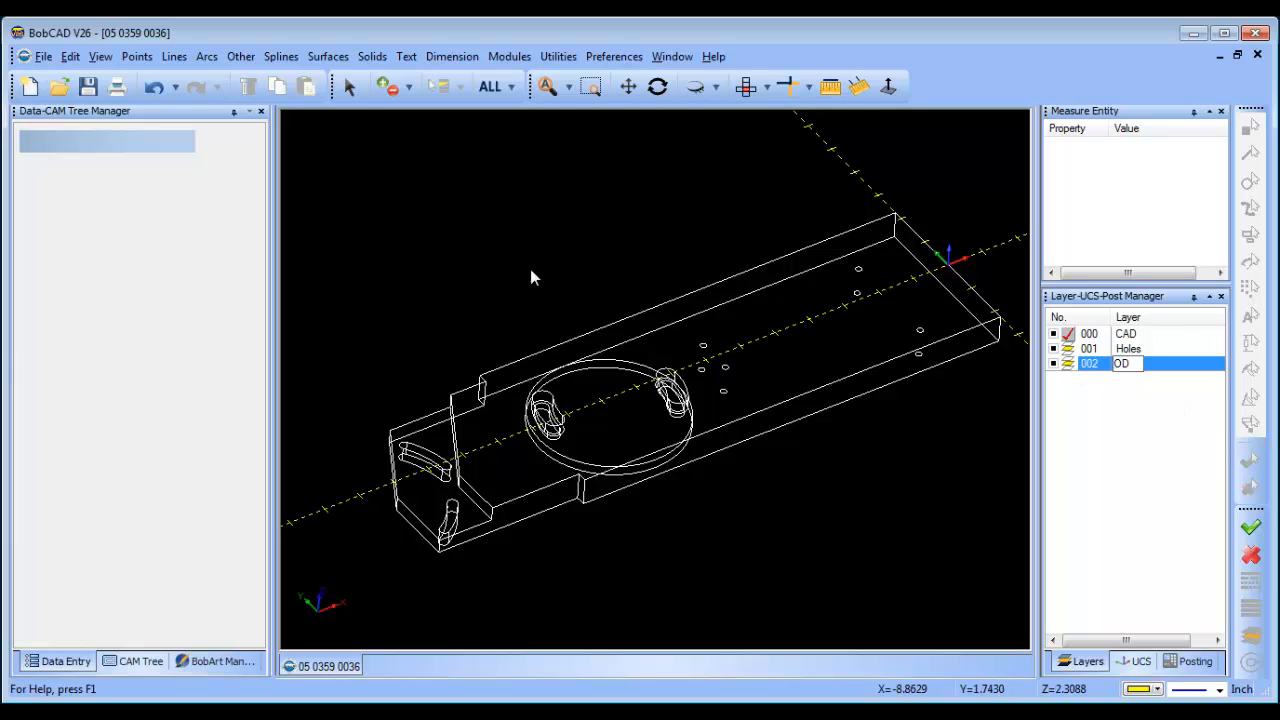
left_click(349, 86)
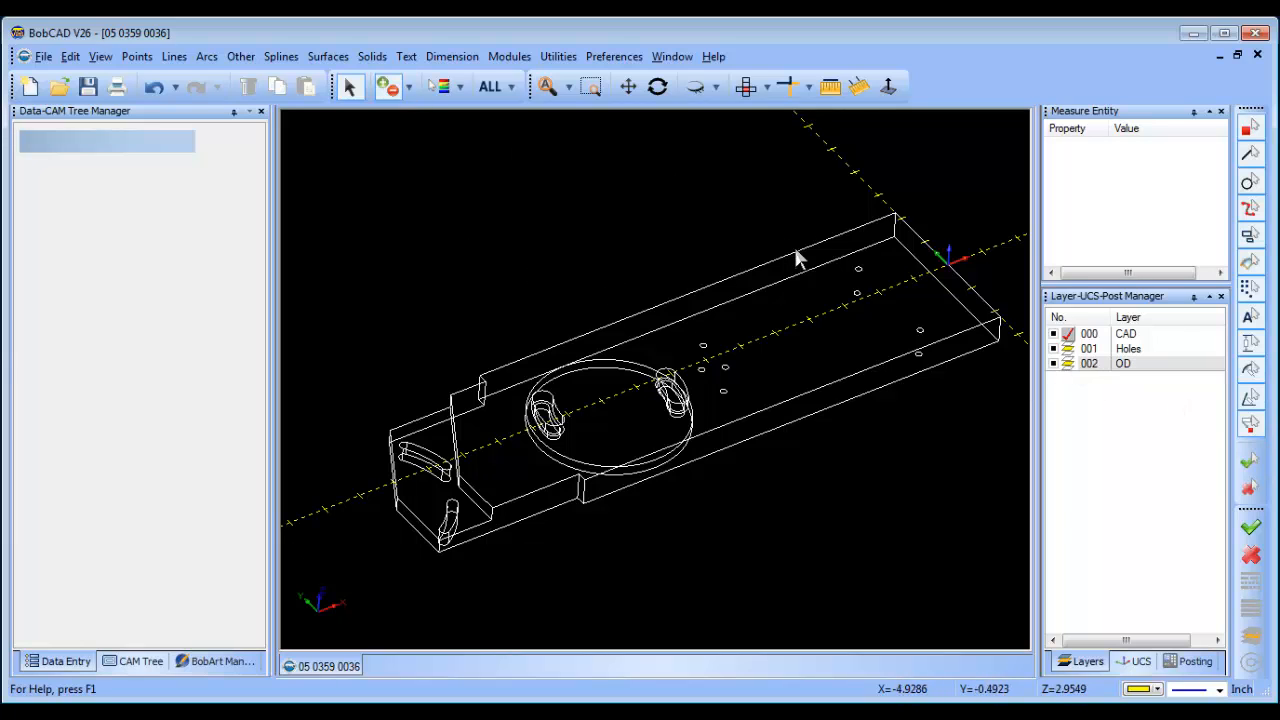
left_click(798, 254)
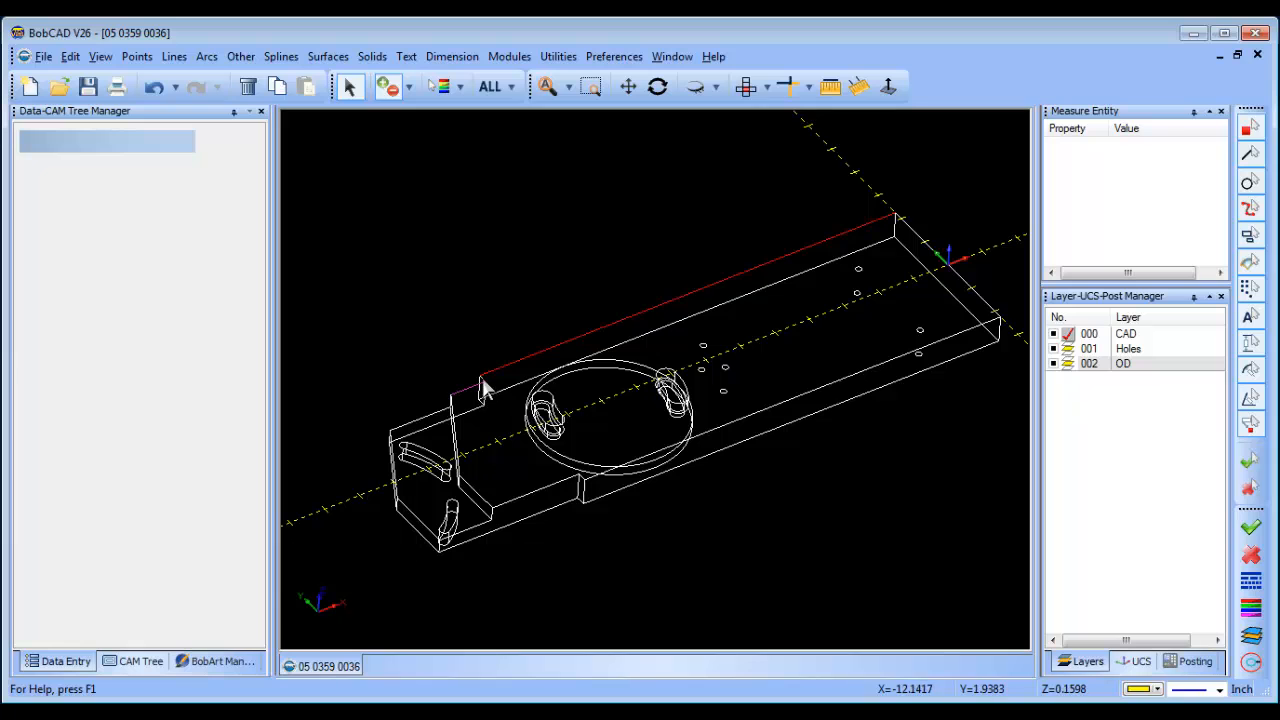
scroll(499, 449, "up", 2)
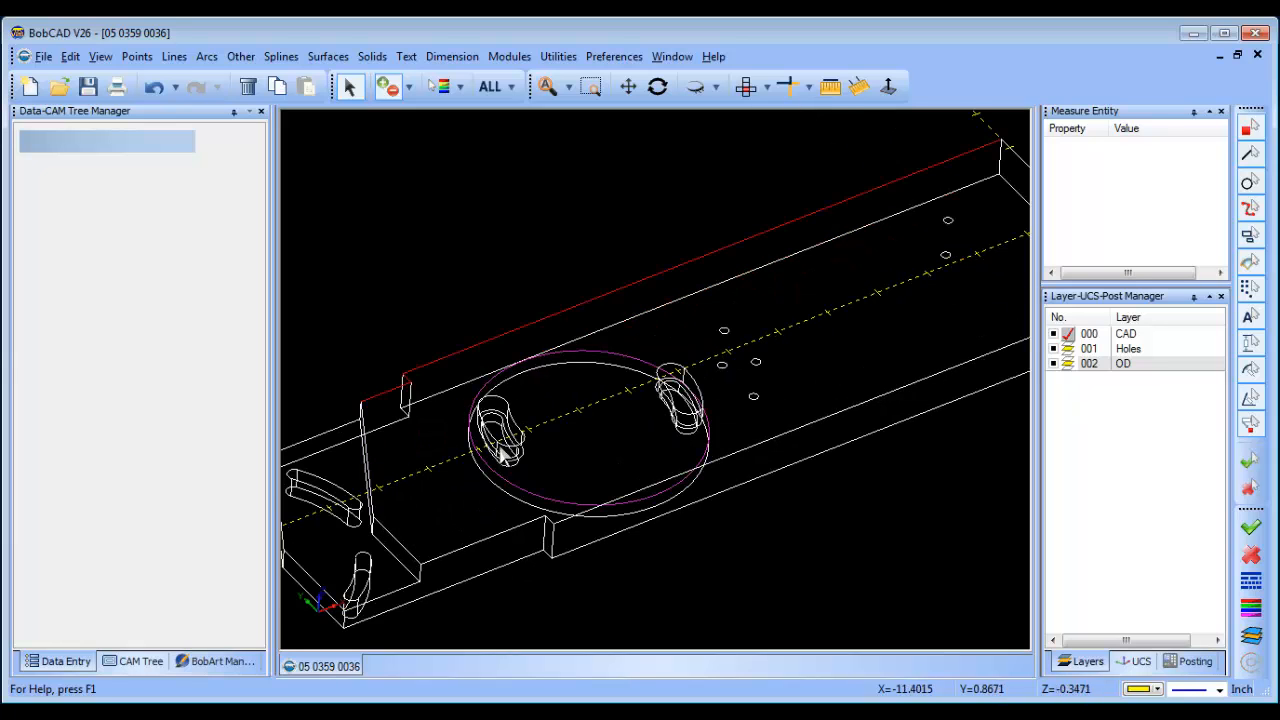
middle_click_drag(499, 449, 557, 451)
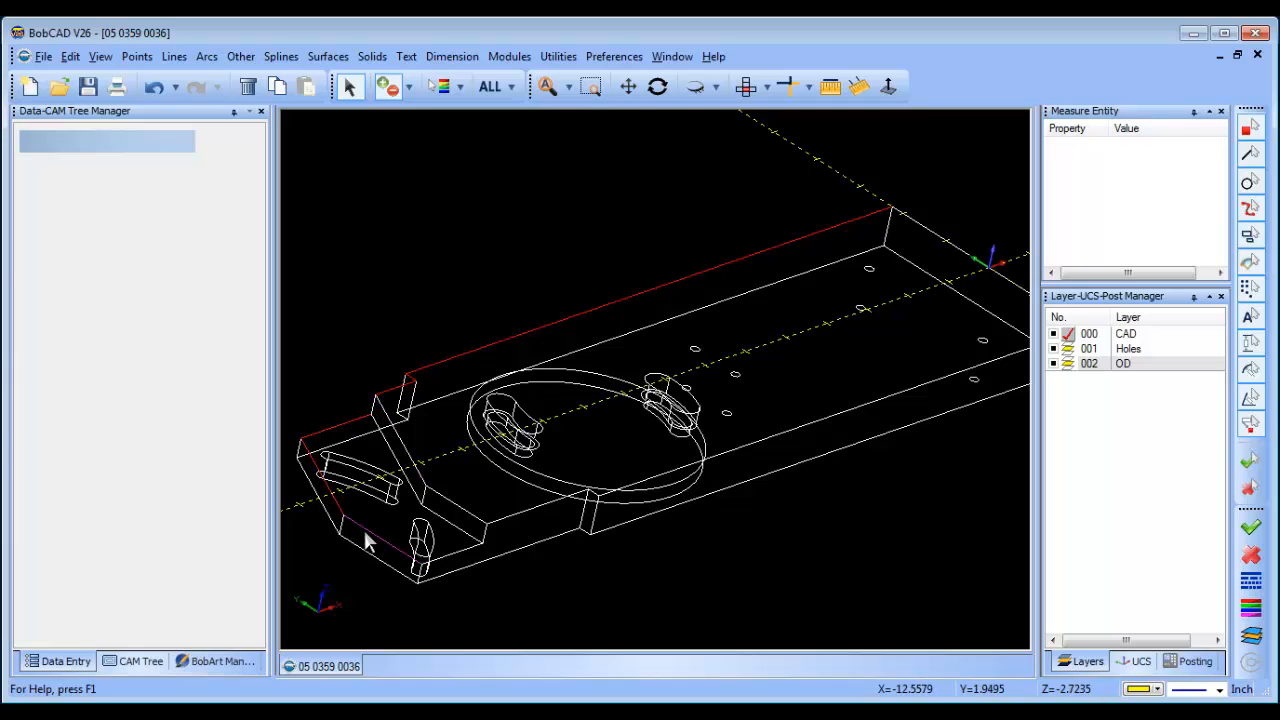
right_click(408, 274)
left_click(458, 301)
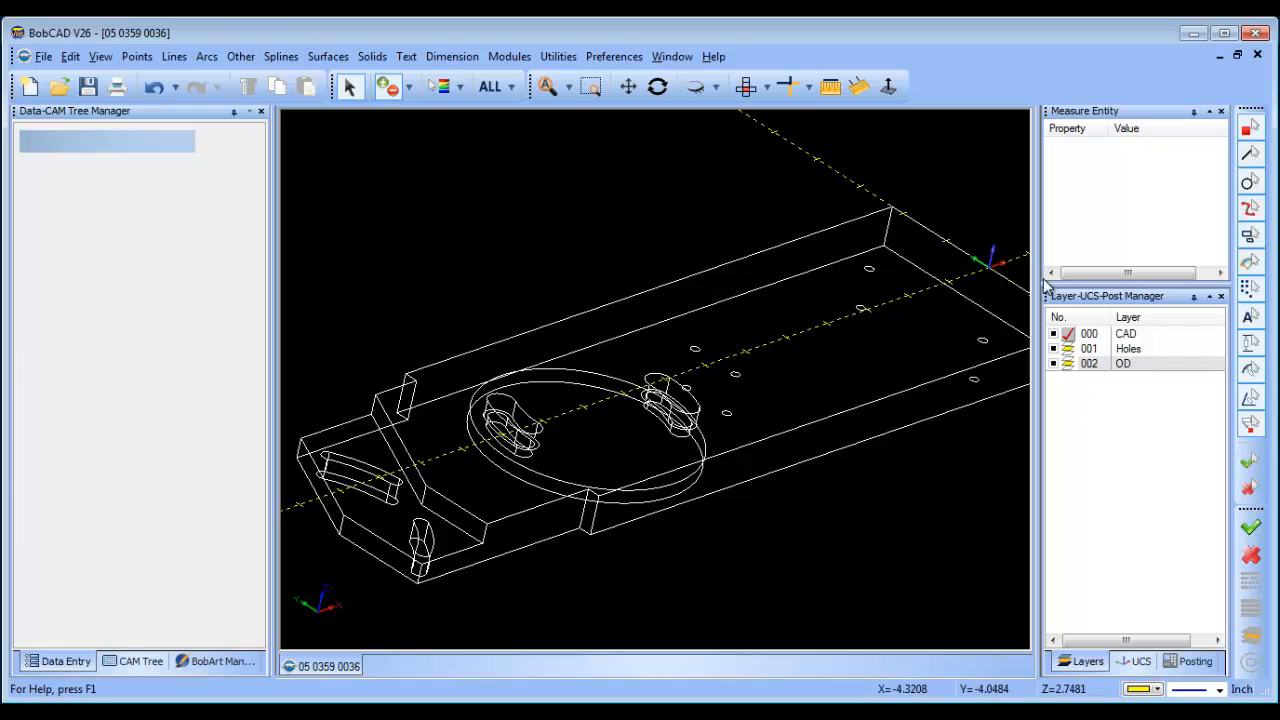
Step: Select all the lower outline edges around the part and assign them to the OD layer
left_click(868, 250)
left_click(911, 264)
scroll(907, 340, "down", 1)
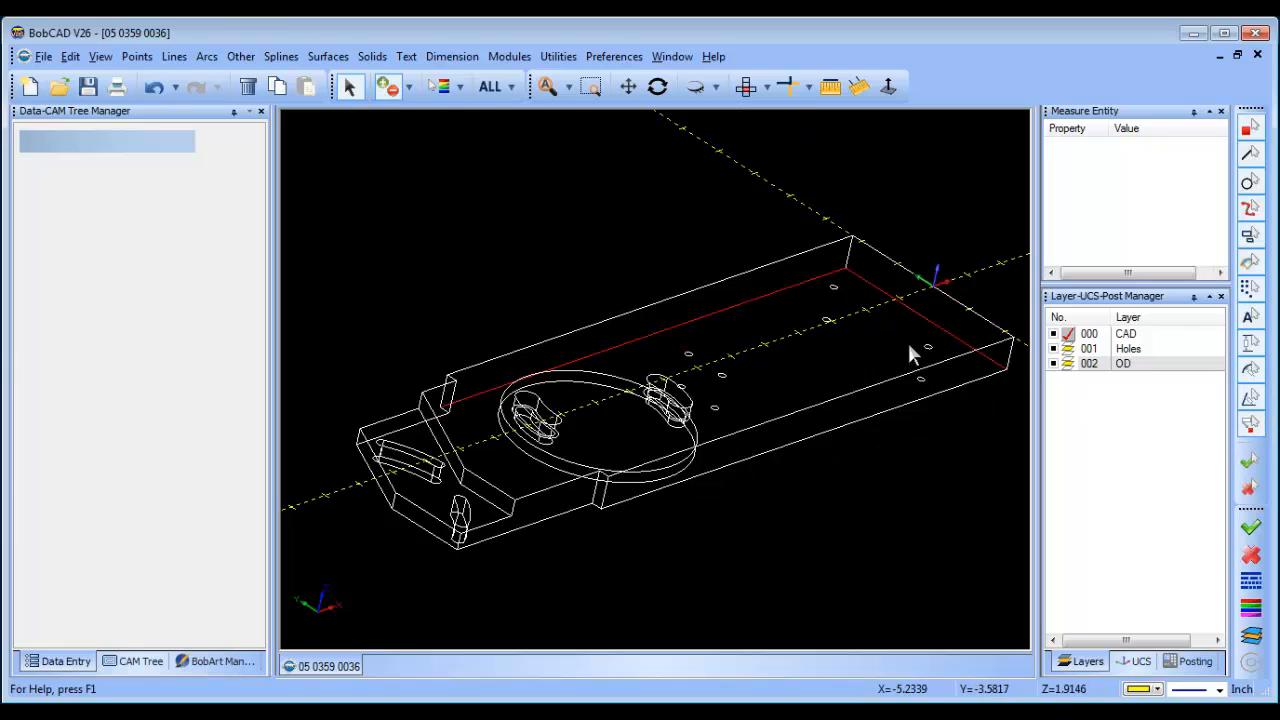
scroll(909, 346, "down", 1)
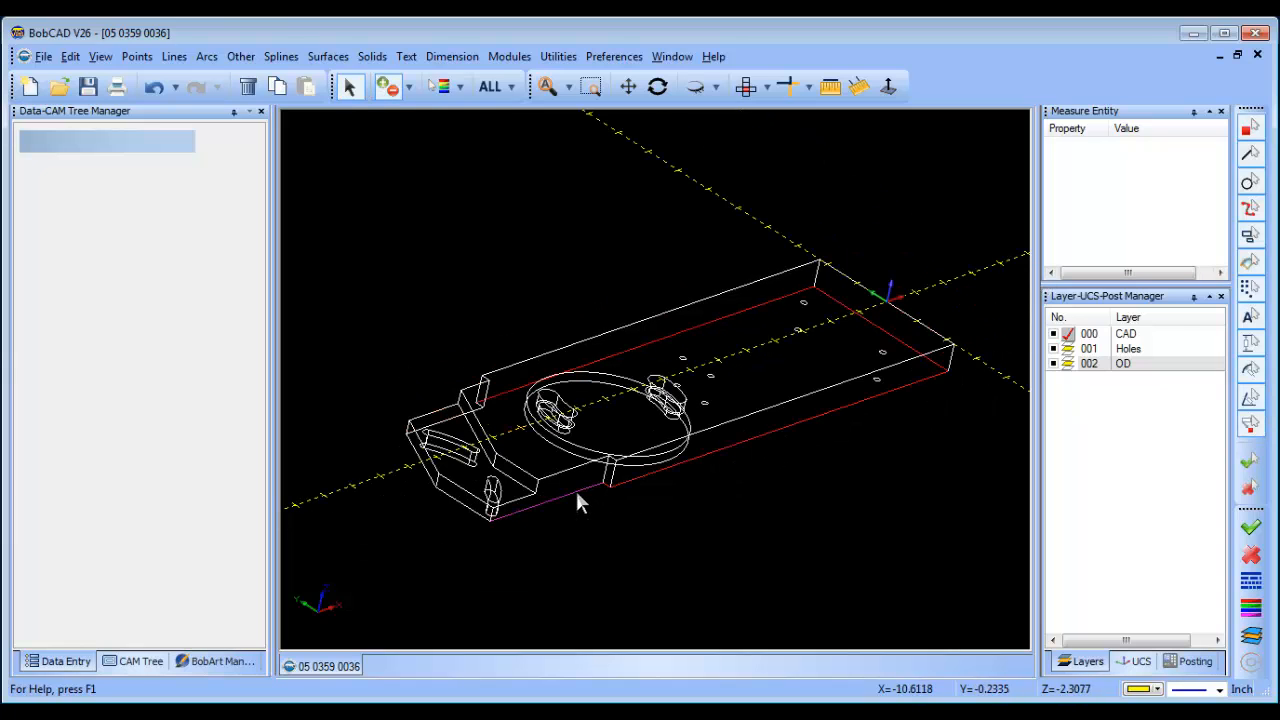
left_click(426, 467)
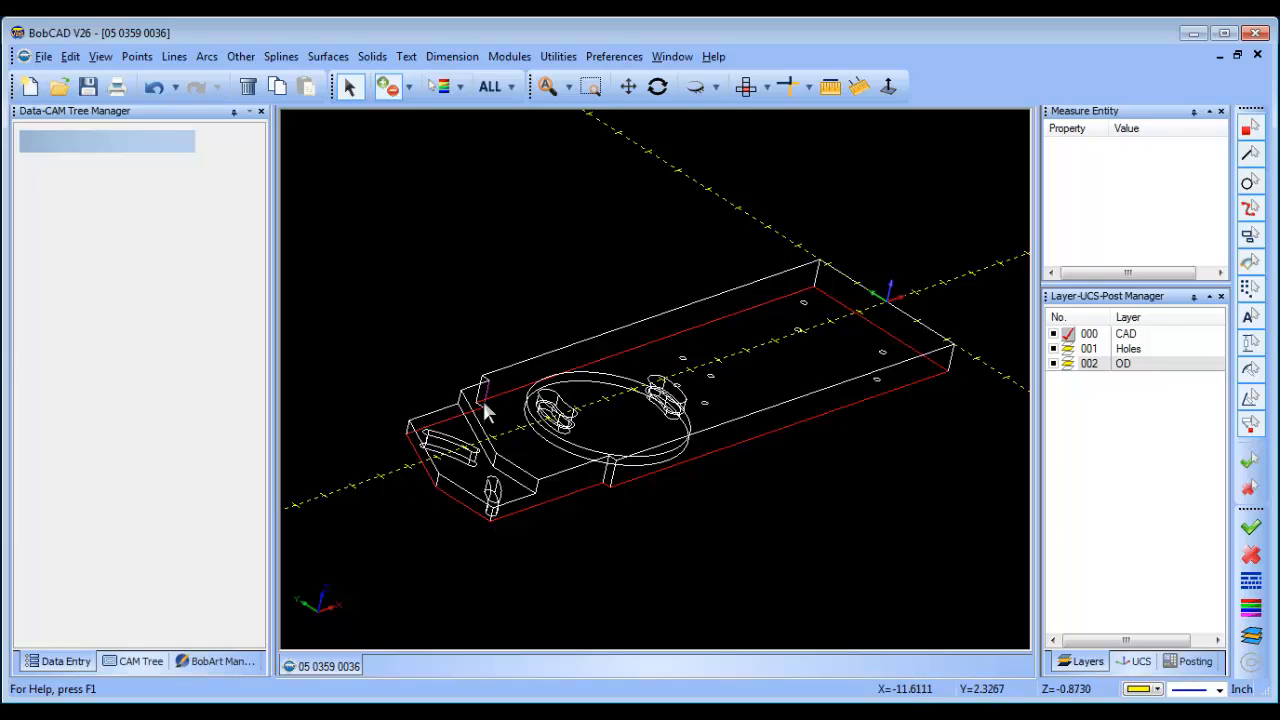
right_click(506, 217)
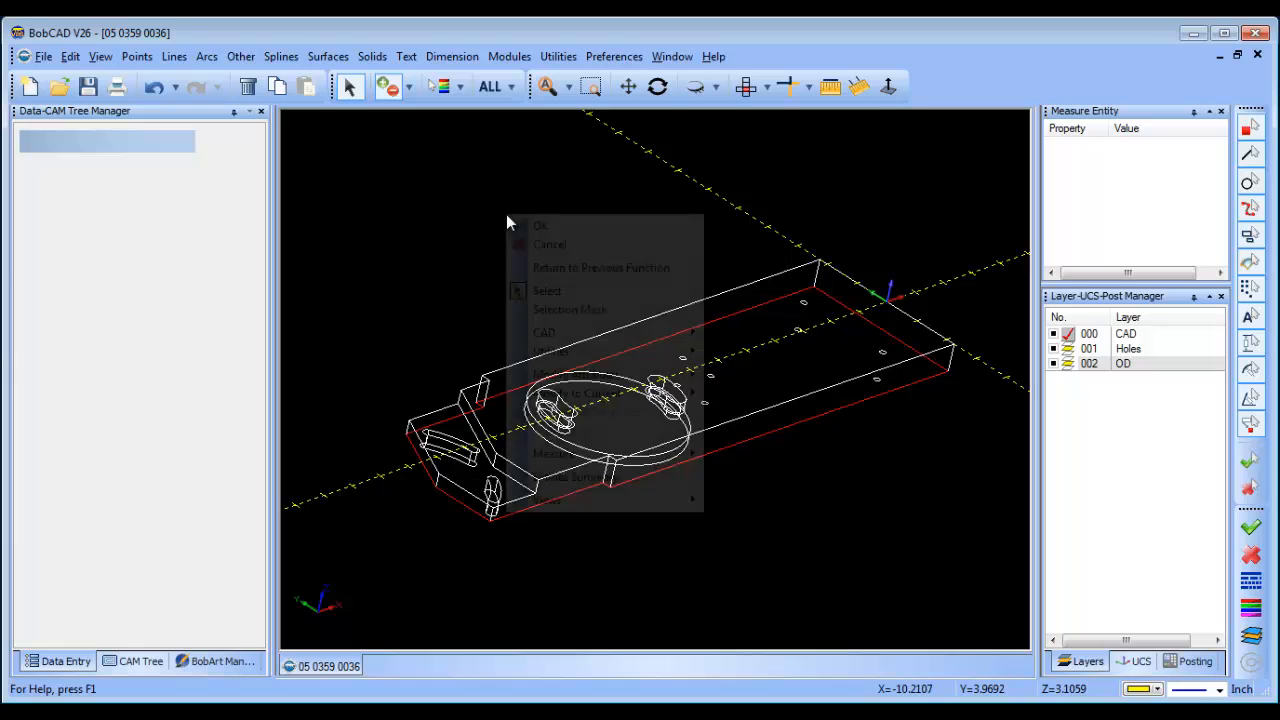
mouse_move(657, 376)
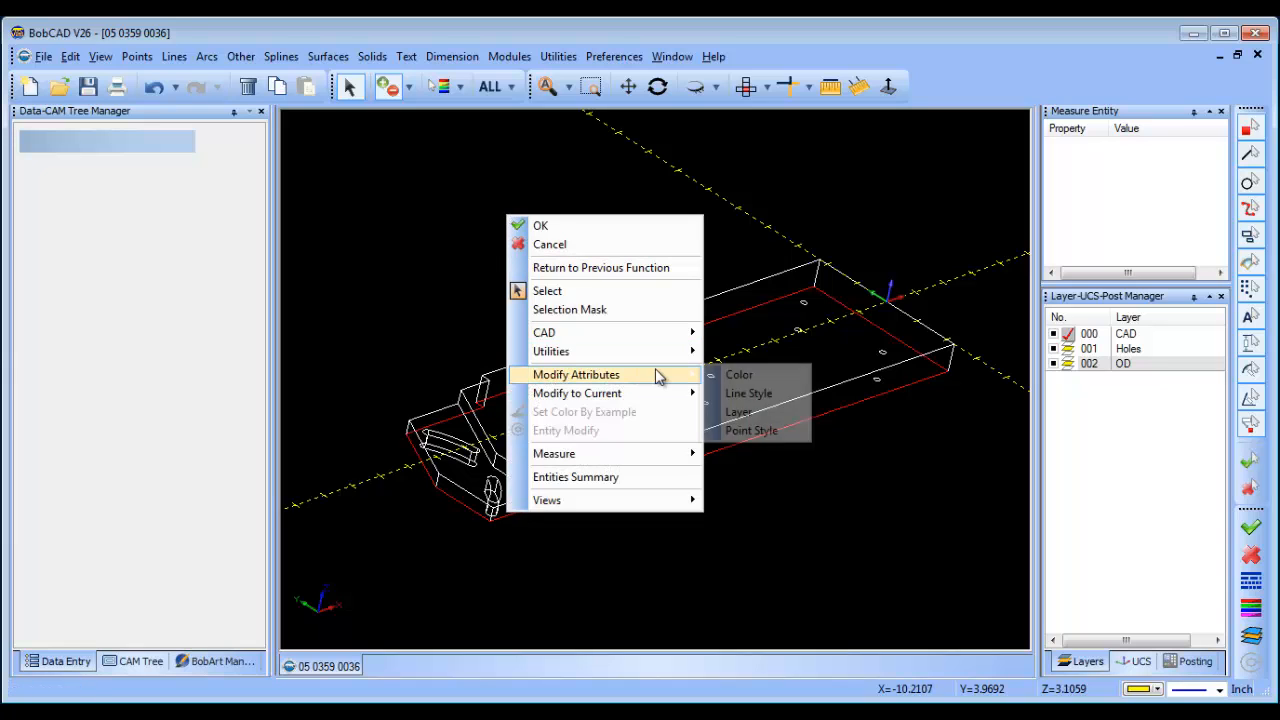
left_click(735, 411)
left_click(618, 309)
left_click(609, 470)
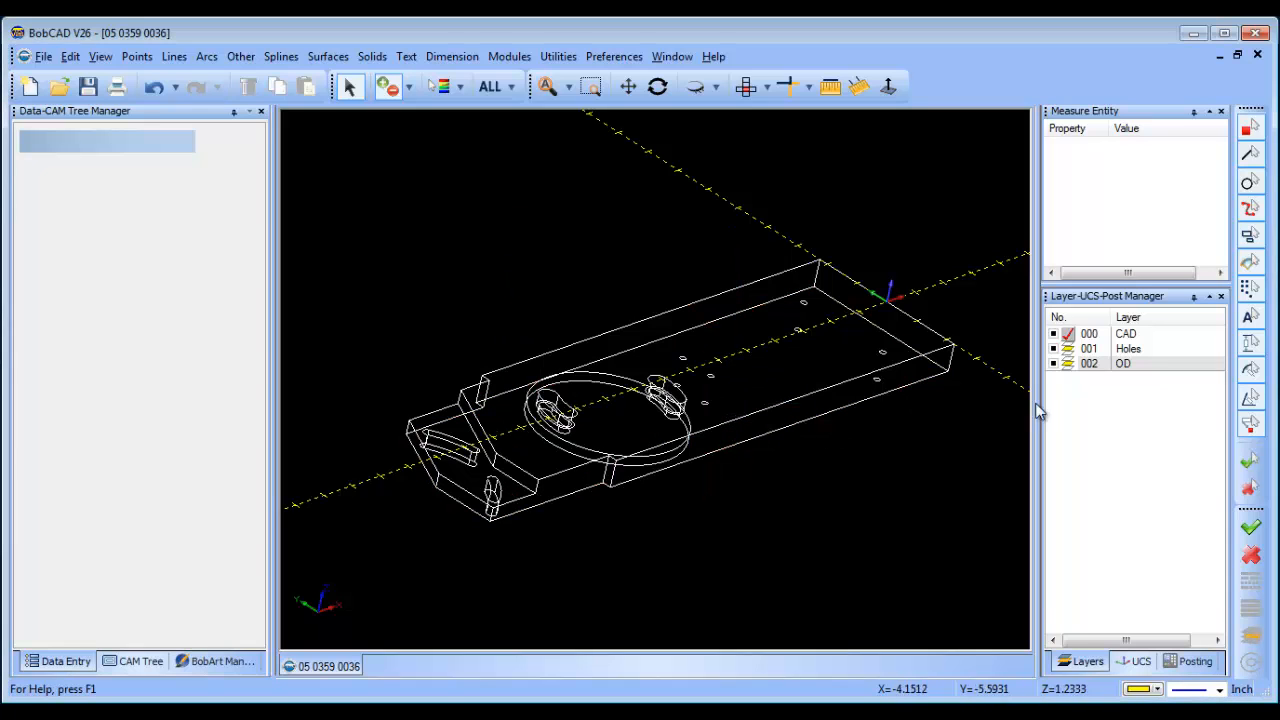
Step: Hide the OD and Holes layers and leave selection mode
left_click(1053, 363)
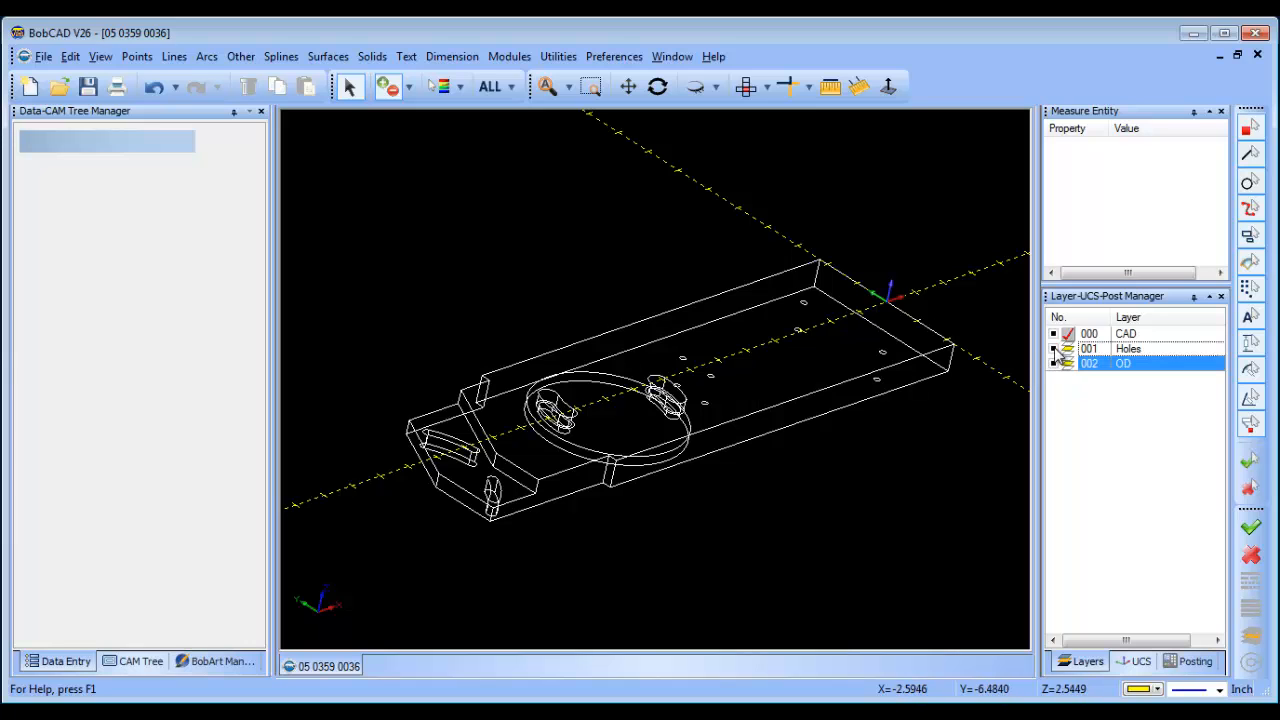
left_click(1053, 348)
right_click(543, 246)
left_click(604, 277)
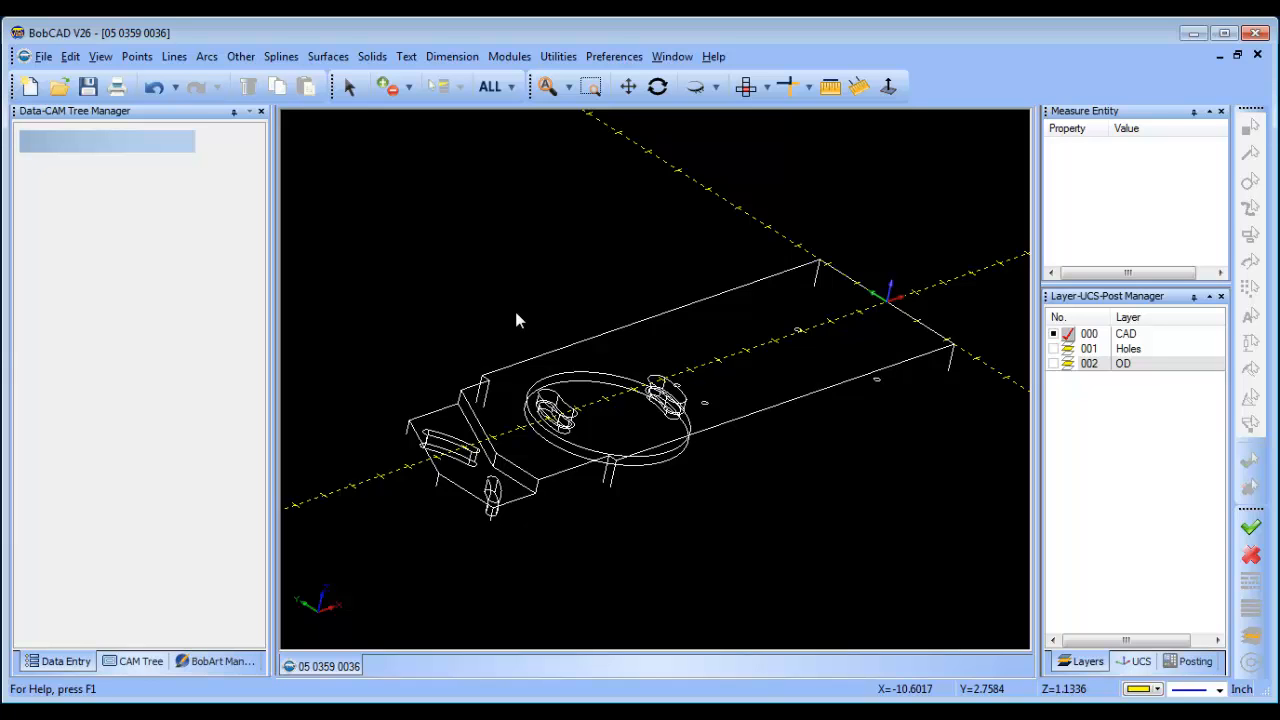
mouse_move(766, 497)
middle_mouse_down()
mouse_move(737, 480)
mouse_move(746, 506)
middle_mouse_up()
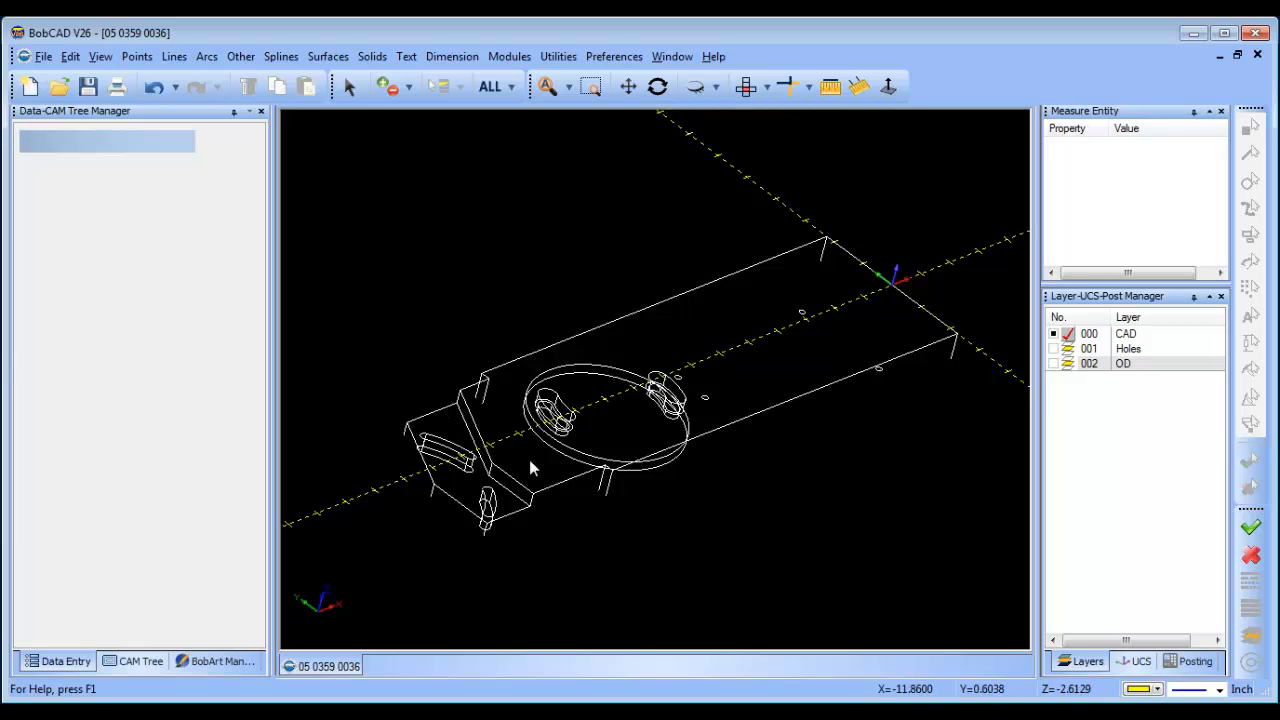
Step: Add a layer named Open Pocket
right_click(1148, 372)
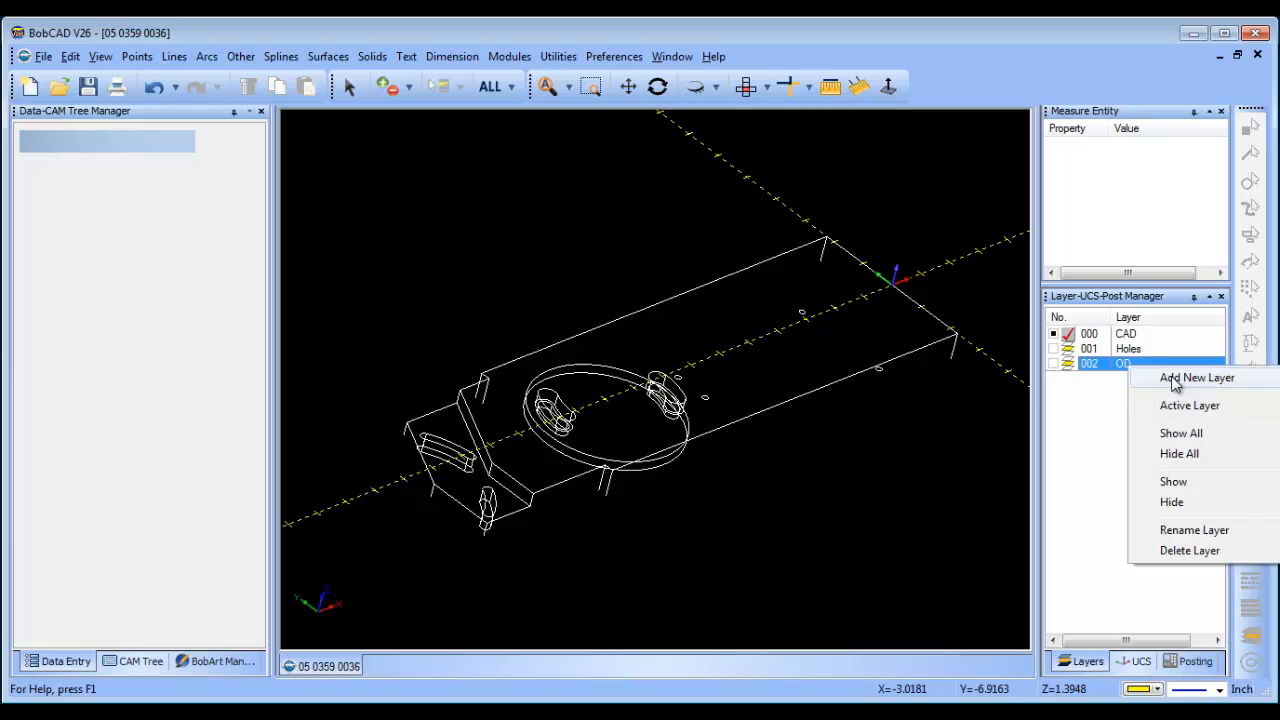
left_click(1122, 374)
type("Open Pocket")
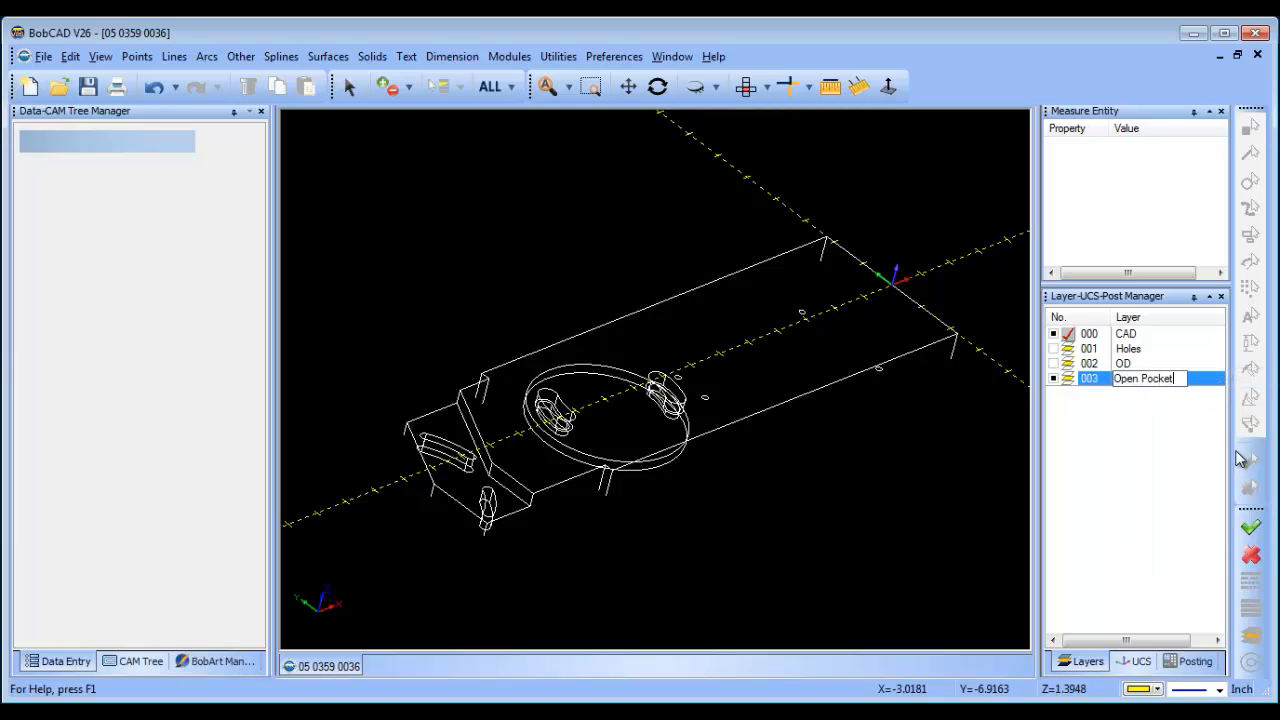
Step: Select the edges outlining the open pocket floor at the stepped, angled end and assign them to the Open Pocket layer
left_click(349, 88)
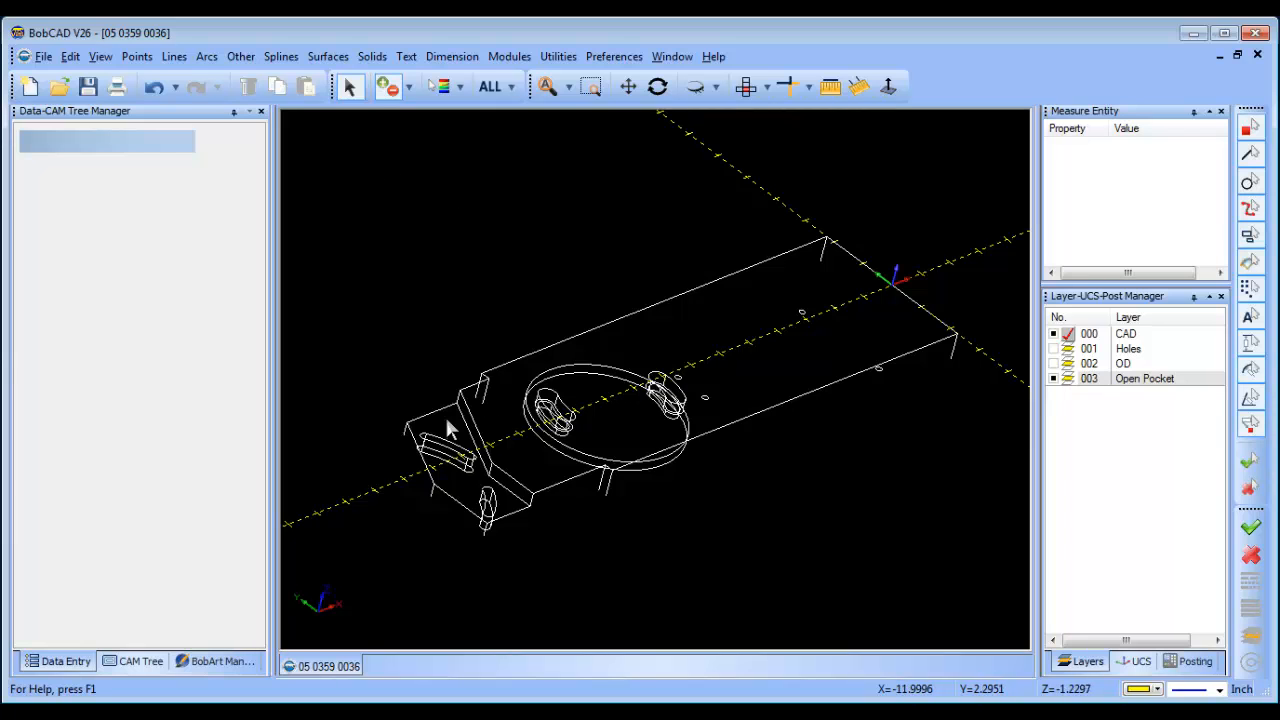
left_click(463, 420)
left_click(435, 411)
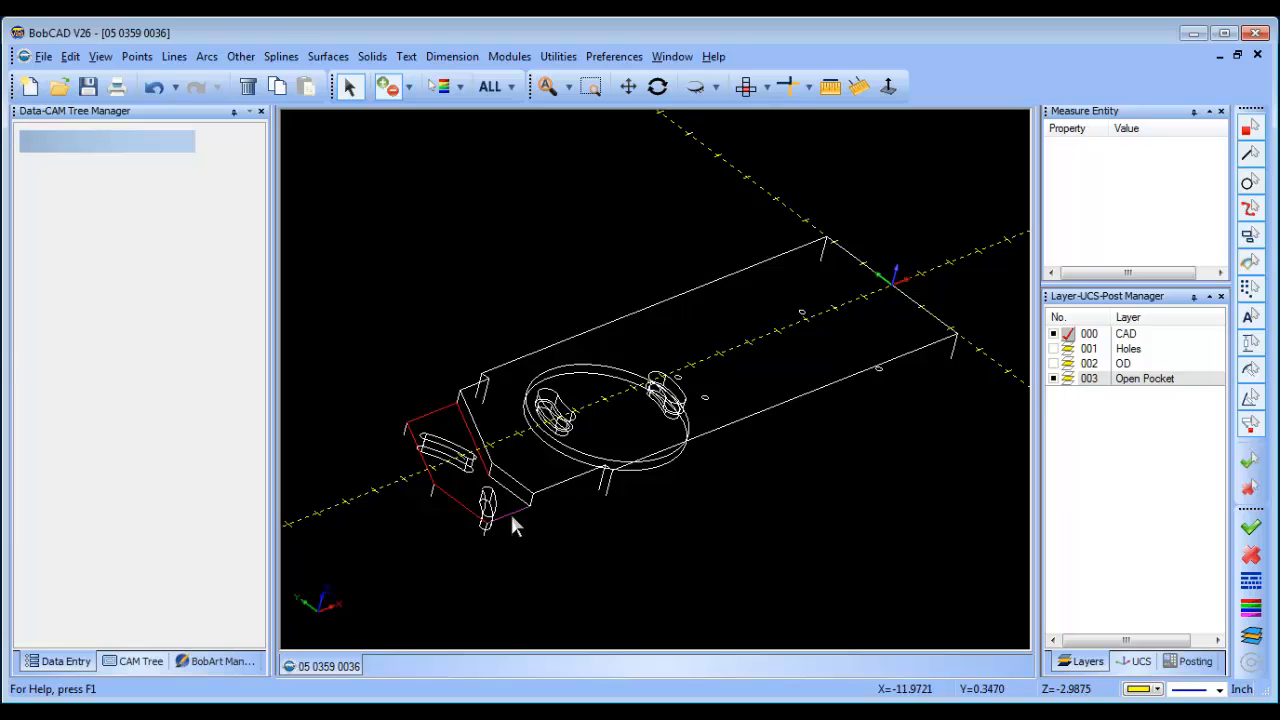
right_click(449, 193)
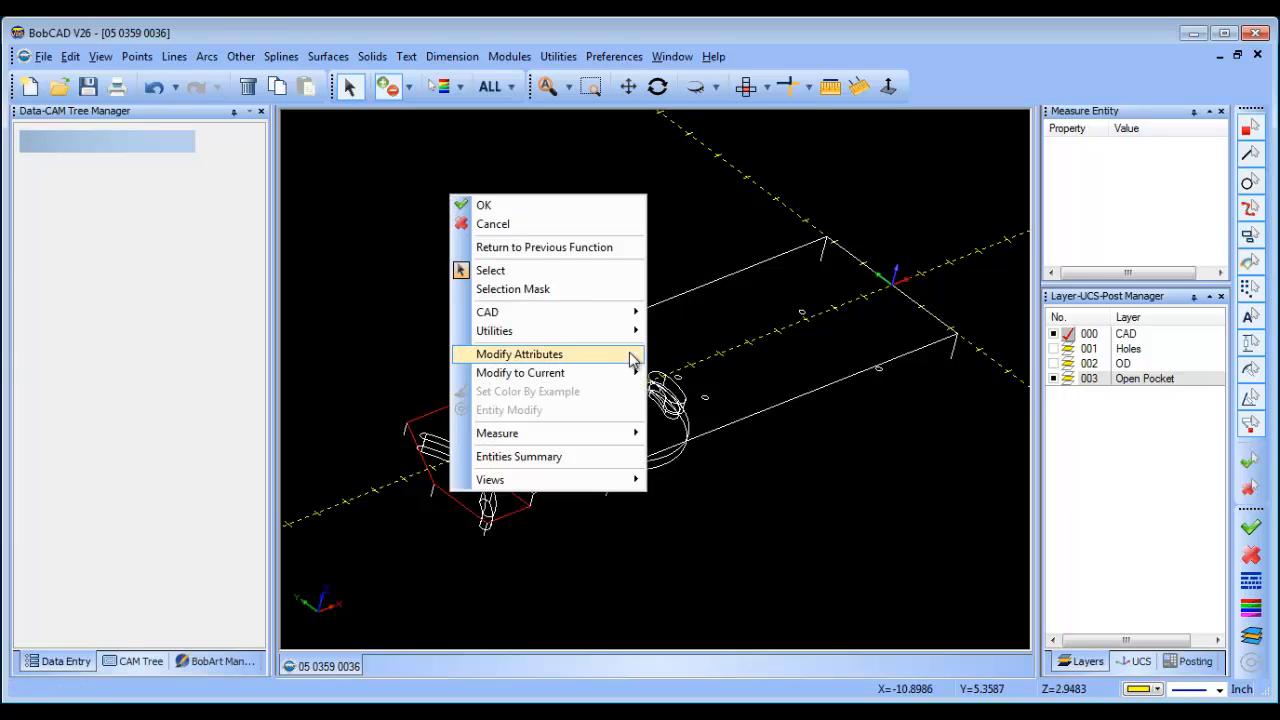
mouse_move(629, 354)
left_click(730, 393)
left_click(660, 324)
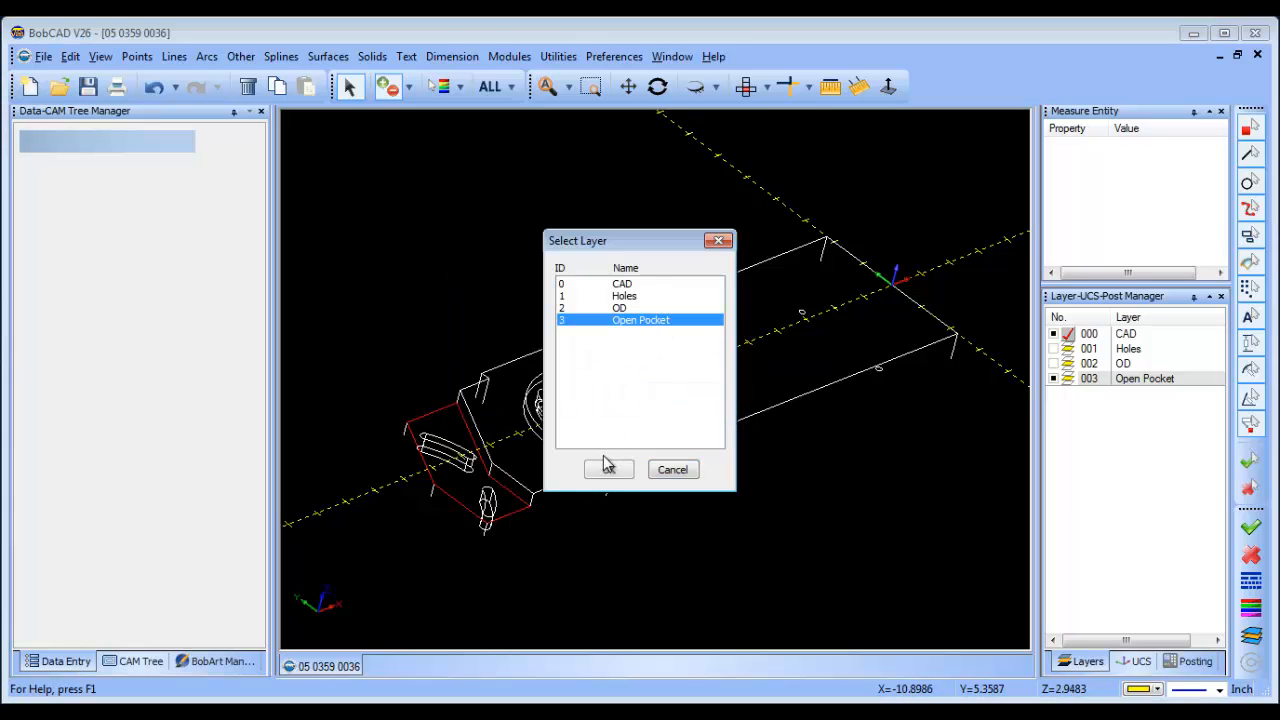
left_click(603, 466)
Step: Hide the Open Pocket layer and inspect the remaining geometry from above and at an angle
left_click(1053, 378)
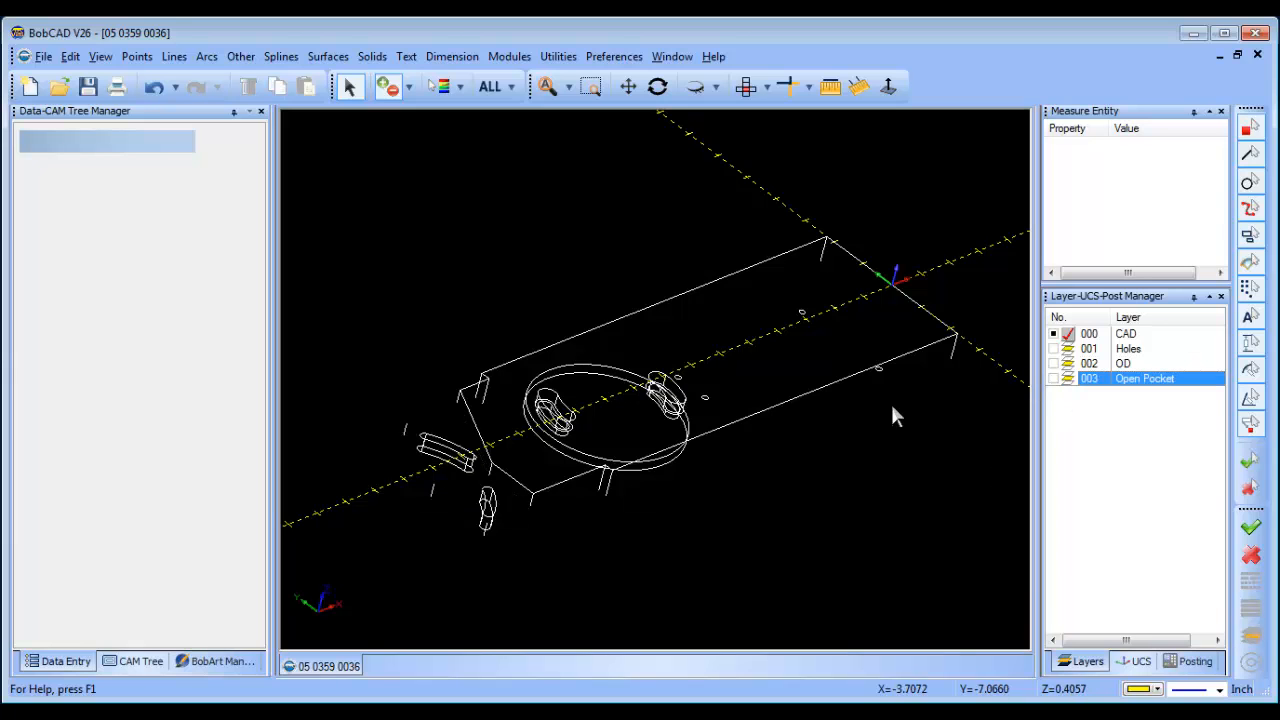
left_click(745, 86)
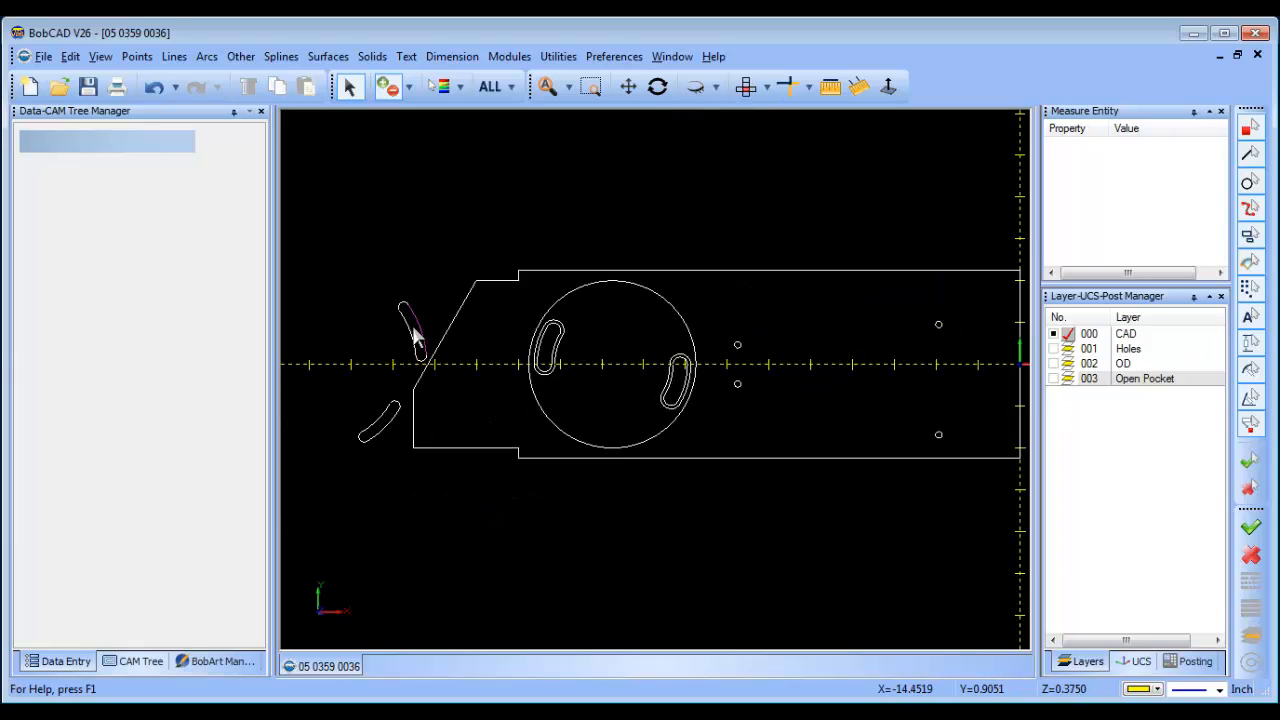
left_click_drag(698, 520, 1000, 409)
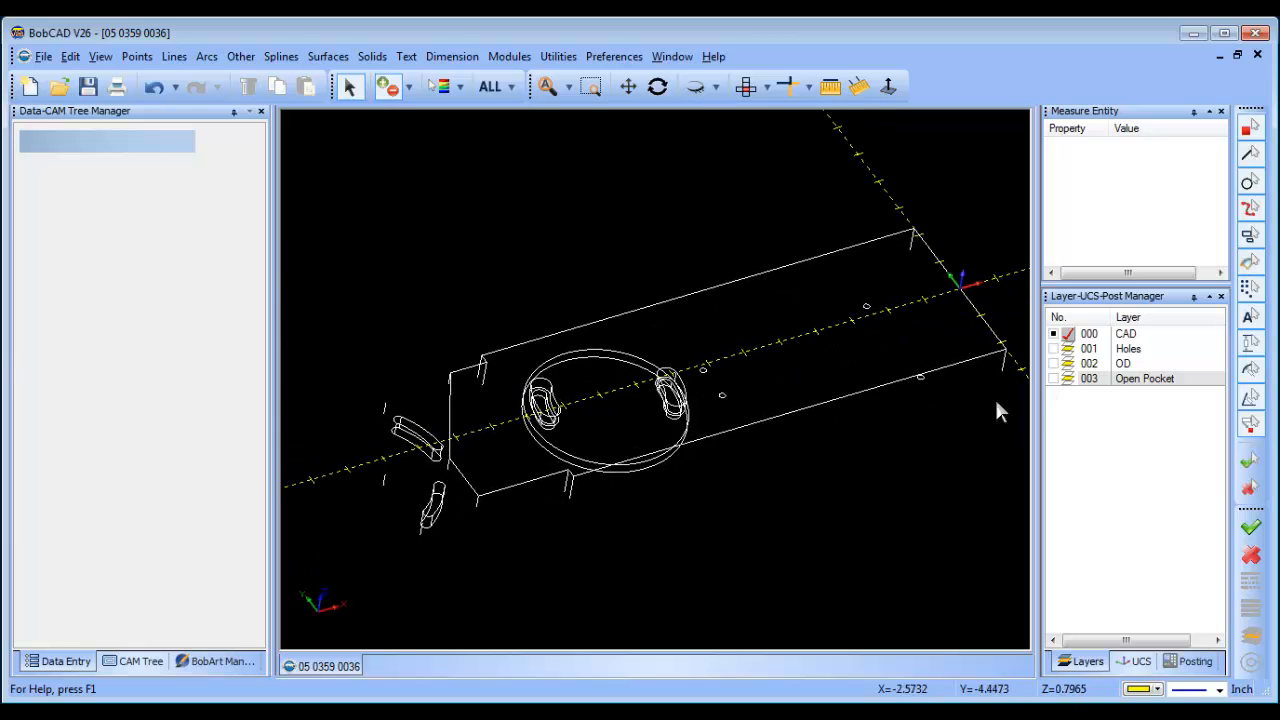
Step: Add a layer named Slots
right_click(1127, 378)
left_click(1196, 383)
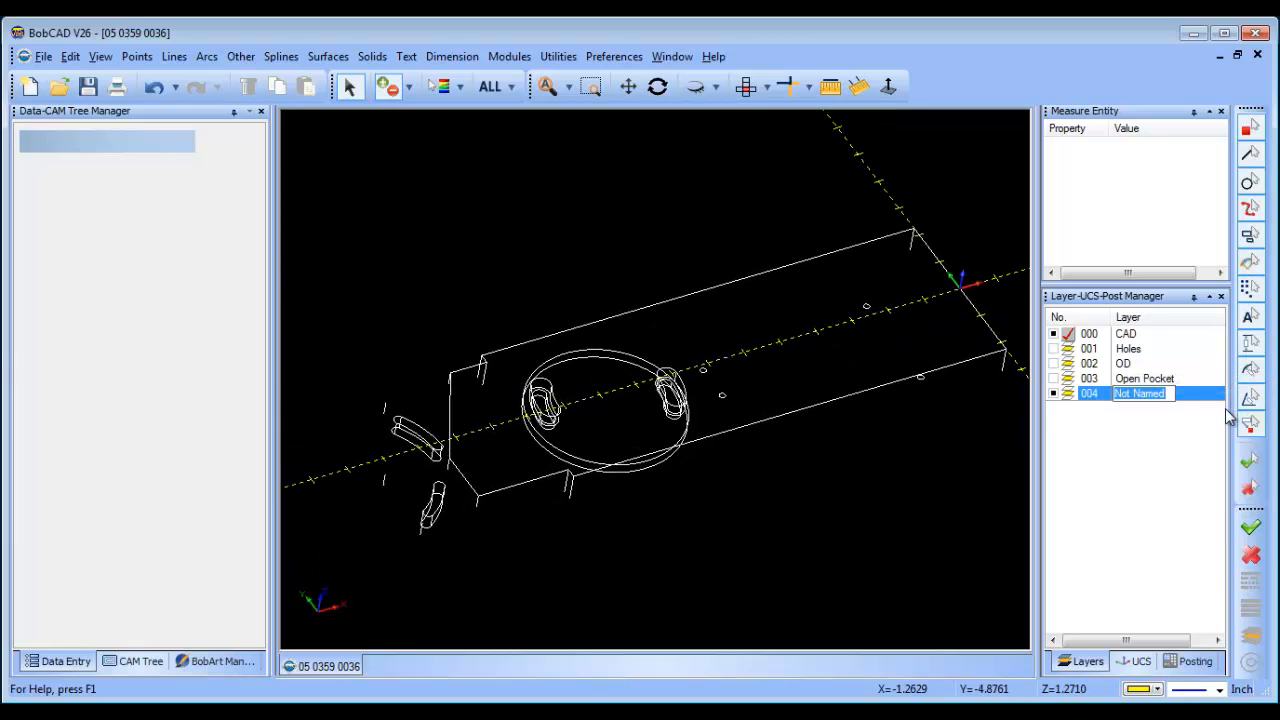
type("Slots")
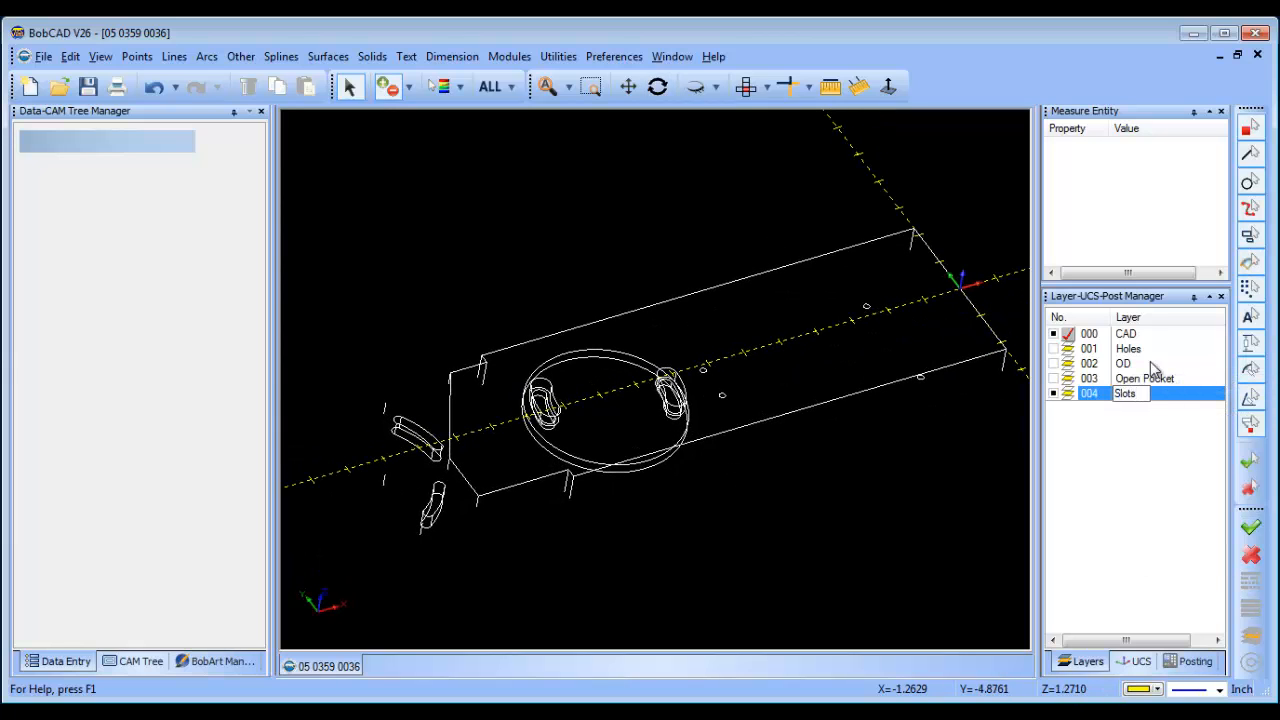
key("Return")
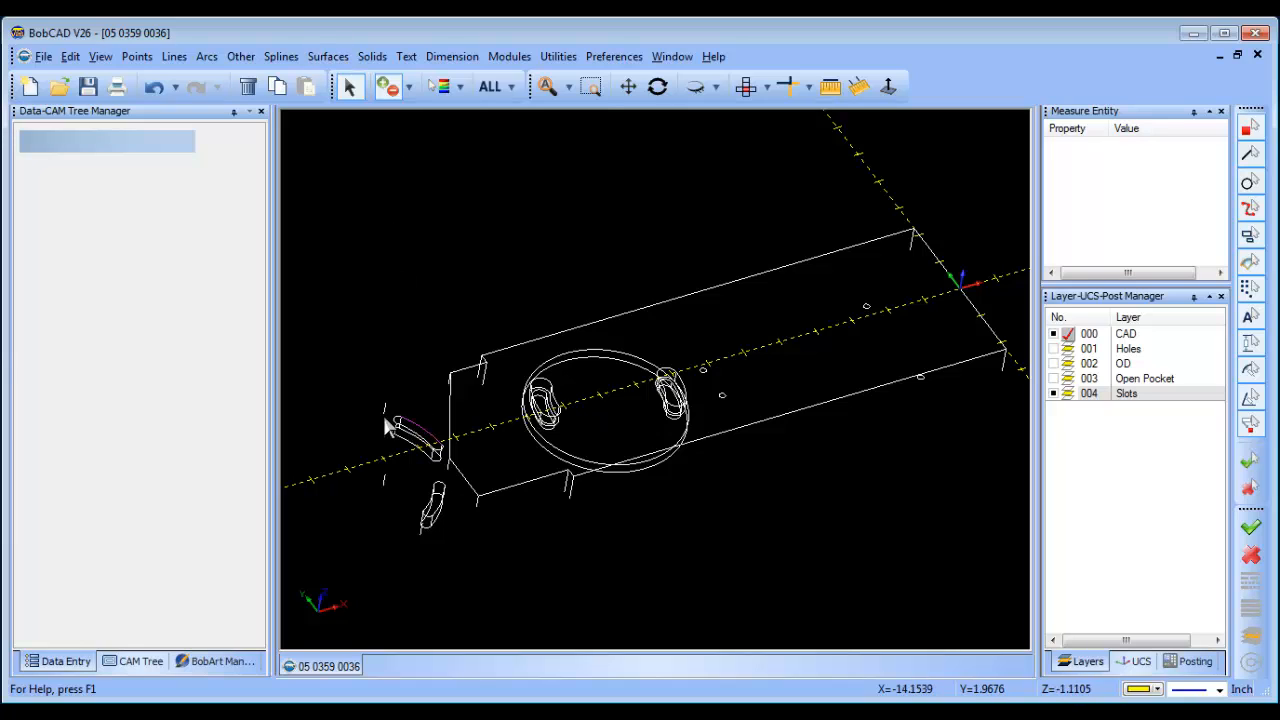
Step: Assign the upper outlines of the two curved slots at the angled end to the Slots layer and hide that layer
left_click(388, 425)
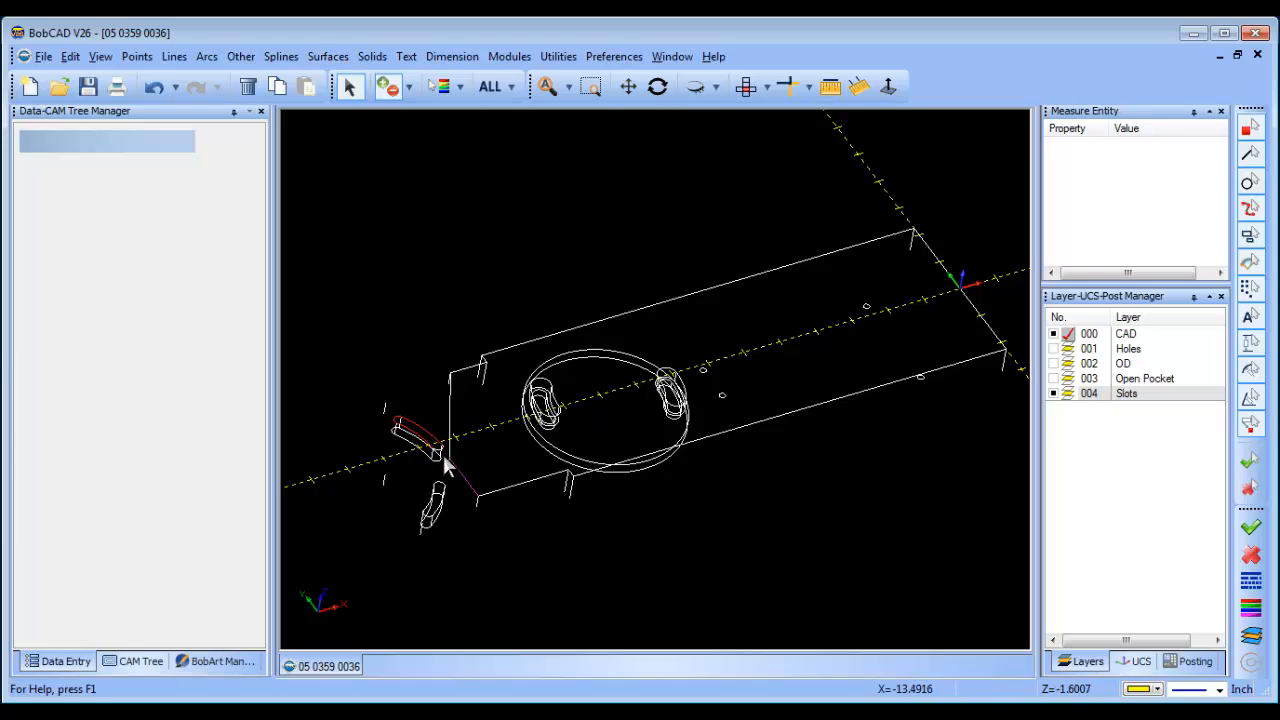
left_click(429, 512)
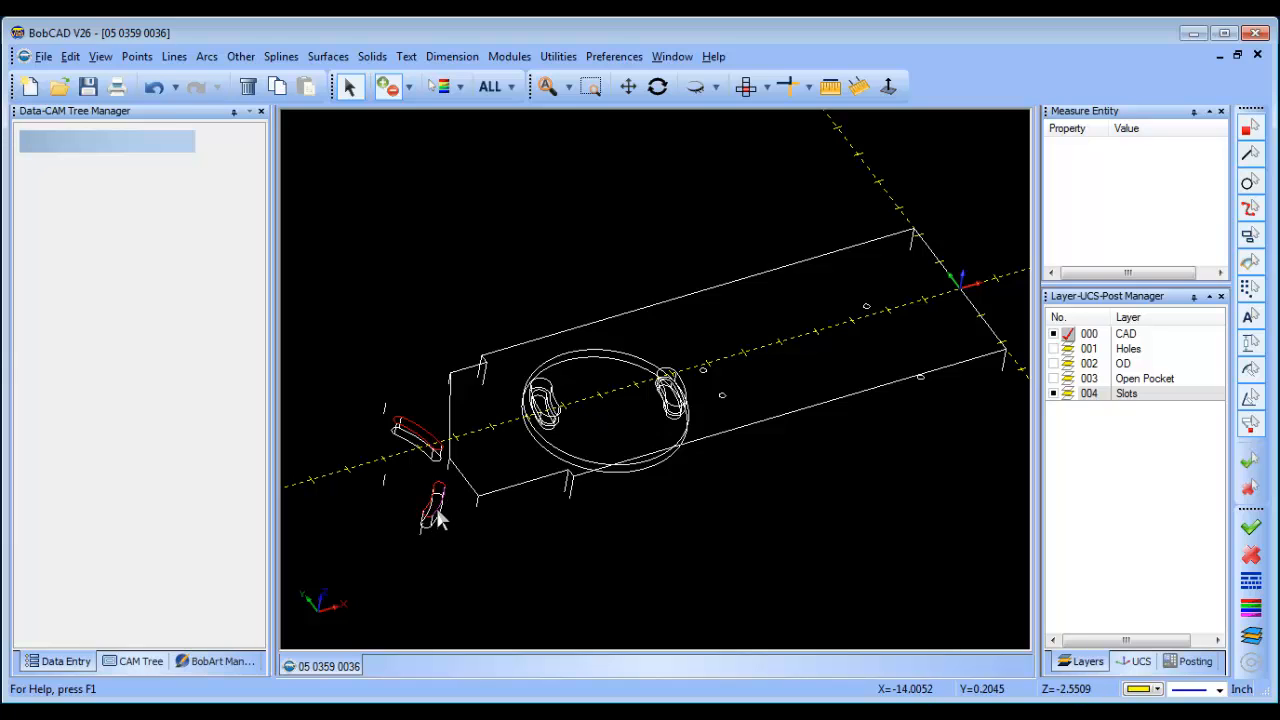
right_click(408, 221)
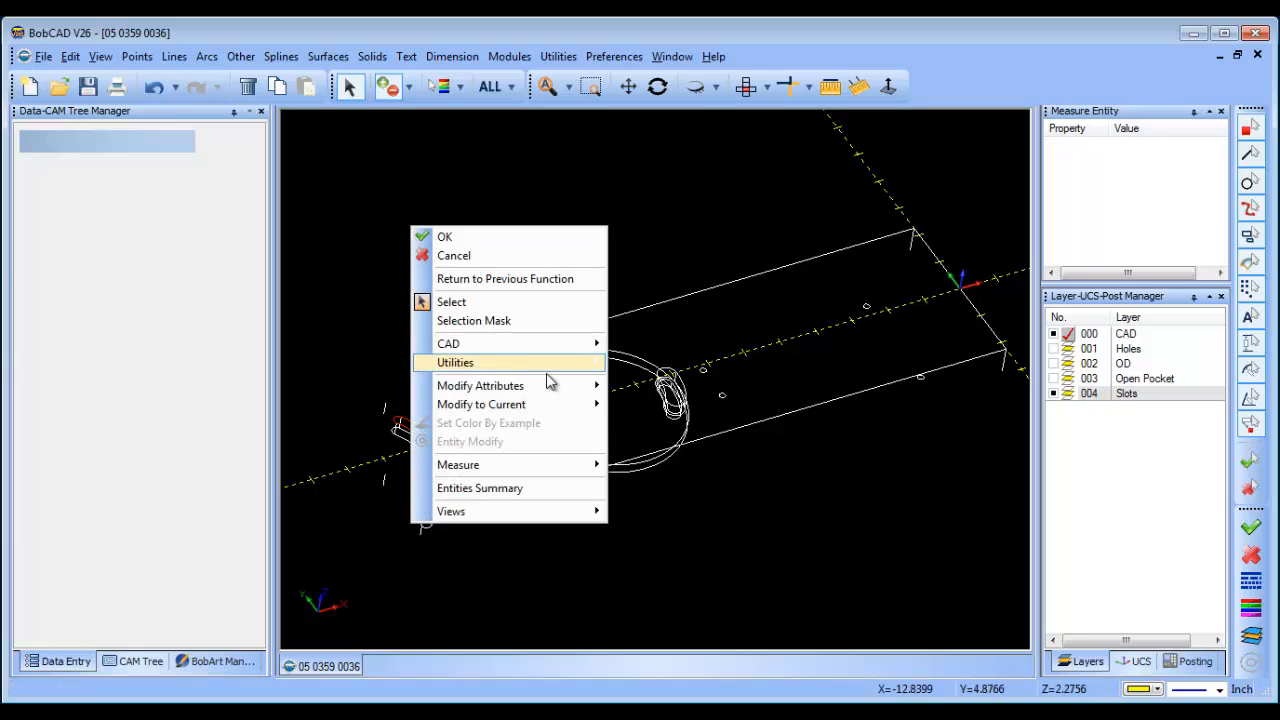
mouse_move(571, 386)
left_click(671, 423)
left_click(621, 334)
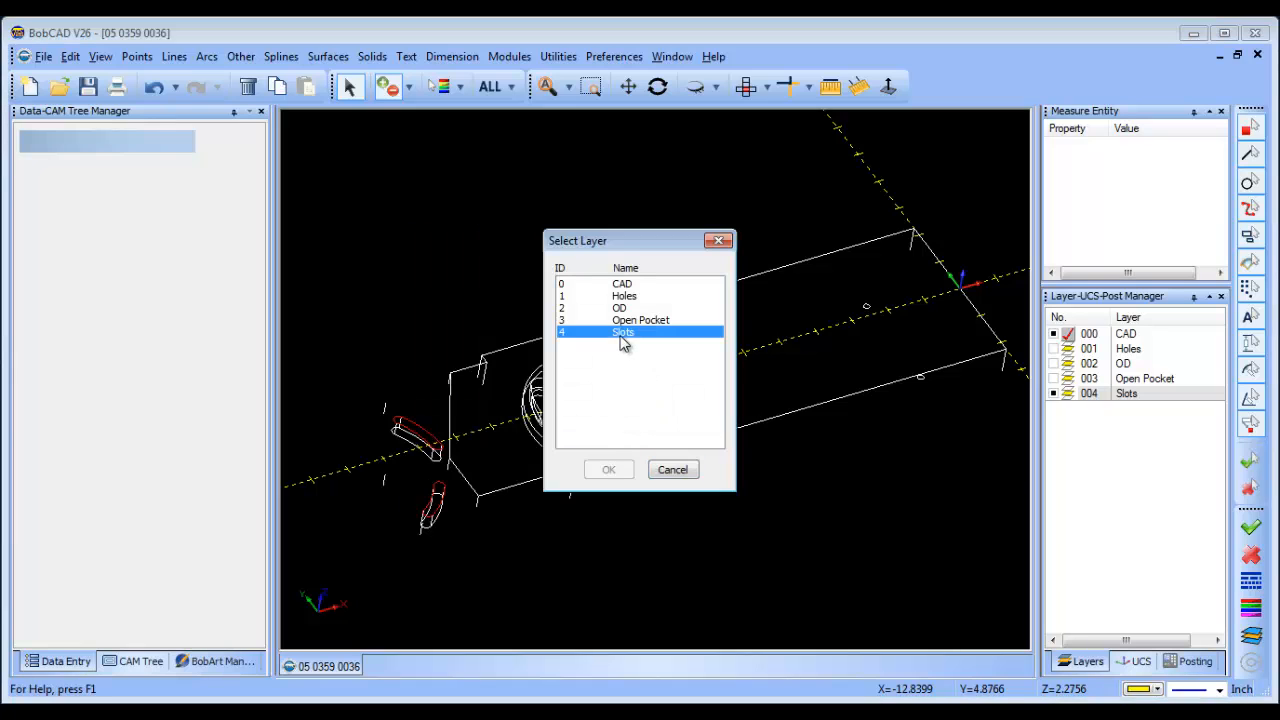
left_click(609, 470)
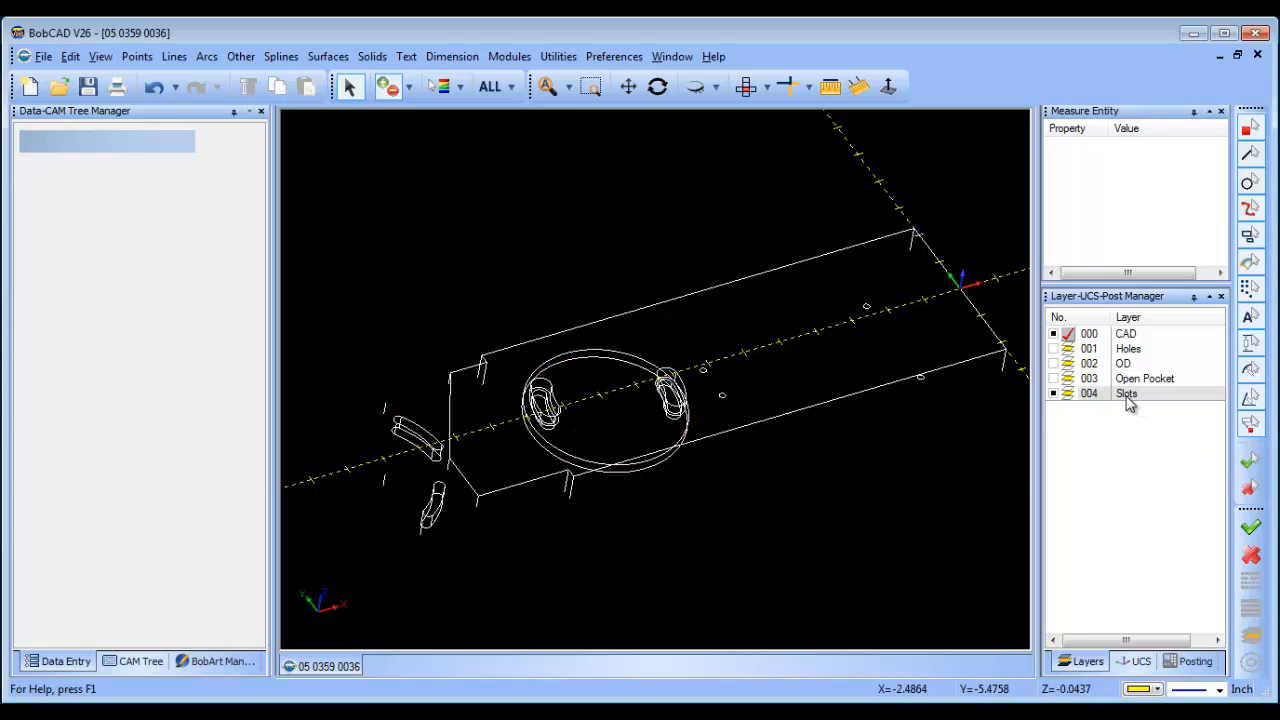
left_click(1054, 394)
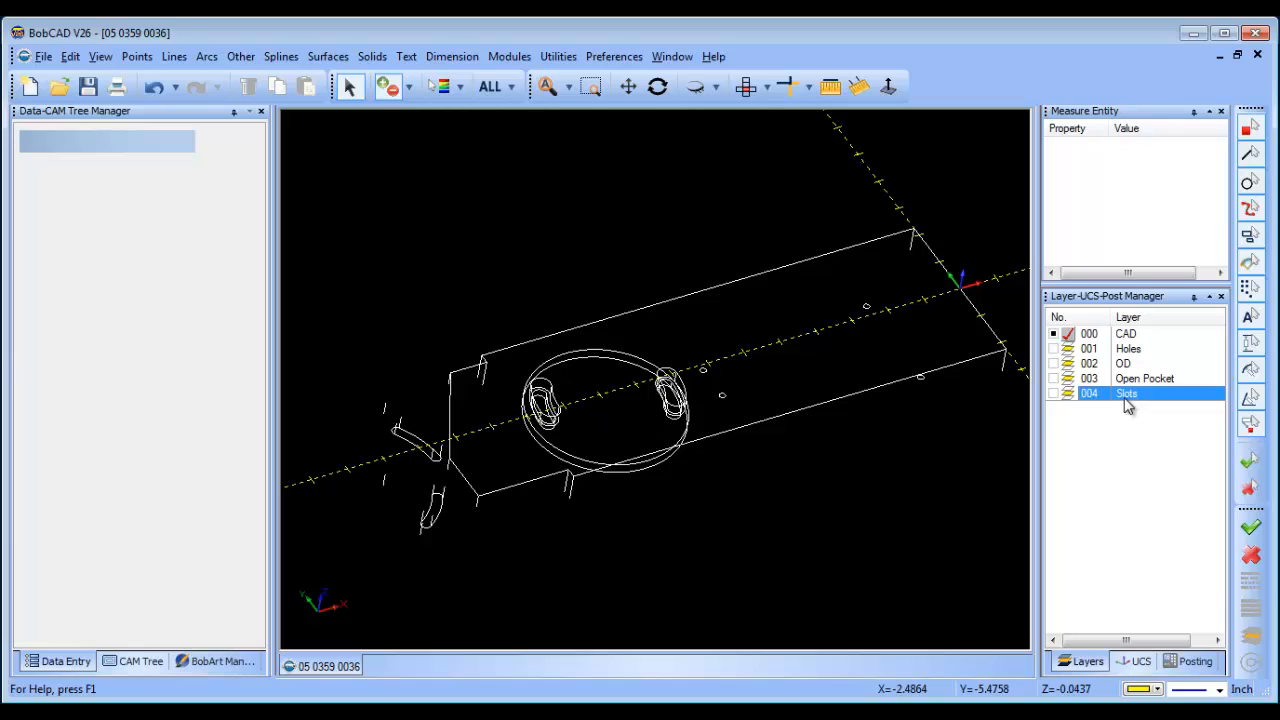
Step: Add a layer named Slots 2
right_click(1127, 400)
left_click(1168, 408)
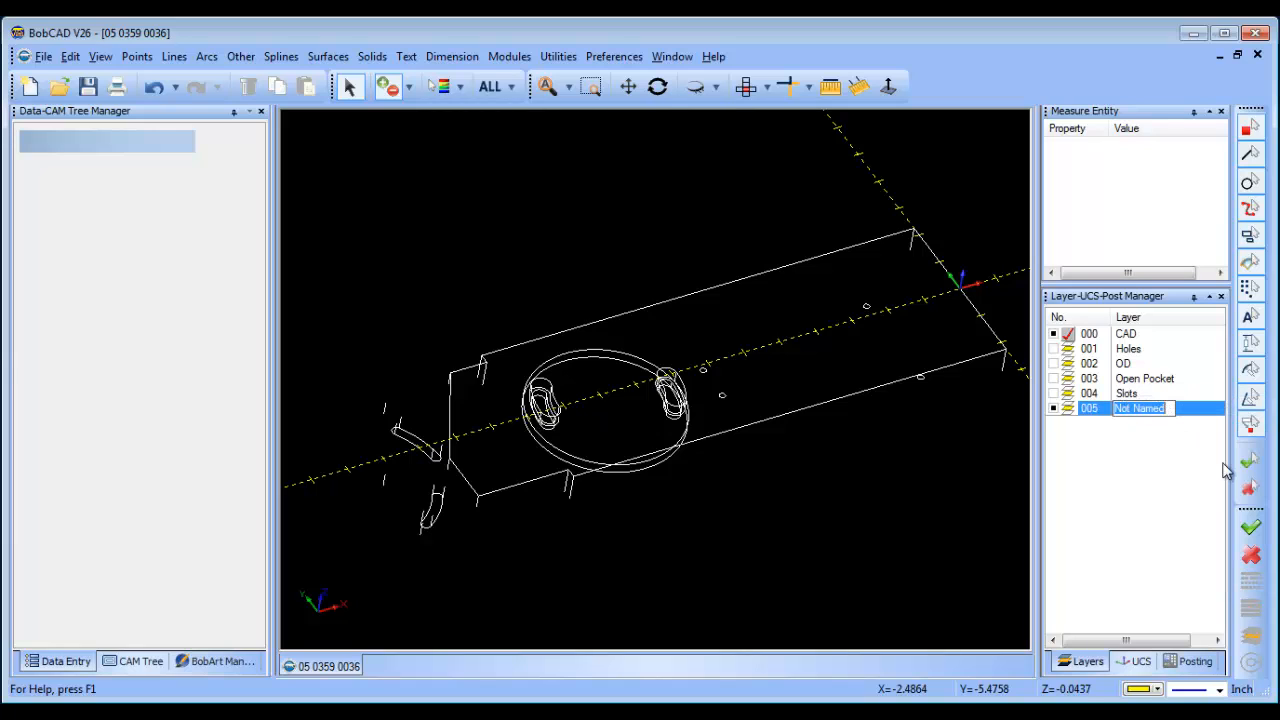
type("Slots 2")
left_click(655, 373)
Step: Assign the topmost outlines of both slots inside the large circle to the Slots 2 layer, then hide that layer
scroll(785, 530, "up", 3)
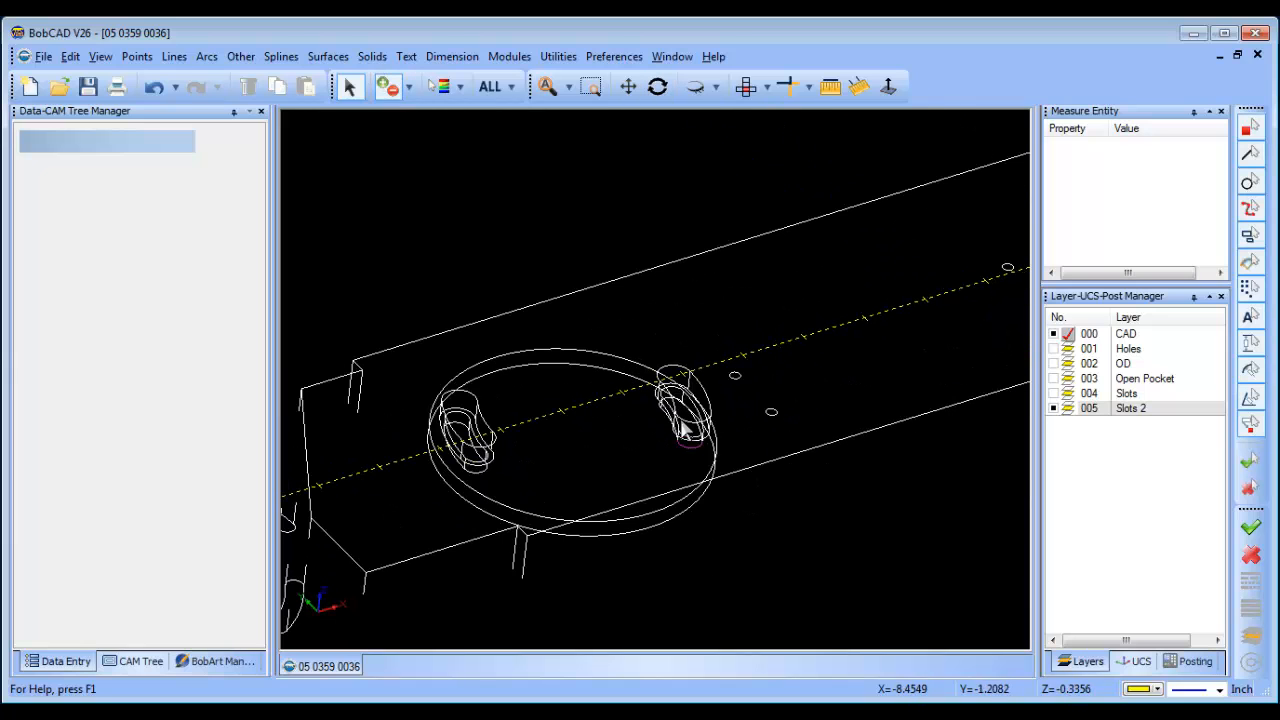
left_click(396, 86)
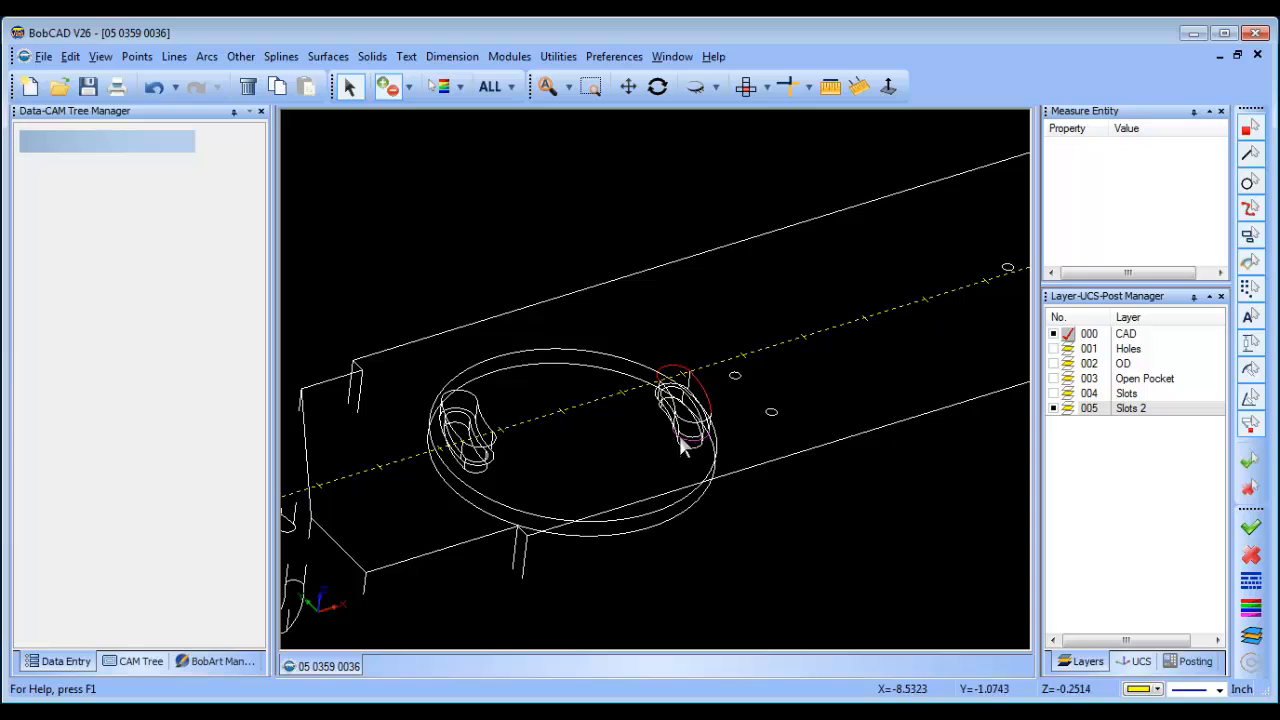
left_click(675, 415)
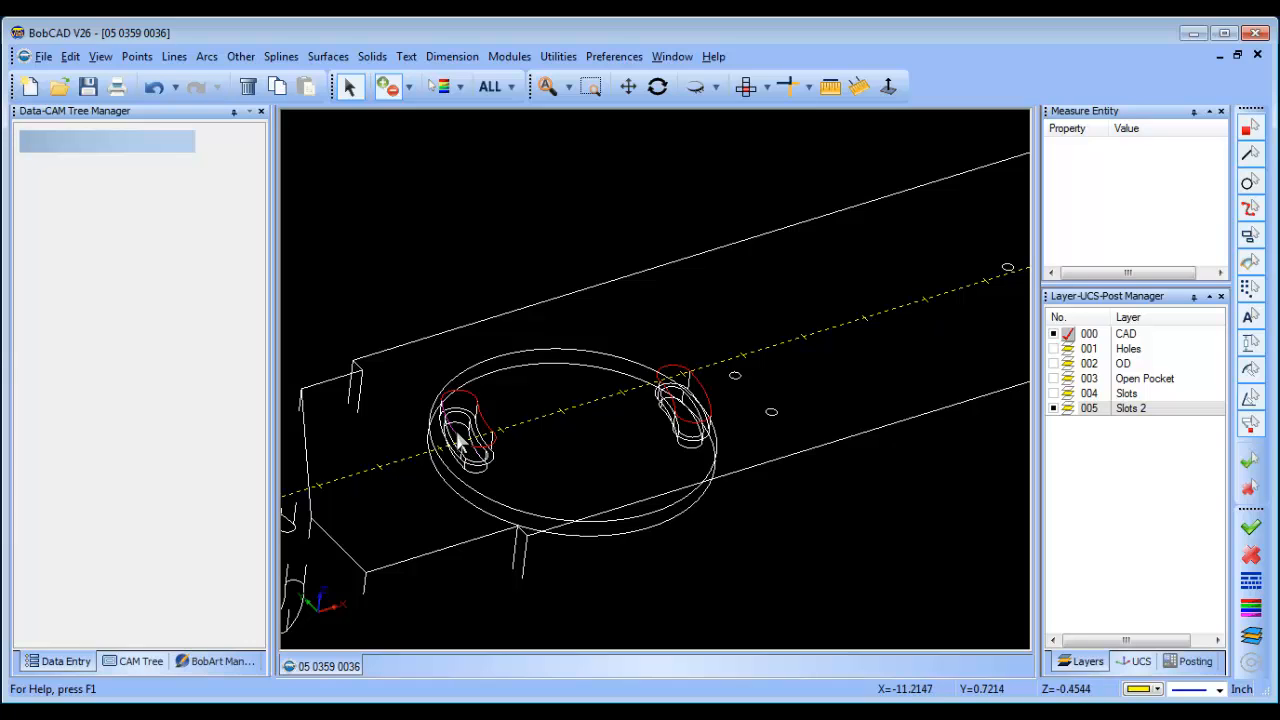
right_click(461, 203)
mouse_move(550, 351)
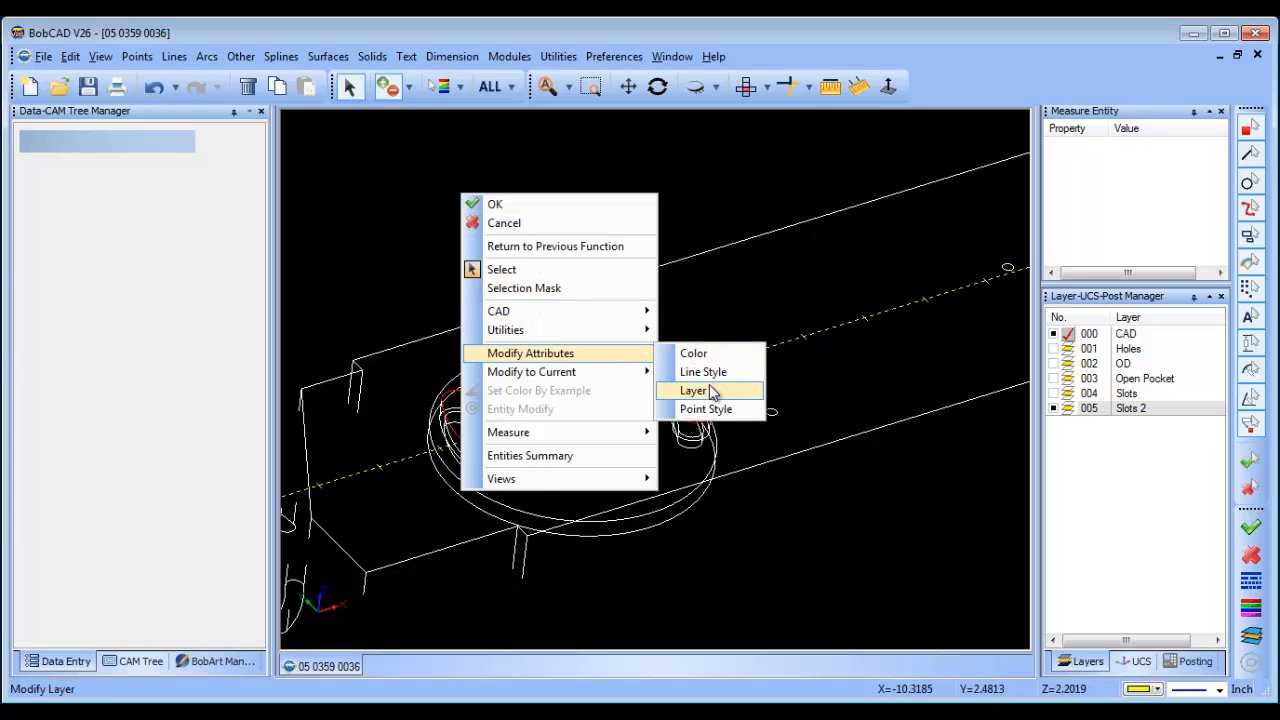
left_click(711, 391)
left_click(627, 344)
left_click(608, 469)
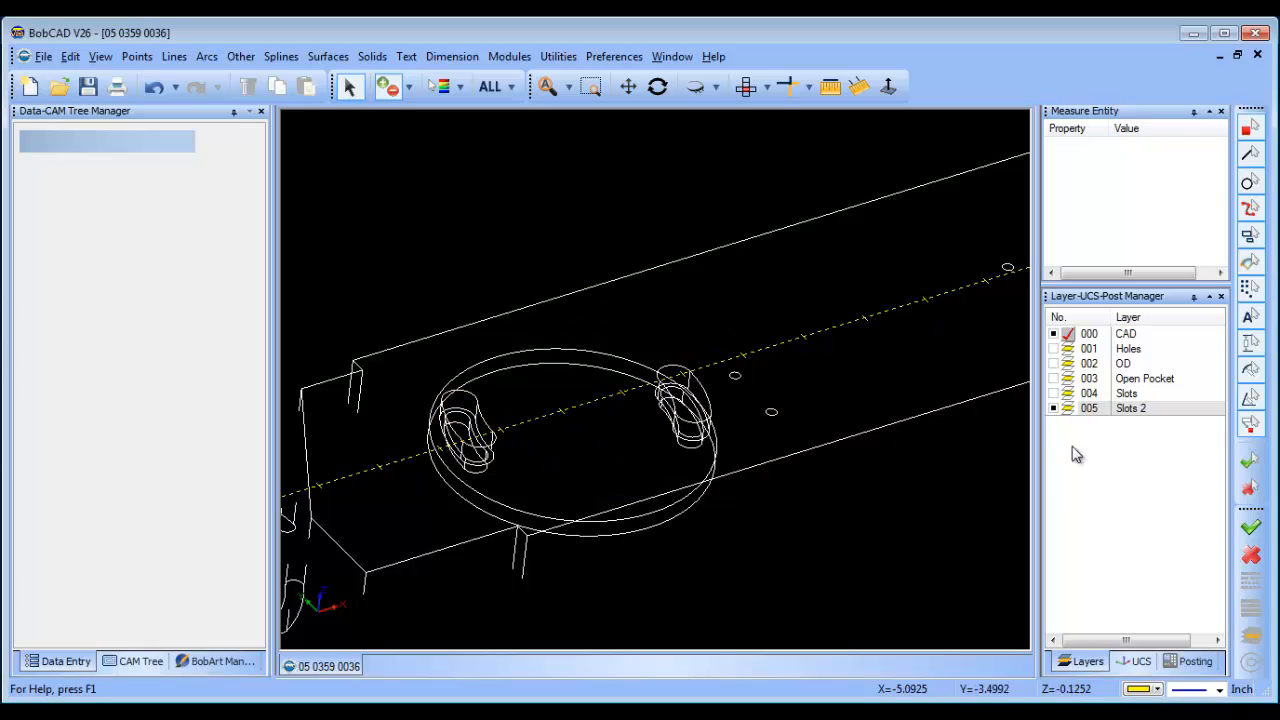
left_click(1054, 409)
right_click(555, 220)
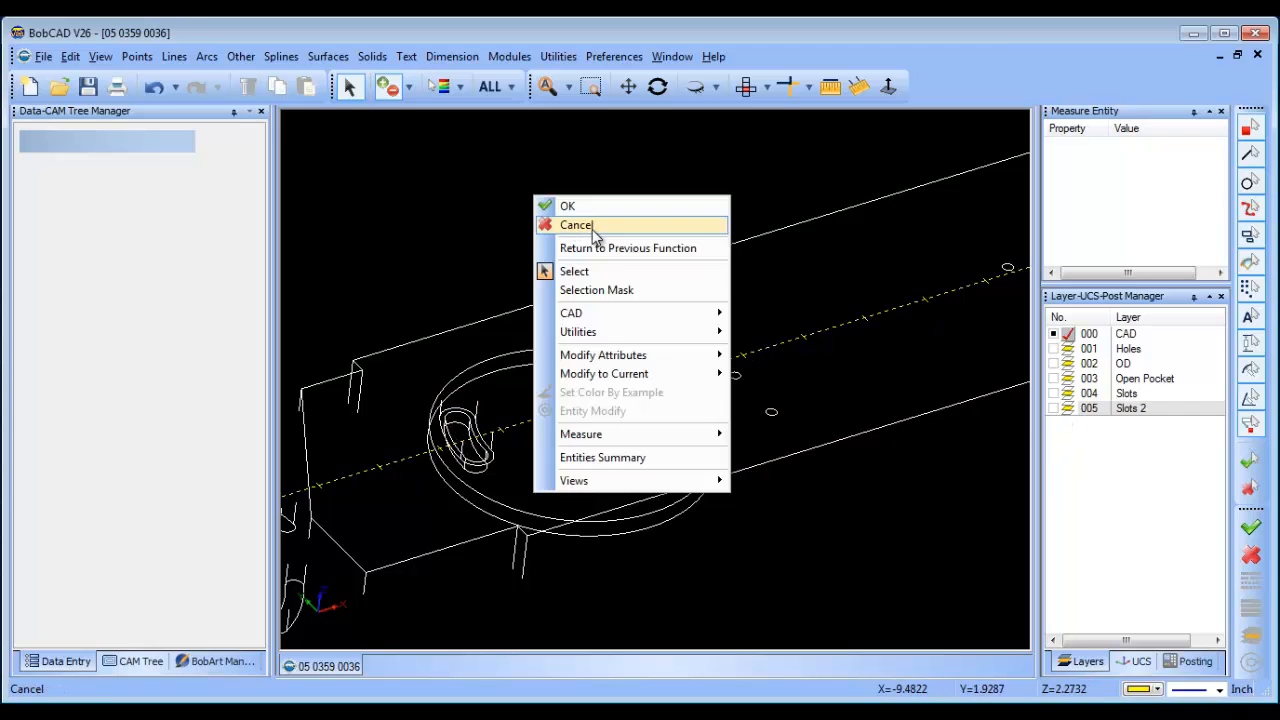
left_click(592, 222)
Step: Add a layer named Slots 3
left_click(1135, 410)
right_click(1135, 410)
left_click(1194, 424)
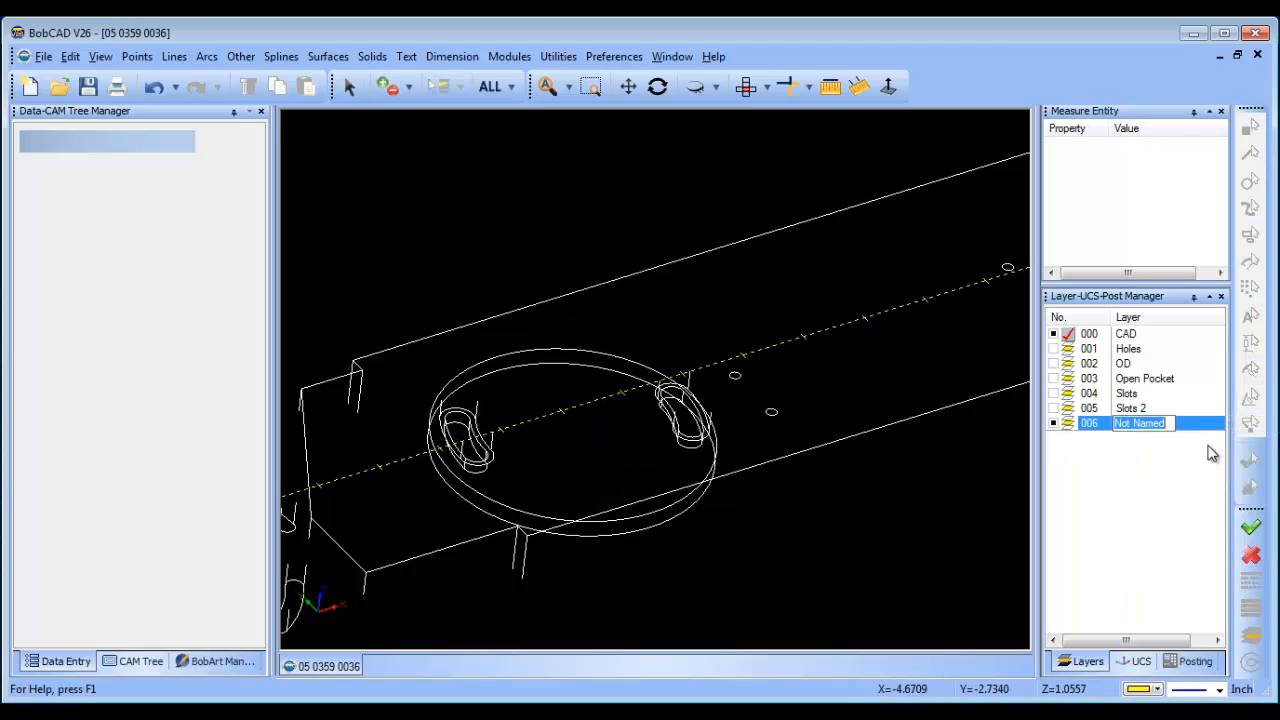
type("Slots 3")
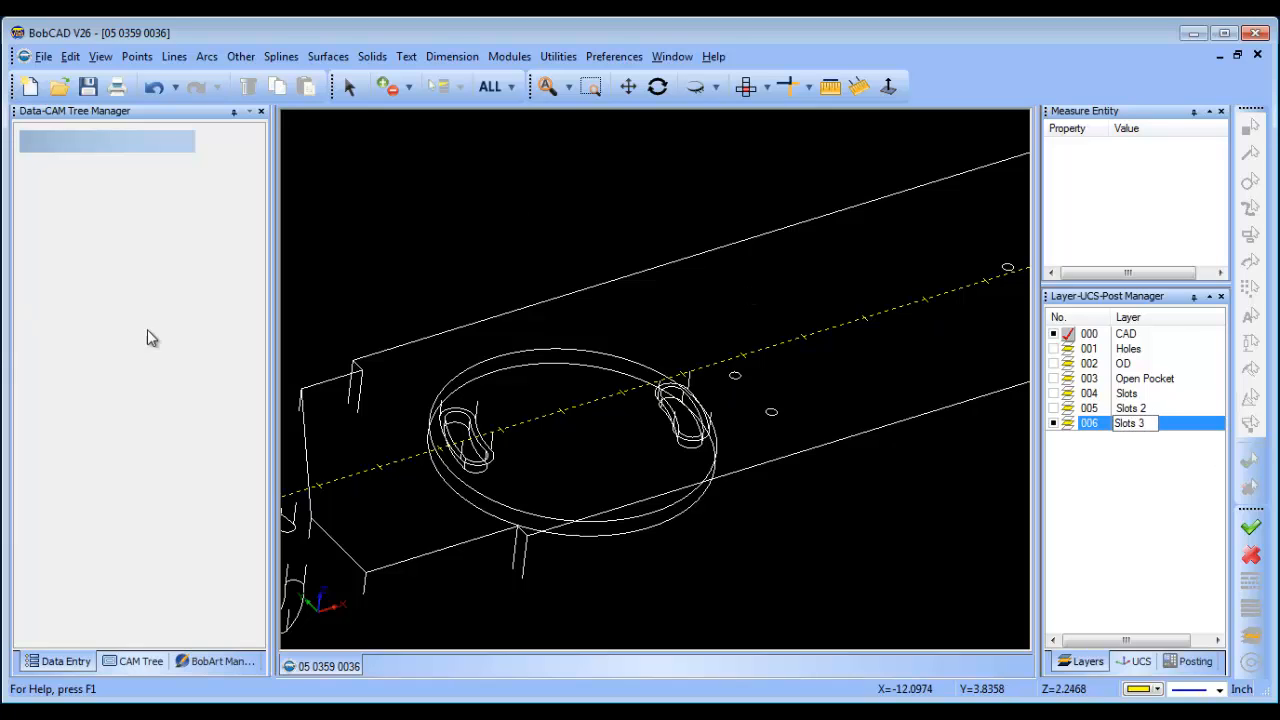
Step: Select the next lower outlines of both slots inside the large circle and assign them to the Slots 3 layer
left_click(349, 88)
left_click(470, 434)
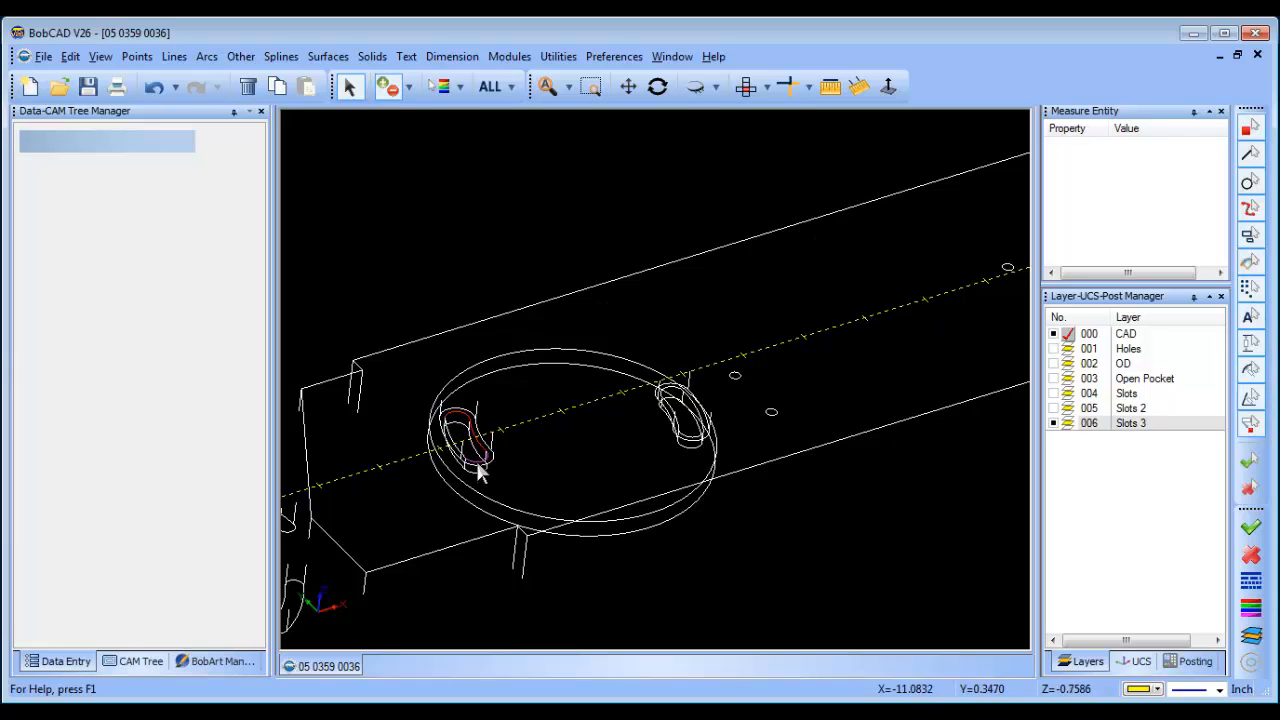
left_click(477, 463)
left_click(460, 452)
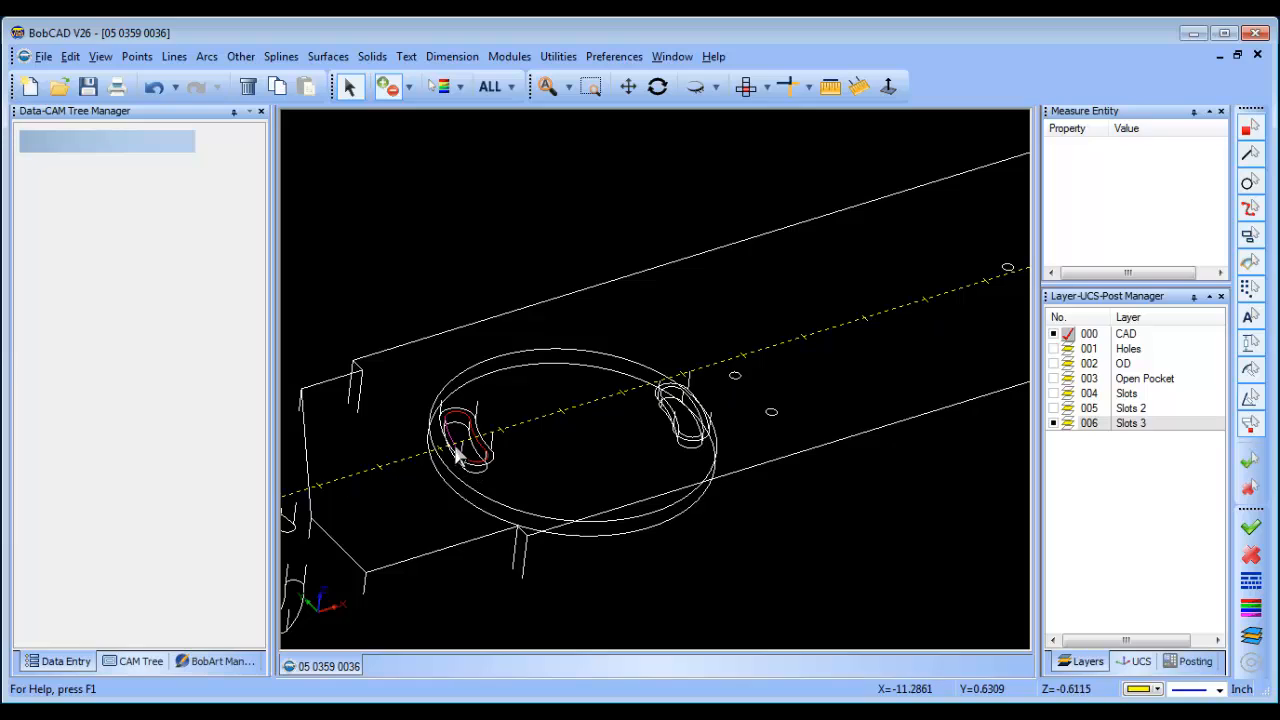
left_click(688, 402)
left_click(696, 411)
left_click(697, 434)
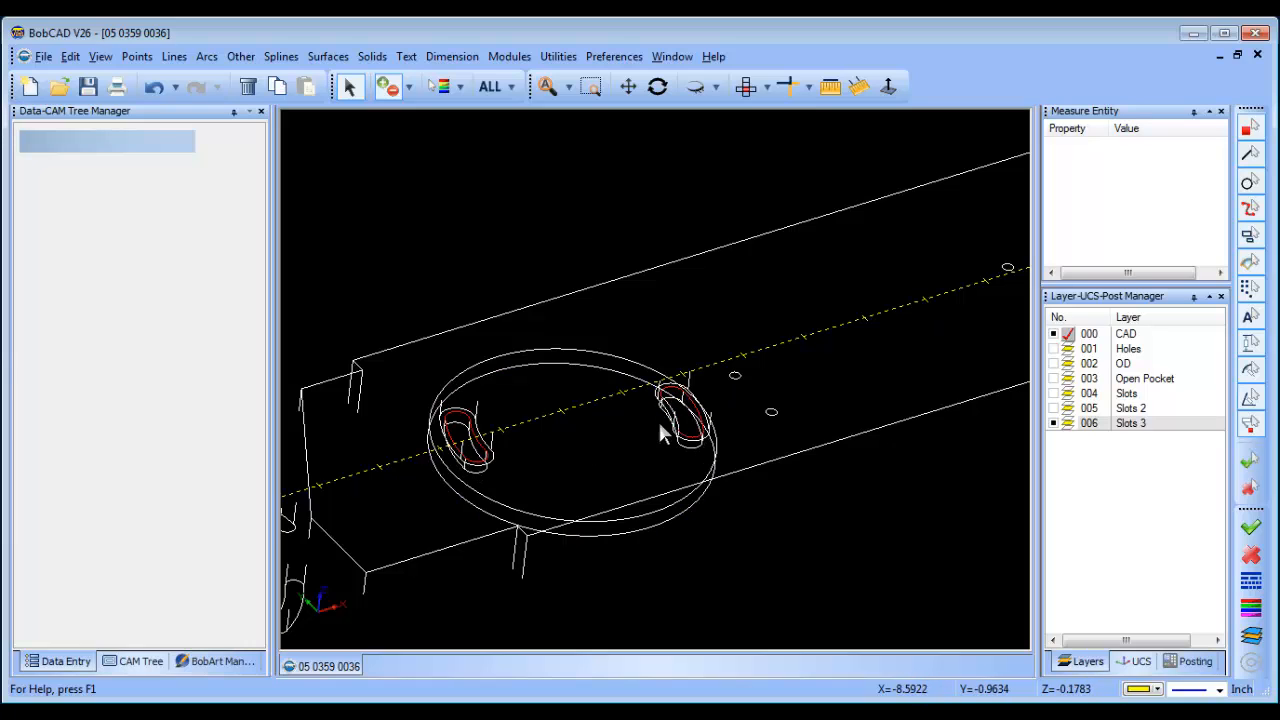
left_click(670, 409)
right_click(476, 173)
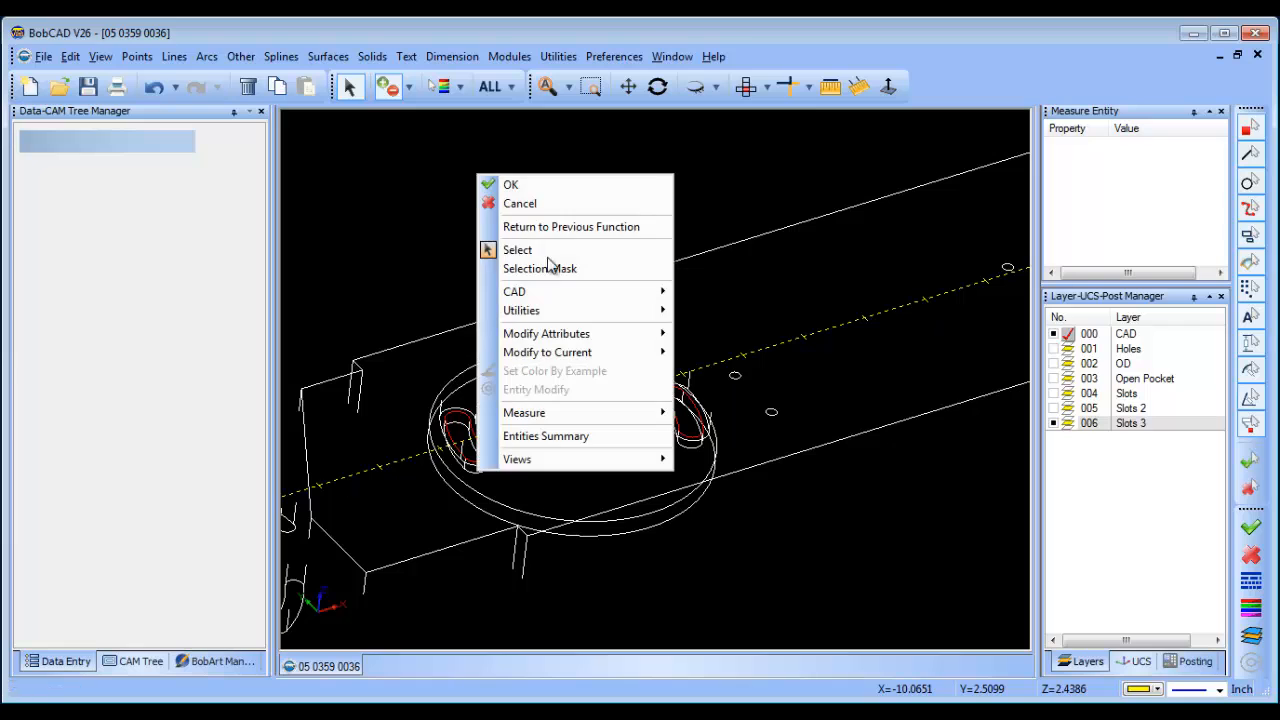
mouse_move(636, 337)
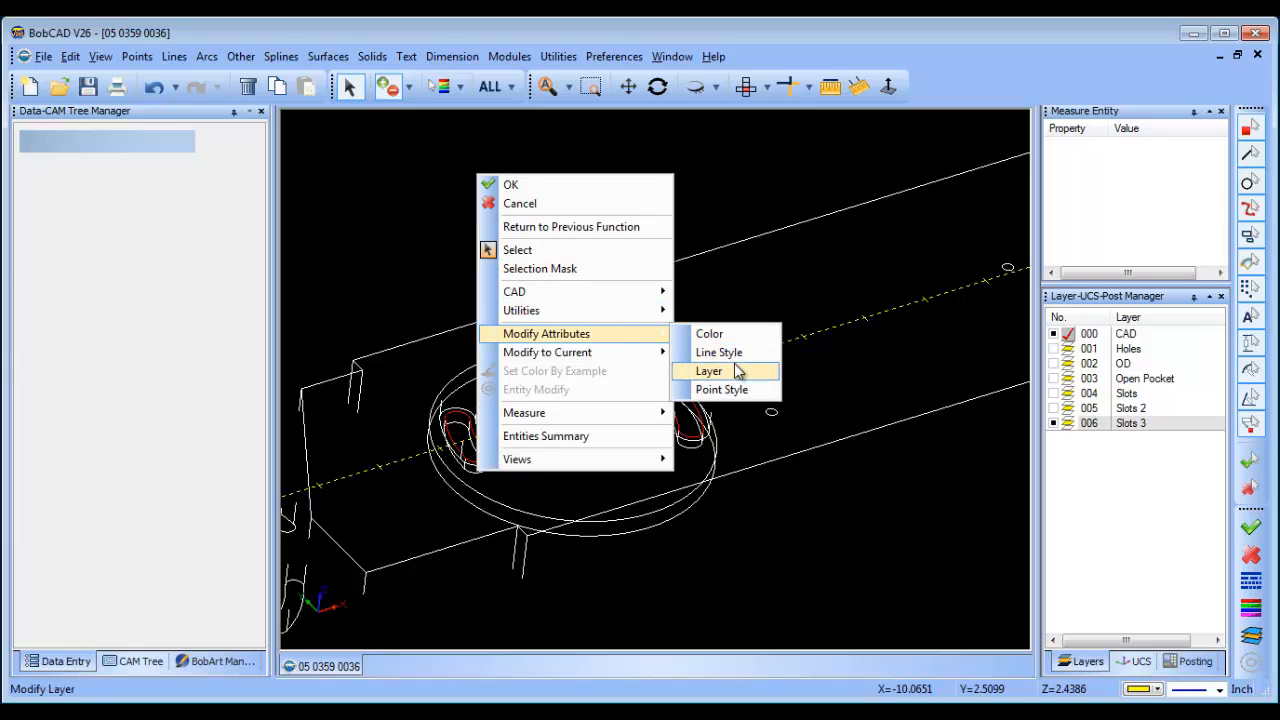
left_click(737, 370)
left_click(630, 356)
left_click(608, 469)
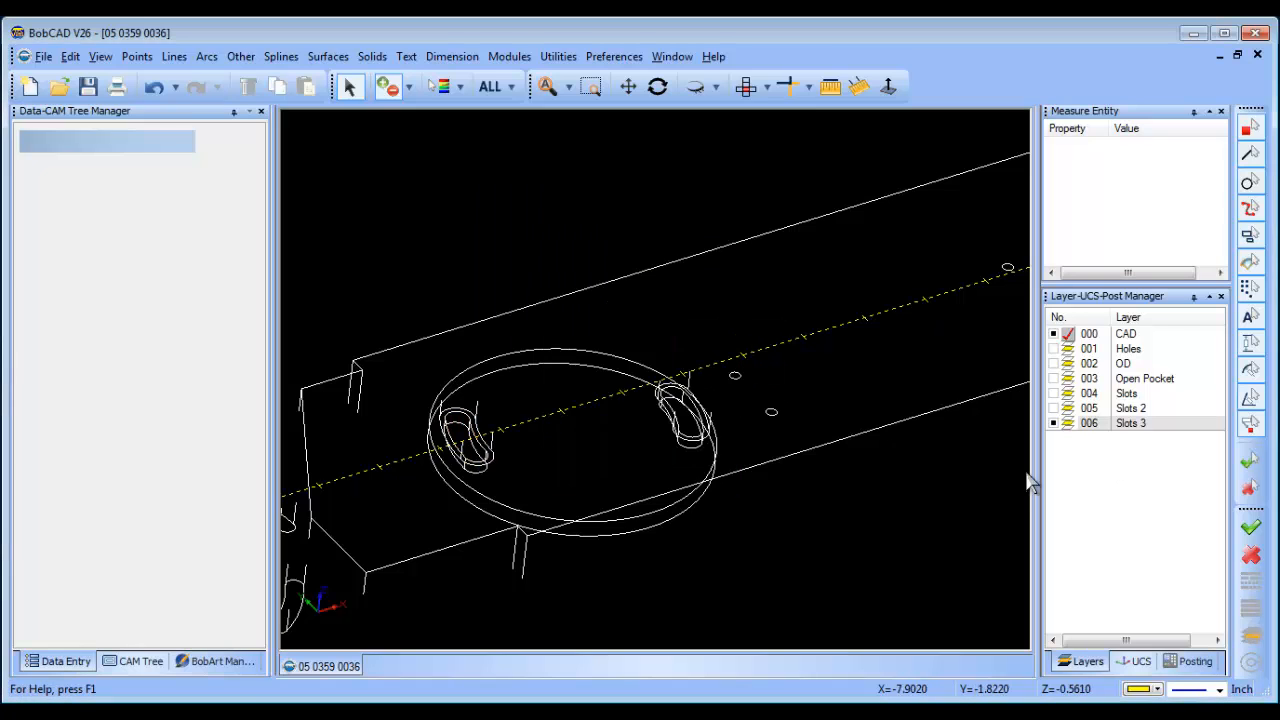
Step: Make the Slots 2, Slots, Open Pocket, OD and Holes layers visible again and leave selection mode
left_click(1055, 424)
left_click(1055, 424)
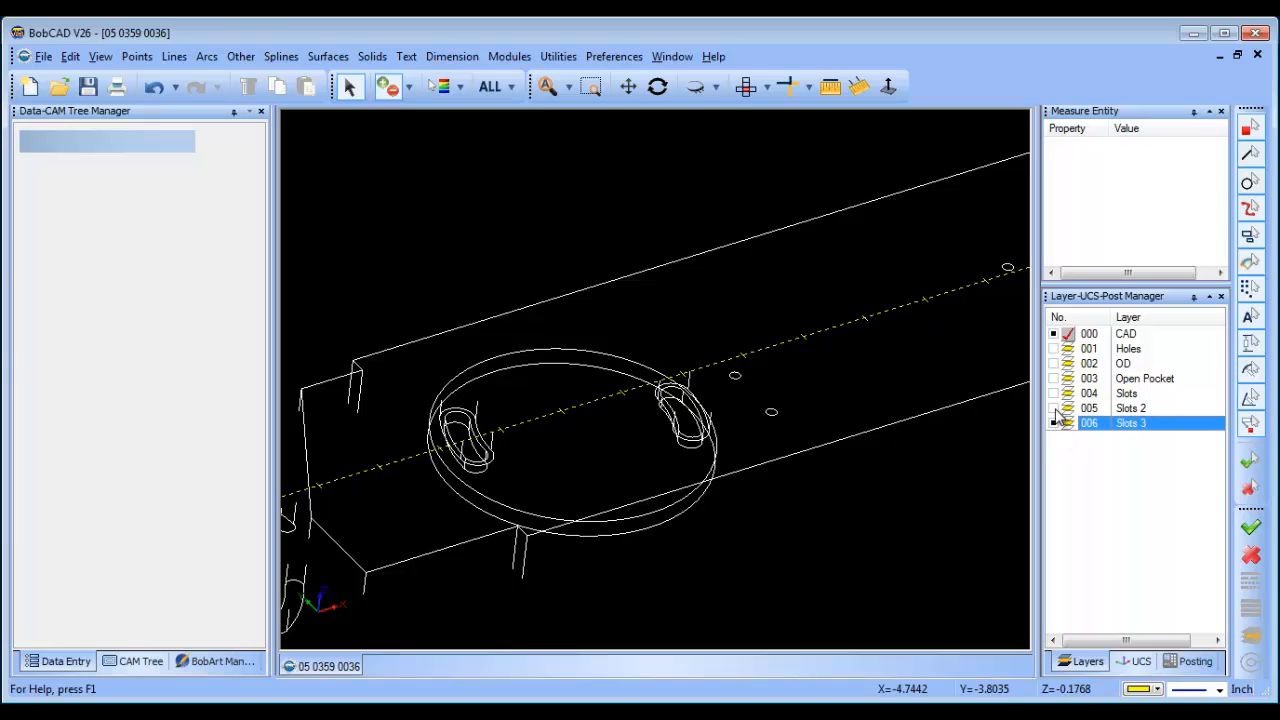
left_click(1055, 408)
left_click(1055, 393)
left_click(1055, 378)
left_click(1055, 362)
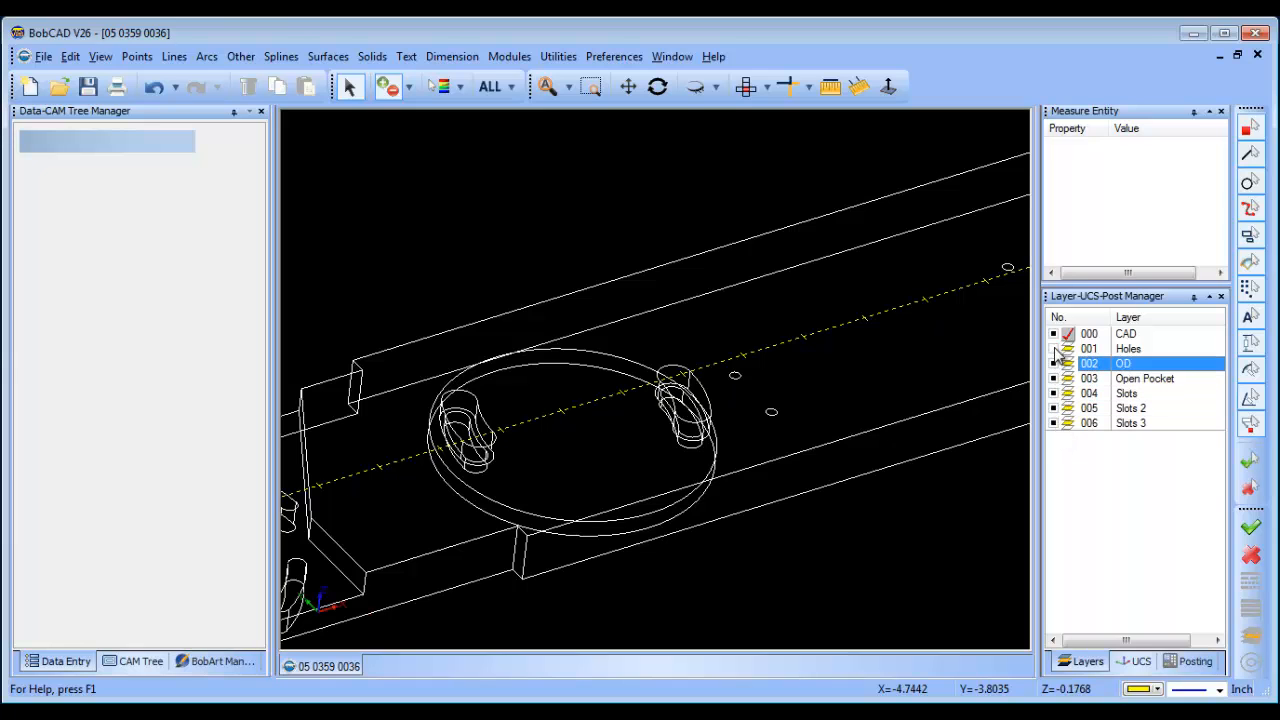
left_click(1055, 349)
right_click(567, 191)
left_click(583, 220)
Step: Start a new machining job of type Milling with the BC_3x_Mill machine
scroll(597, 280, "down", 5)
scroll(597, 287, "down", 1)
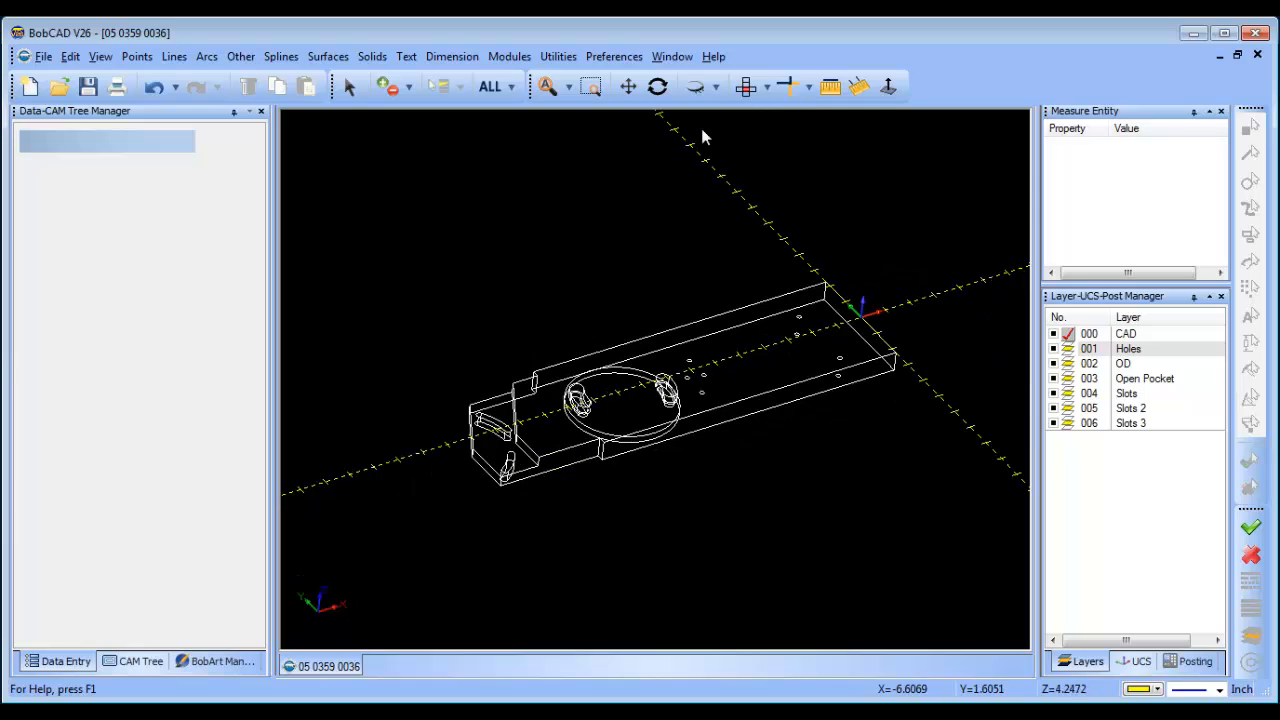
left_click(745, 86)
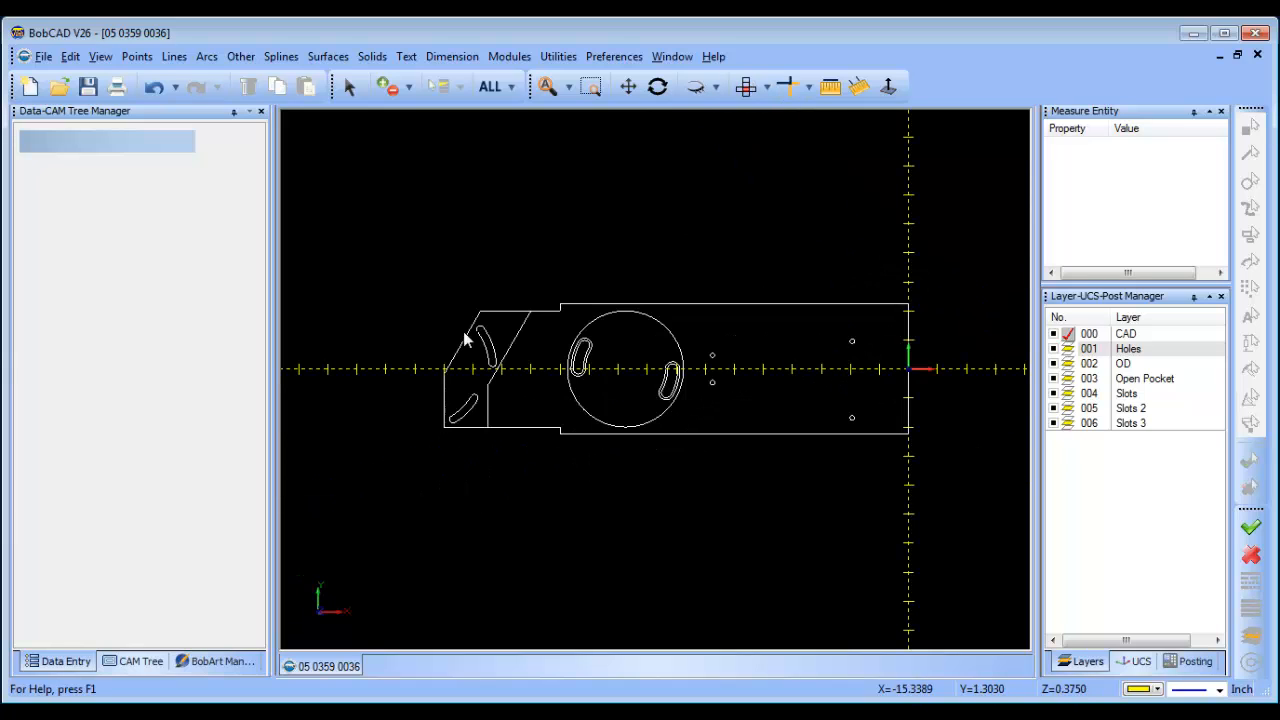
left_click(132, 661)
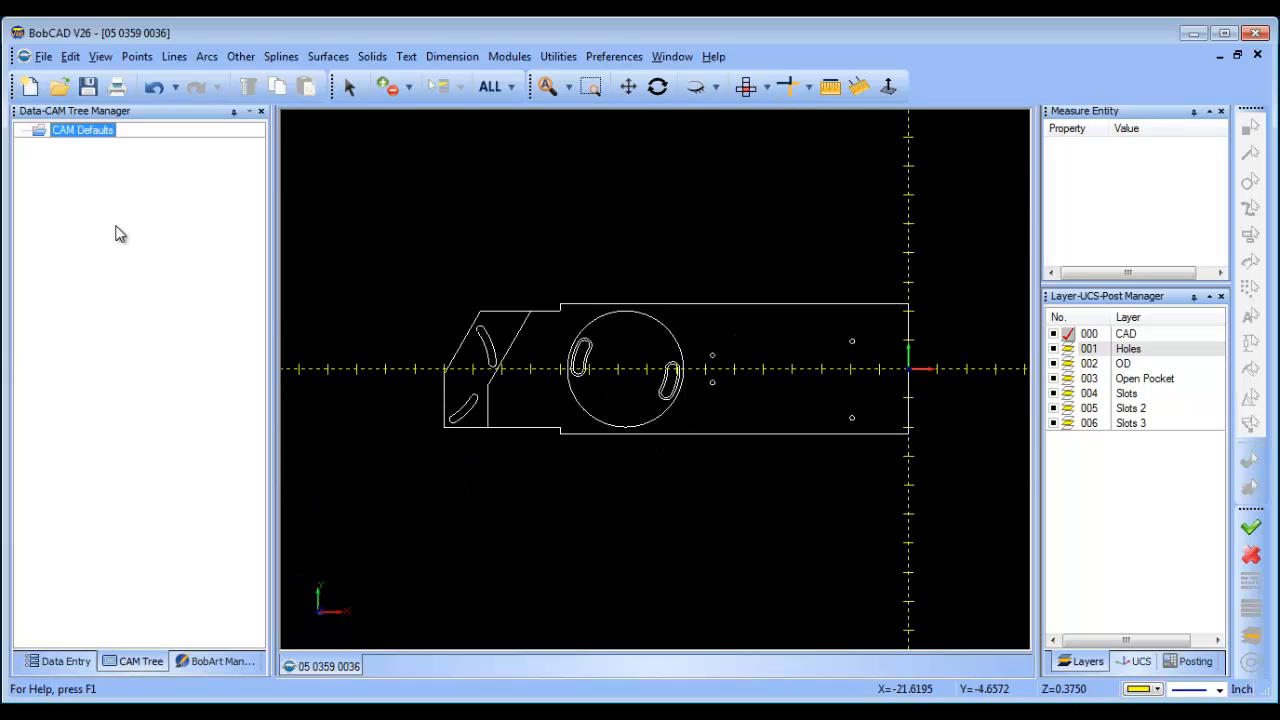
right_click(95, 131)
left_click(150, 137)
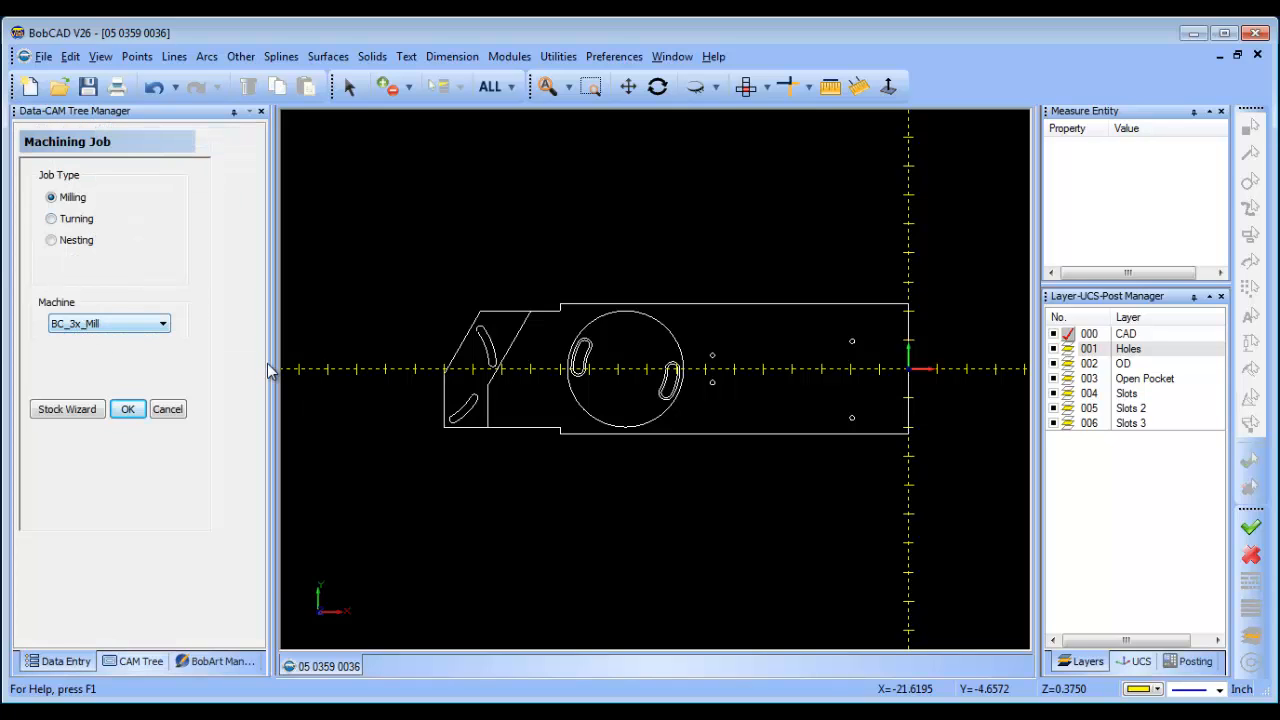
Step: Define rectangular stock from the workspace bounding box with zero offsets and continue to the machine setup
left_click(68, 410)
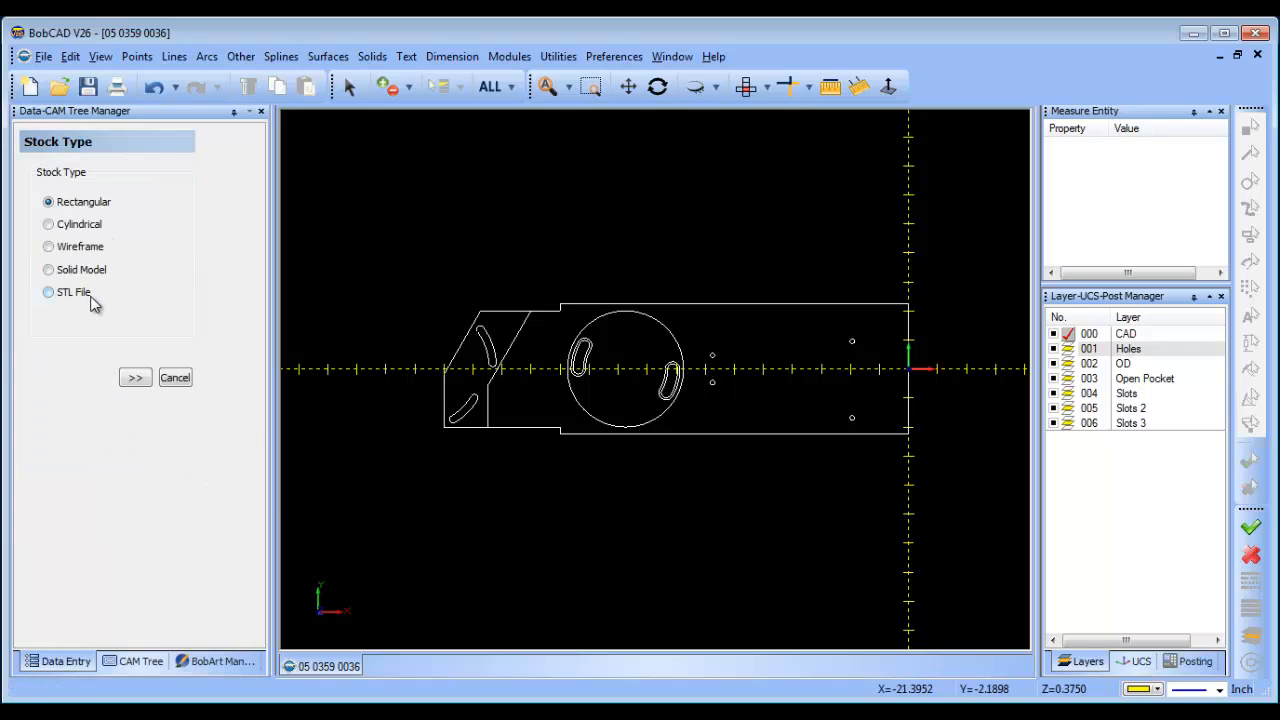
left_click(135, 378)
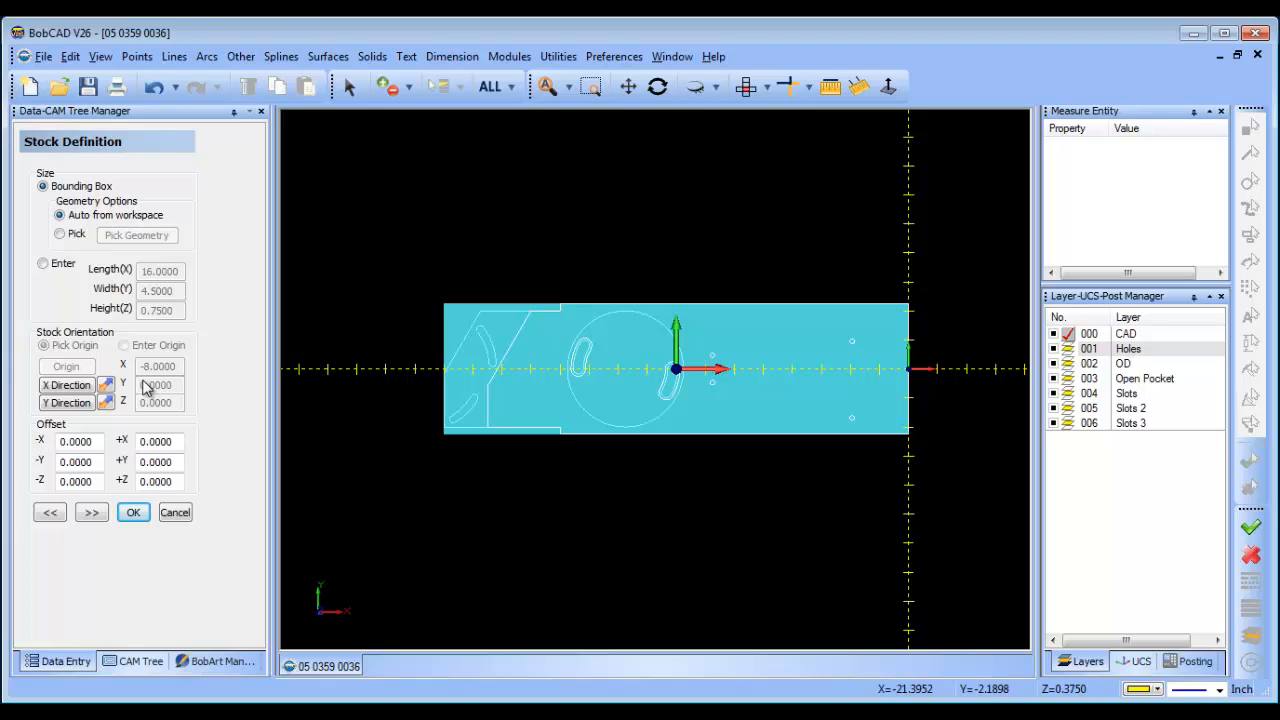
left_click(91, 512)
Step: Place the Machine Setup - 1 origin at the stock's upper corner at X -16.0000, Y 2.2500, Z 0.0000
middle_click_drag(771, 540, 680, 482)
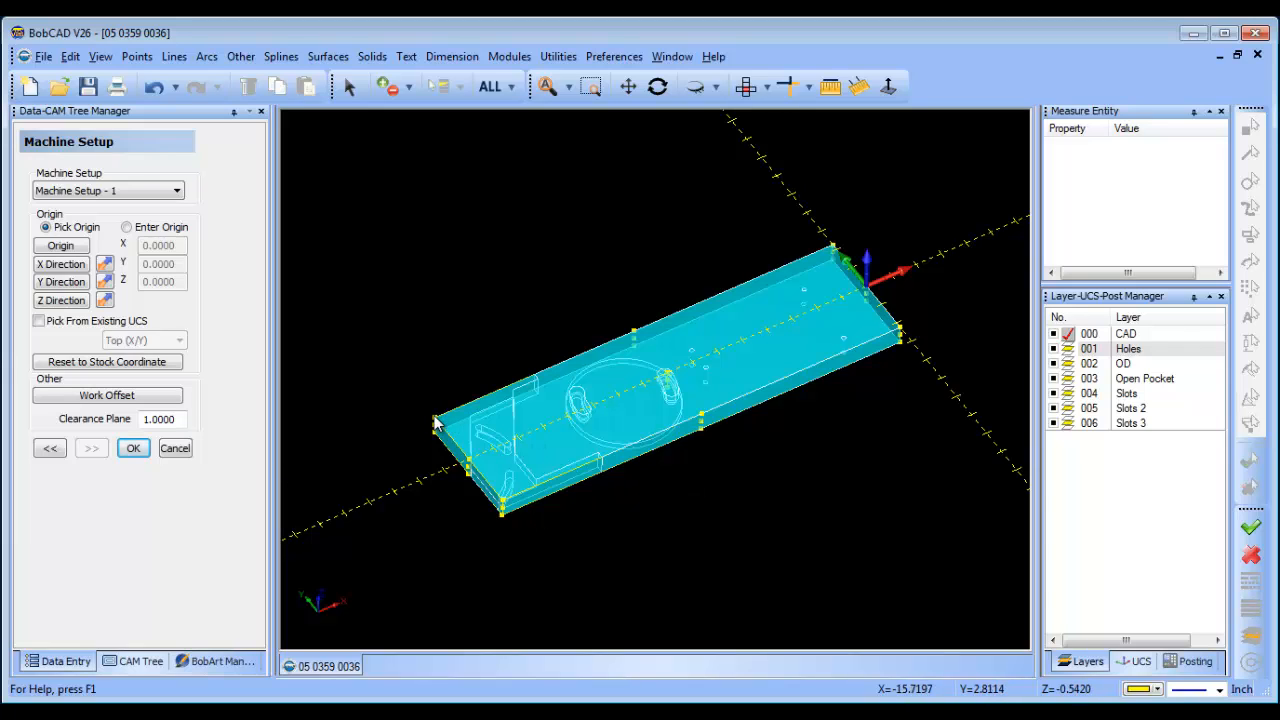
left_click(60, 246)
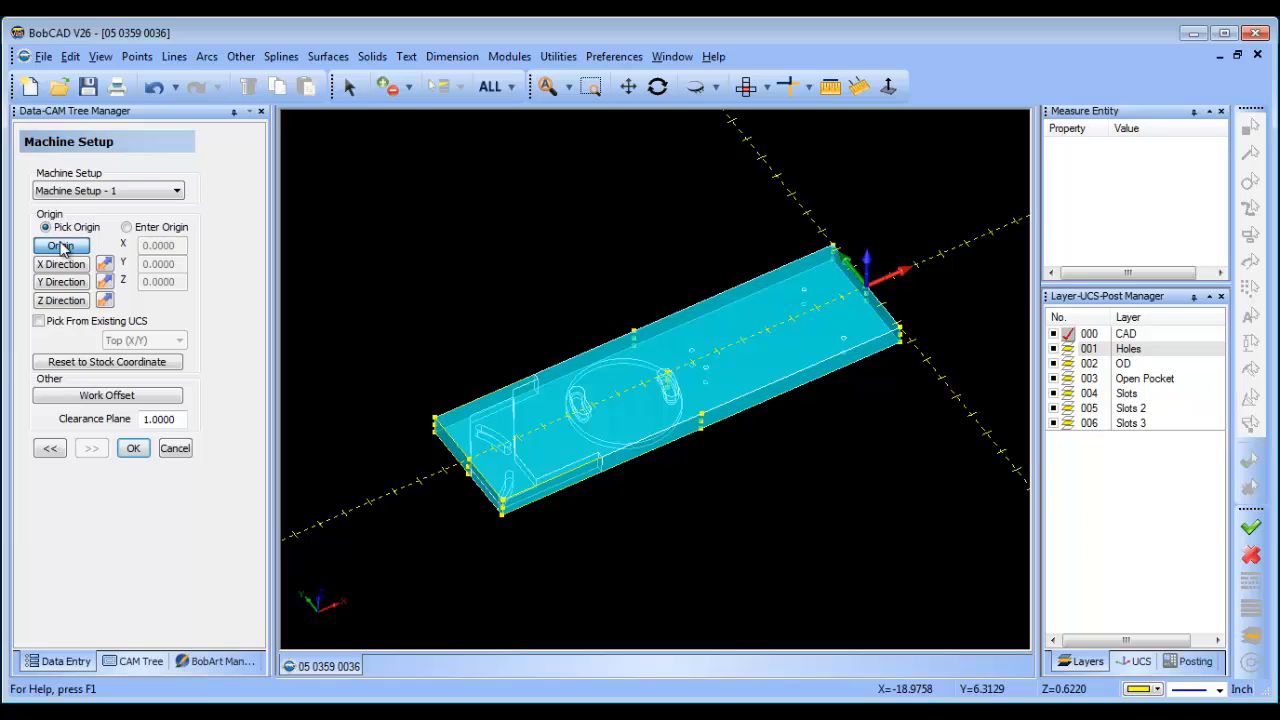
left_click(437, 425)
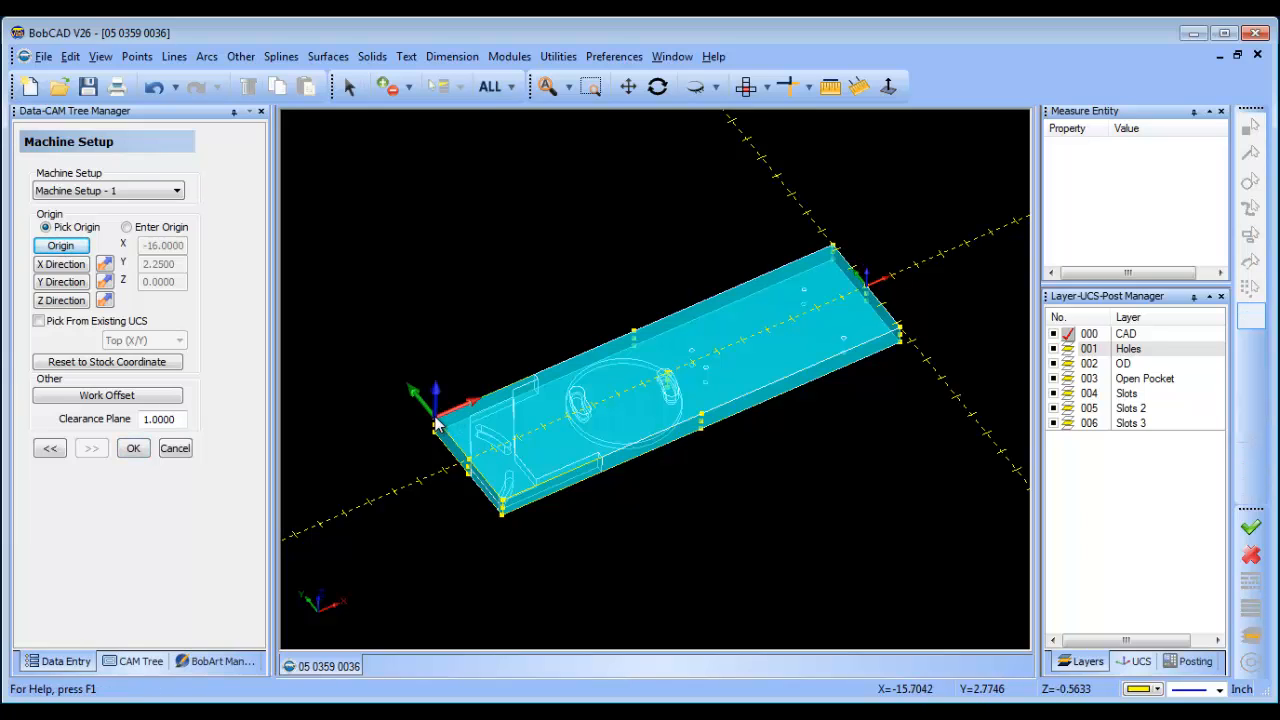
Step: Accept the machine setup and highlight Machine Setup - 1 in the job to check its origin
left_click(133, 449)
left_click(106, 237)
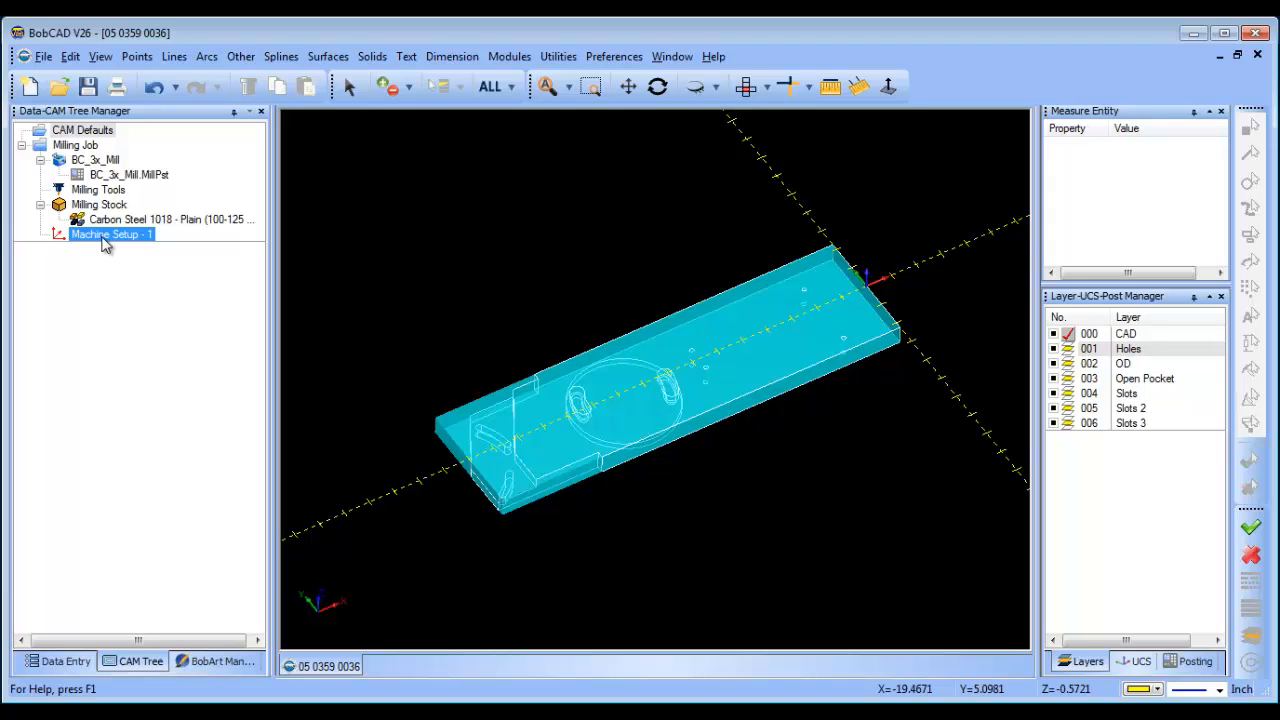
left_click(104, 237)
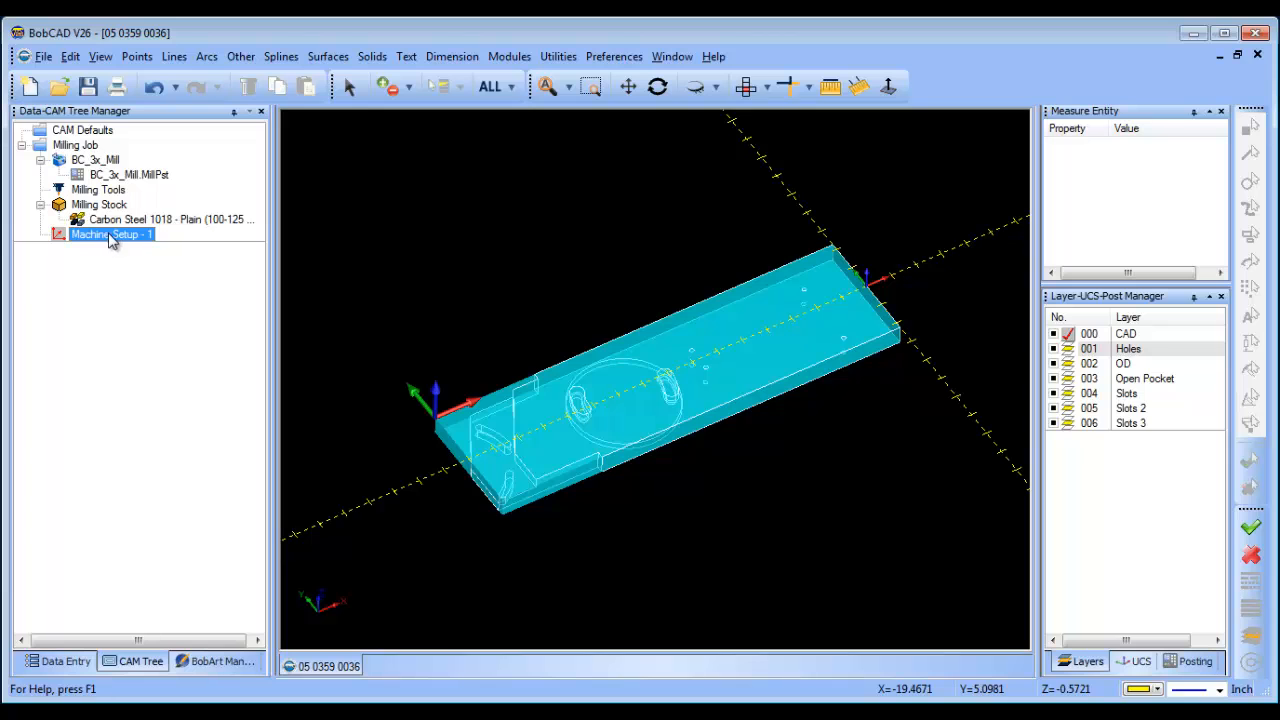
Step: Change the stock material to Wrought Alum 6061-O (30 HB) from the Aluminum material group
right_click(162, 221)
left_click(209, 234)
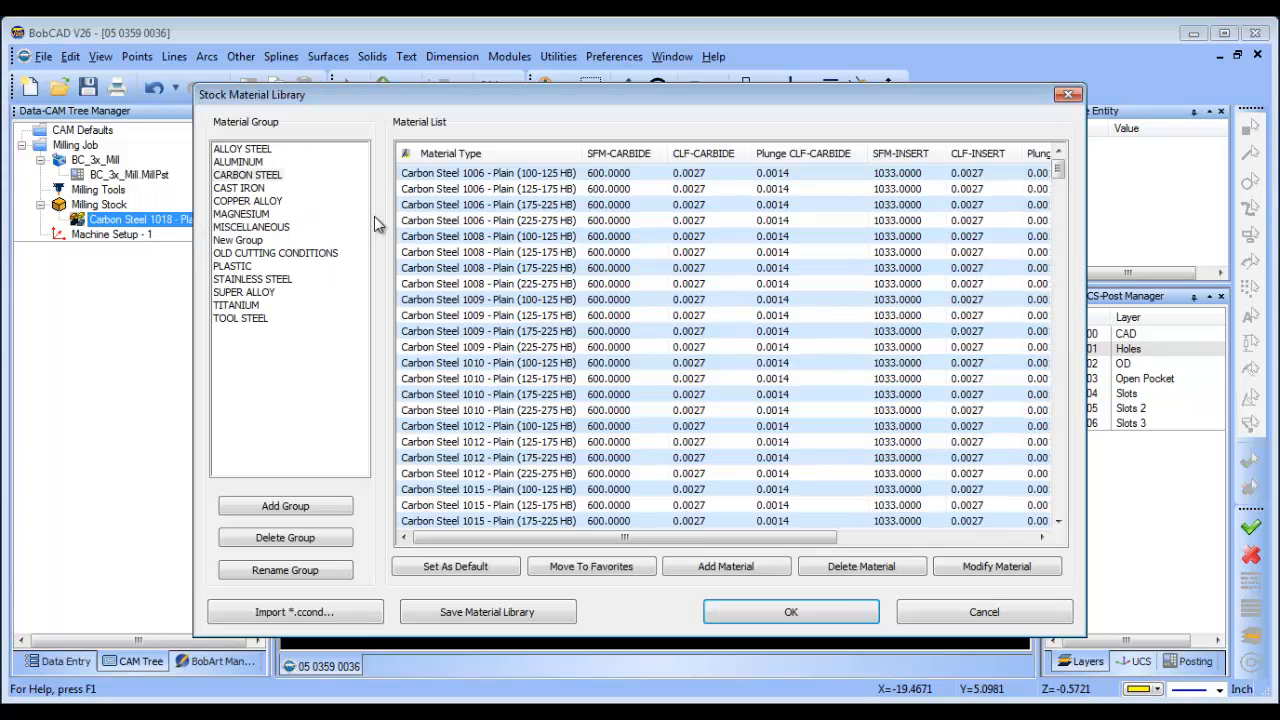
left_click(241, 167)
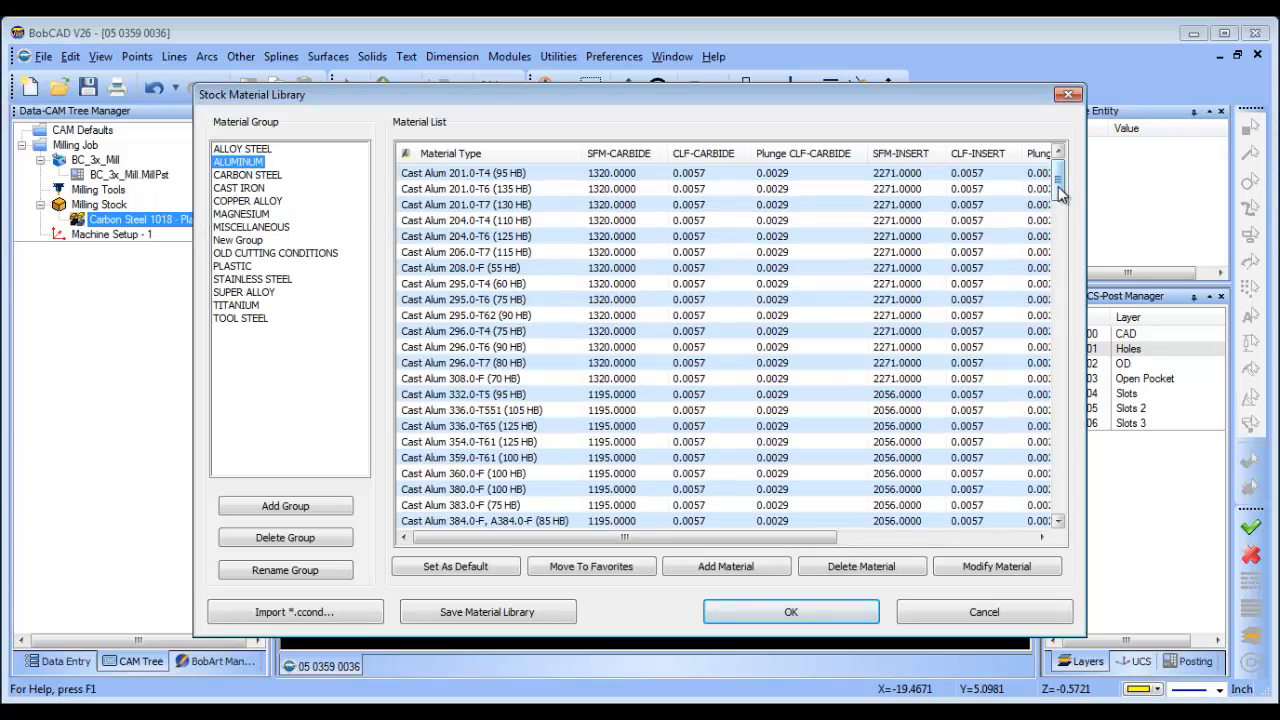
left_click(1060, 220)
left_click_drag(1060, 220, 1028, 459)
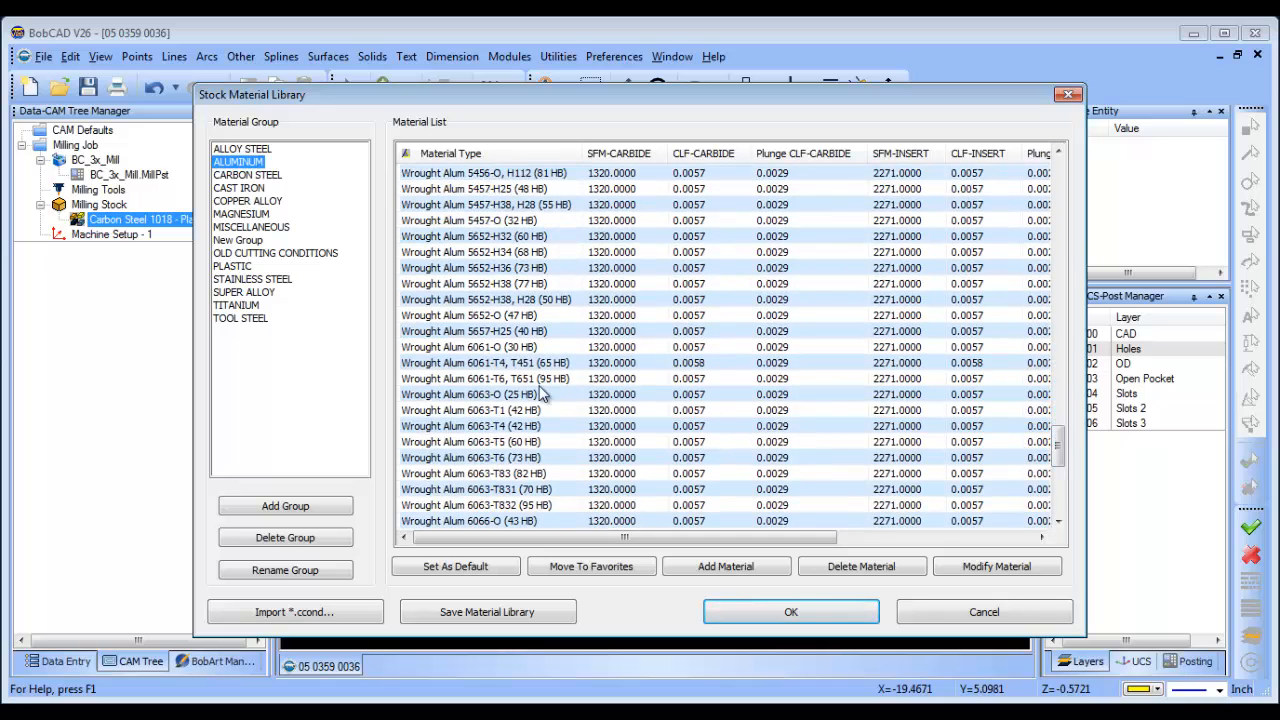
left_click(500, 348)
left_click(765, 615)
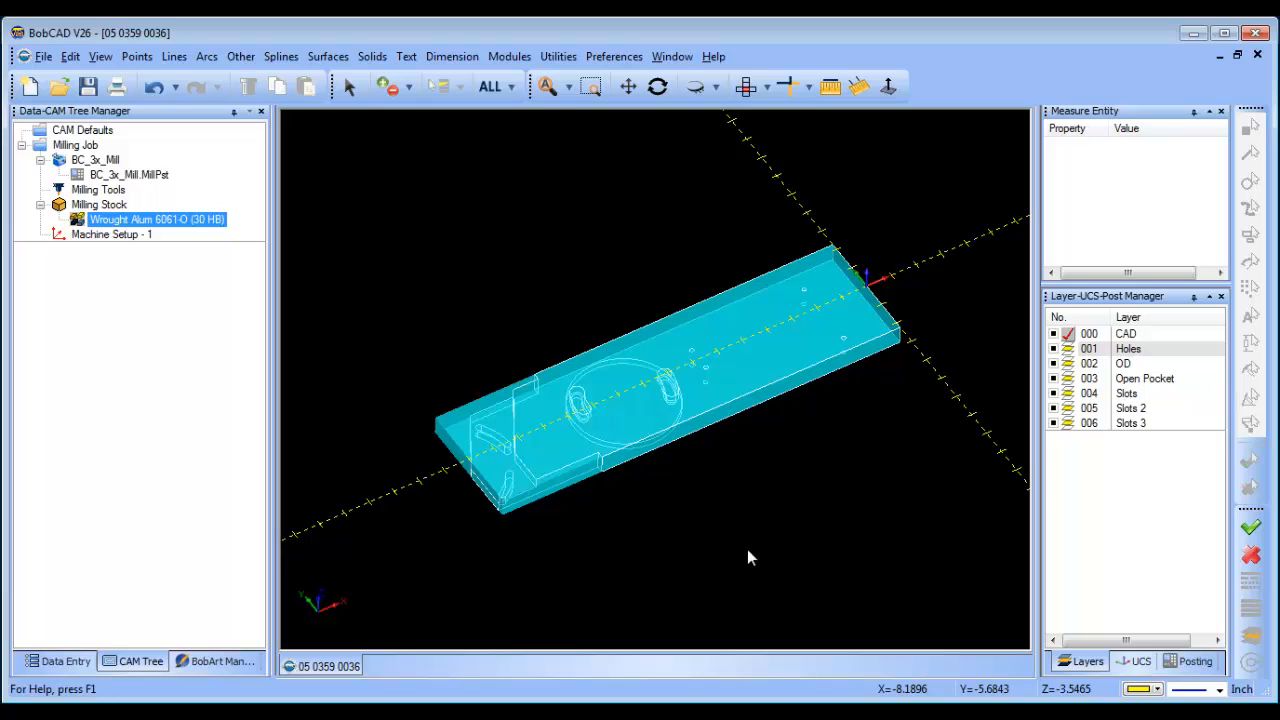
Step: Turn off the X-Y axis display in the part display settings
left_click(556, 56)
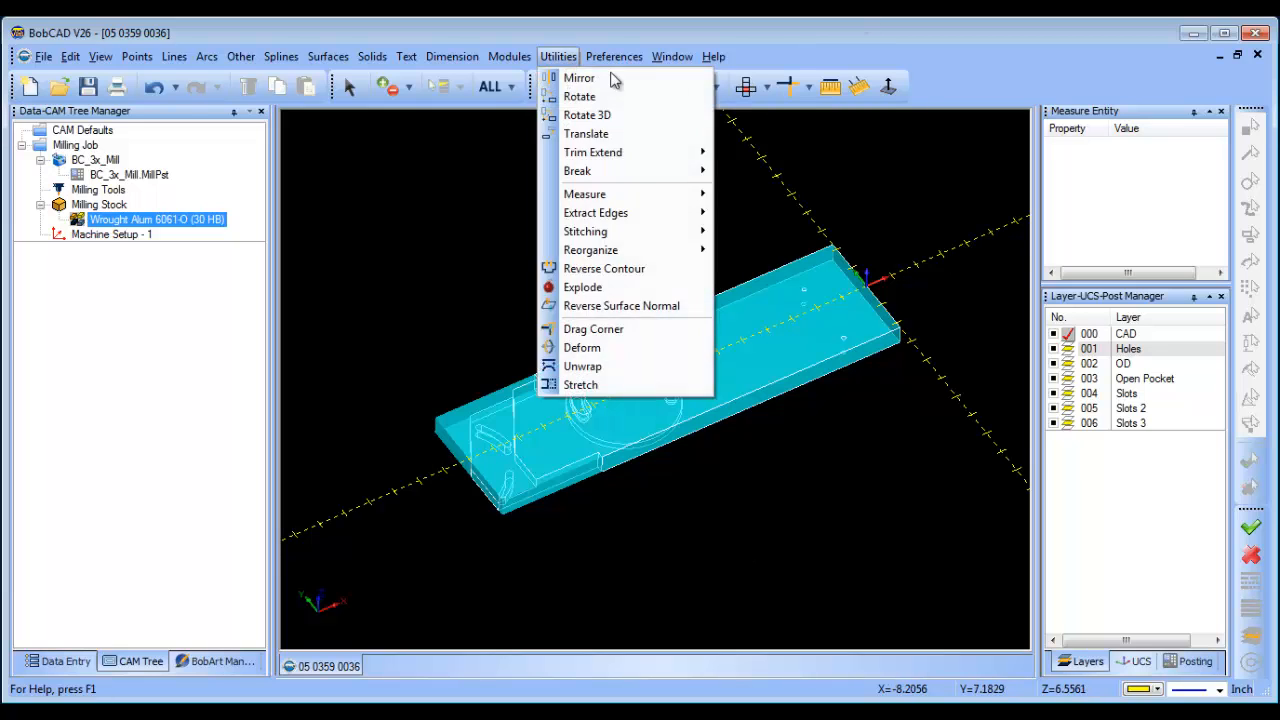
mouse_move(614, 56)
left_click(648, 115)
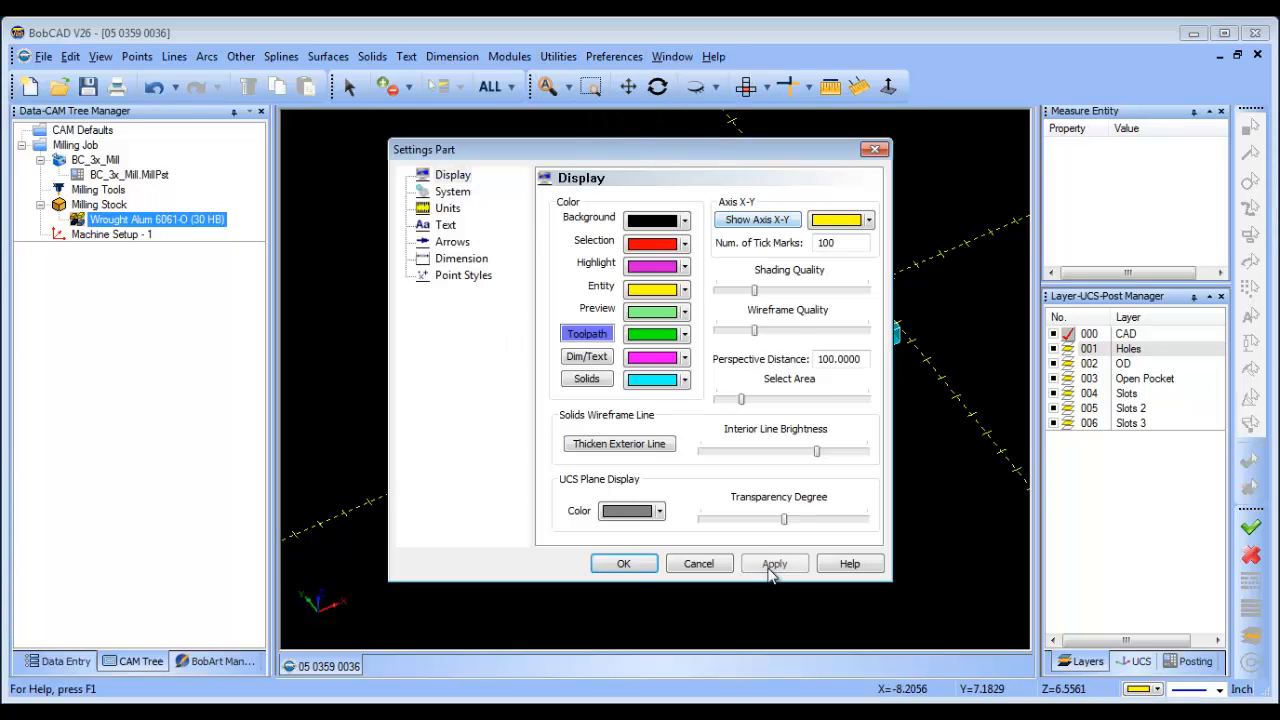
left_click(623, 564)
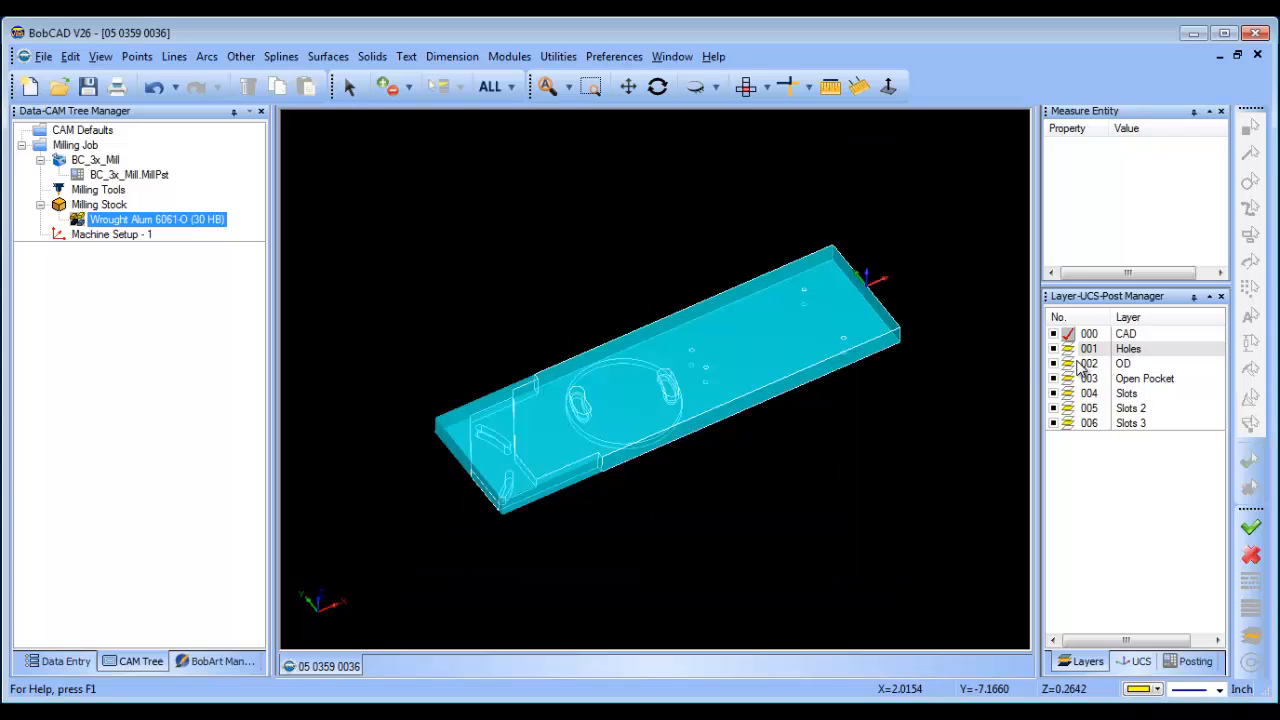
Step: Hide every layer except OD and make OD the active layer
left_click(1053, 423)
left_click(1053, 408)
left_click(1053, 393)
left_click(1054, 379)
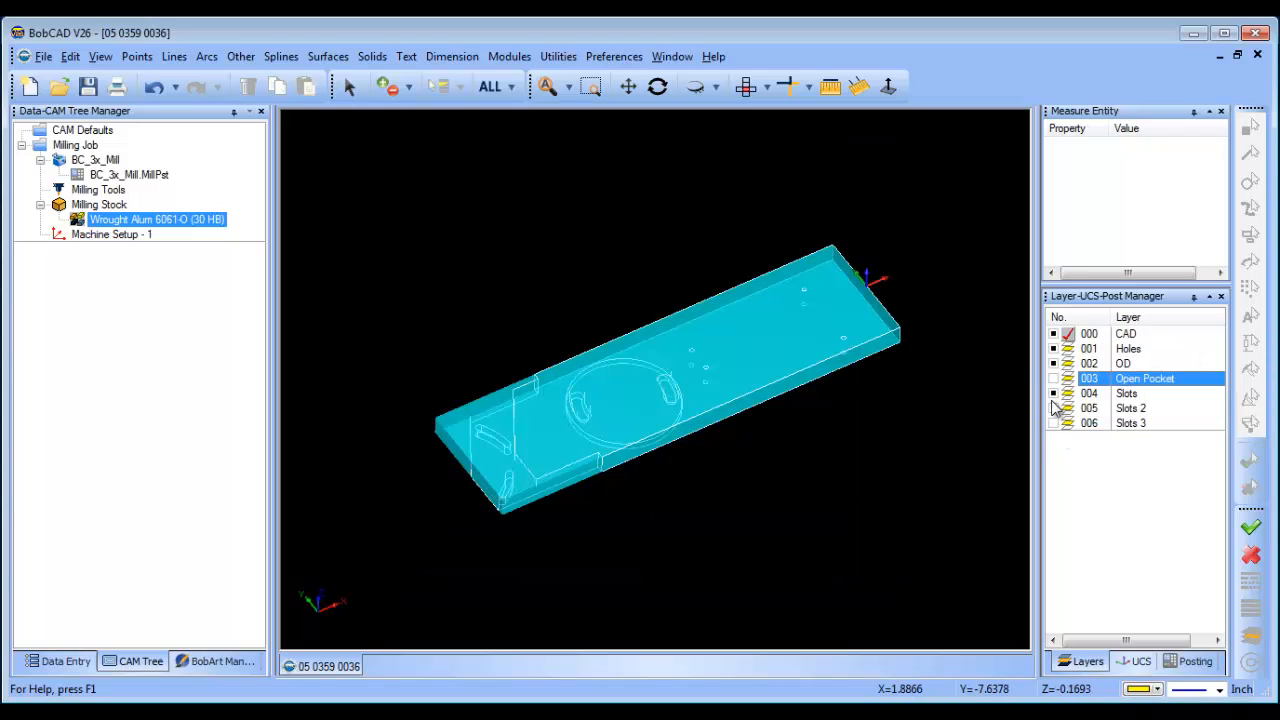
left_click(1053, 349)
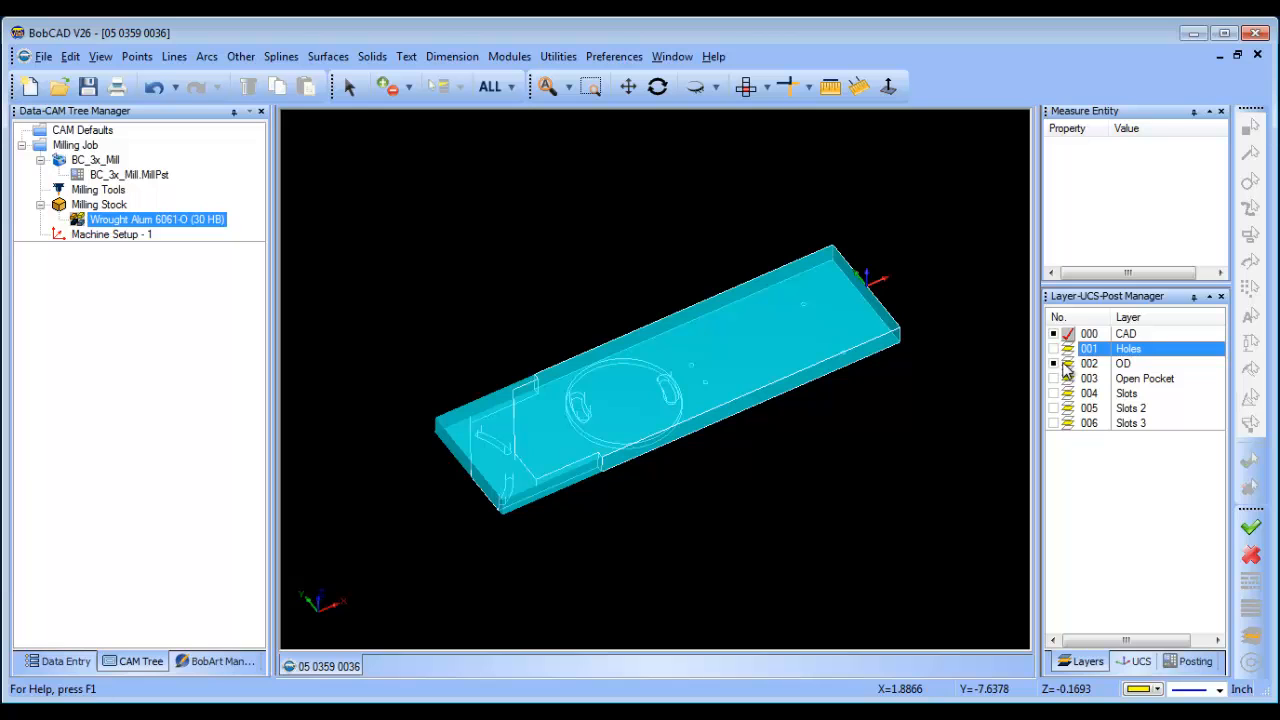
left_click(1067, 364)
left_click(1053, 334)
Step: Raise the milling stock's transparency so the OD outline shows clearly through it
mouse_move(767, 480)
middle_mouse_down()
mouse_move(767, 416)
mouse_move(771, 474)
middle_mouse_up()
left_click(100, 204)
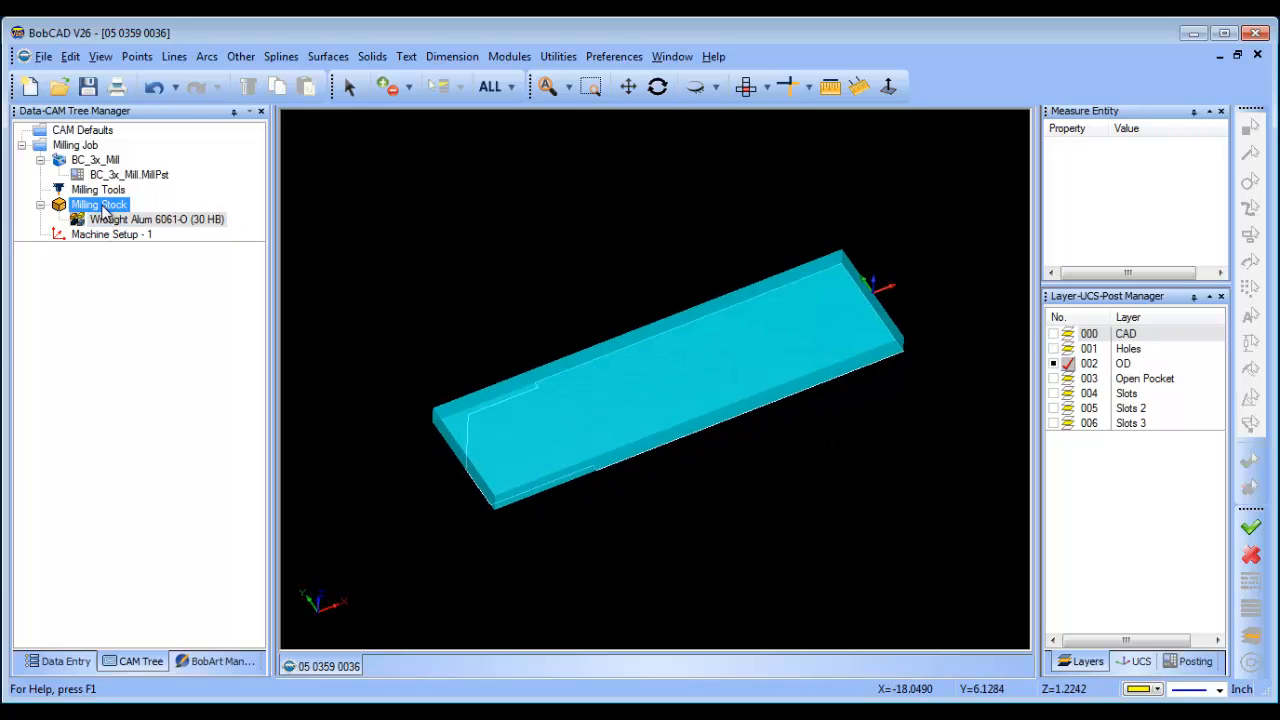
right_click(103, 210)
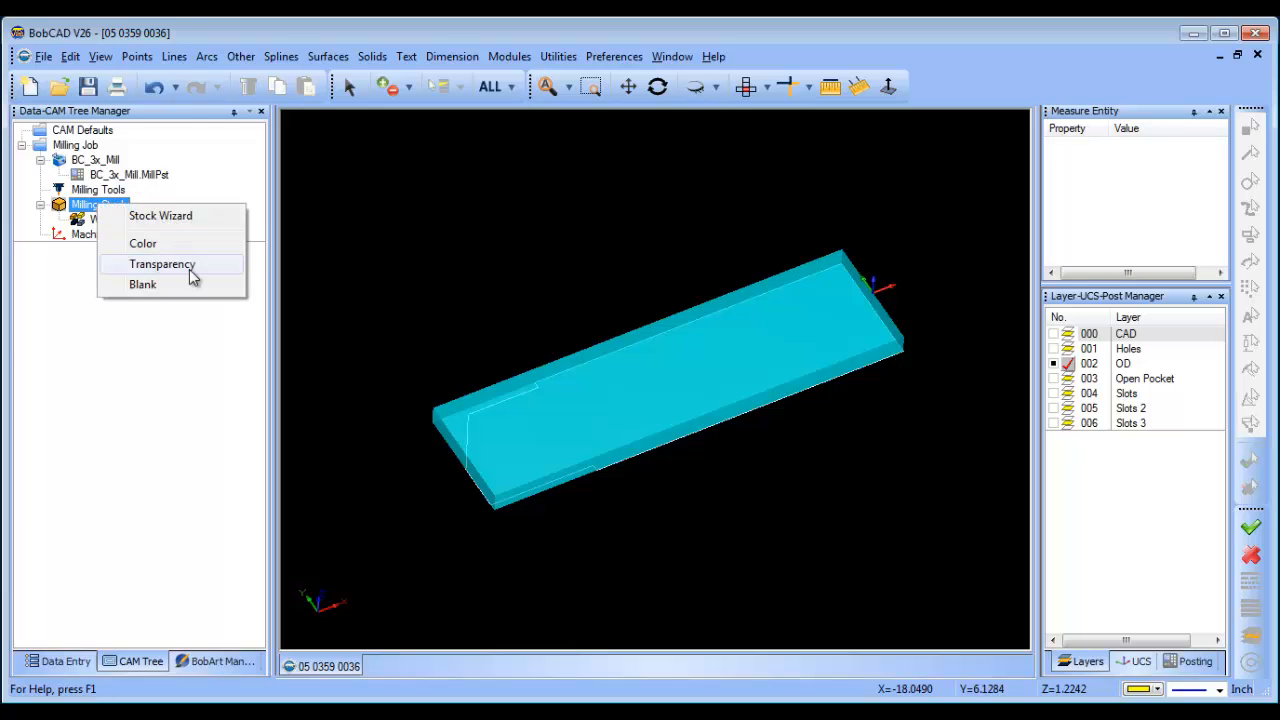
left_click(181, 263)
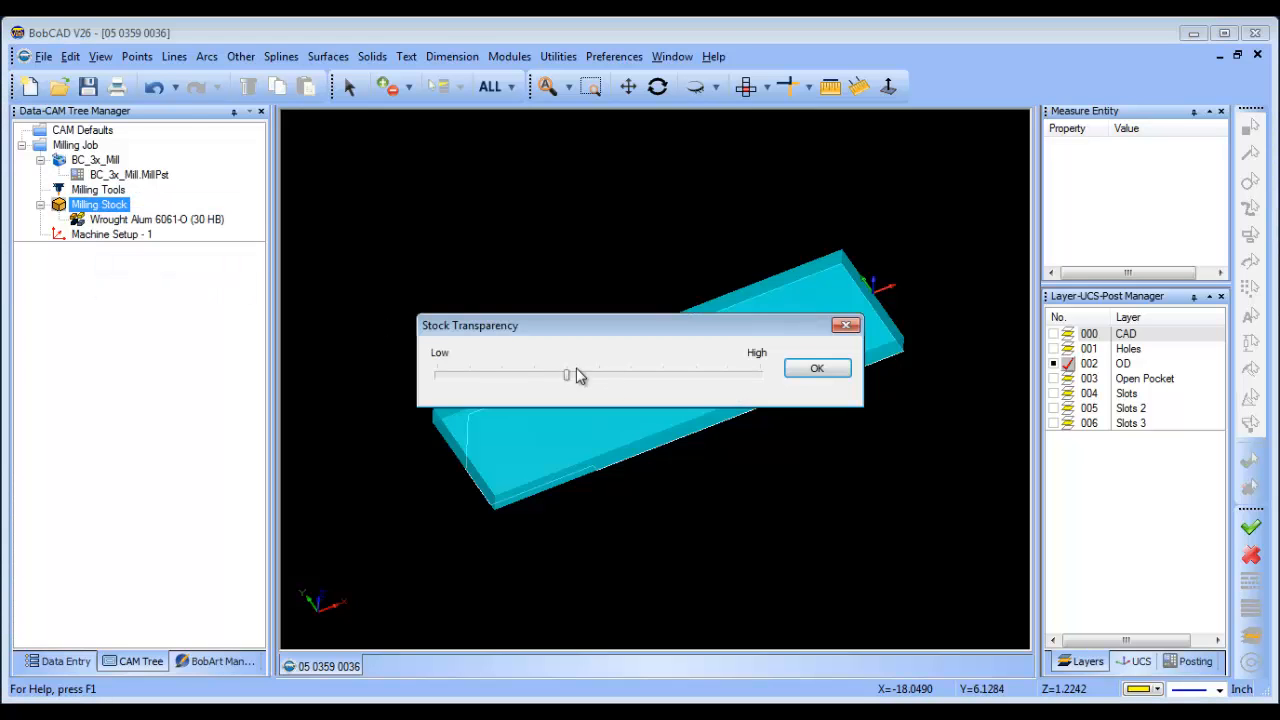
left_click(815, 369)
middle_click_drag(757, 439, 525, 334)
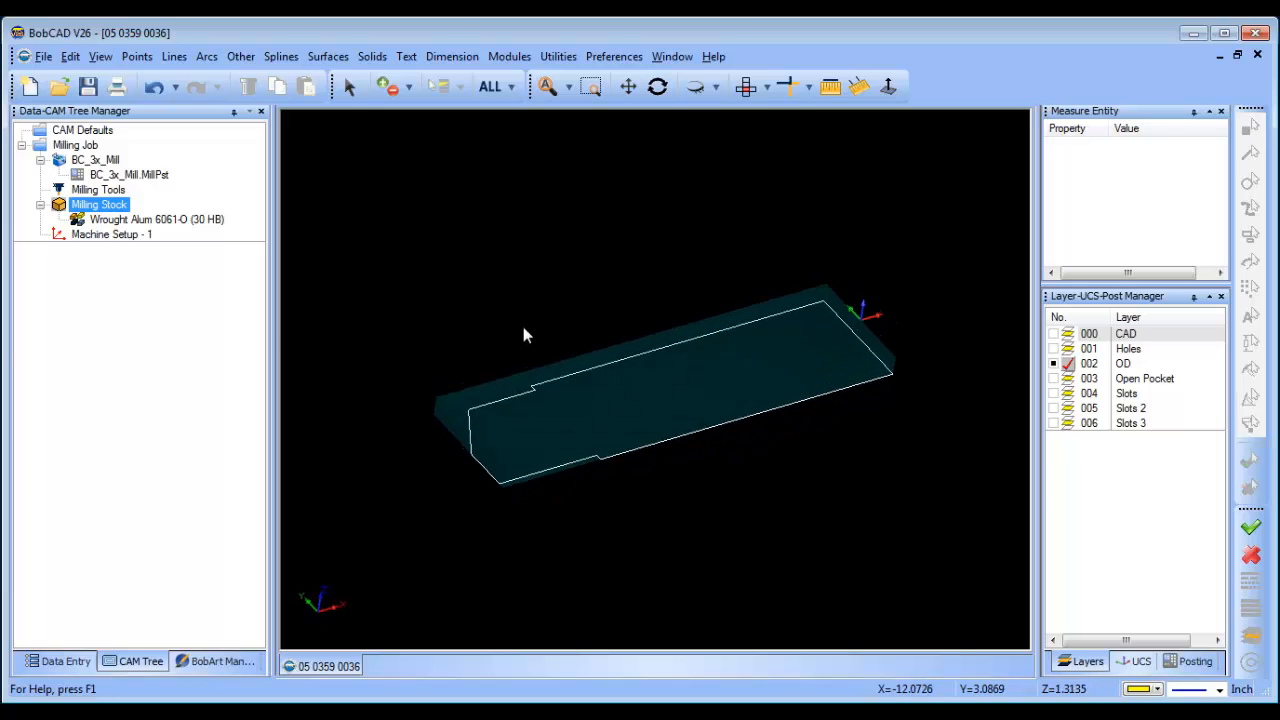
Step: Add a Mill 2 Axis feature to Machine Setup - 1 and select the OD outline as its geometry
left_click(100, 234)
right_click(98, 235)
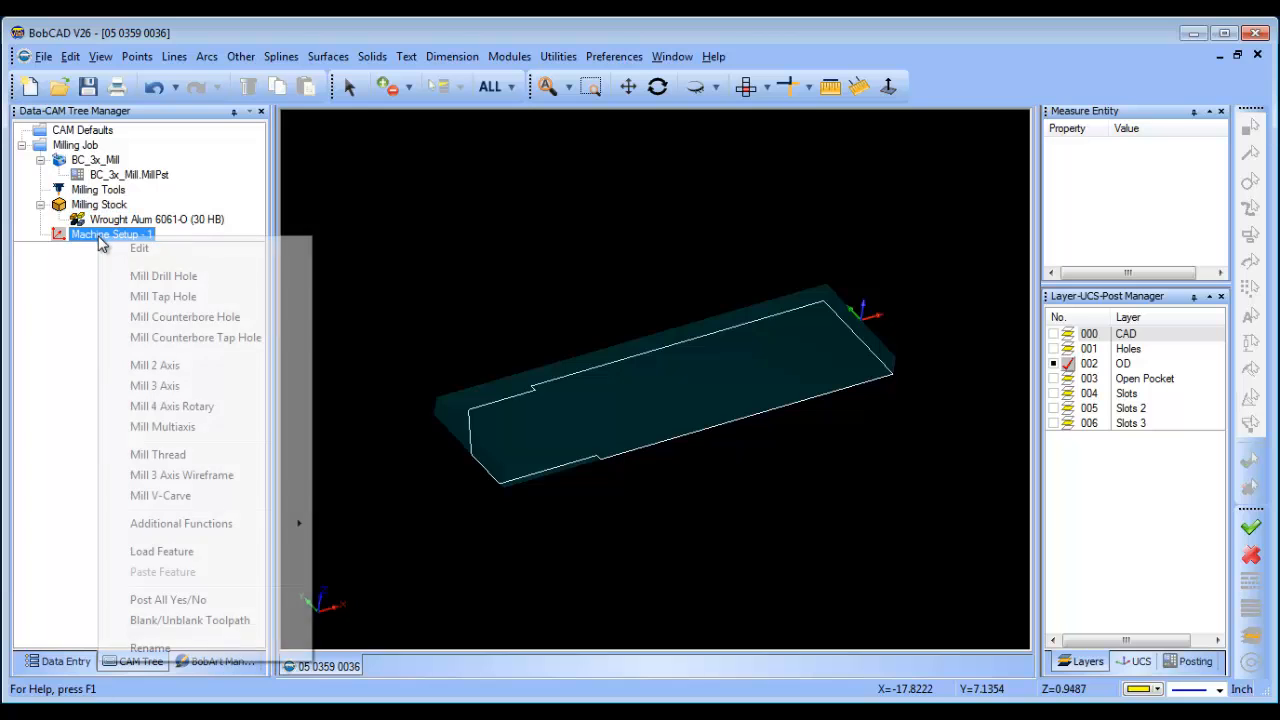
left_click(214, 365)
left_click(580, 180)
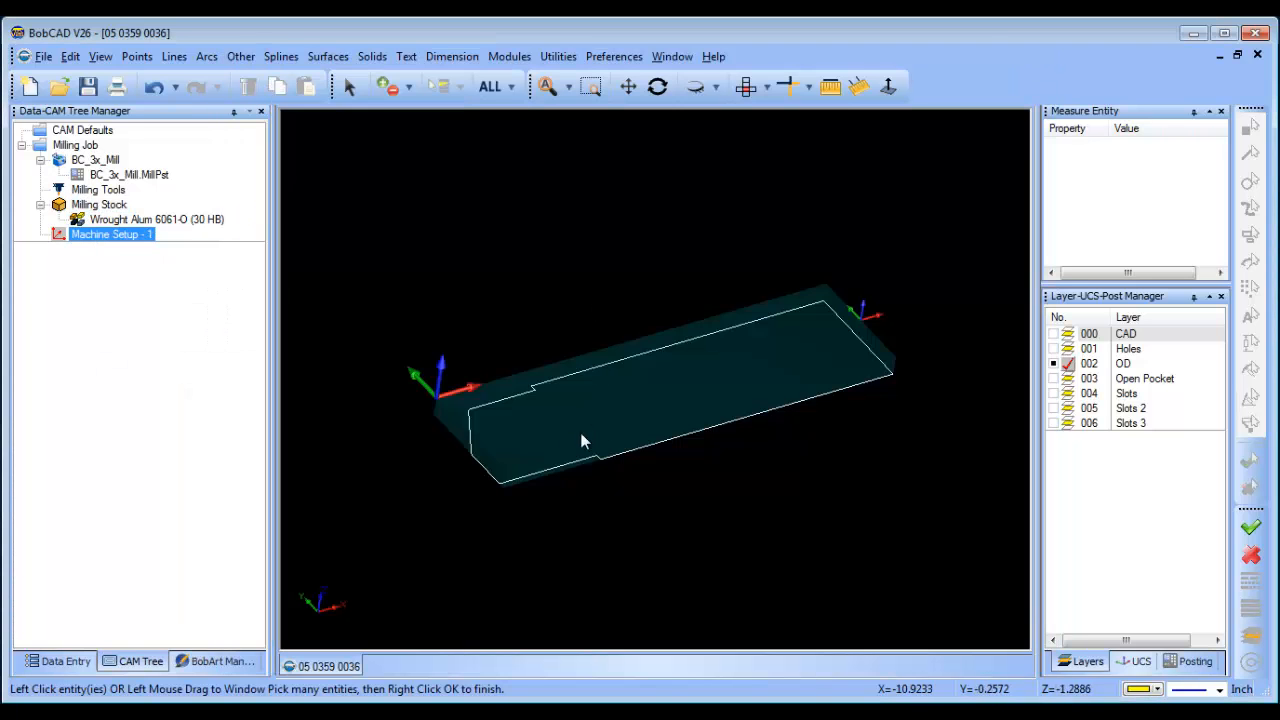
left_click(583, 441)
right_click(545, 468)
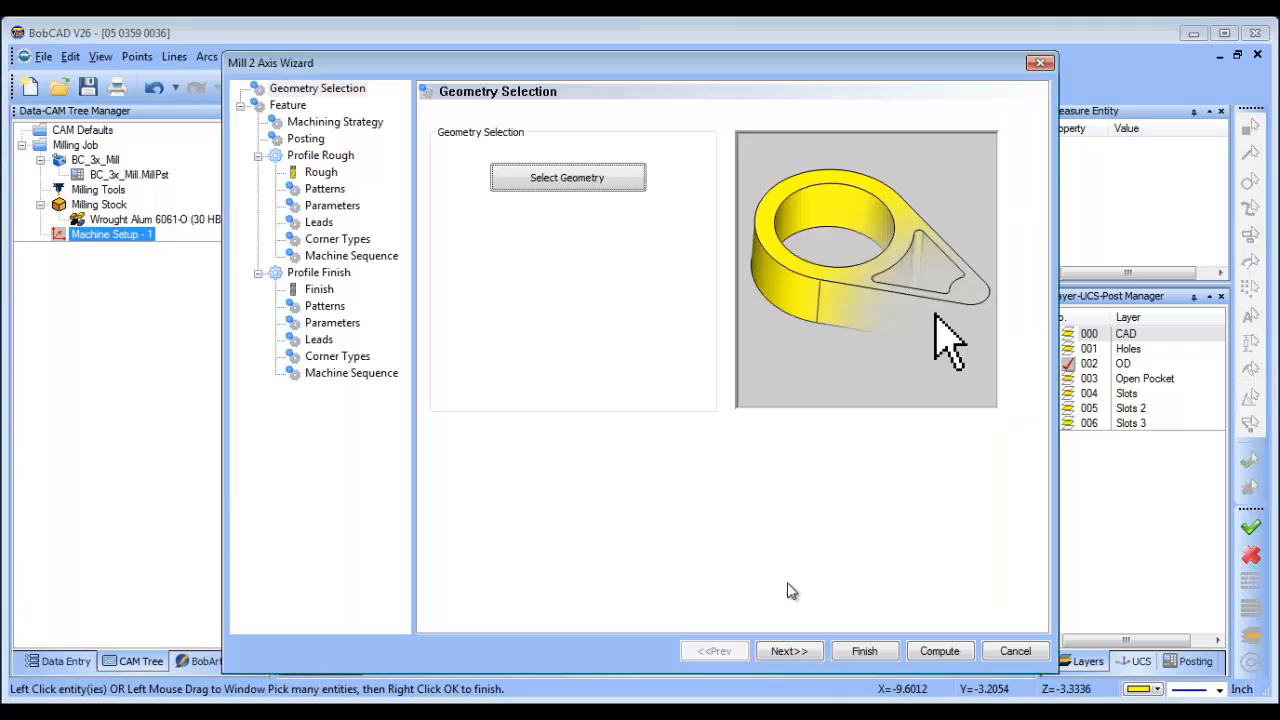
Step: Set the feature's total depth to 0 and choose the Facing machining strategy
left_click(789, 651)
left_click(320, 121)
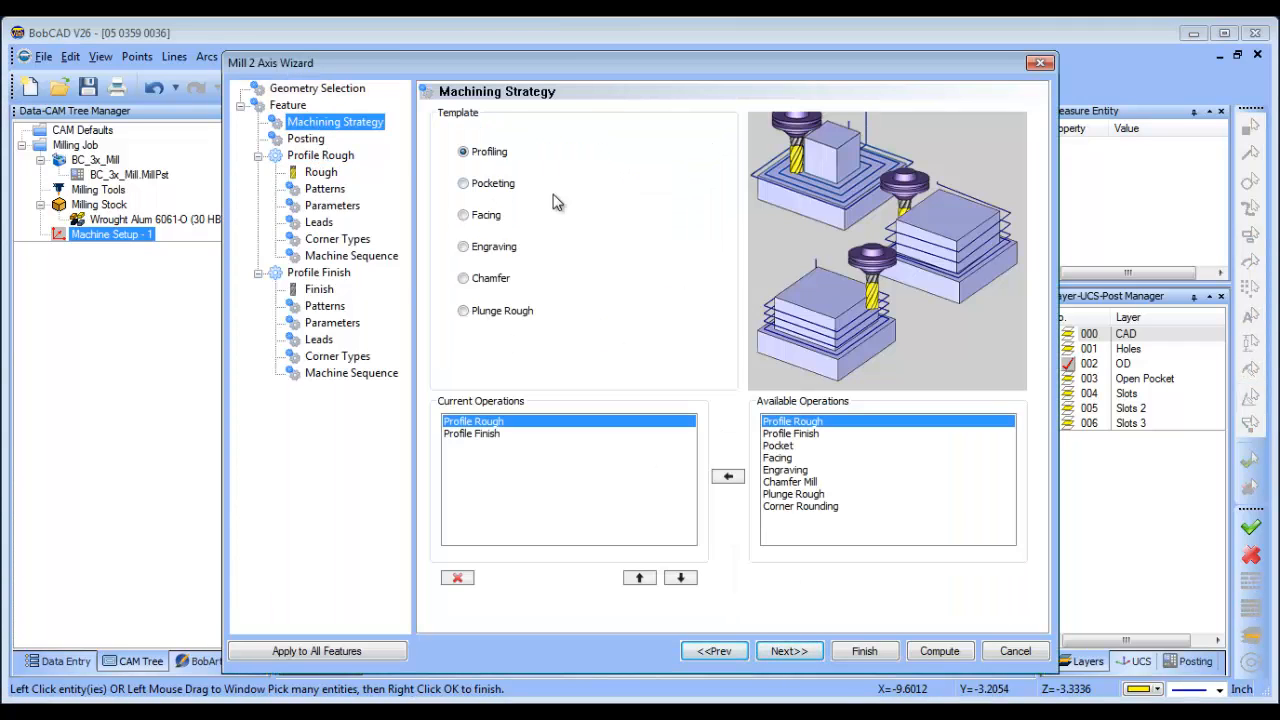
left_click(290, 105)
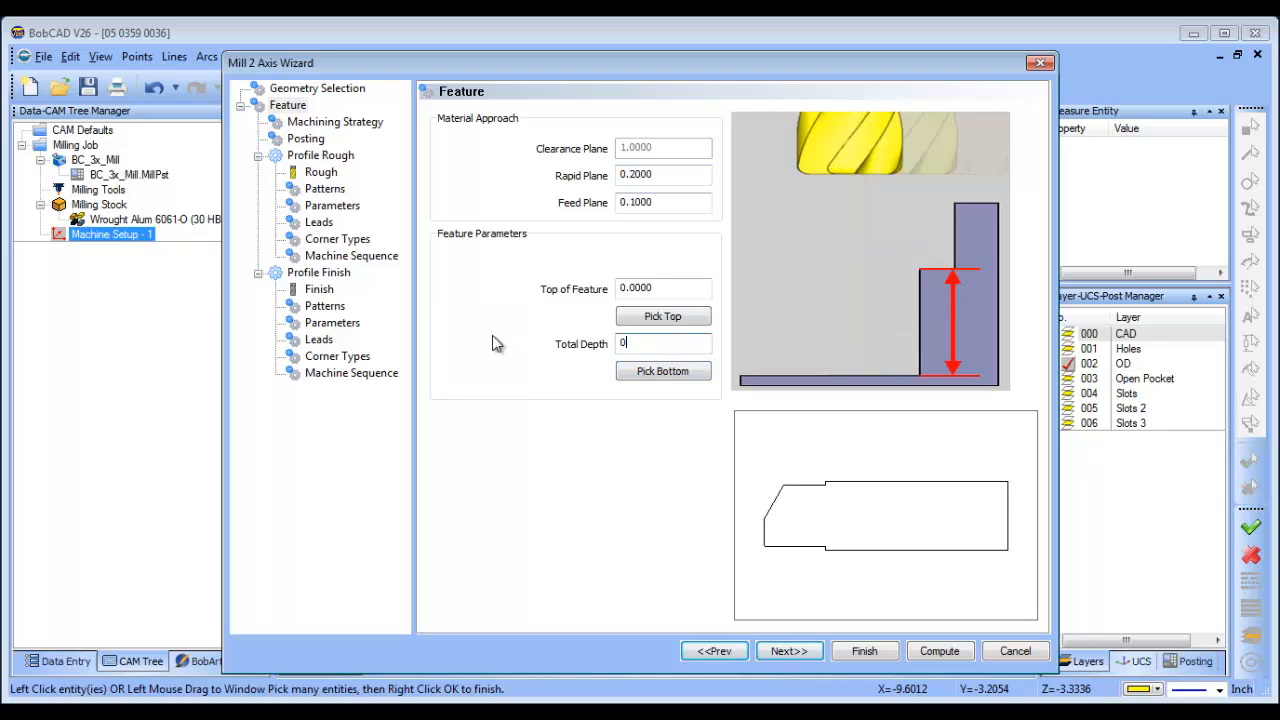
left_click(335, 121)
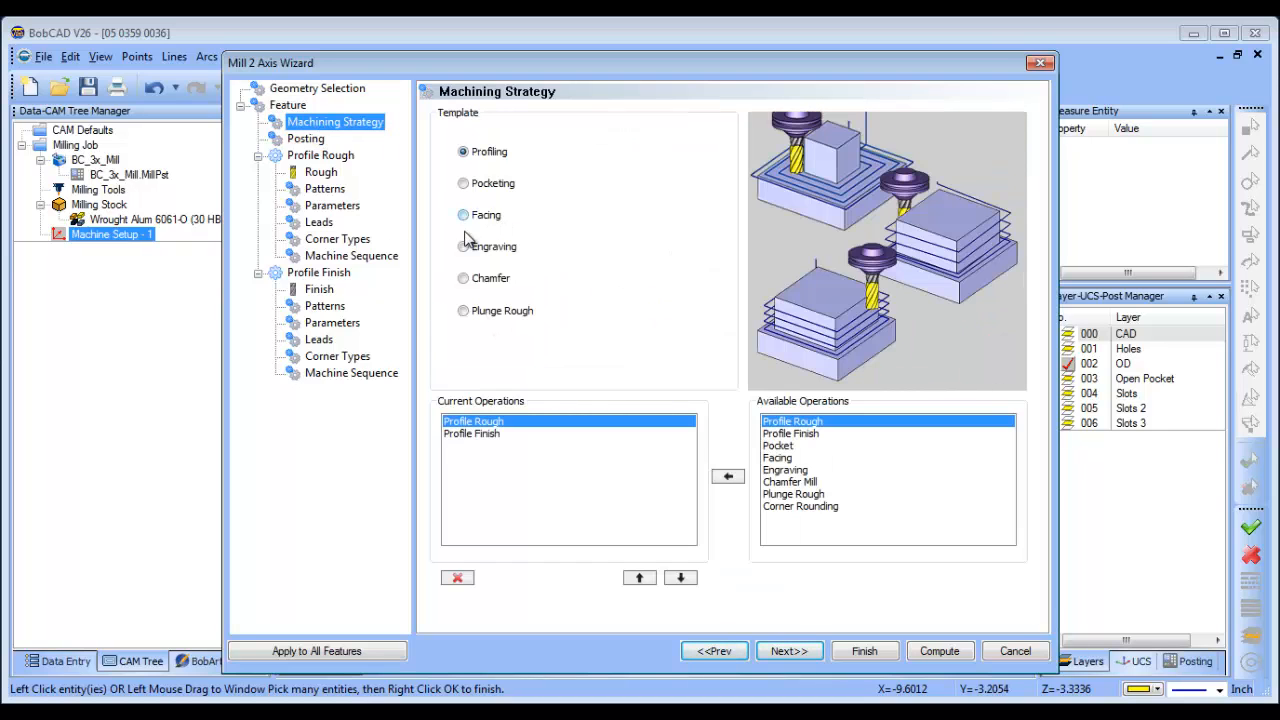
left_click(463, 215)
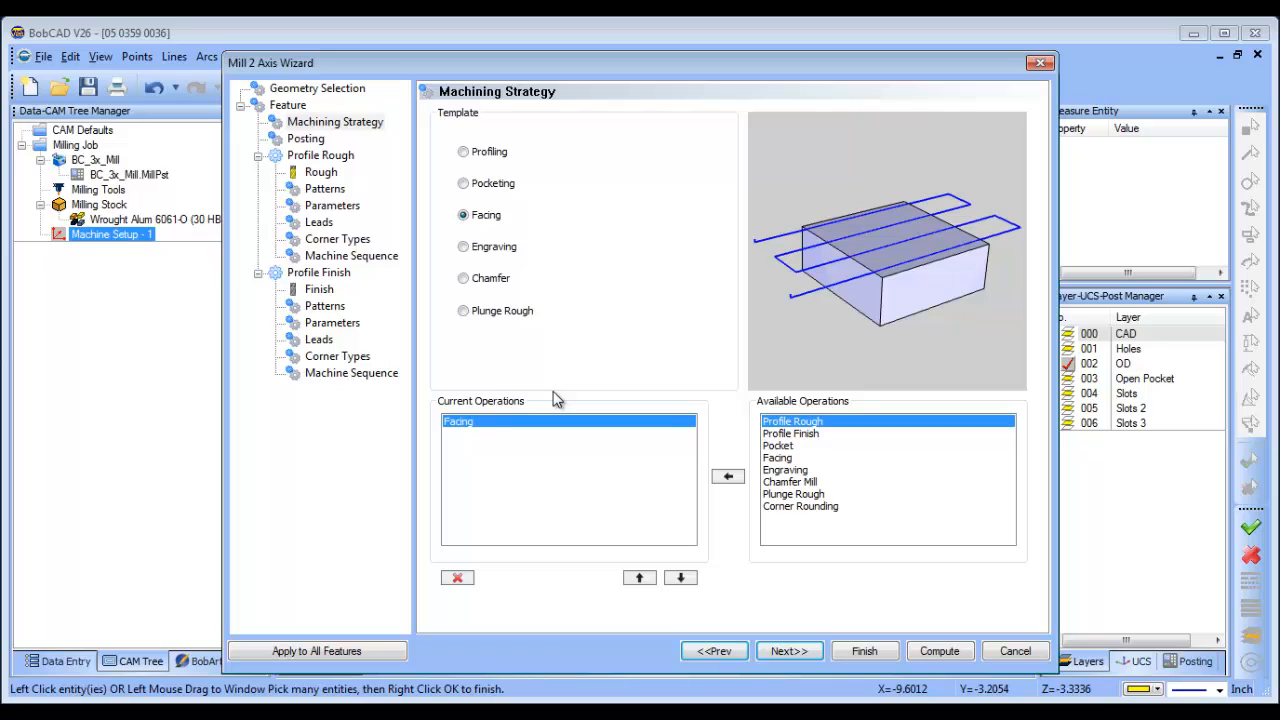
Step: Add the 3-inch HSS face mill (3 FACE MILL) from the tool library to the tool crib as the facing tool
left_click(322, 174)
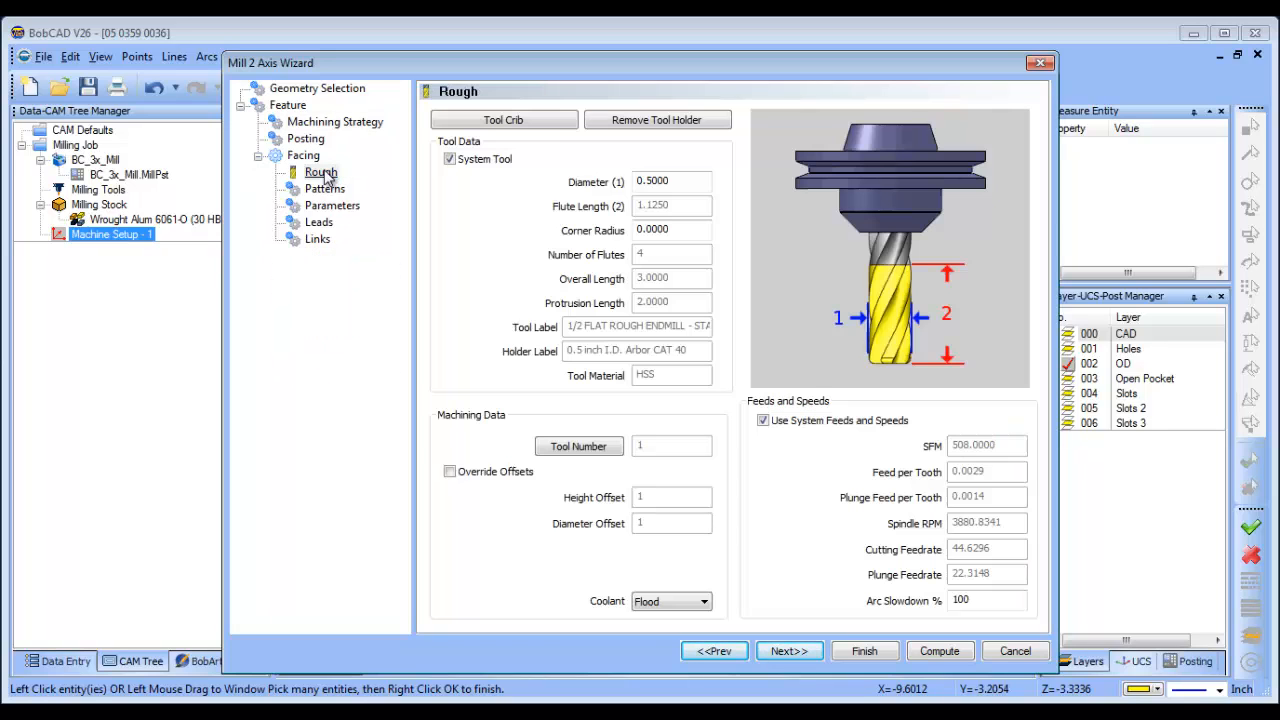
left_click(519, 121)
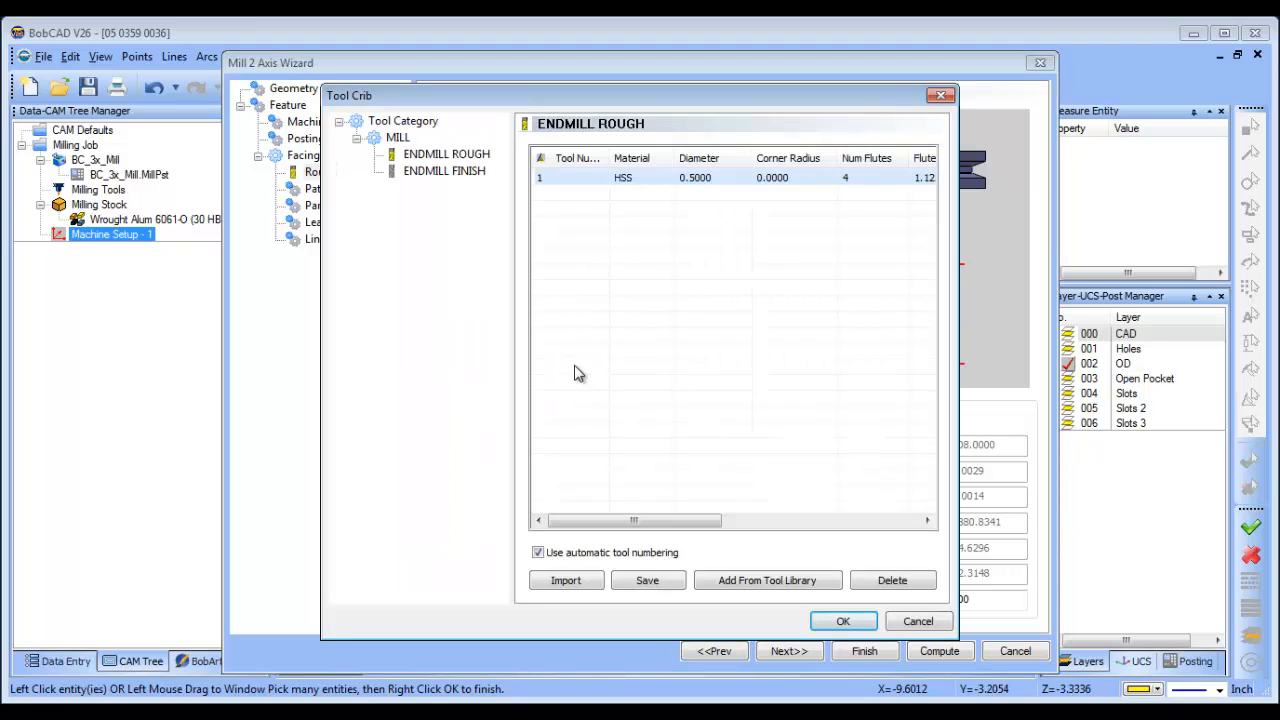
left_click(748, 580)
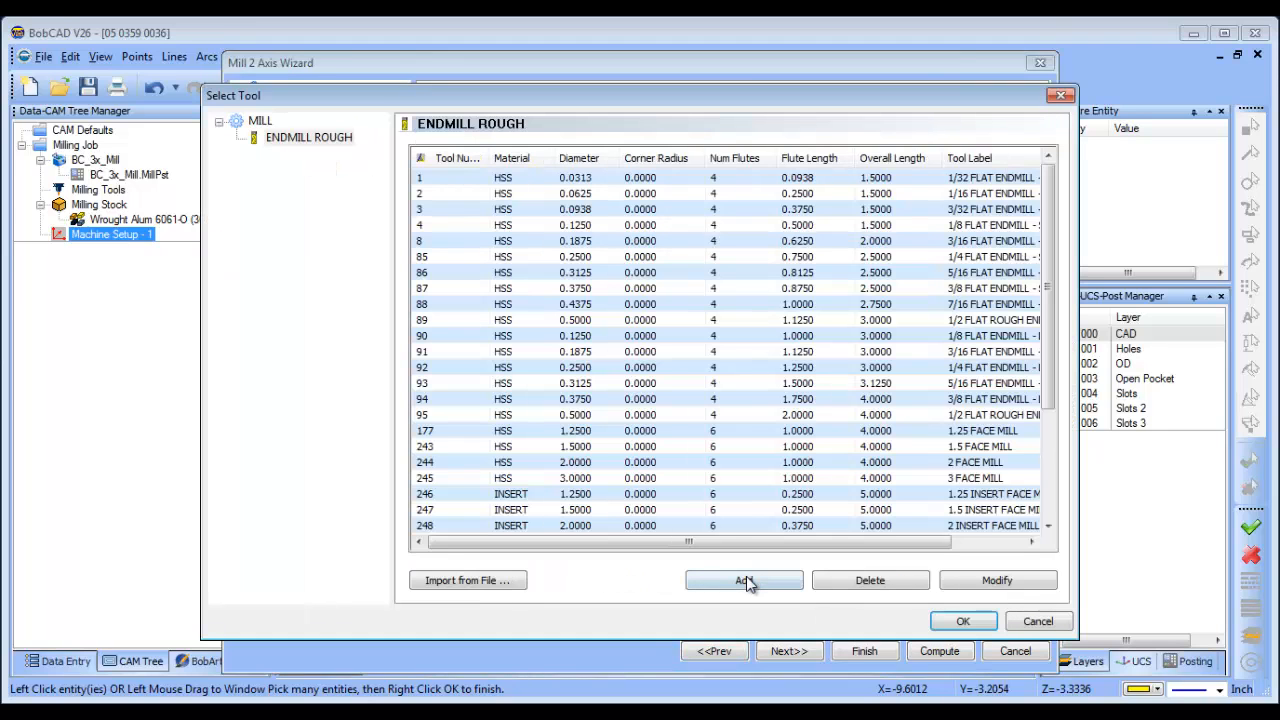
left_click(1012, 158)
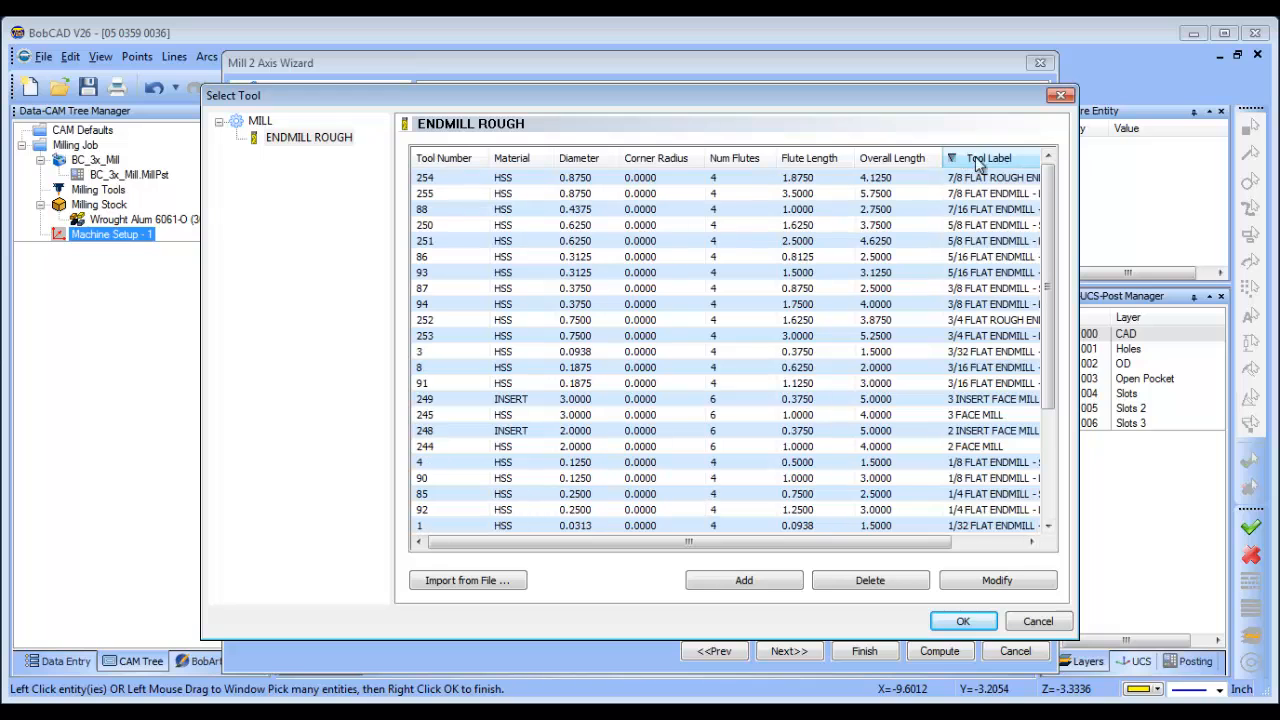
left_click(982, 414)
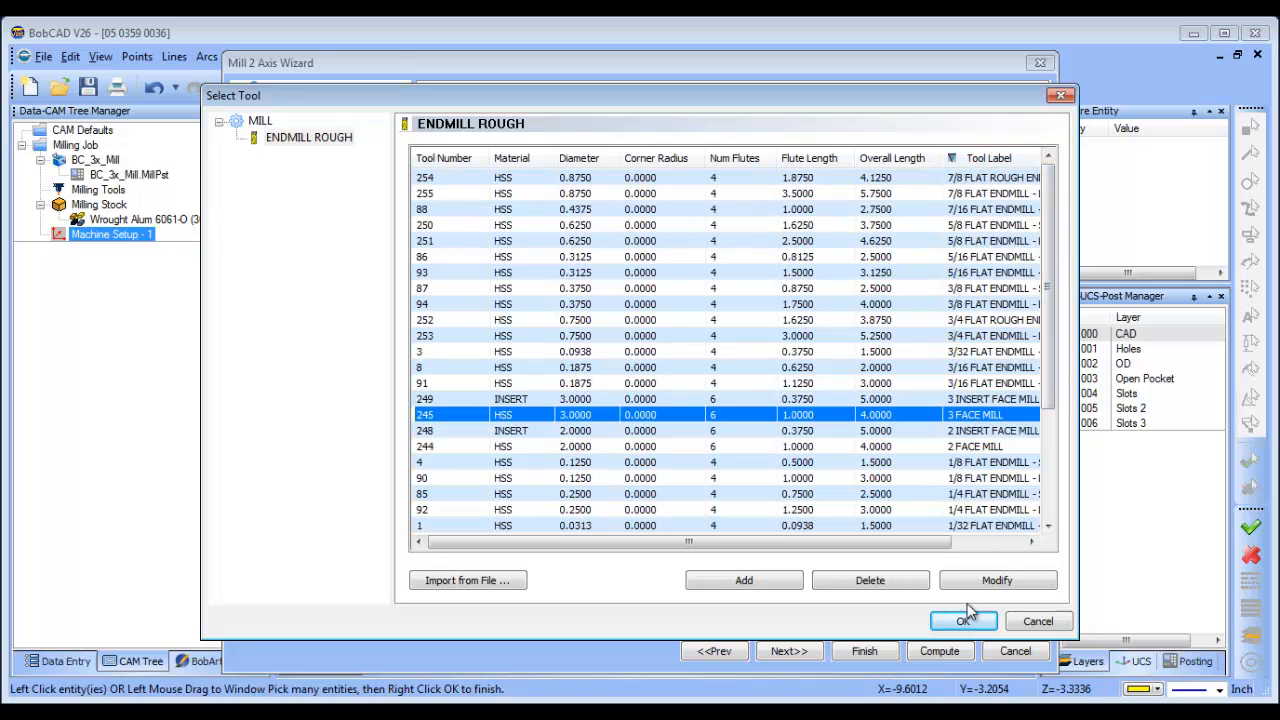
left_click(962, 620)
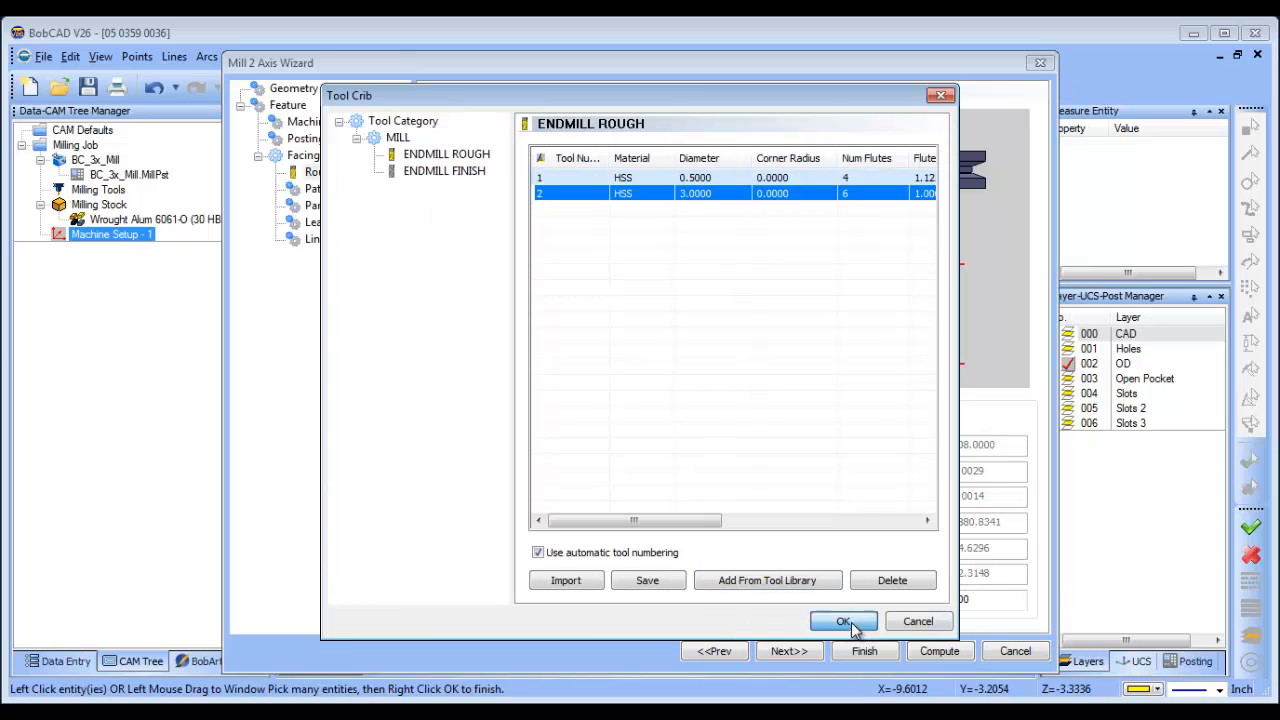
left_click(845, 622)
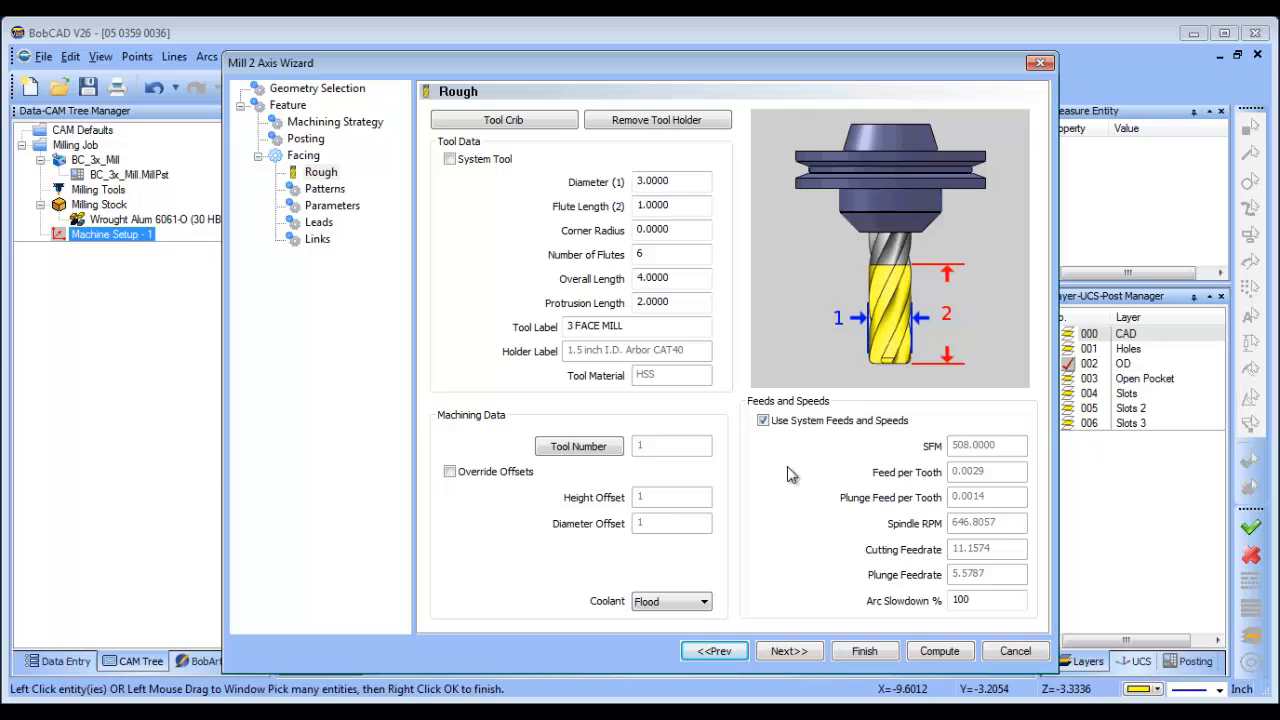
Step: Set the facing cut width to 50% of tool diameter with arc links, and compute the toolpath
left_click(326, 190)
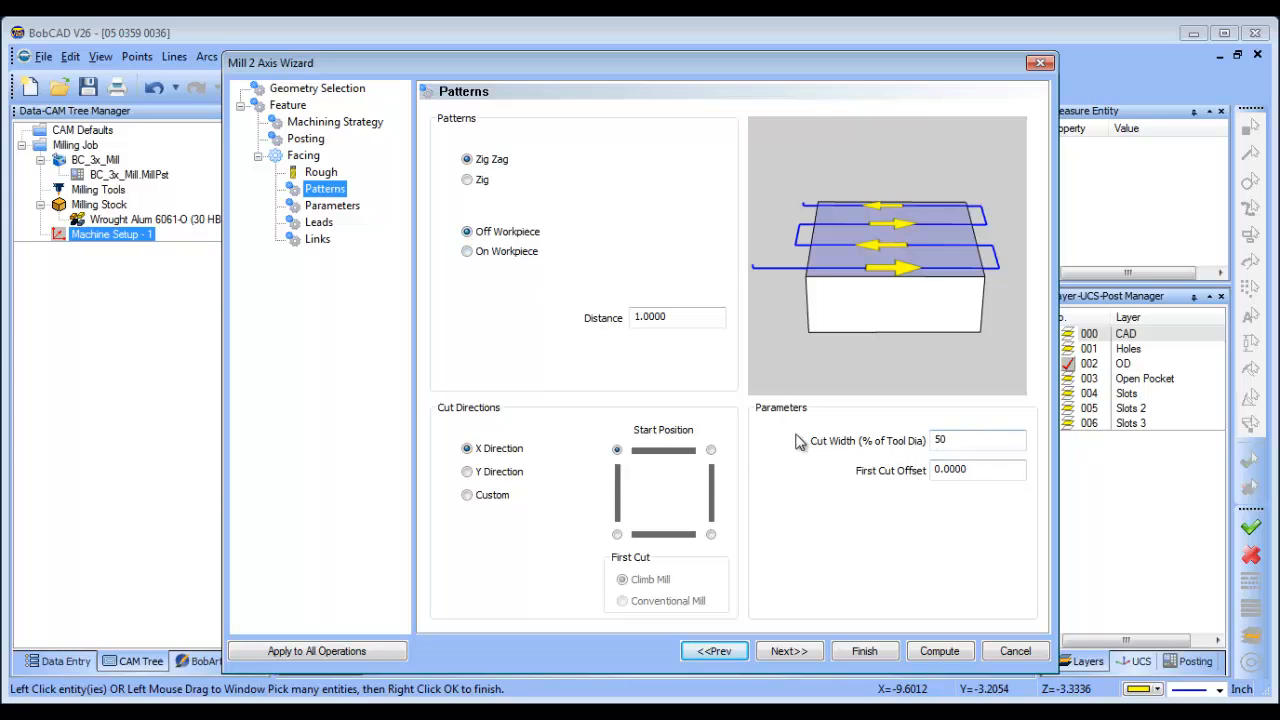
left_click(338, 212)
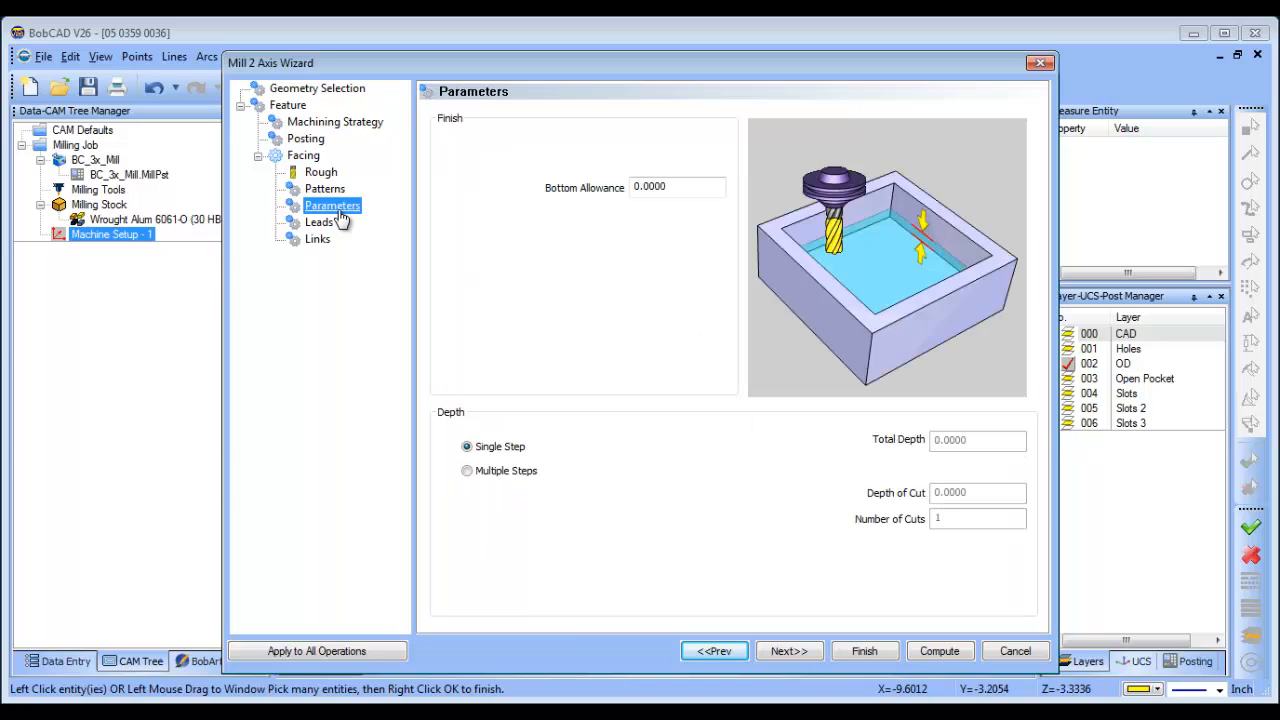
left_click(336, 222)
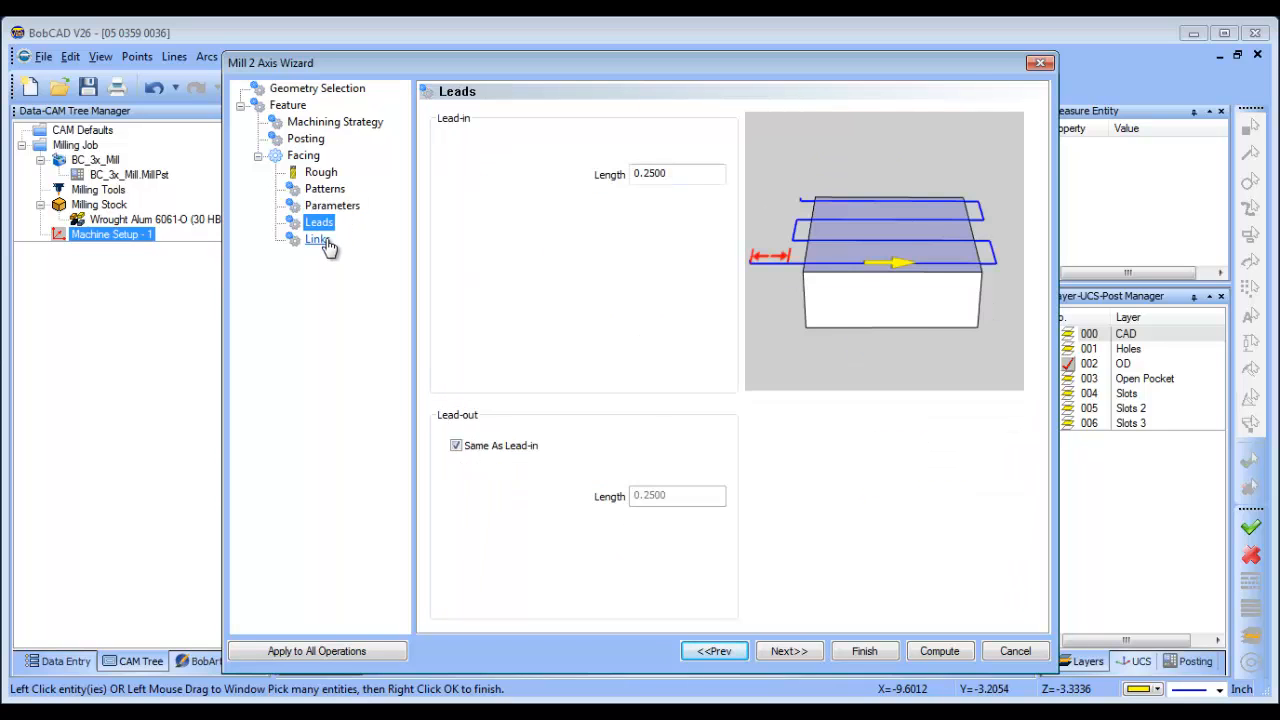
left_click(318, 240)
left_click(472, 183)
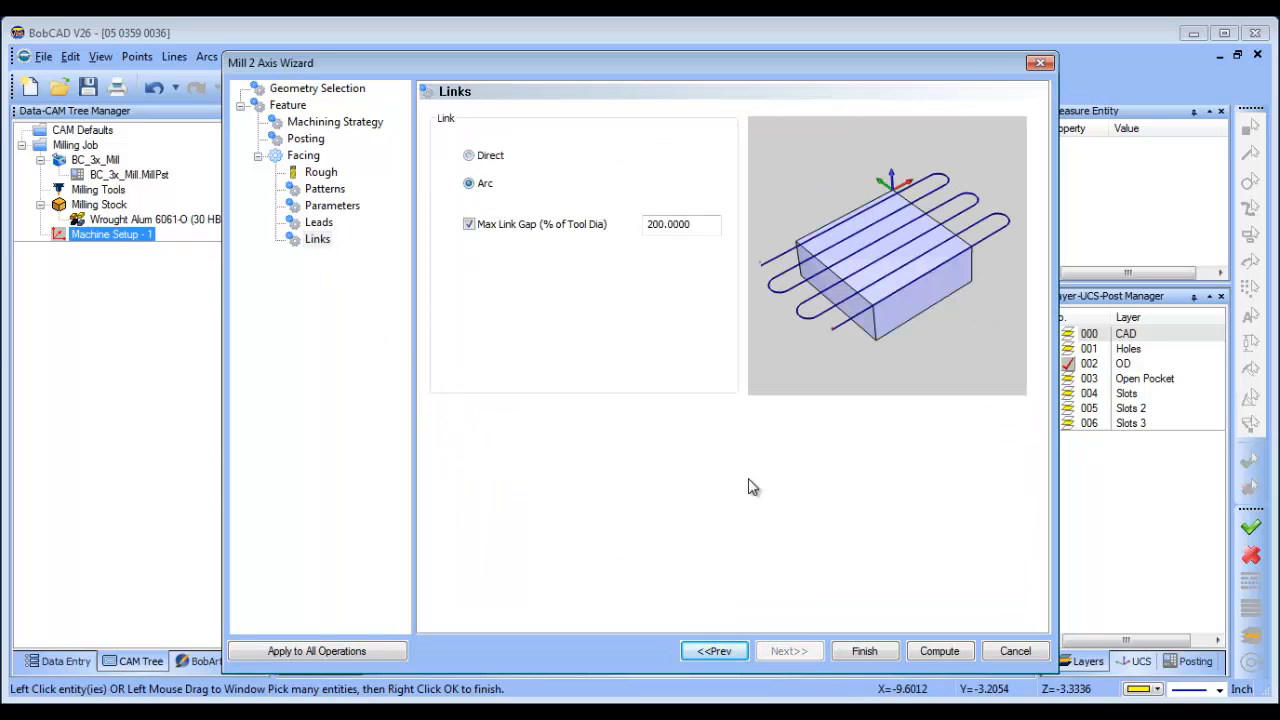
left_click(929, 647)
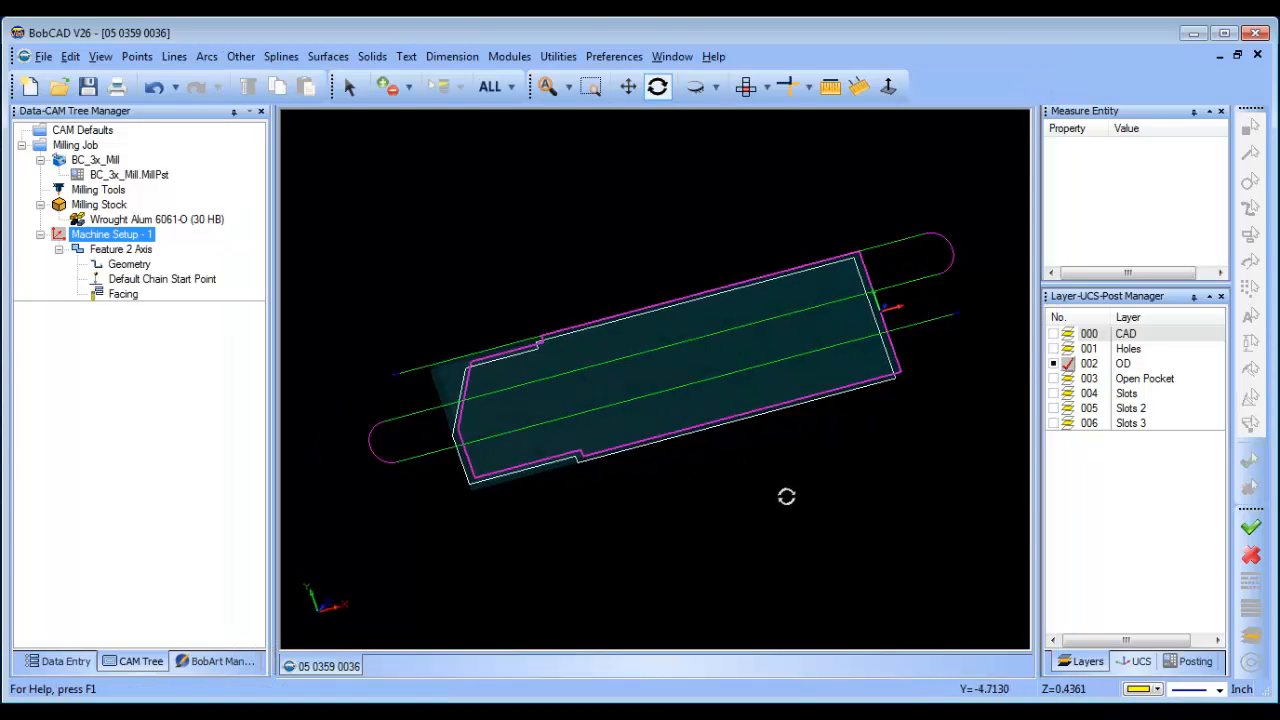
left_click_drag(786, 496, 800, 443)
key("Escape")
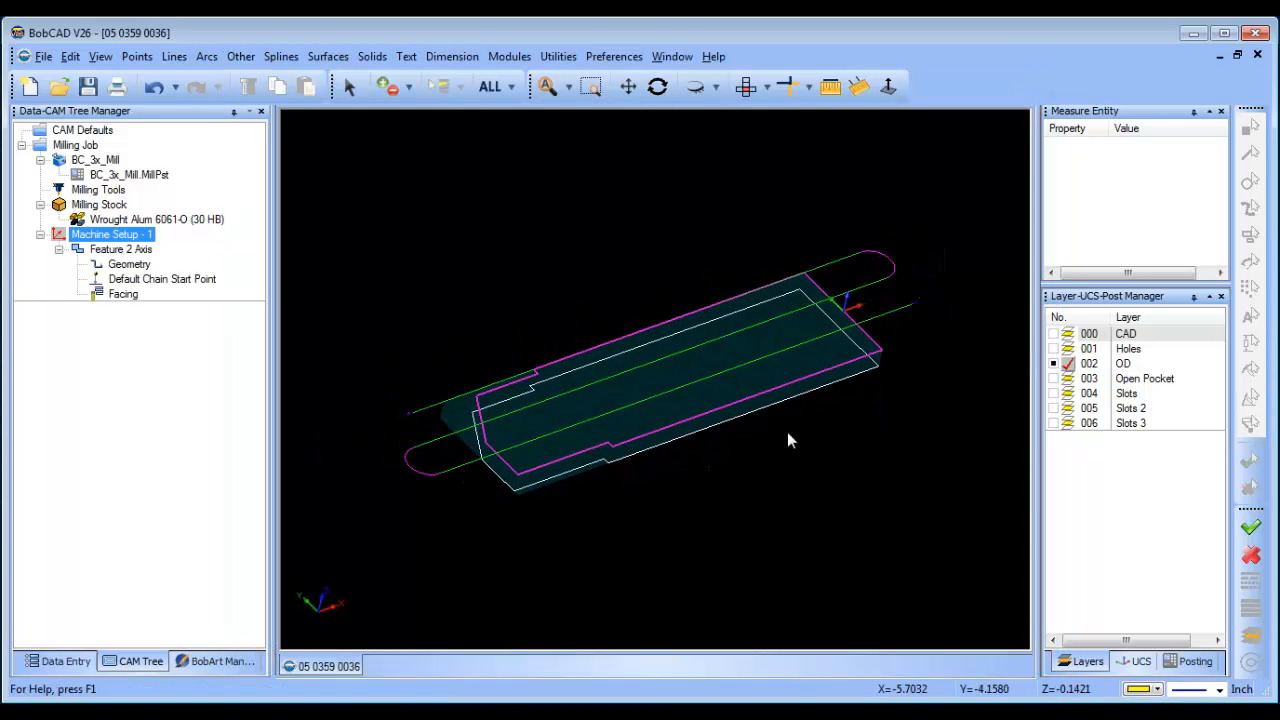
Step: Blank the Facing toolpath of the 2-axis feature and collapse the feature in the CAM tree
left_click(200, 279)
left_click(115, 249)
left_click(59, 249)
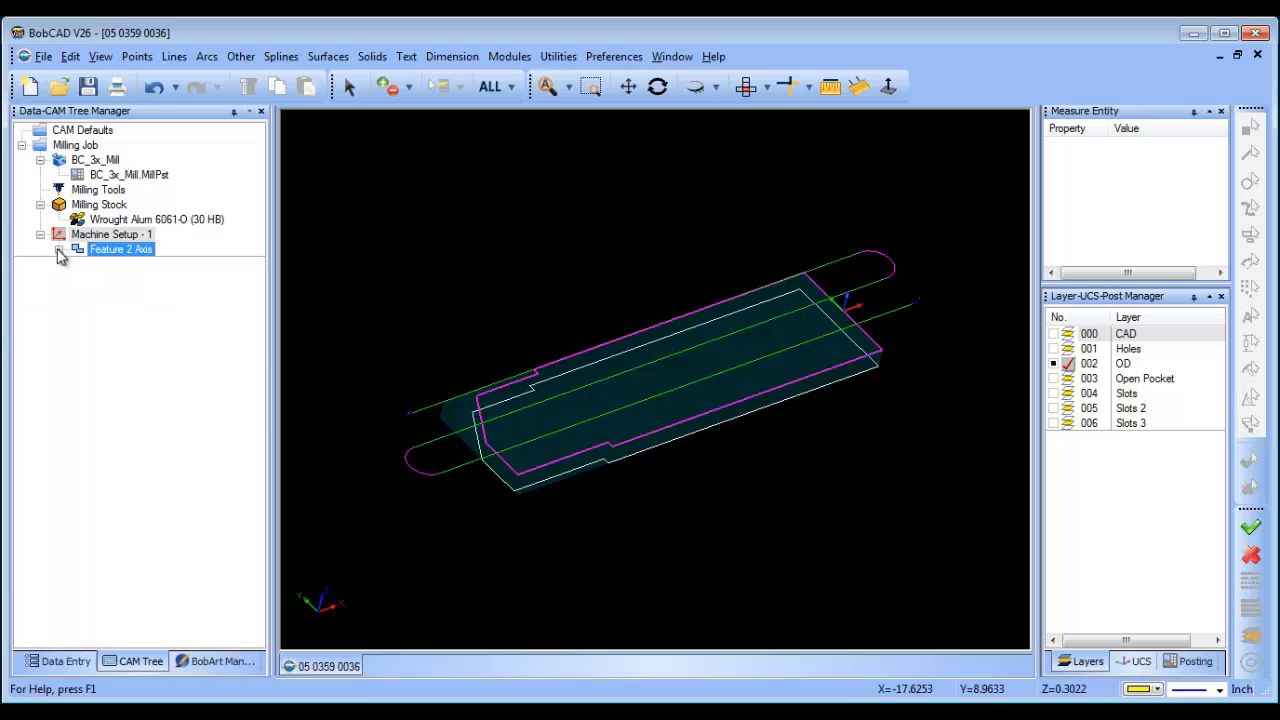
left_click(59, 249)
left_click(123, 294)
right_click(123, 294)
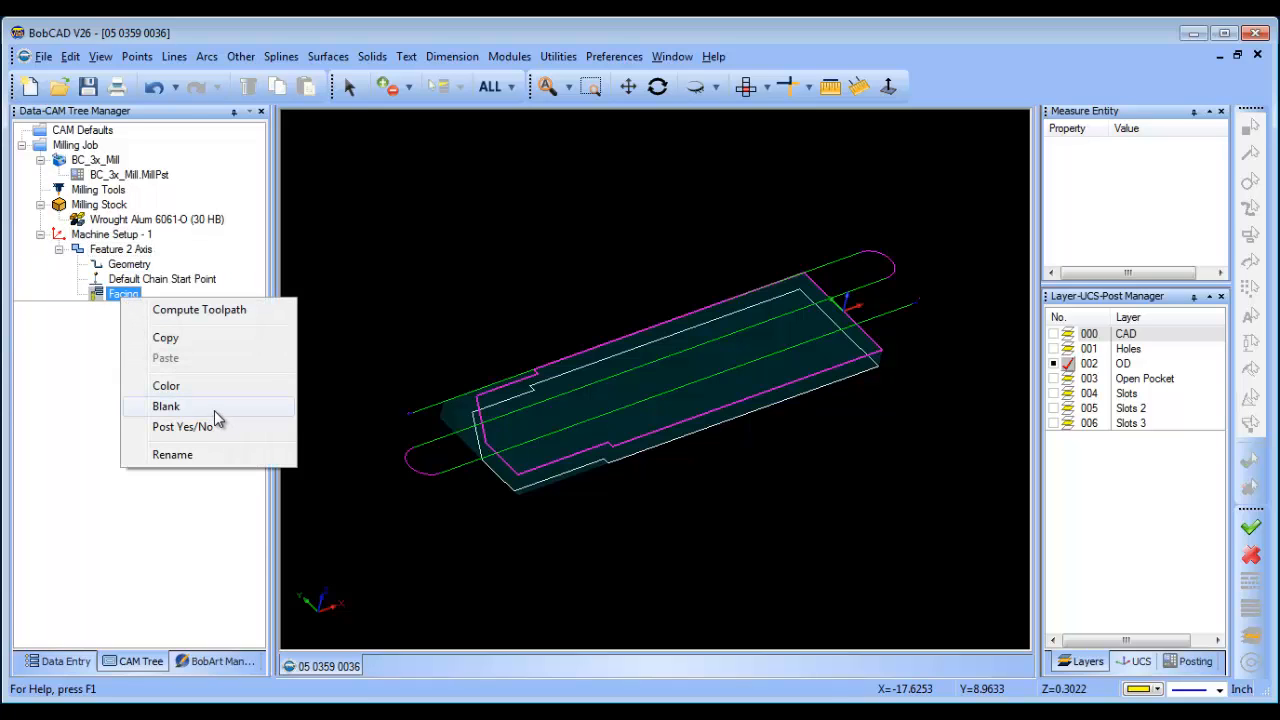
left_click(166, 406)
left_click(80, 249)
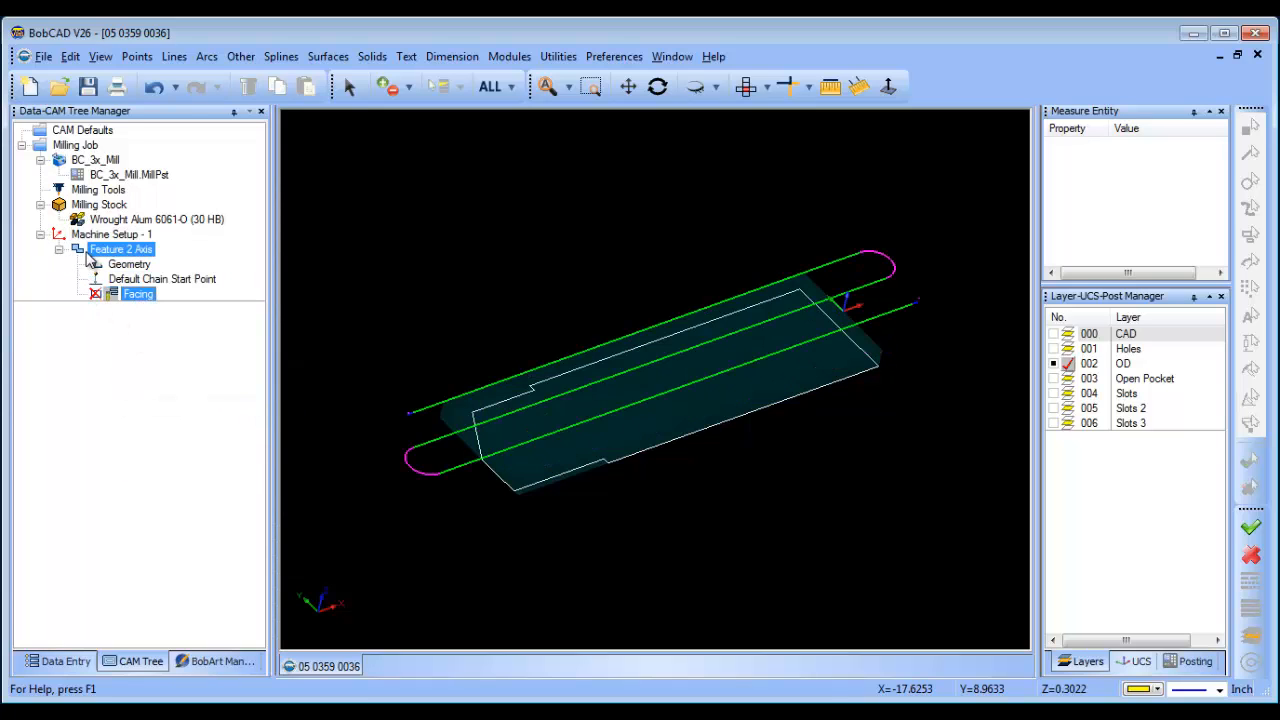
left_click(59, 249)
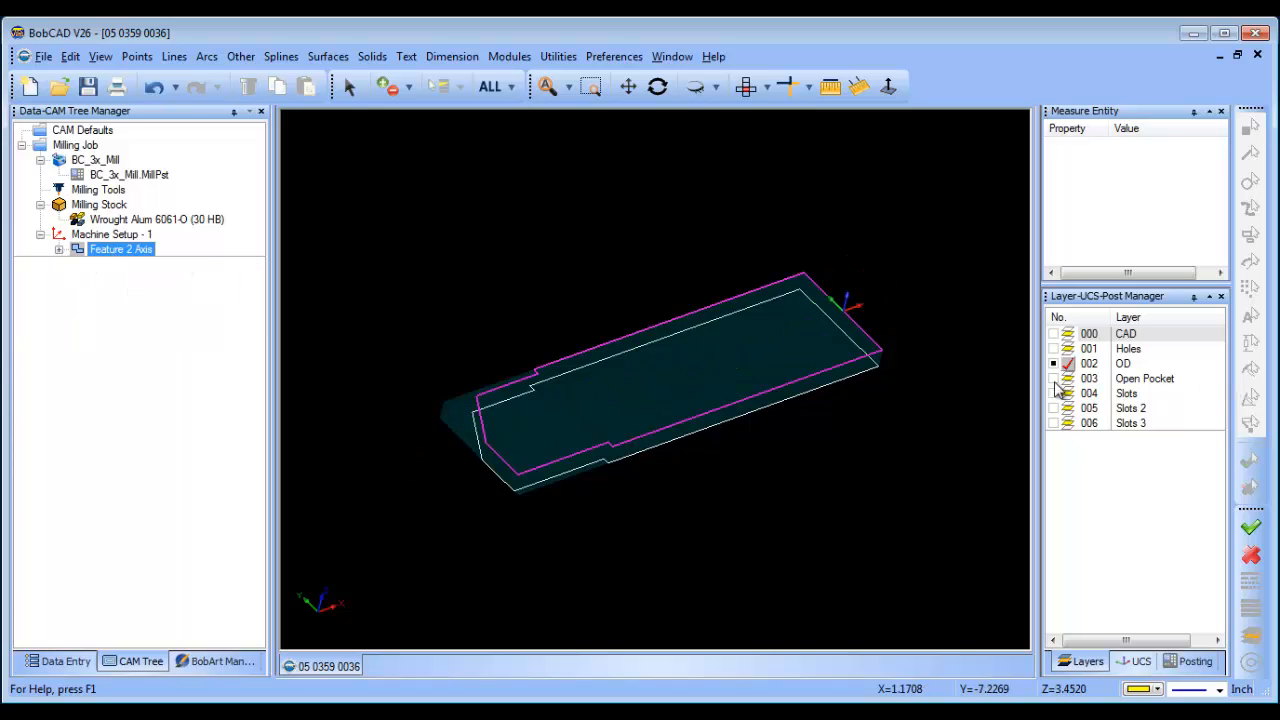
right_click(610, 202)
left_click(665, 238)
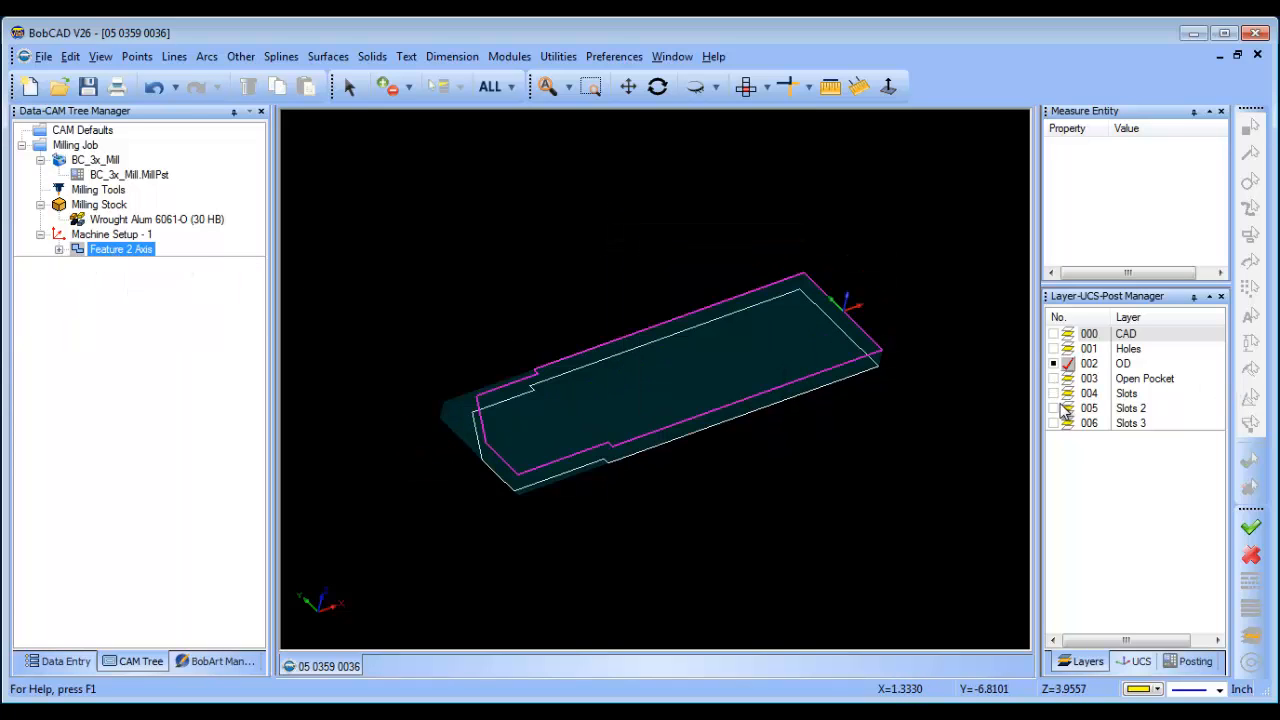
Step: Show the Holes layer as the active layer, hide the OD layer, and cancel the current selection
left_click(1055, 380)
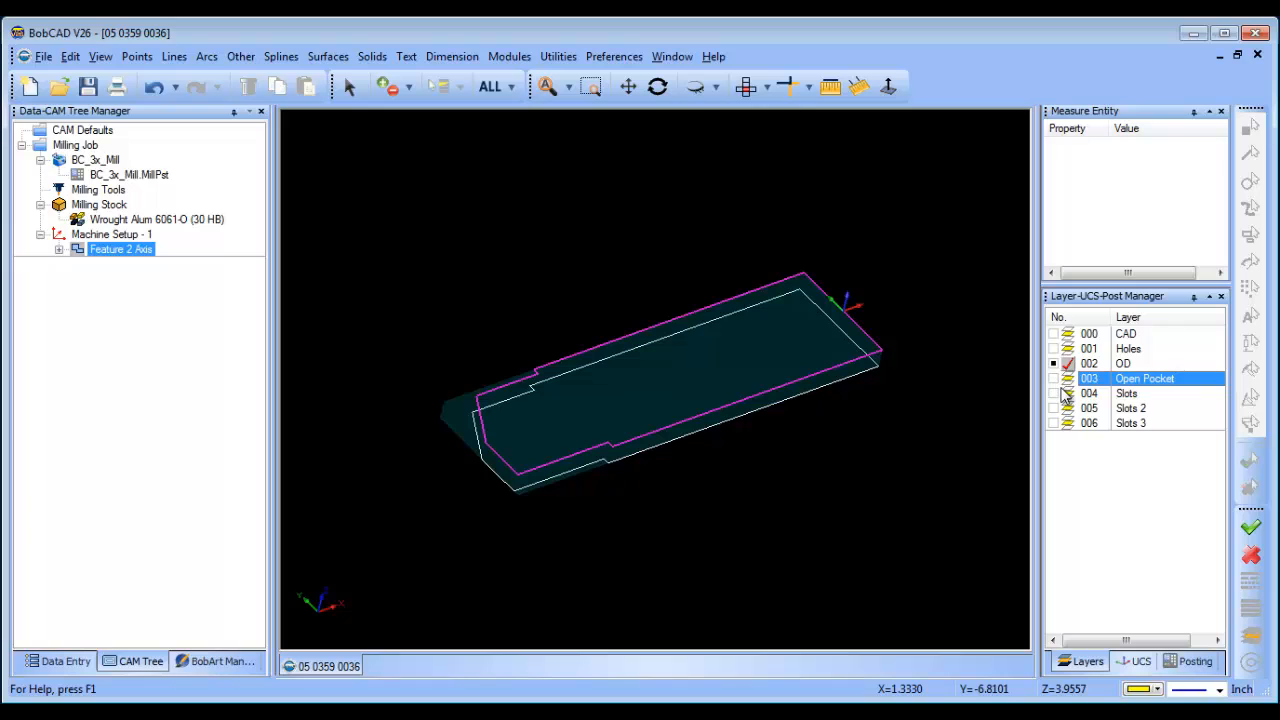
left_click(1055, 349)
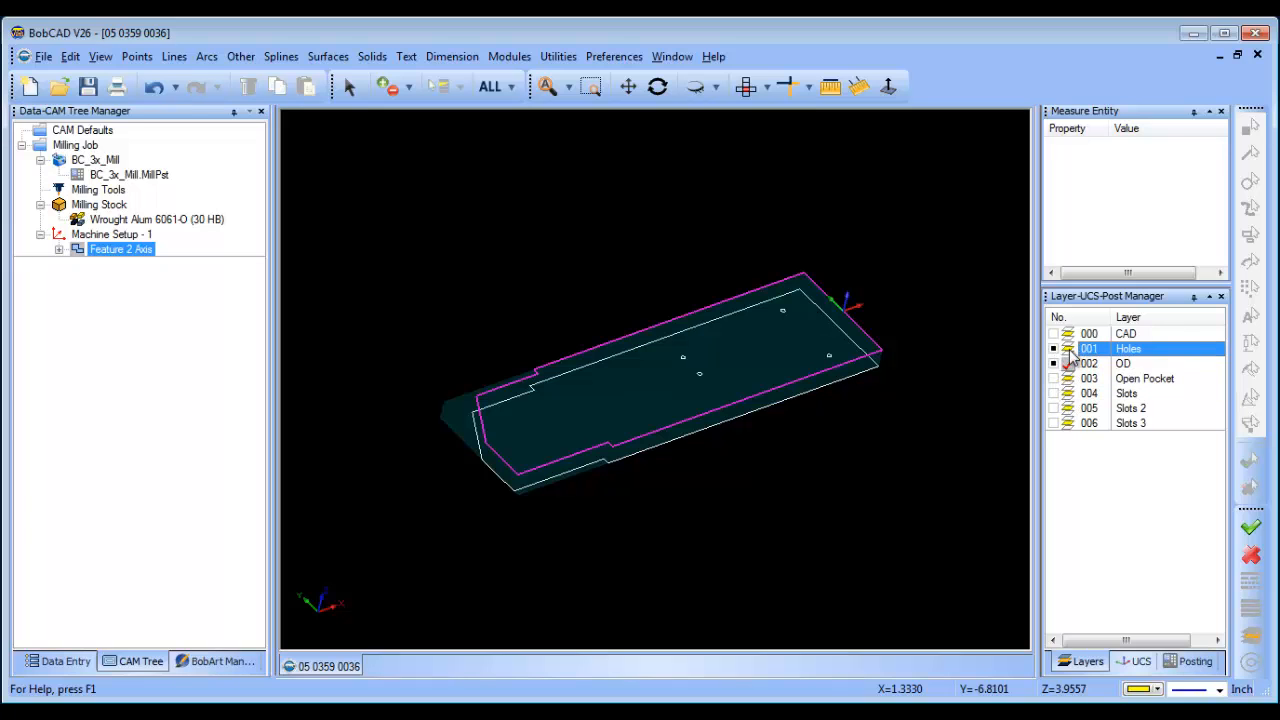
left_click(1056, 364)
right_click(532, 236)
left_click(558, 261)
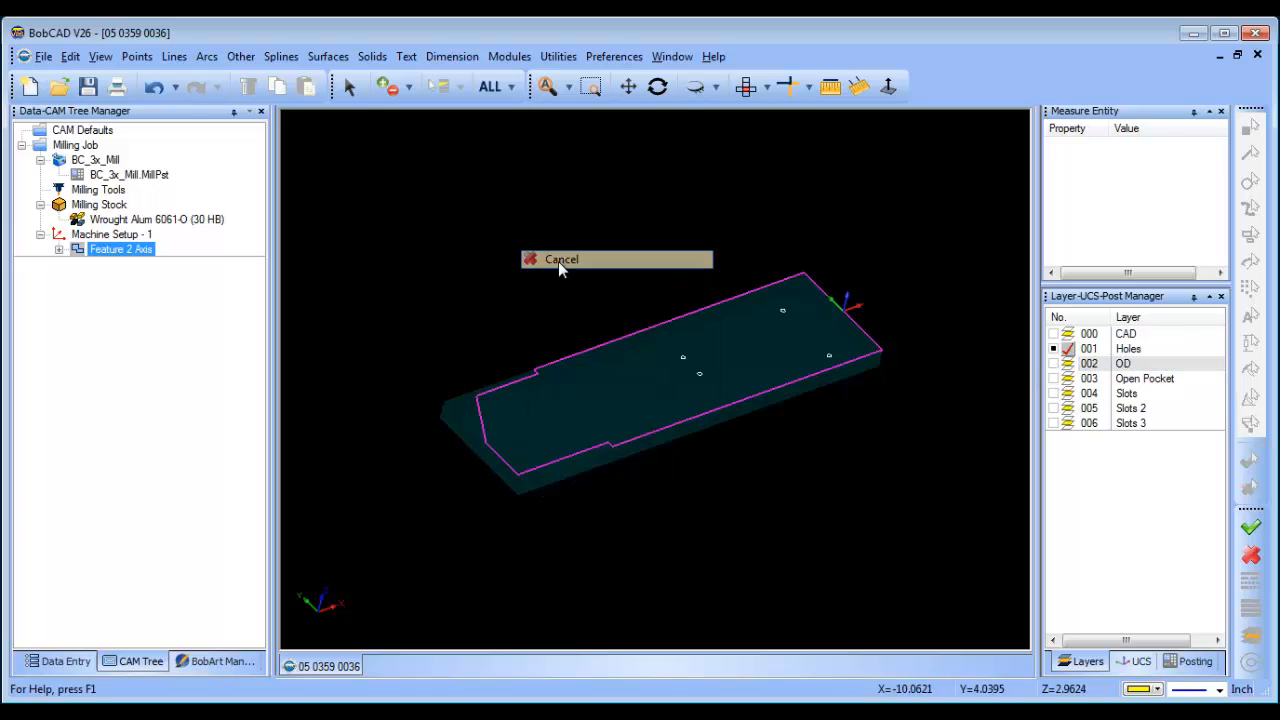
Step: Add a Mill Drill Hole feature to Machine Setup - 1 and select the four hole circles as its geometry
right_click(110, 236)
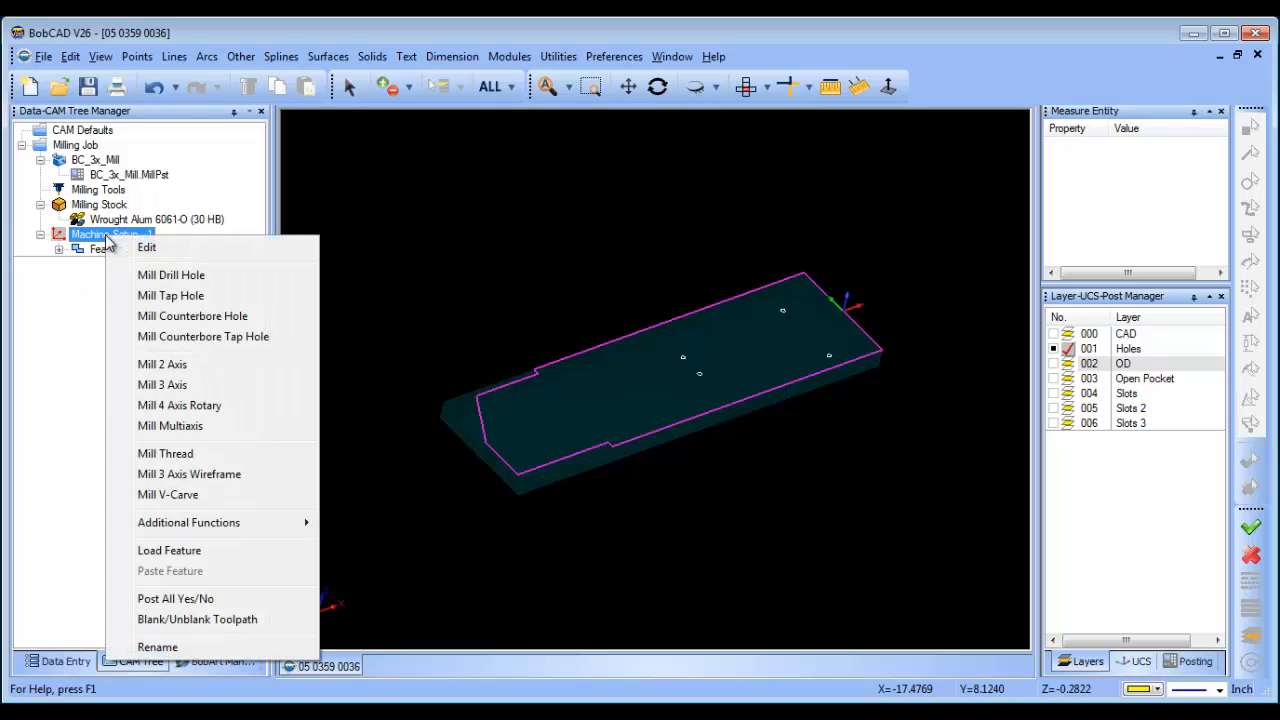
left_click(228, 284)
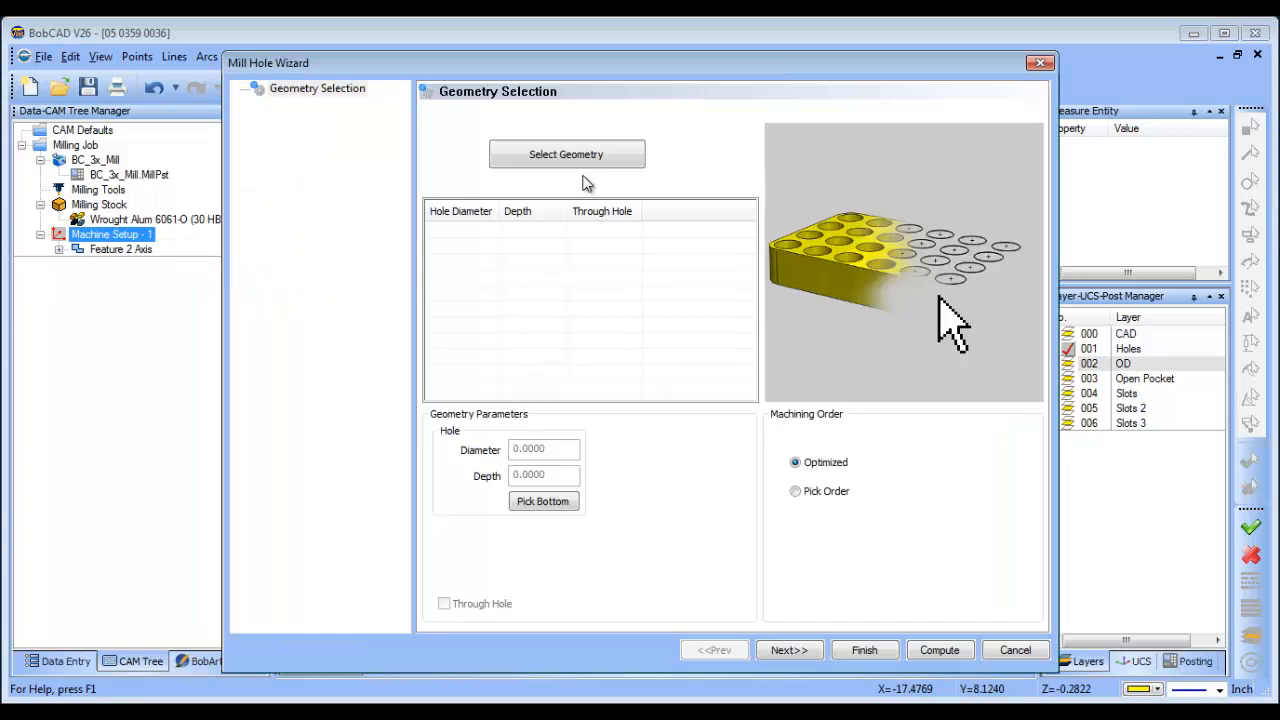
left_click(585, 152)
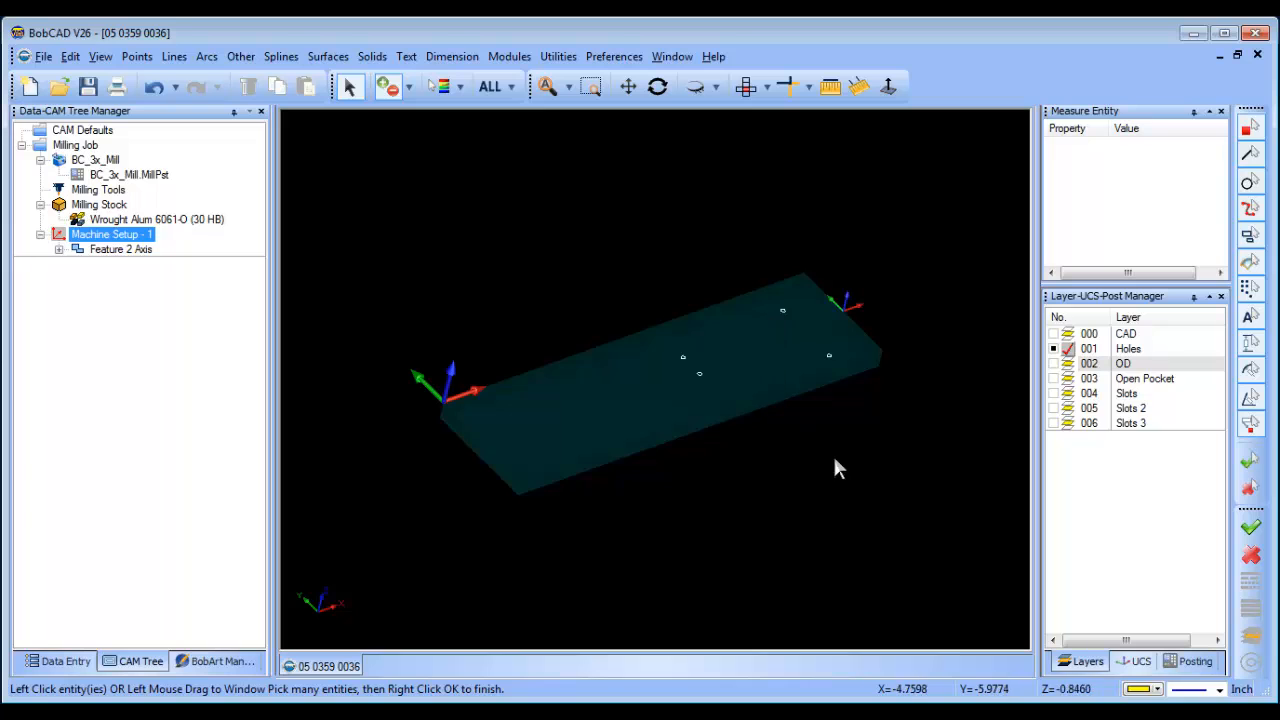
middle_click_drag(842, 468, 831, 478)
left_click_drag(672, 349, 714, 384)
left_click_drag(789, 306, 847, 388)
right_click(762, 410)
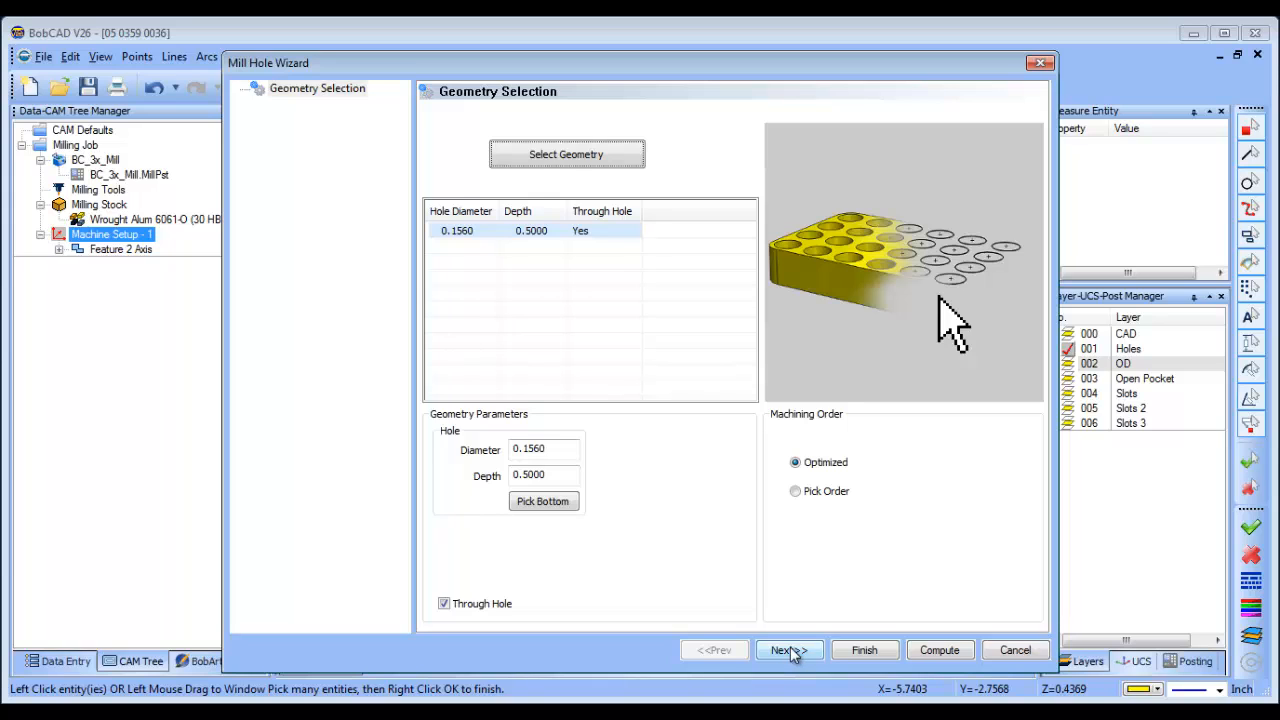
Step: Set the hole depth to 0.7500 by picking a bottom point on the OD outline, and accept the geometry
left_click(548, 504)
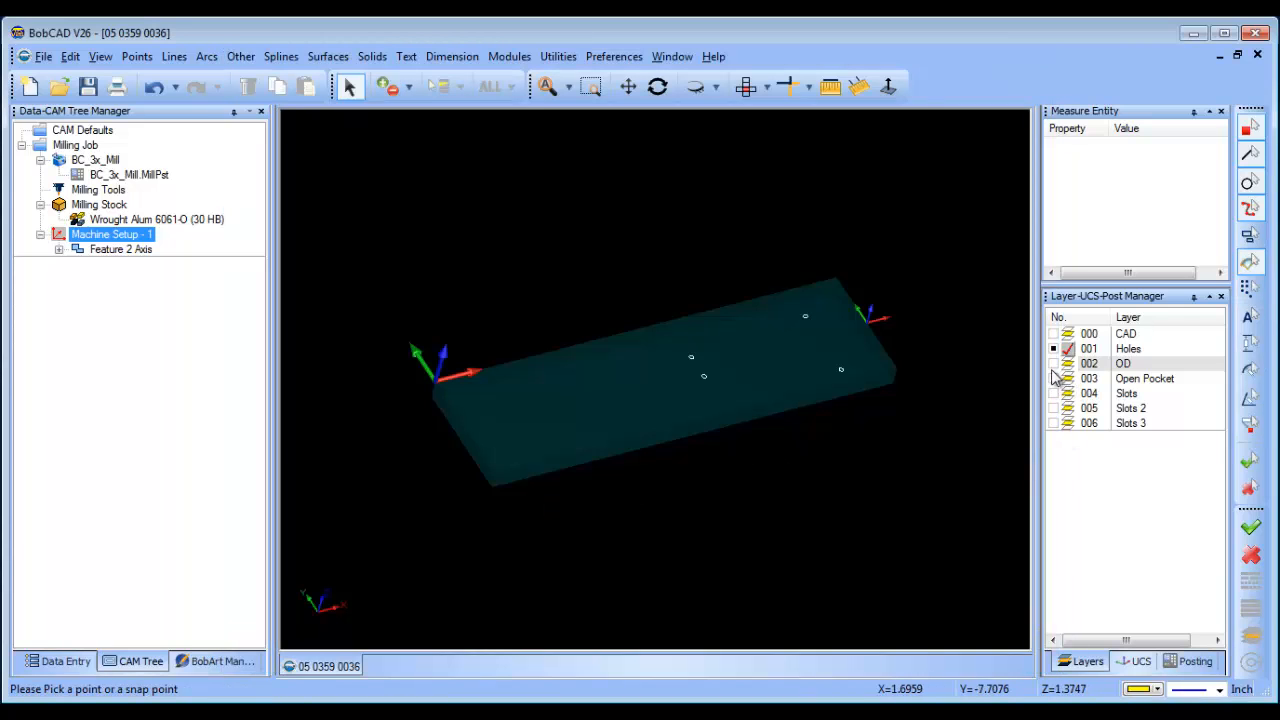
left_click(815, 404)
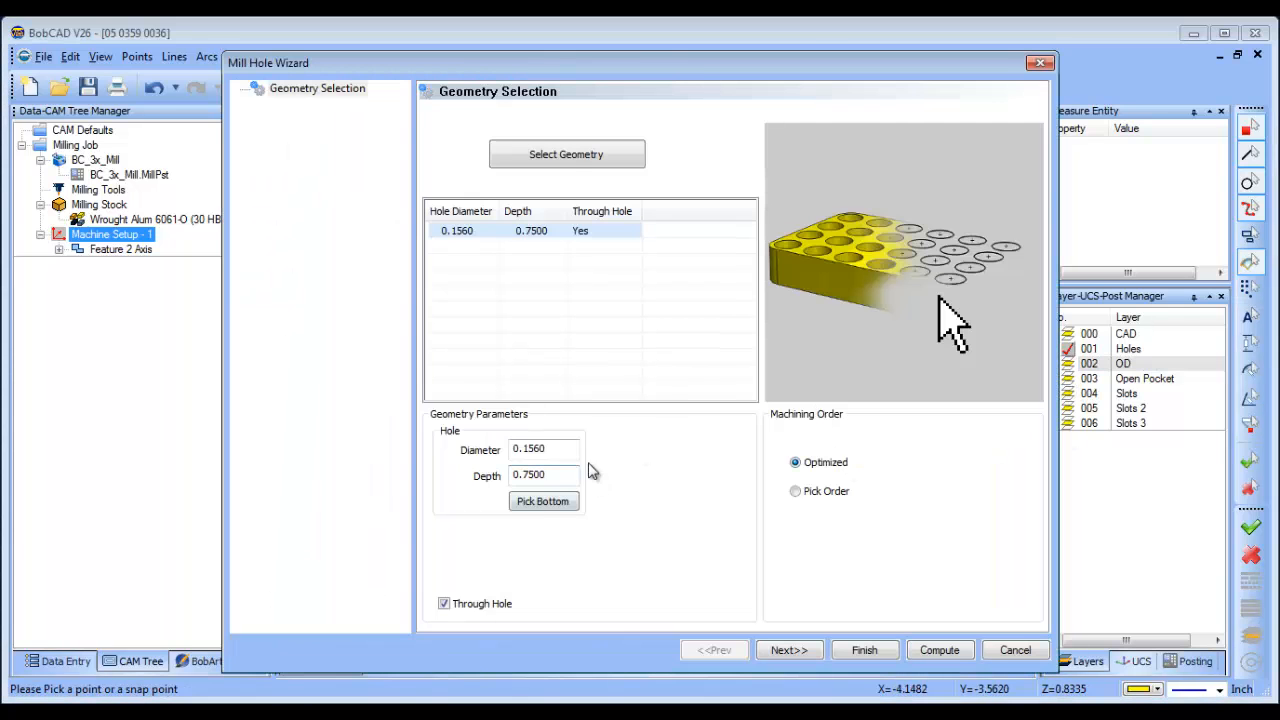
left_click(790, 650)
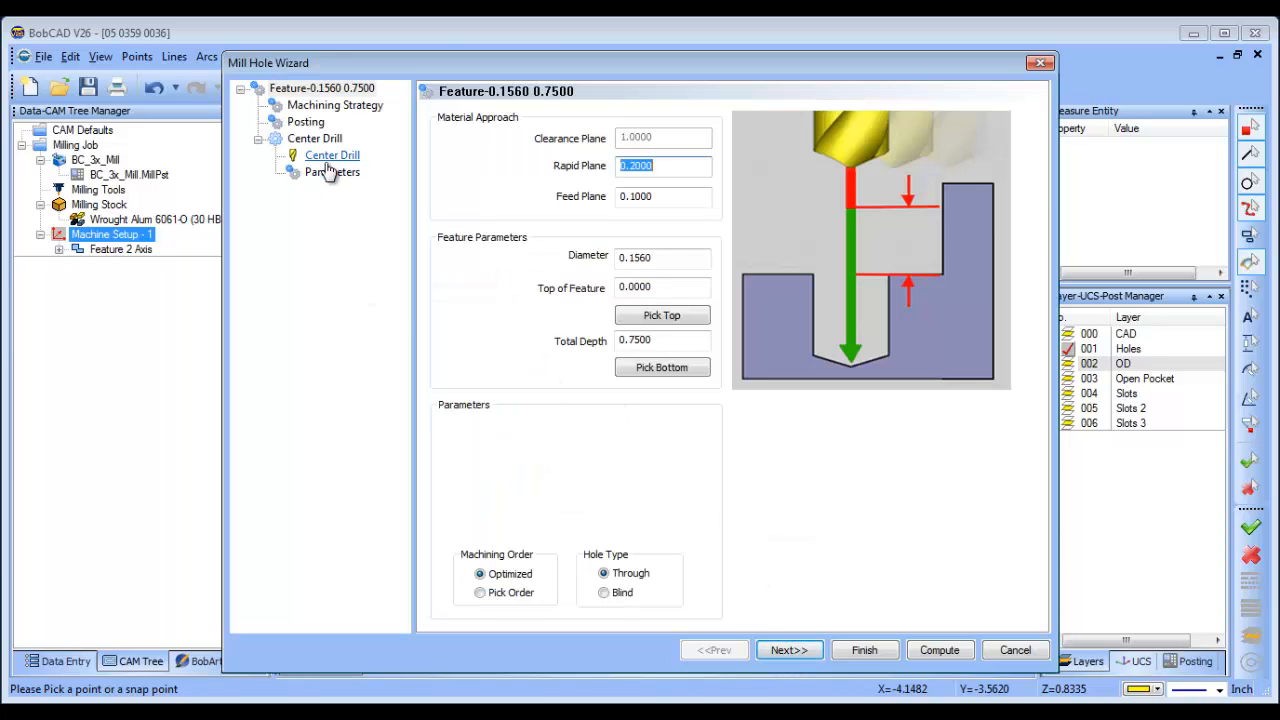
Step: Apply the Hole template as the machining strategy, with Center Drill and Drill operations
left_click(335, 105)
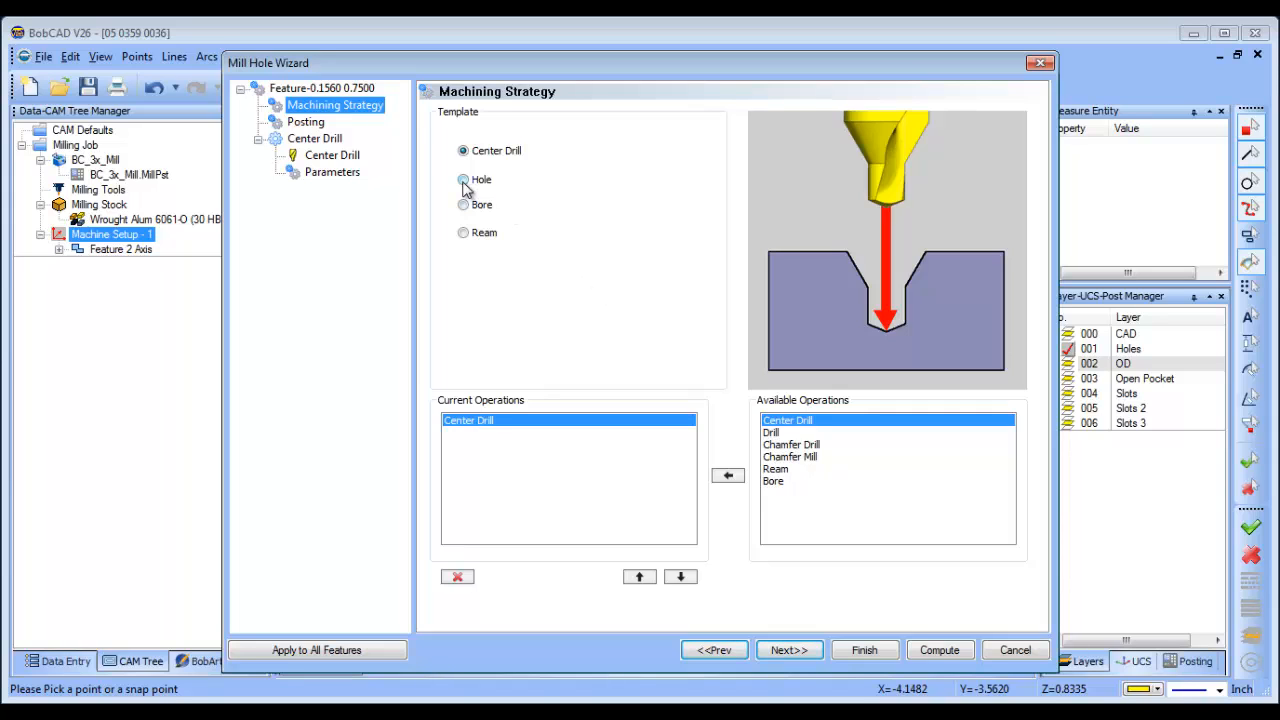
left_click(463, 181)
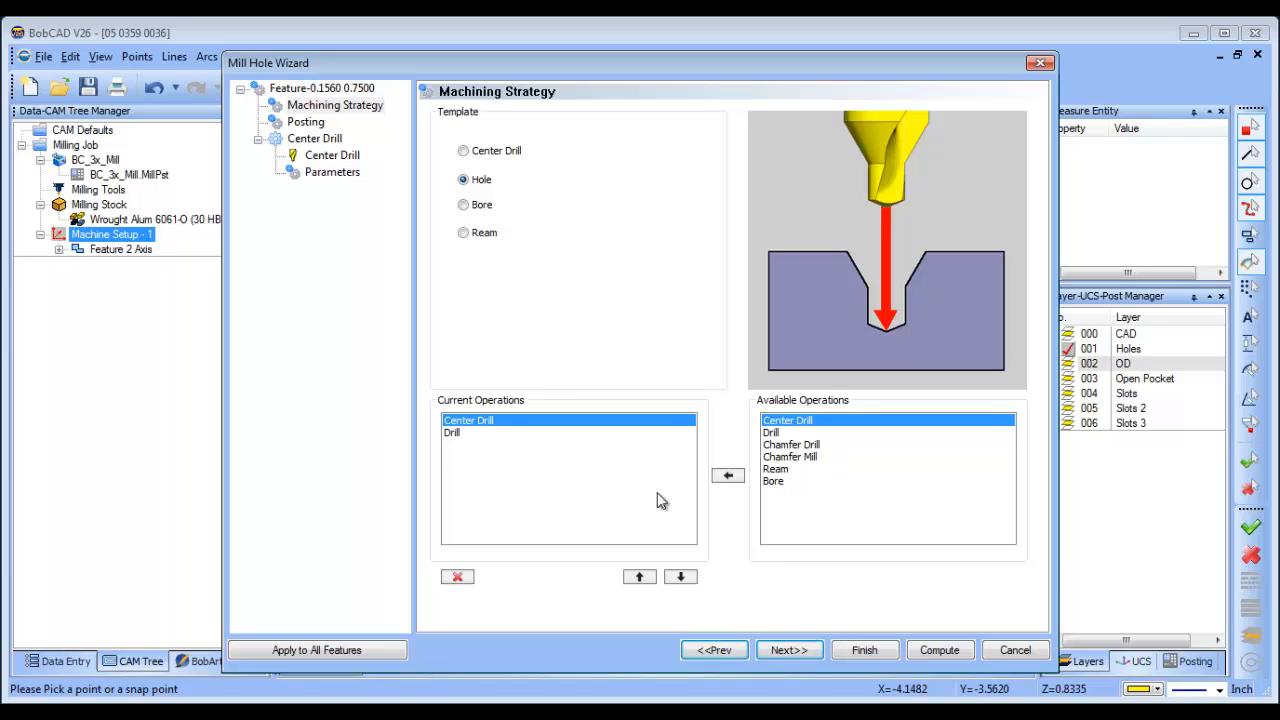
left_click(803, 658)
Step: Review the center drill and drill tool data and the drill's cutting-condition depth parameters
left_click(327, 157)
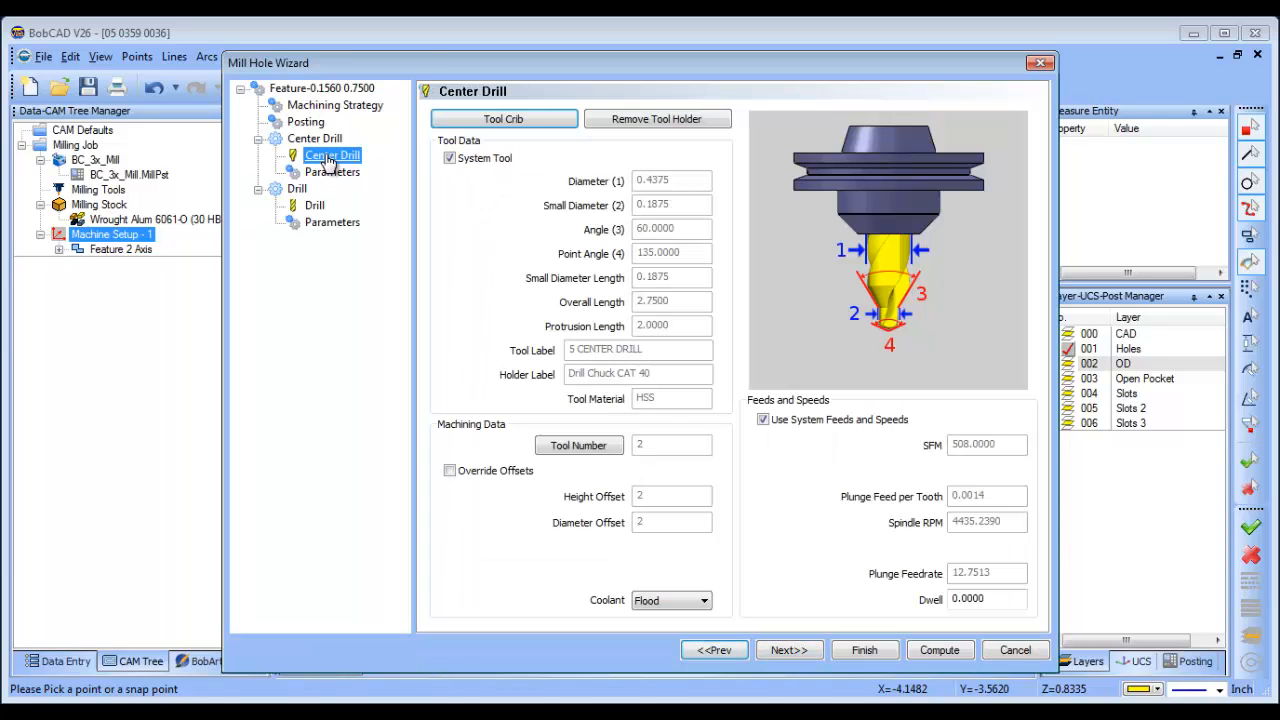
left_click(315, 206)
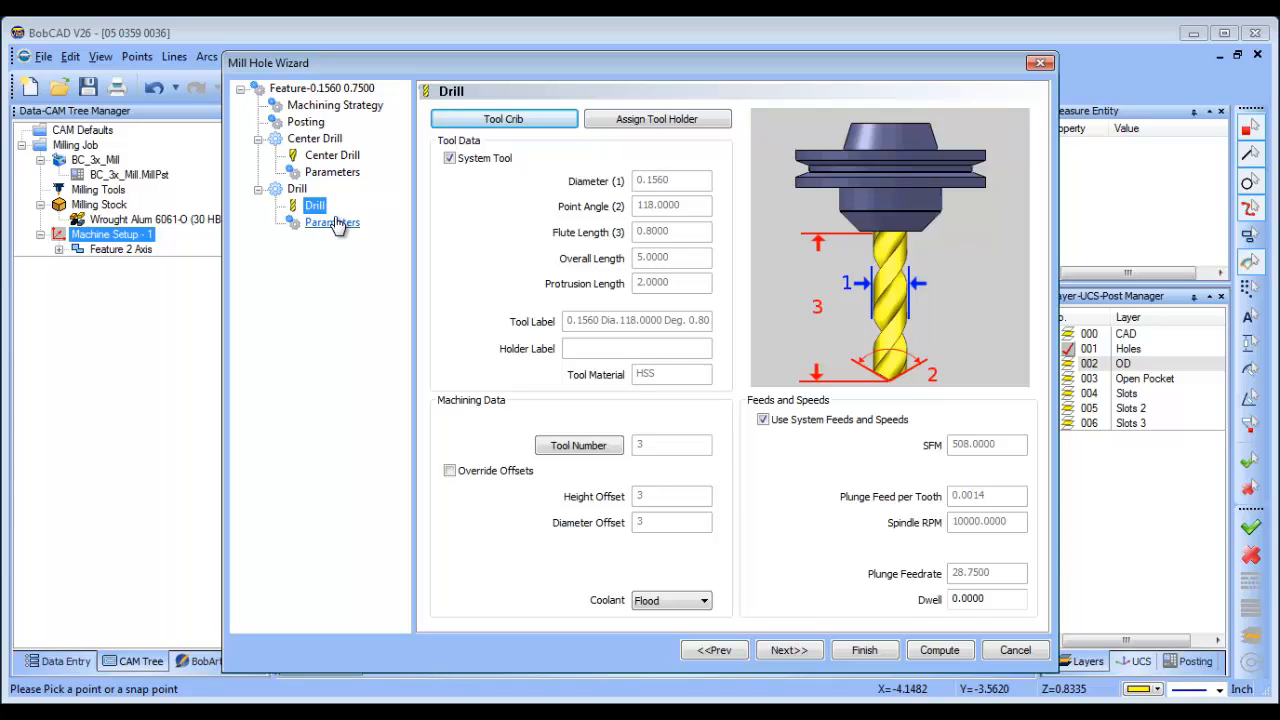
left_click(333, 222)
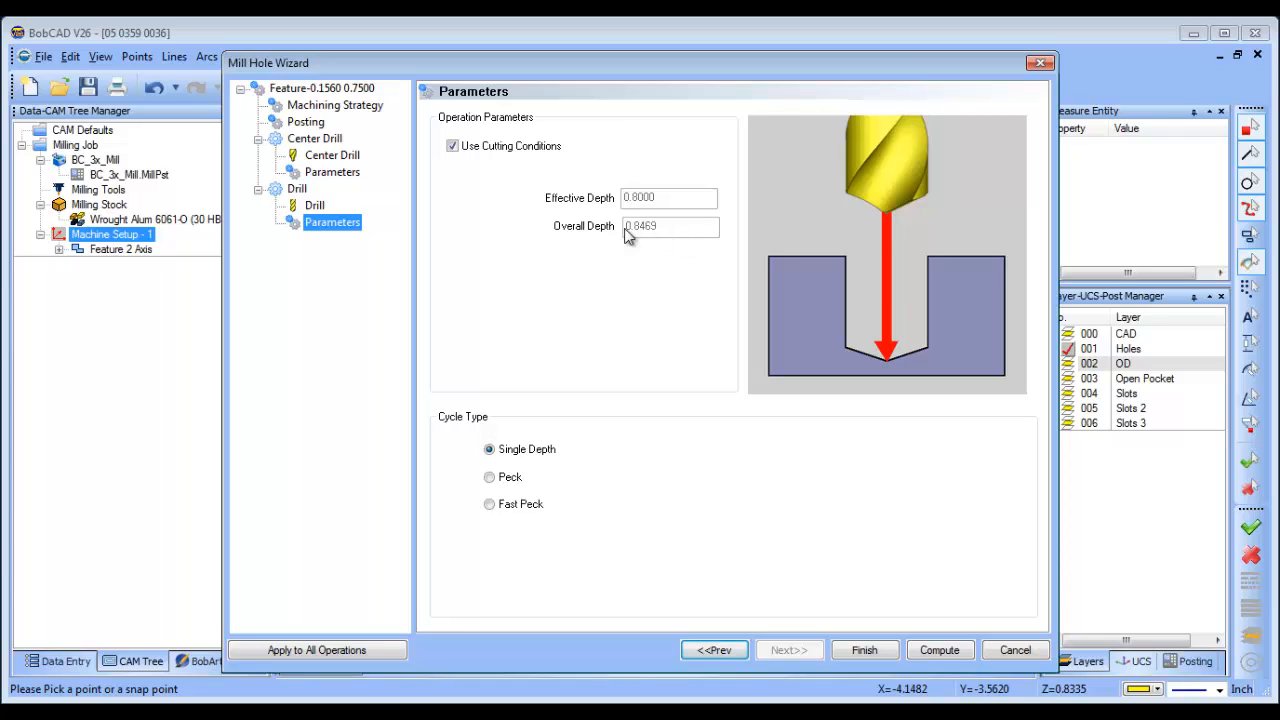
left_click(452, 146)
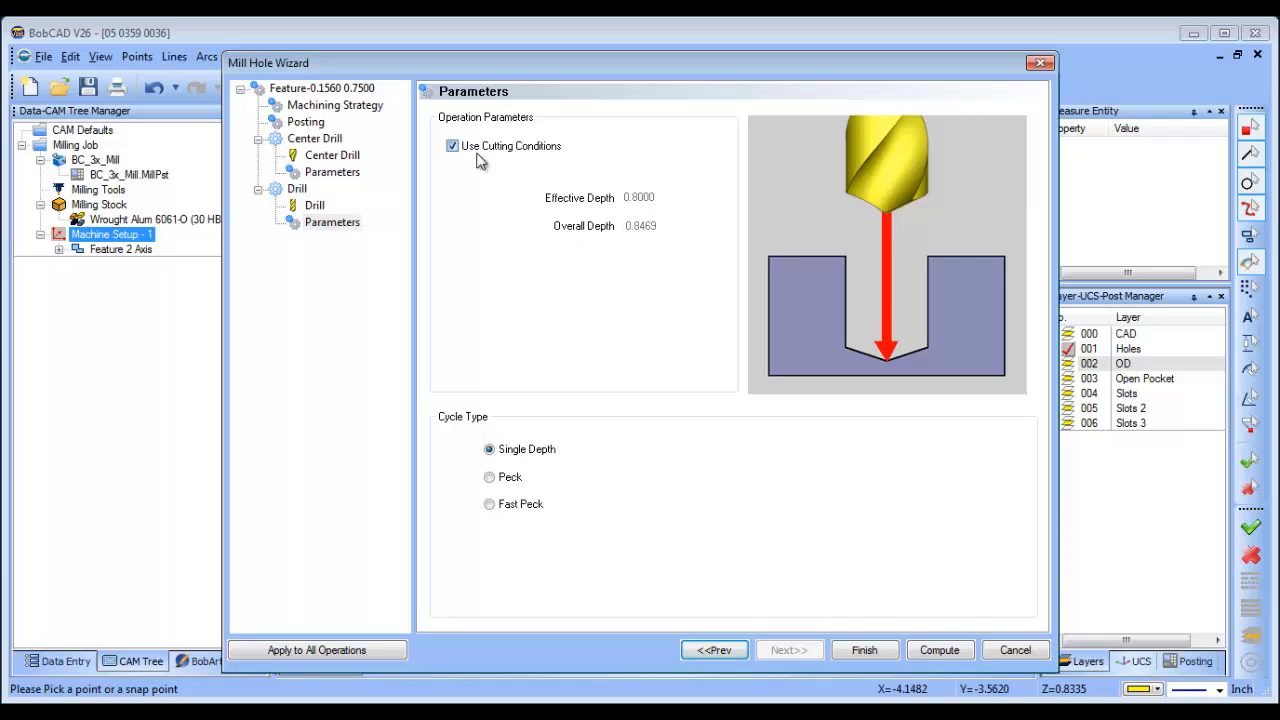
left_click(664, 226)
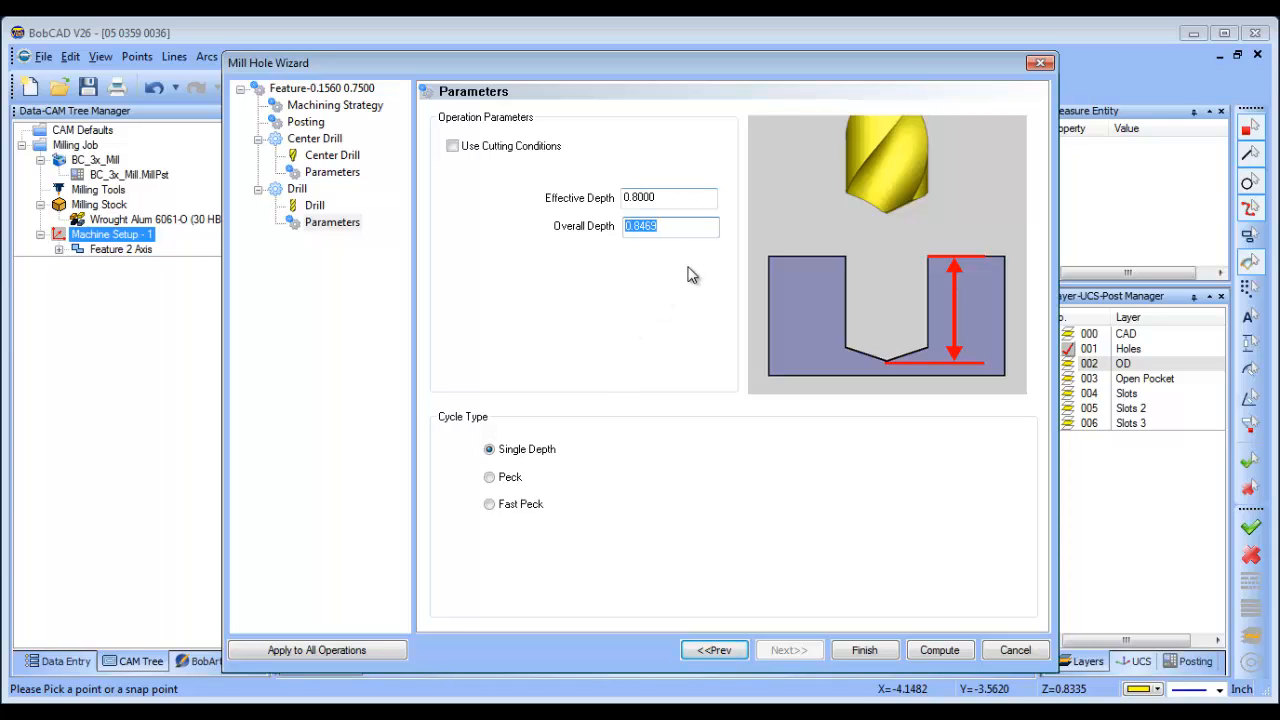
left_click(452, 146)
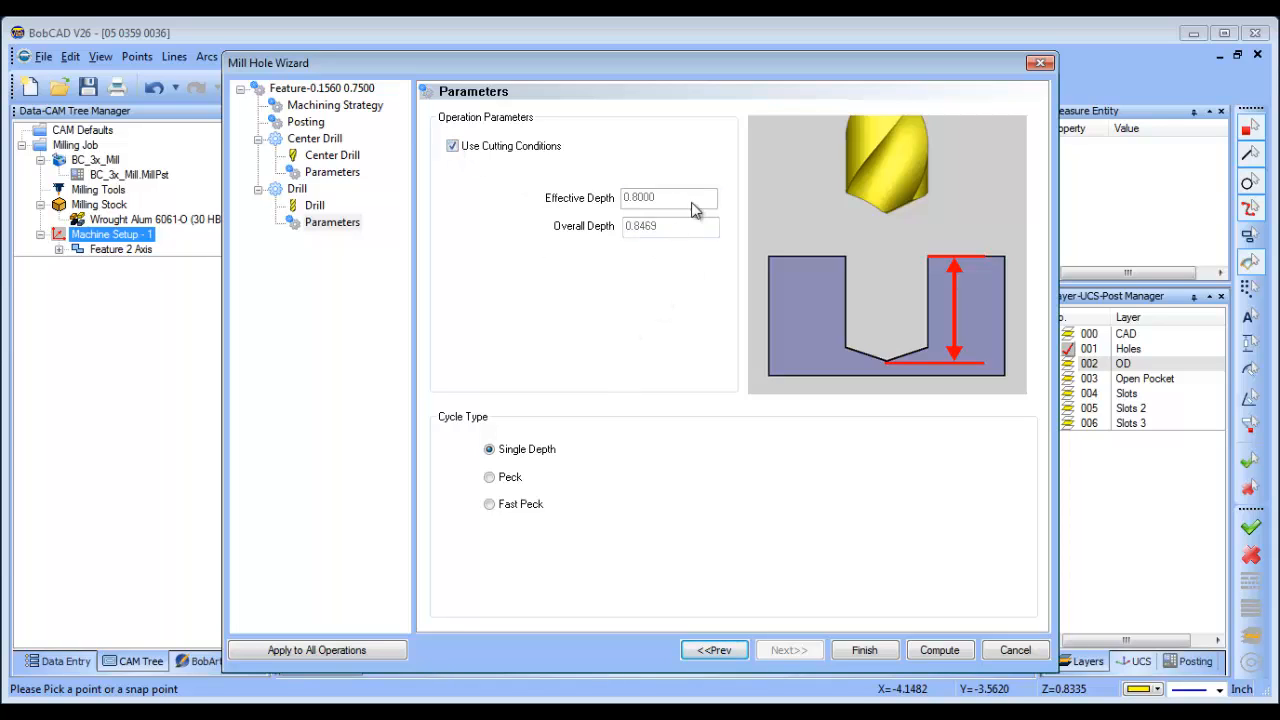
Step: Check the center drill tool and compute the toolpath for the drilled holes
left_click(327, 160)
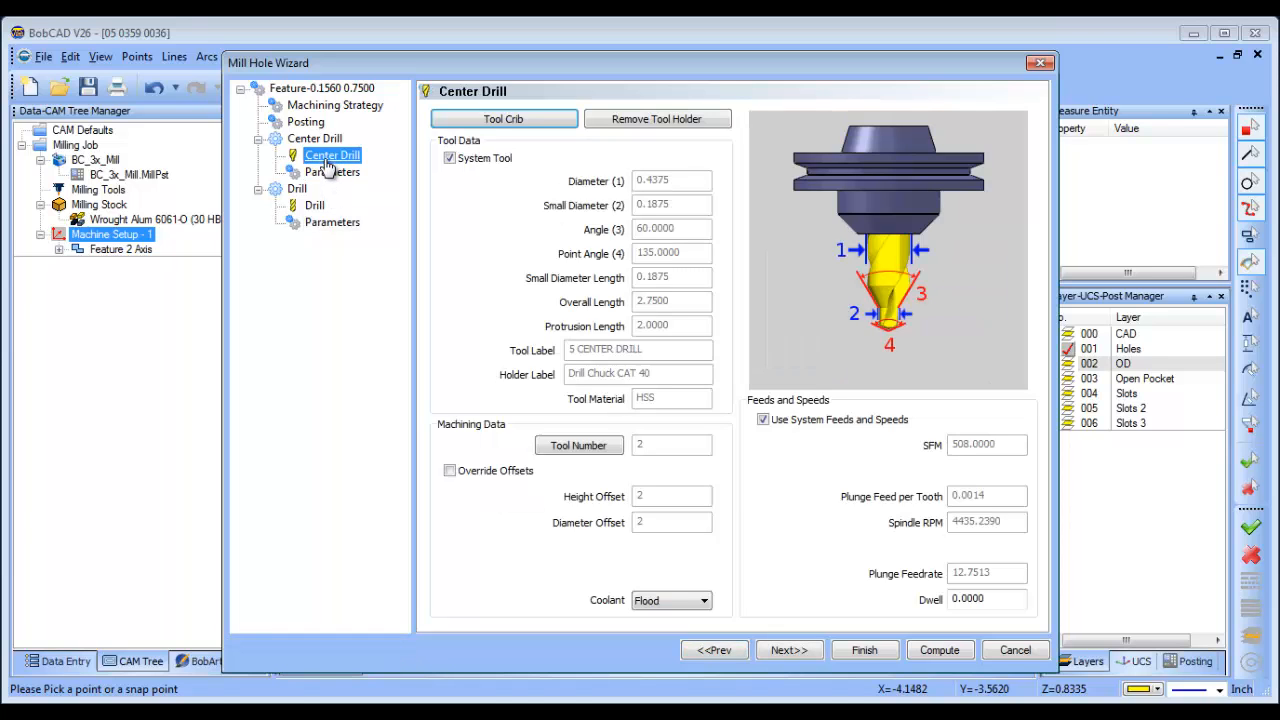
left_click(940, 650)
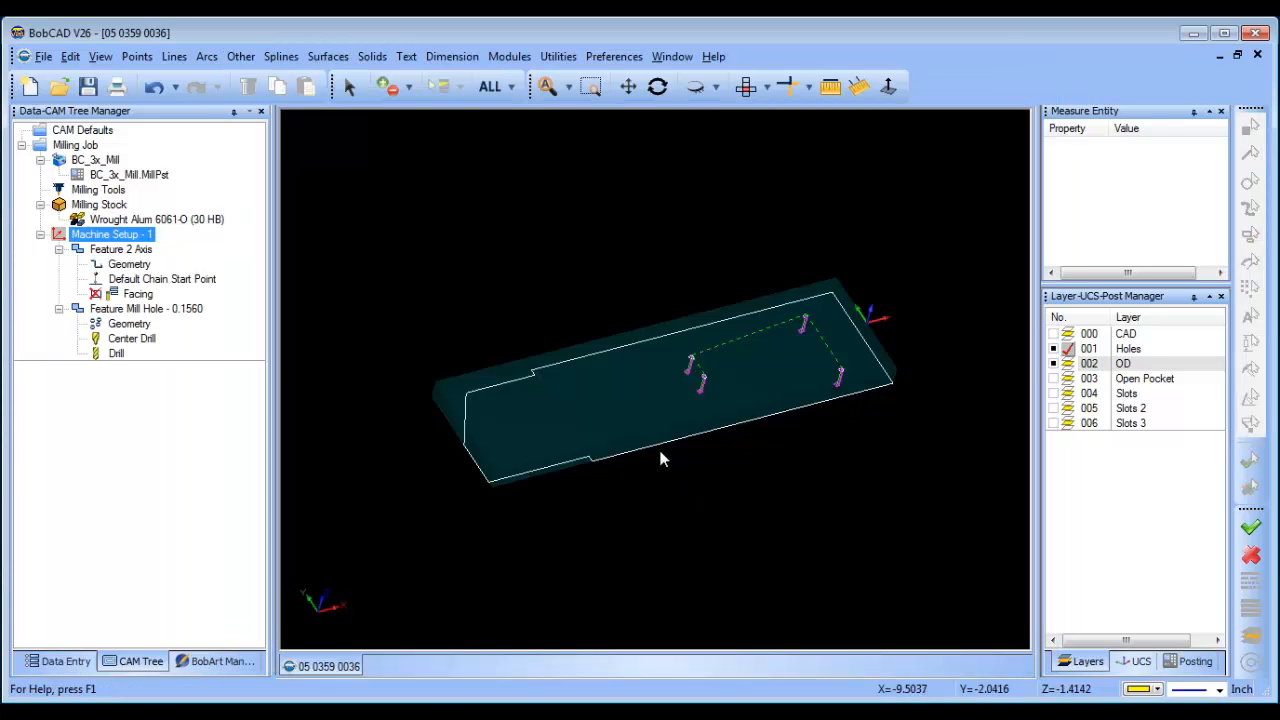
middle_click_drag(660, 459, 761, 463)
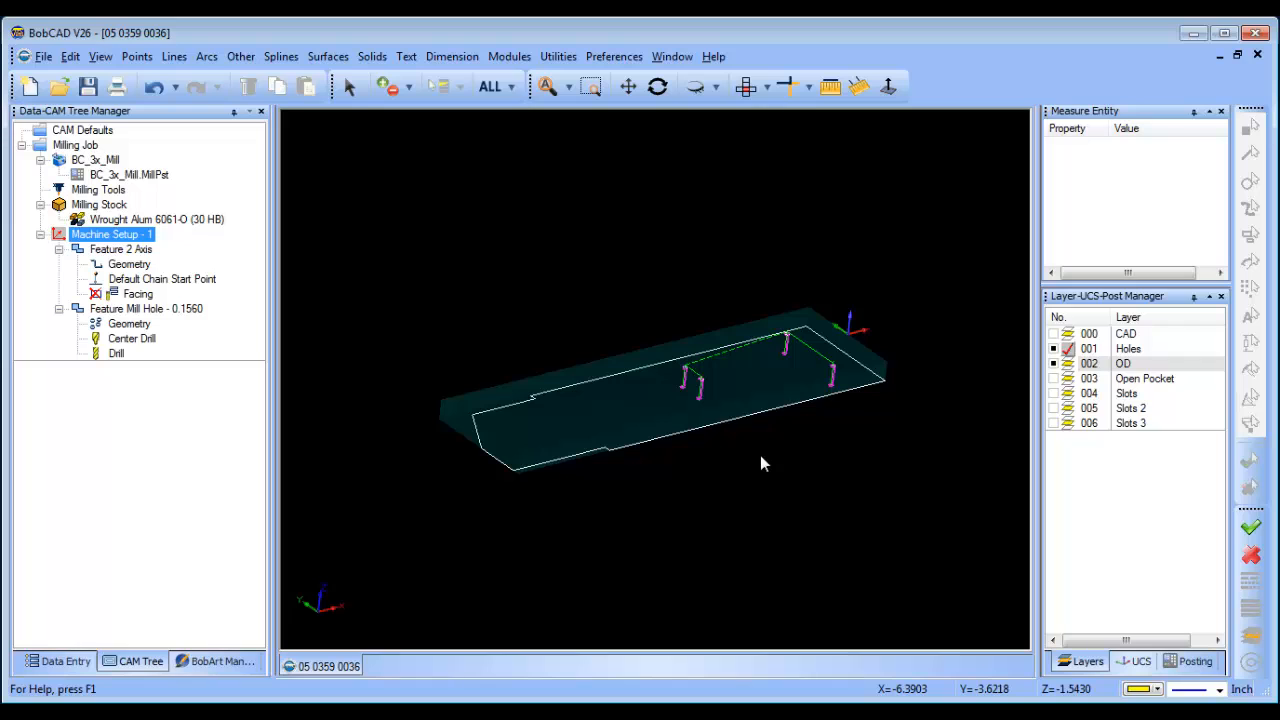
Step: Blank the toolpath of the 0.1560 mill hole feature and collapse the feature in the CAM tree
right_click(125, 310)
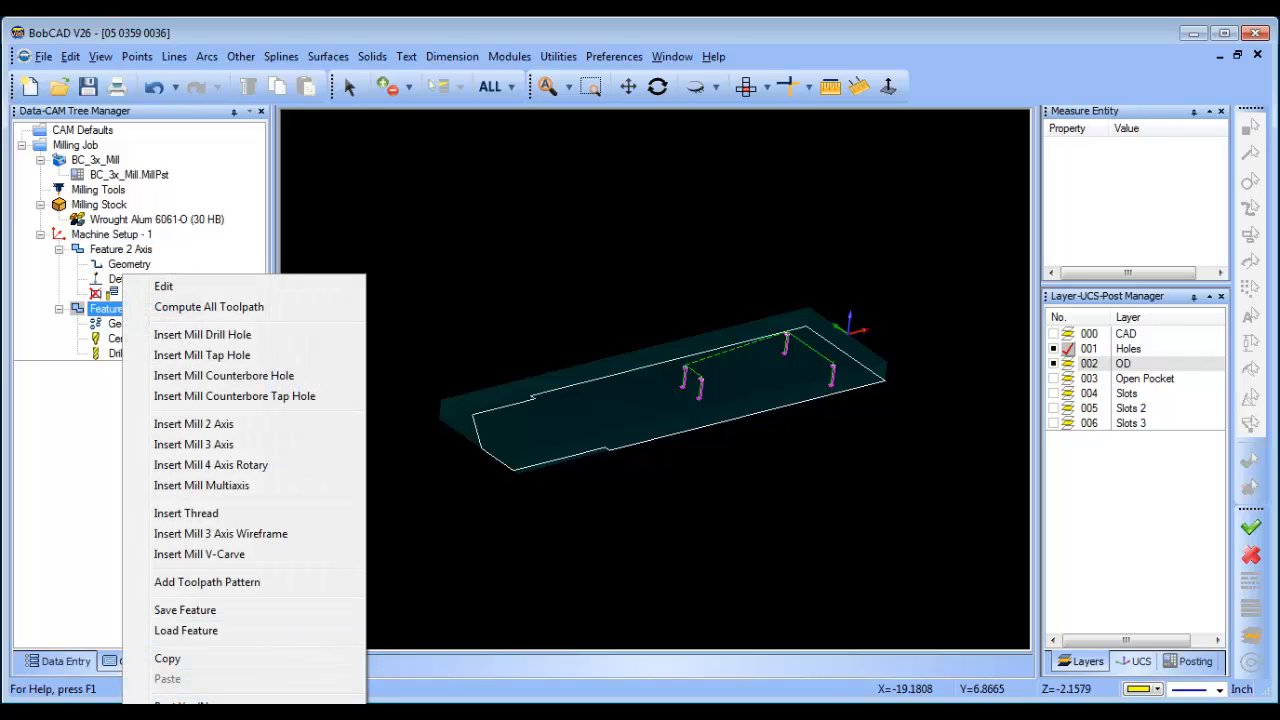
left_click(200, 715)
left_click(59, 309)
left_click(168, 279)
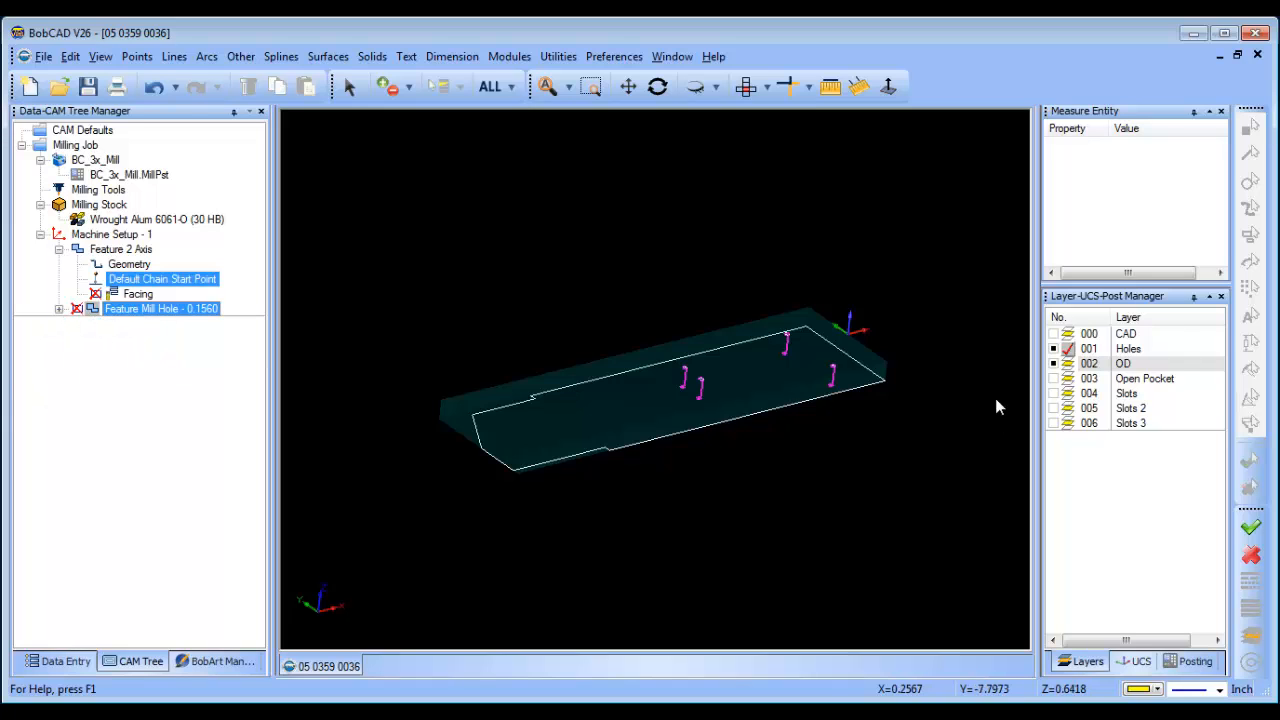
Step: Show the Open Pocket layer as the active layer and hide the OD layer
left_click(1053, 379)
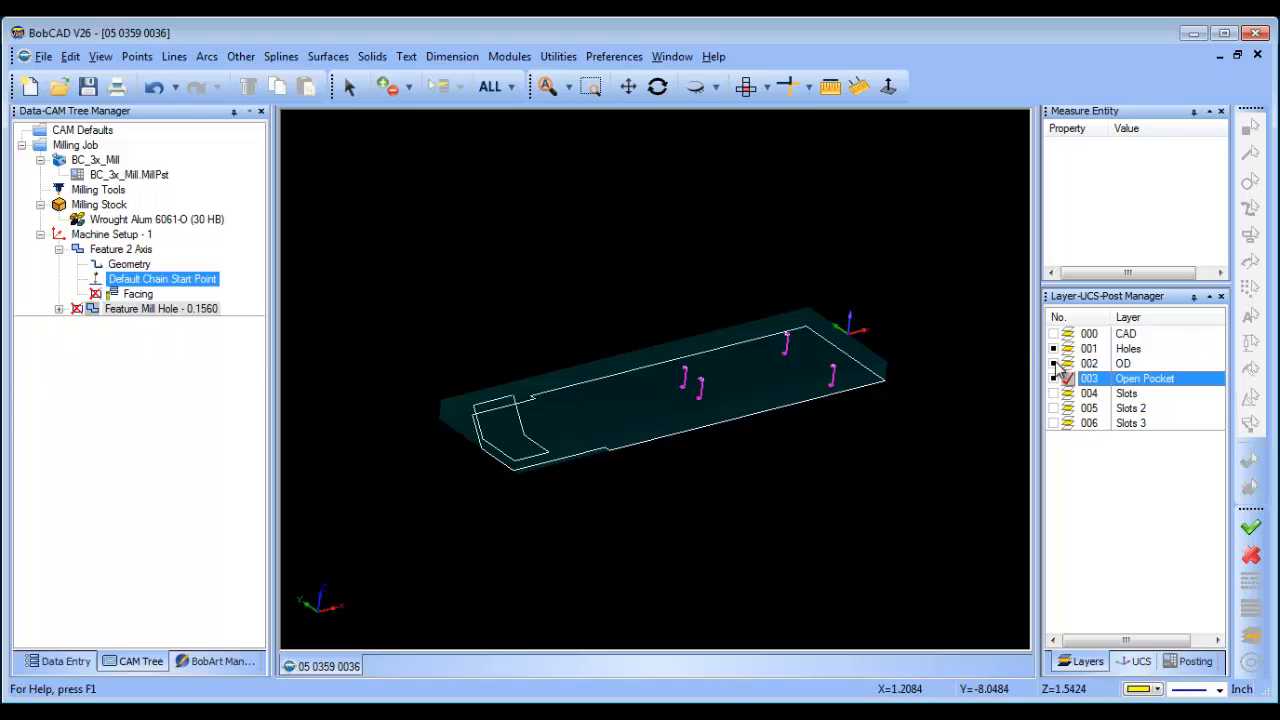
left_click(1053, 364)
middle_click_drag(691, 414, 671, 477)
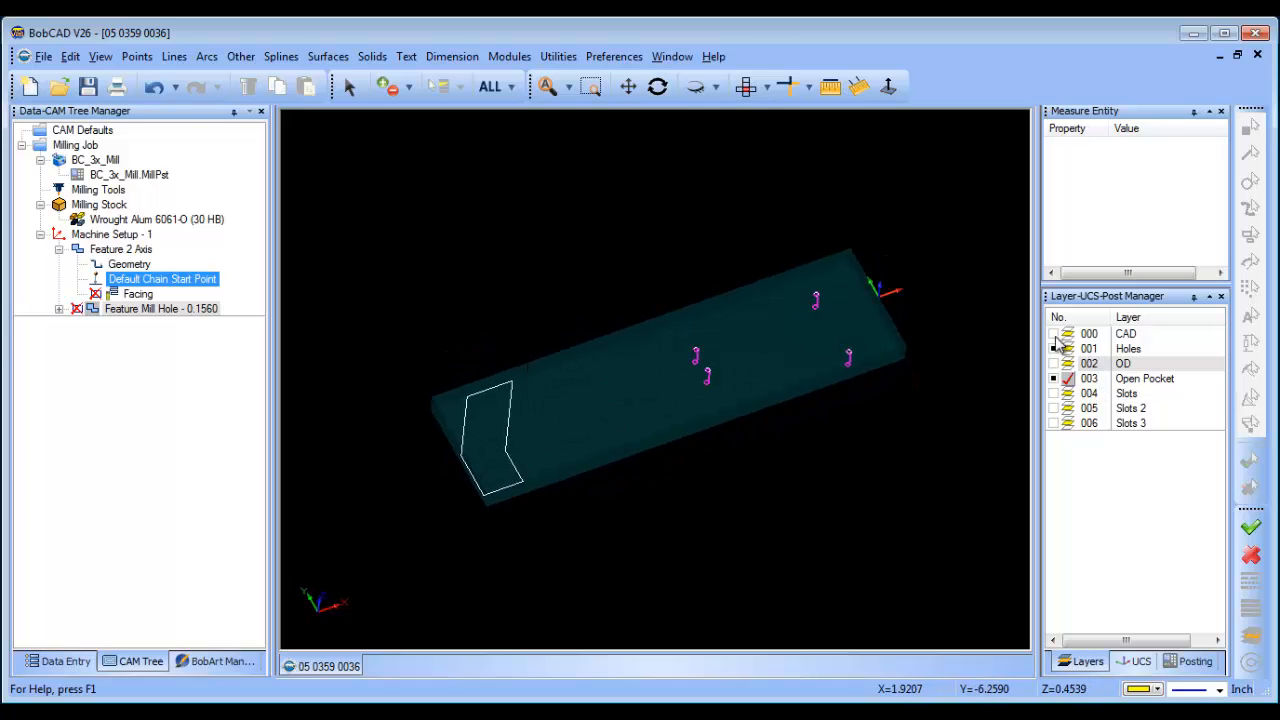
mouse_move(700, 525)
middle_mouse_down()
mouse_move(694, 451)
mouse_move(700, 520)
middle_mouse_up()
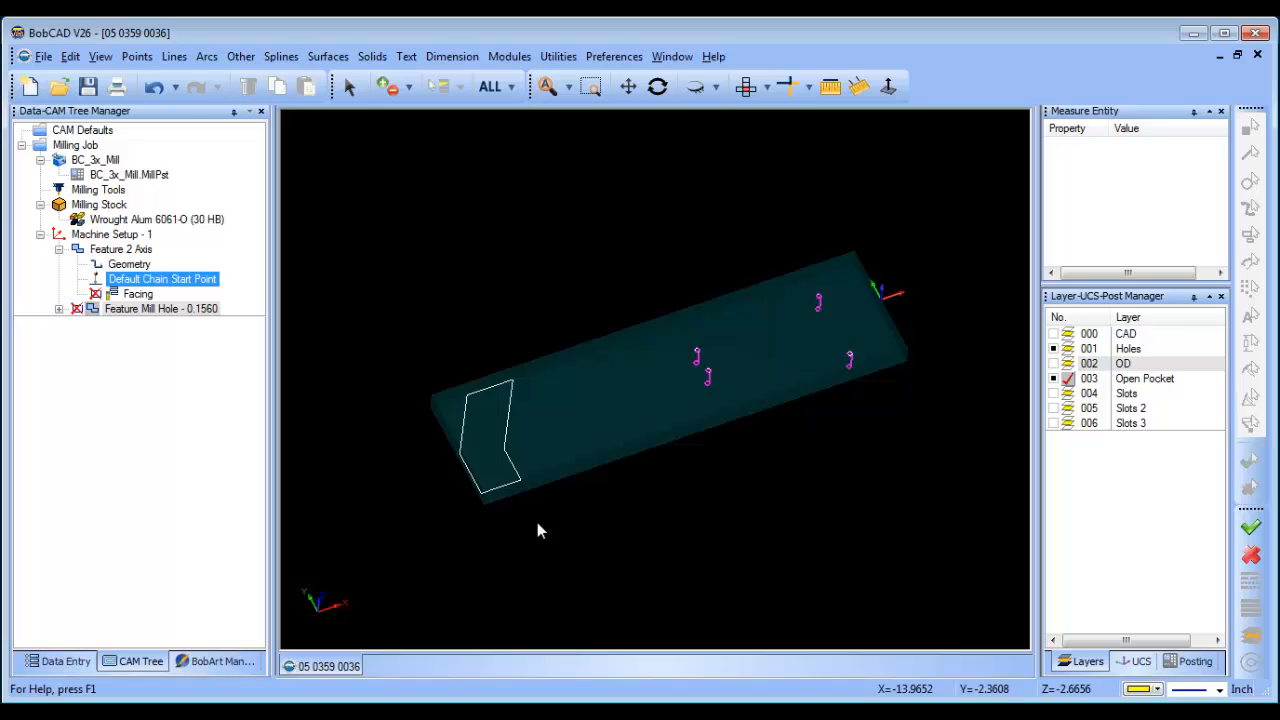
Step: Use Trim One Entity to extend the open pocket's angled end edge and adjoining long-side edge to a shared corner near the stock corner
left_click(809, 87)
left_click(828, 131)
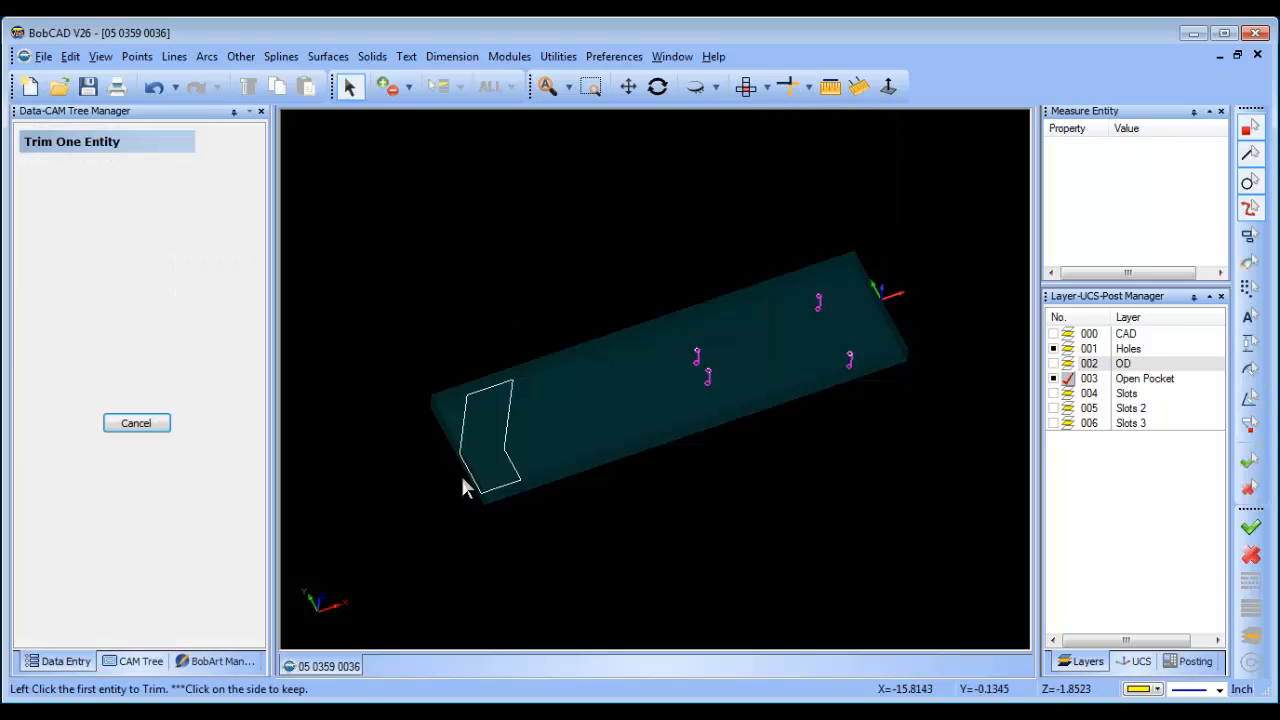
left_click(465, 464)
left_click(482, 390)
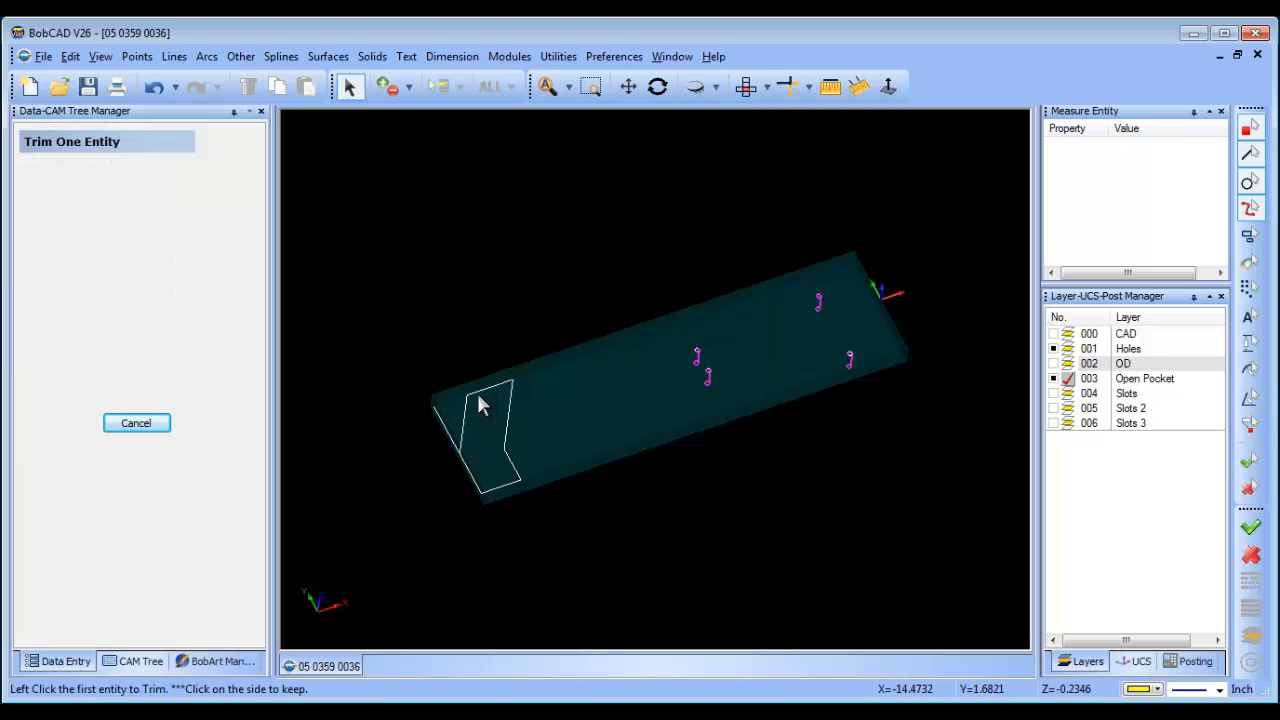
left_click(478, 391)
left_click(437, 409)
right_click(437, 408)
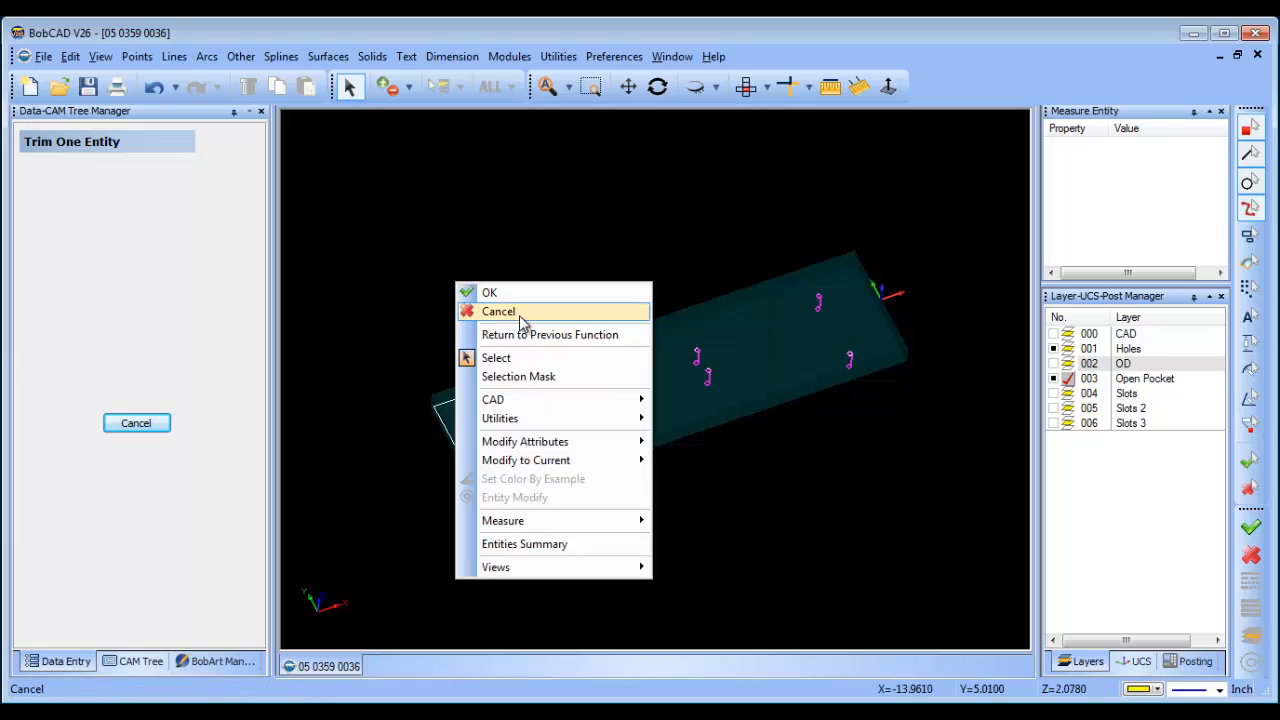
left_click(520, 316)
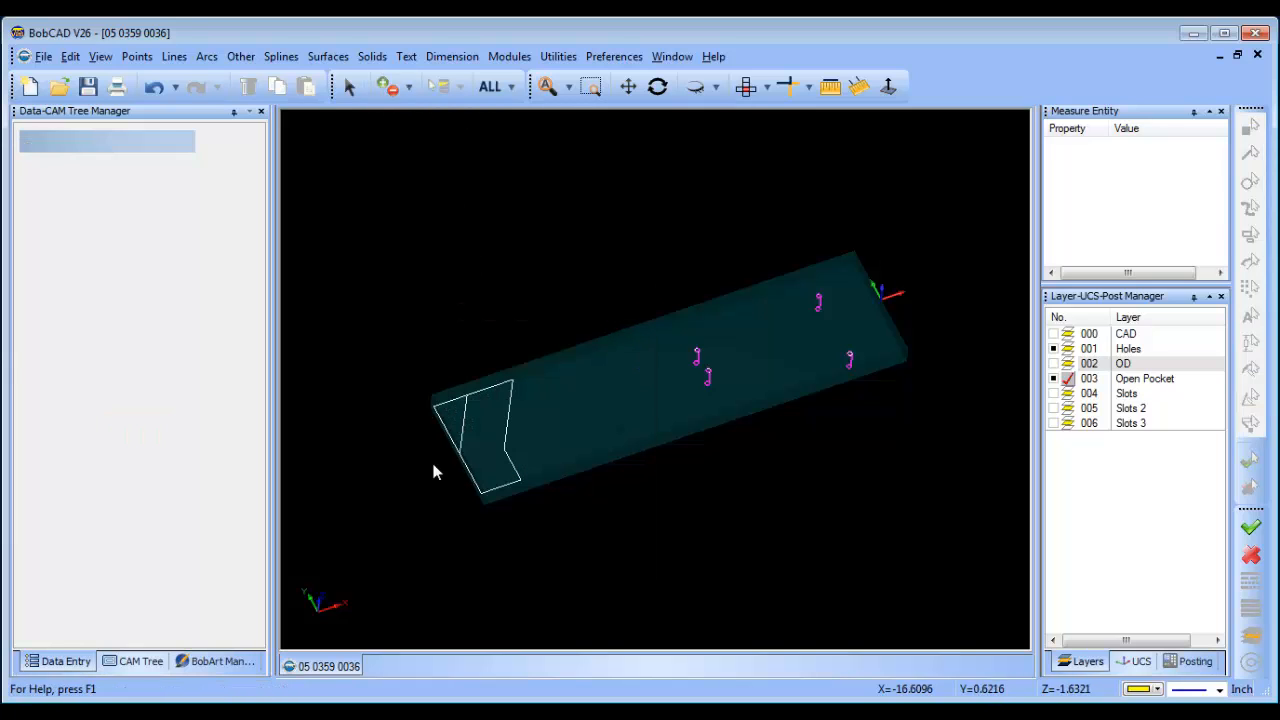
Step: Change the line style of the open pocket's three outer boundary edges along the stock to dashed
left_click(347, 89)
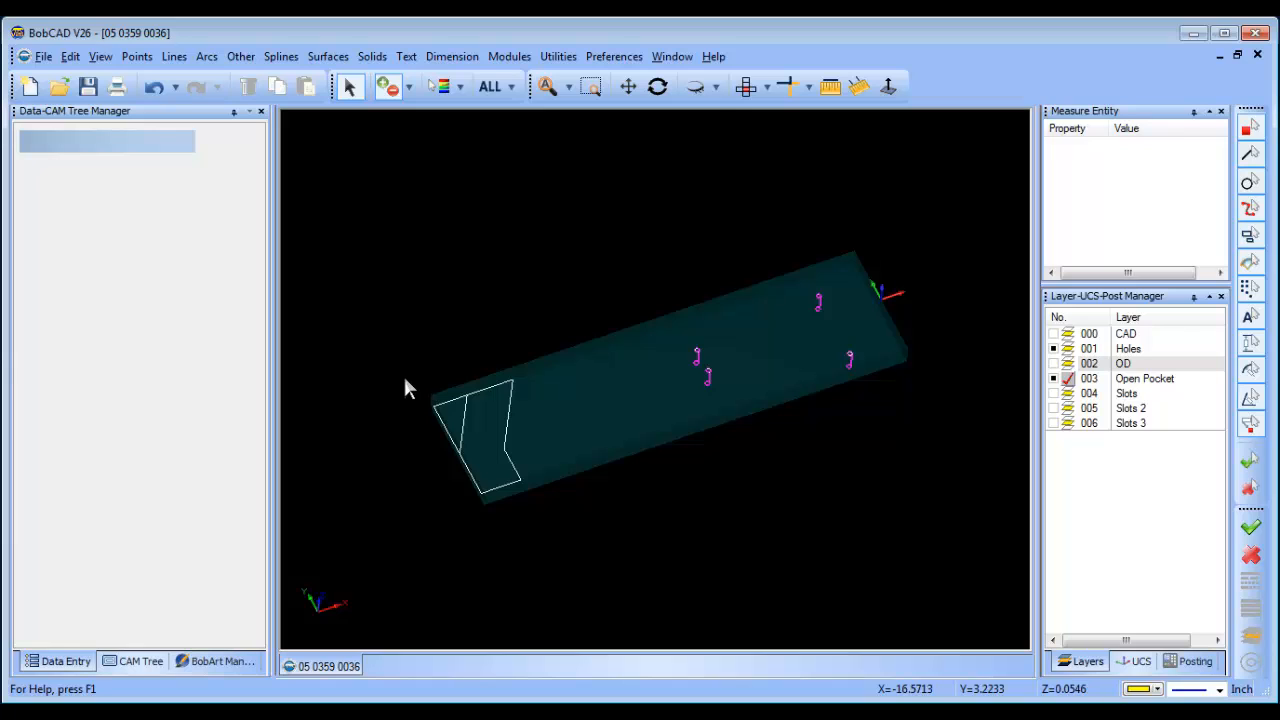
left_click(447, 434)
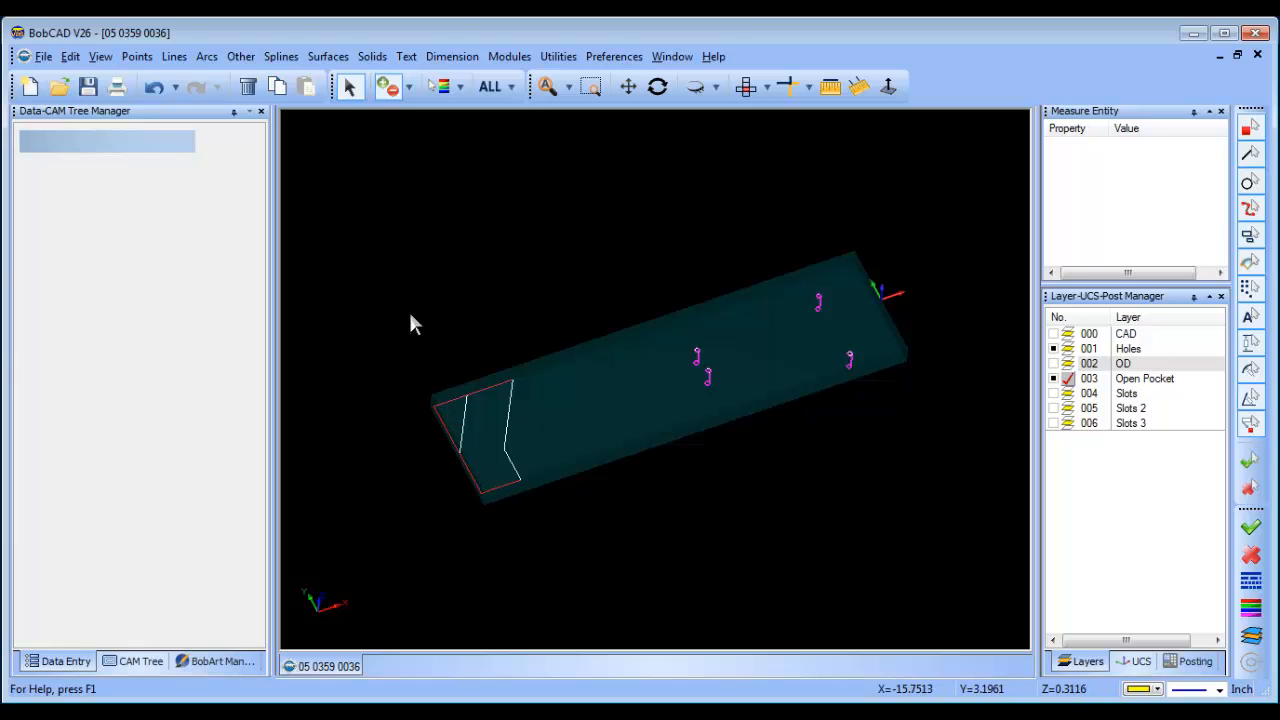
right_click(402, 248)
mouse_move(543, 407)
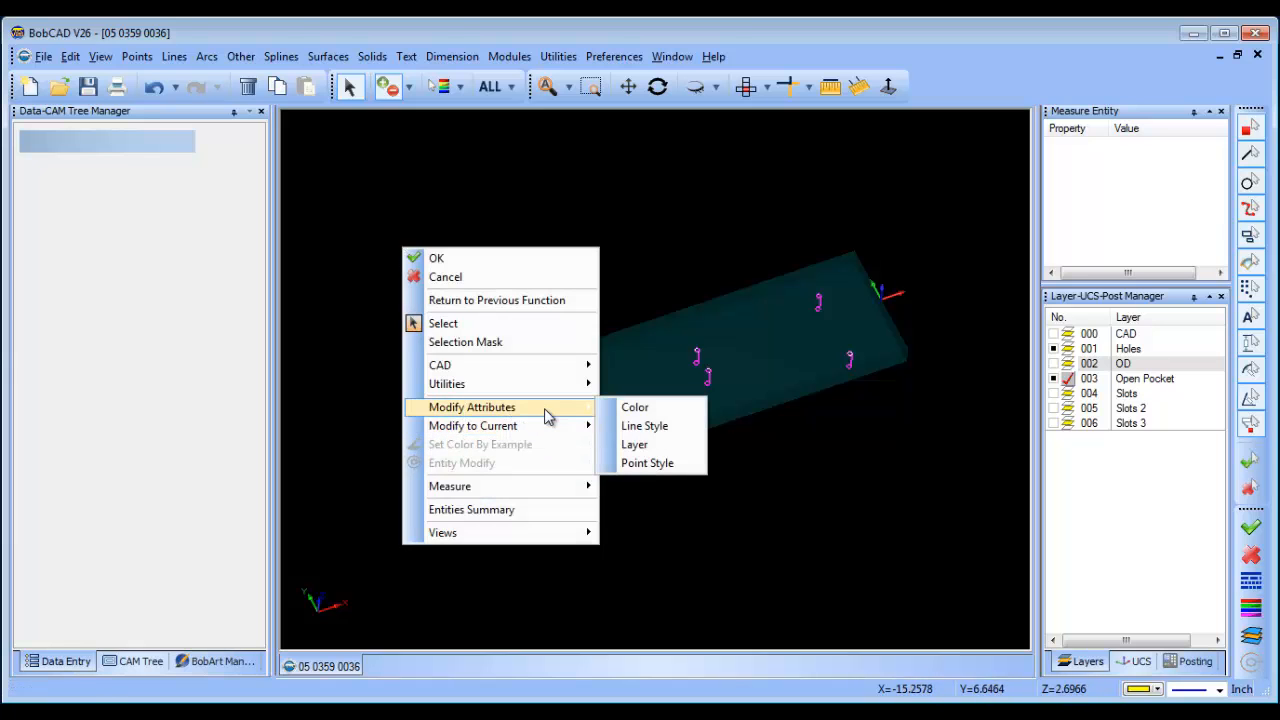
left_click(658, 427)
left_click(662, 325)
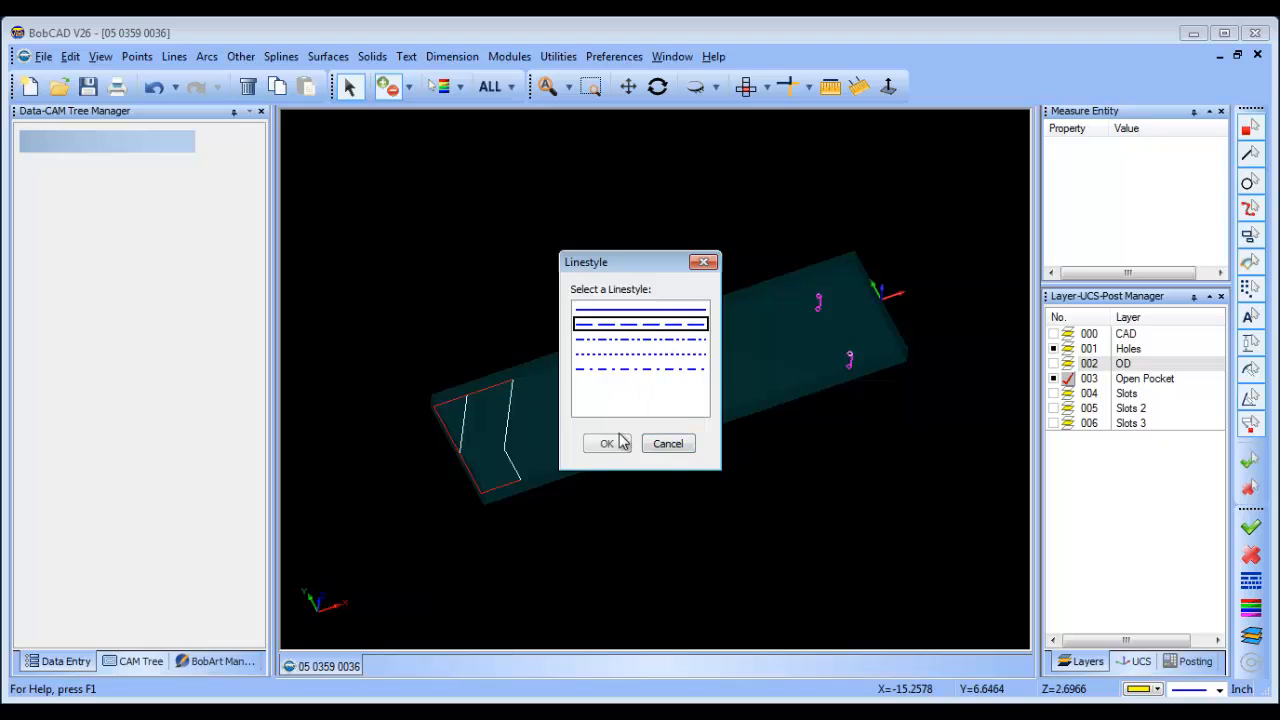
left_click(668, 446)
Step: Add a Mill 2 Axis feature to Machine Setup - 1 and select the closed open pocket boundary, dashed and solid edges, as its geometry
left_click(135, 661)
left_click(100, 261)
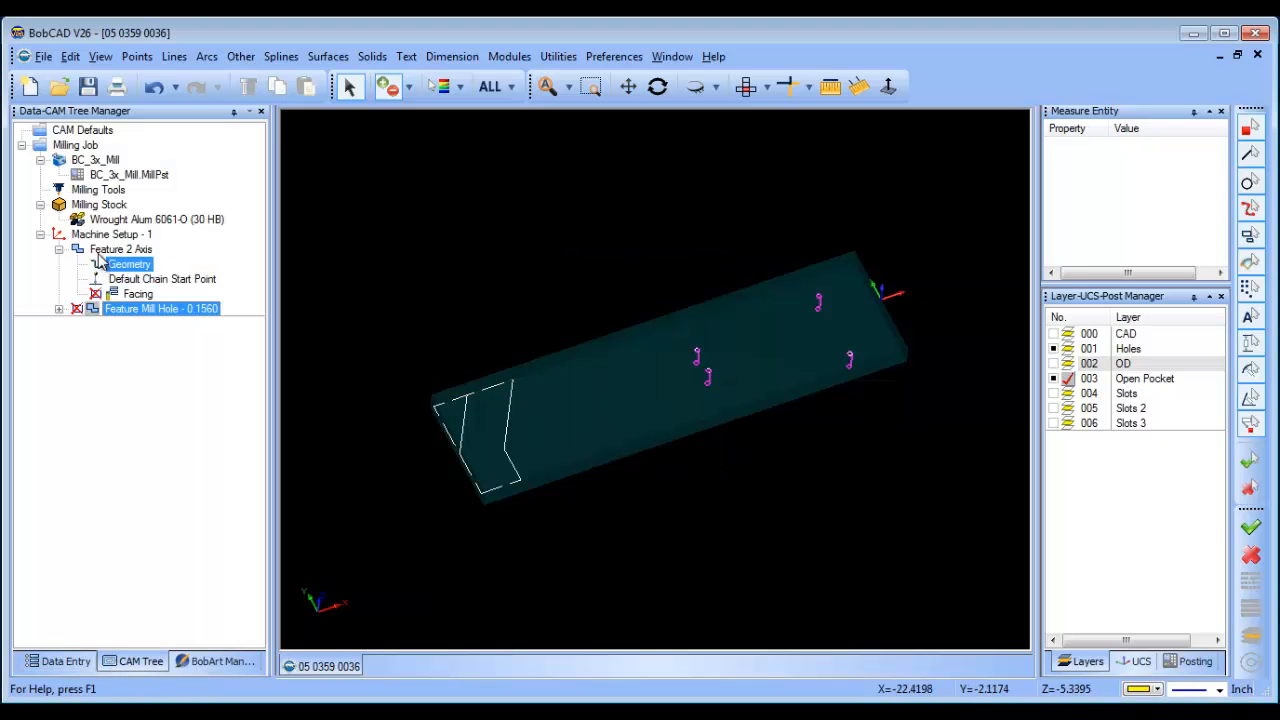
double_click(105, 250)
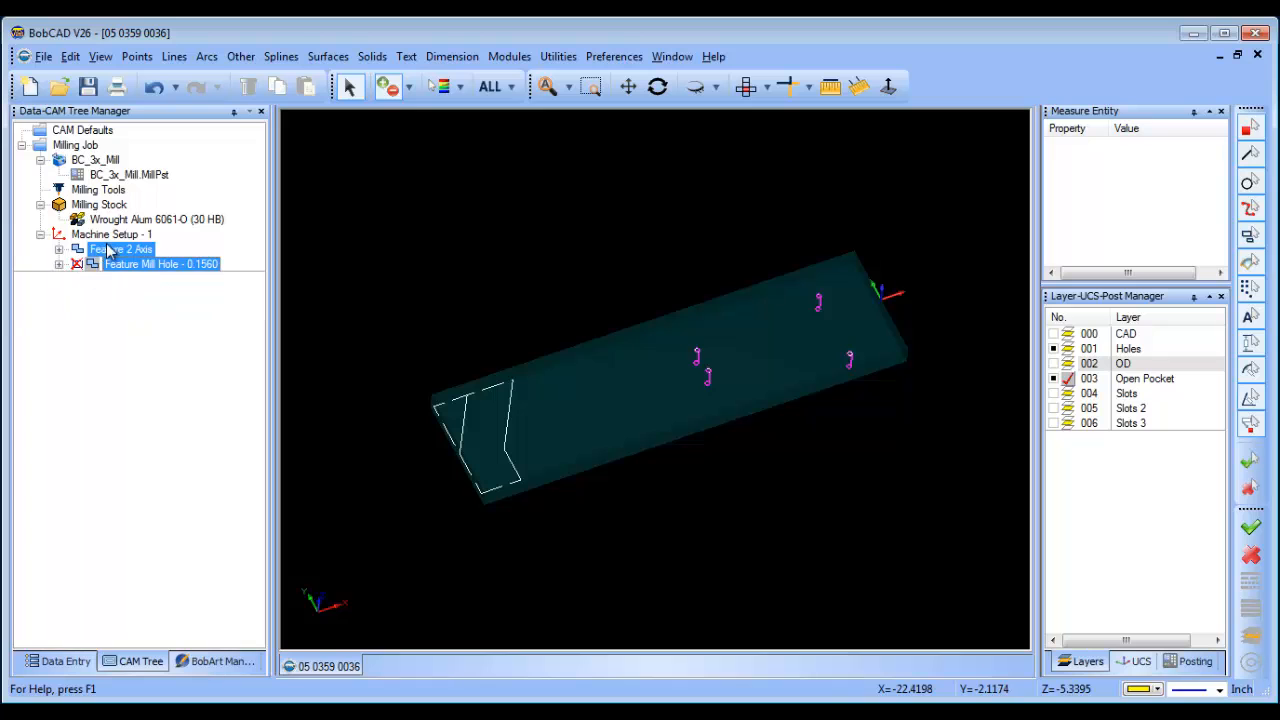
right_click(108, 252)
left_click(256, 373)
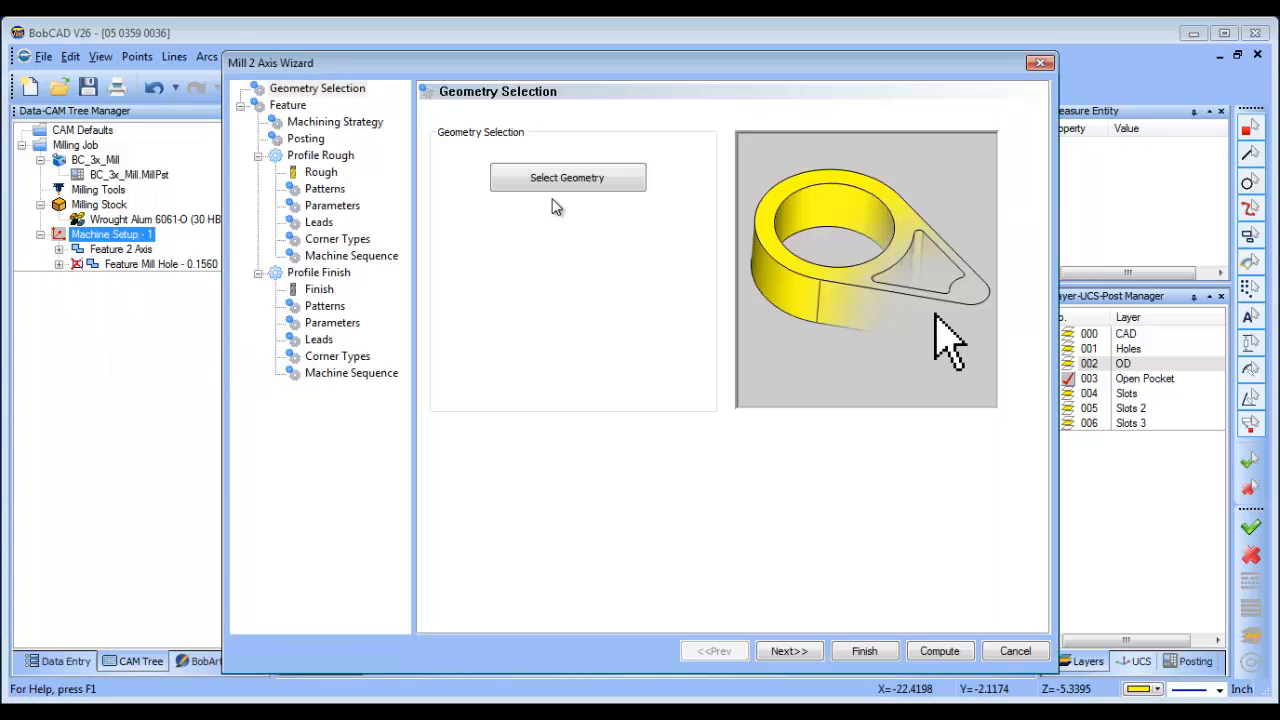
left_click(554, 184)
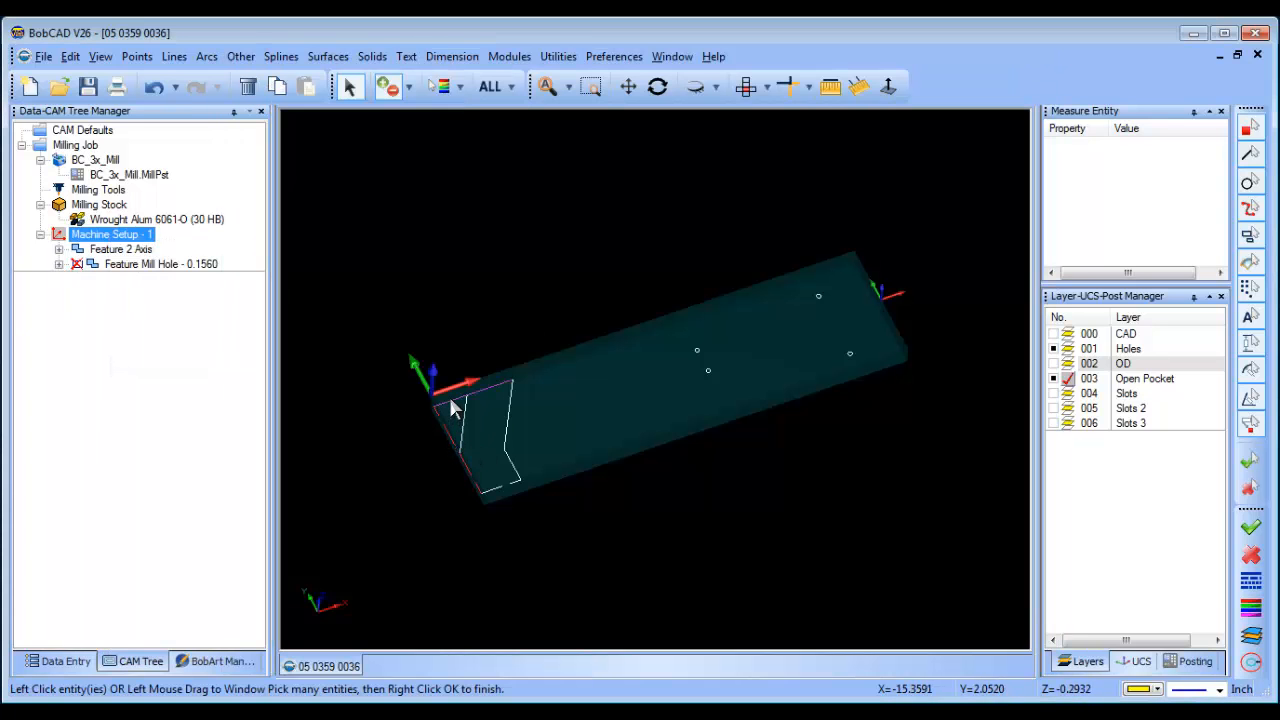
left_click(450, 400)
left_click(498, 489)
left_click(510, 467)
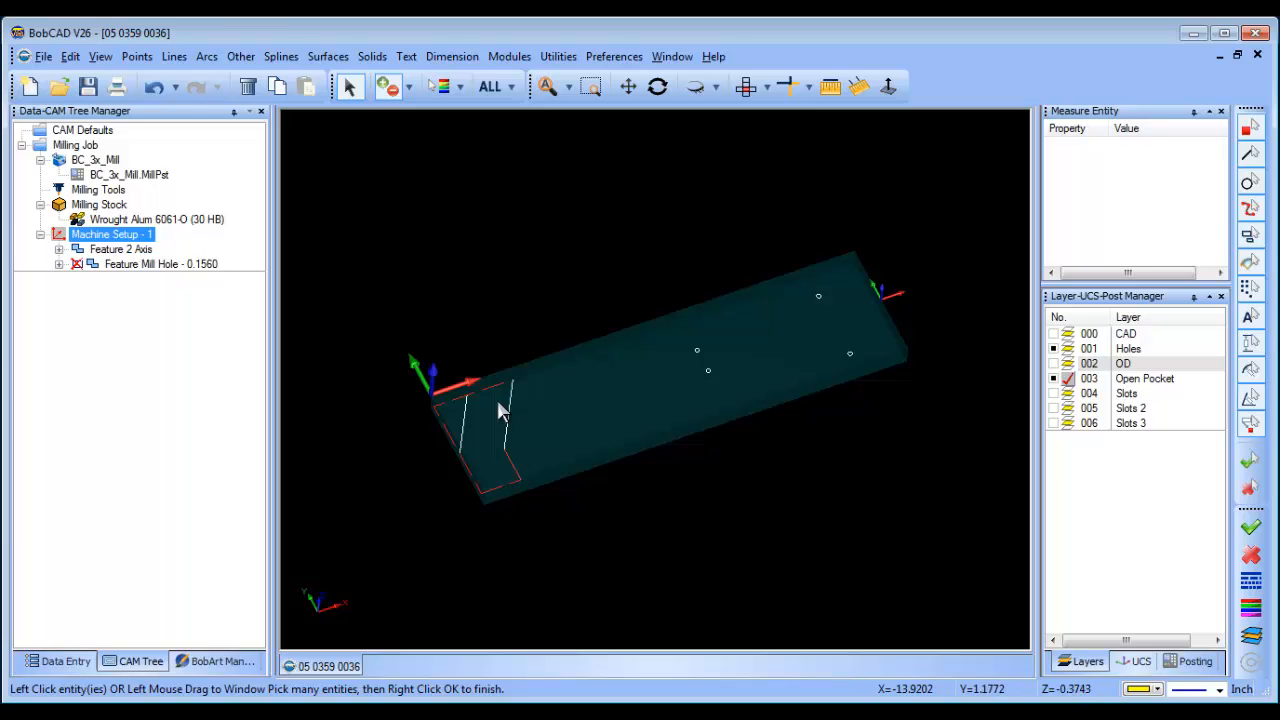
left_click(506, 410)
right_click(631, 432)
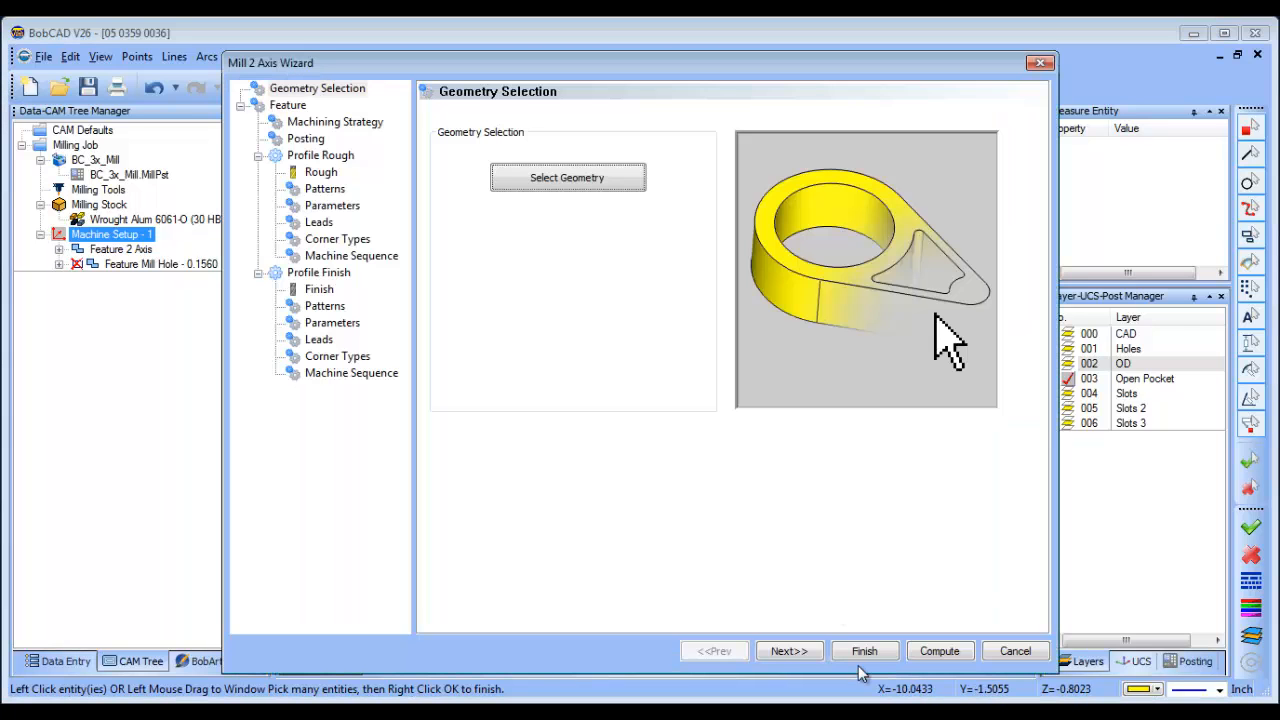
Step: Set the feature's total depth to 0.3750 by picking its bottom from the open pocket outline
left_click(788, 651)
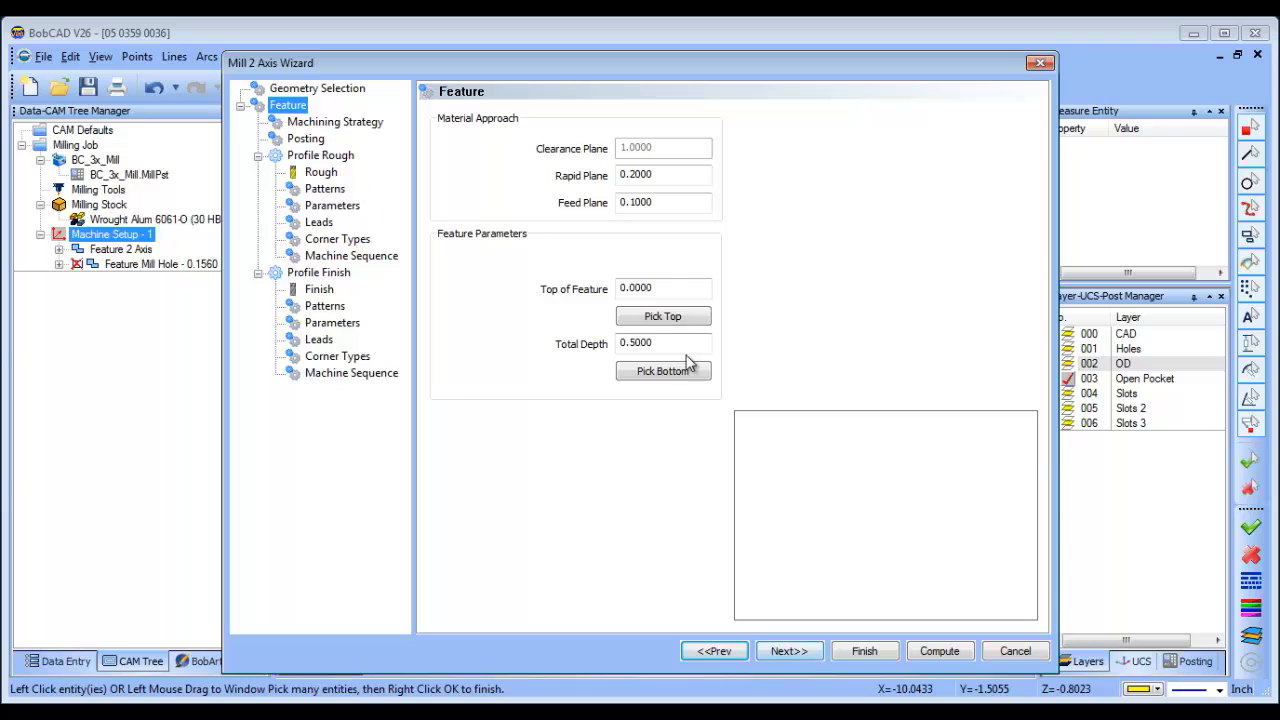
left_click(663, 371)
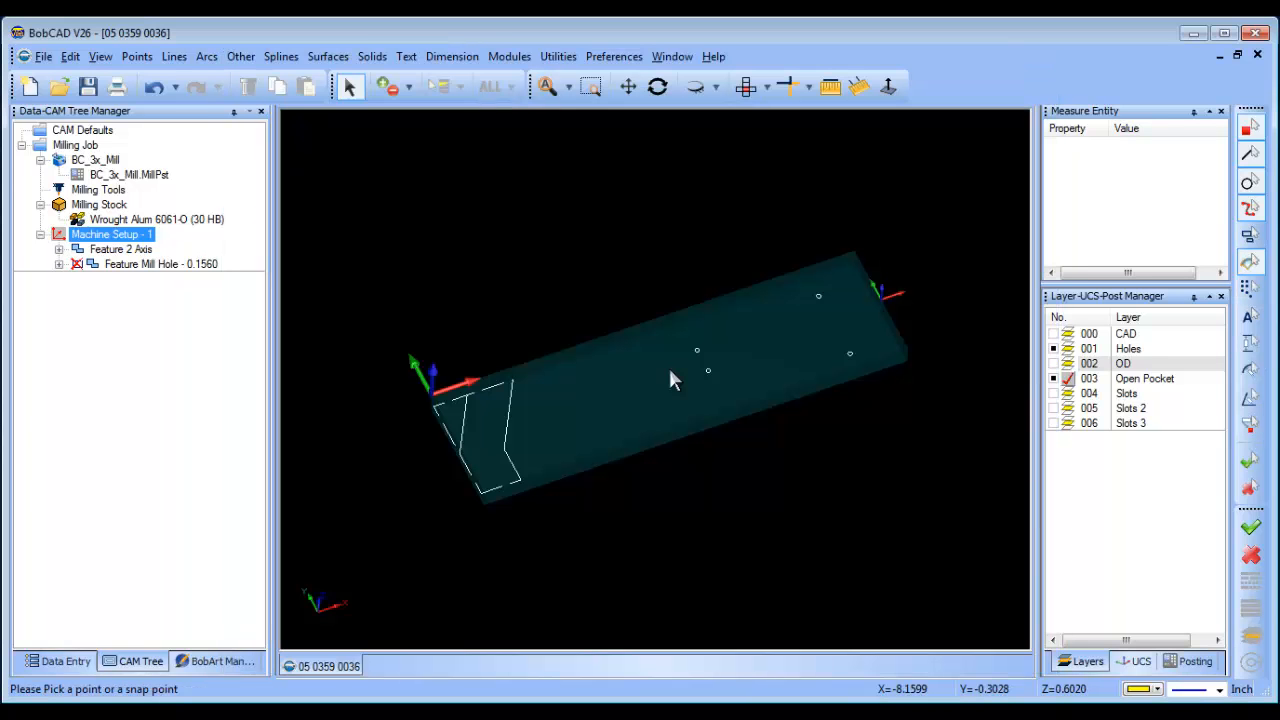
left_click(506, 485)
Step: Choose the Pocketing machining strategy and review its Pocket and Profile Finish operations
left_click(816, 649)
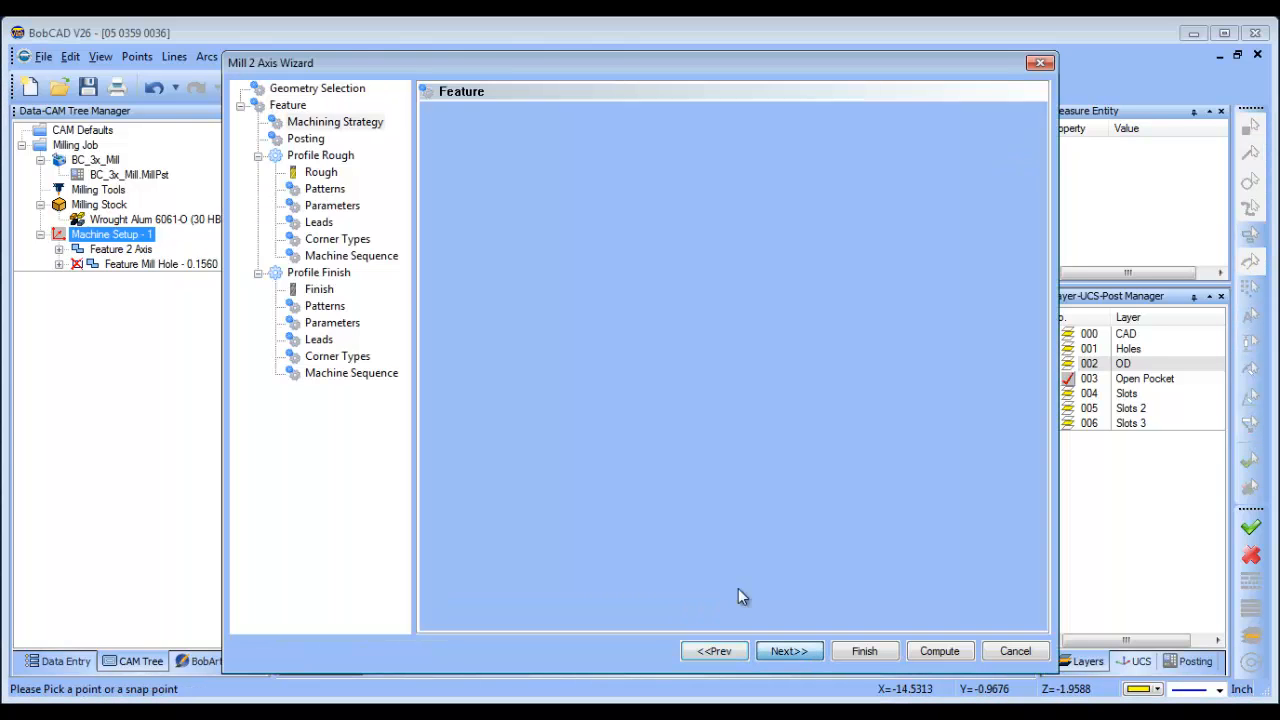
left_click(468, 185)
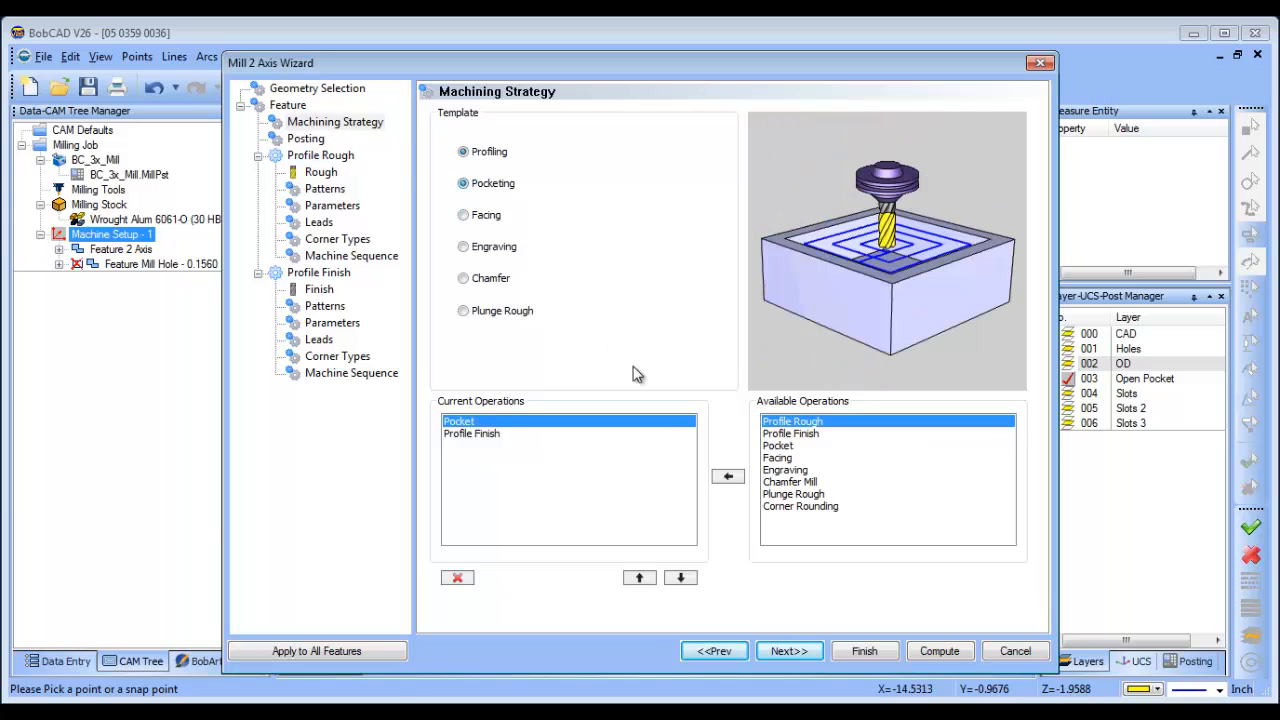
left_click(489, 436)
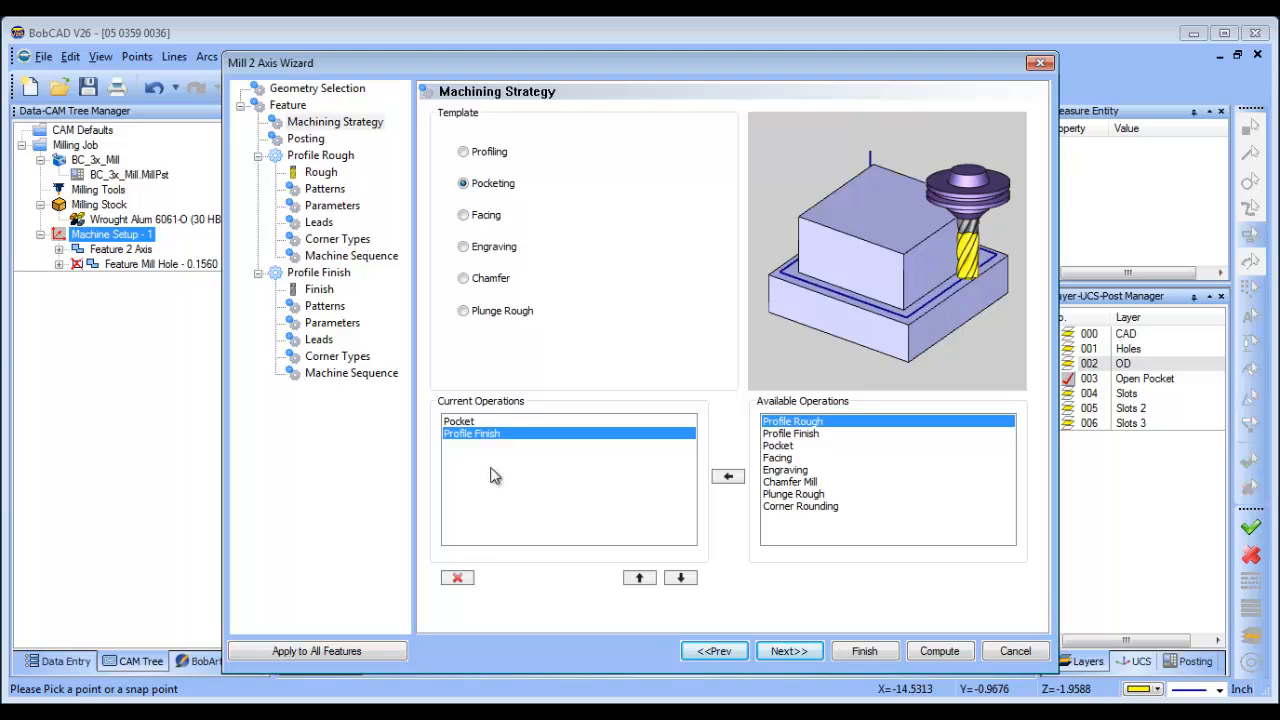
left_click(474, 422)
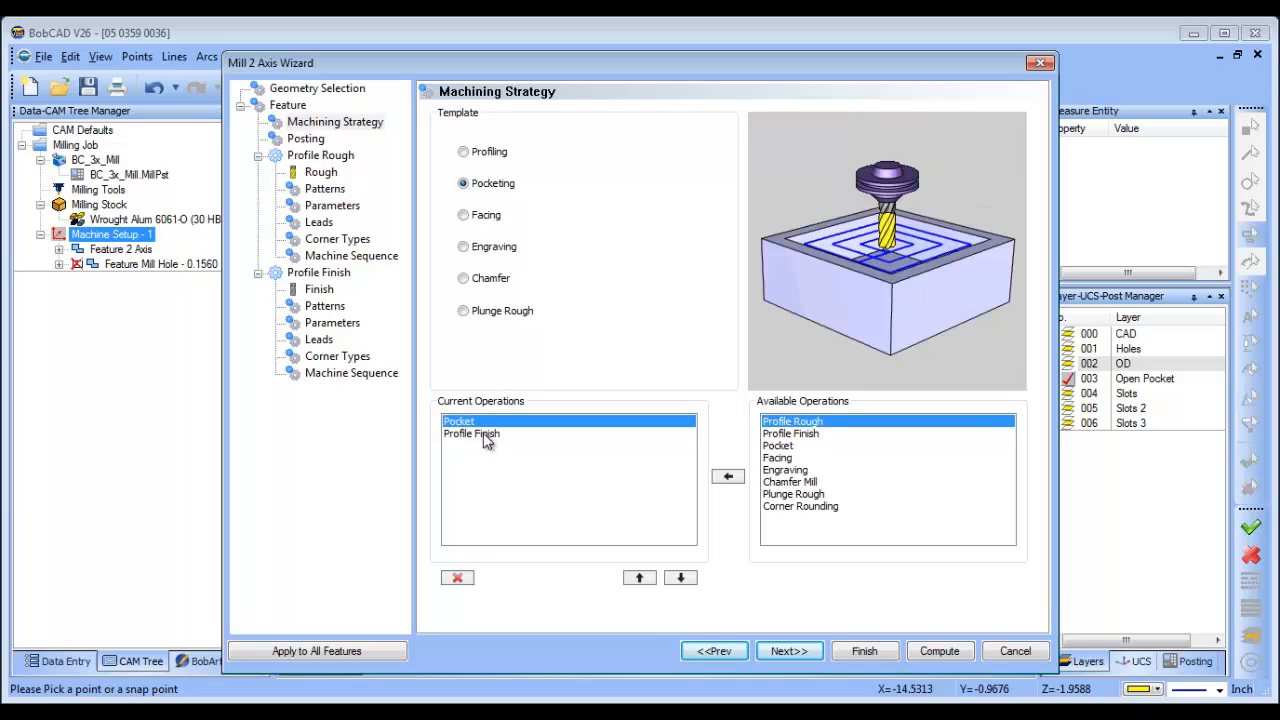
left_click(487, 436)
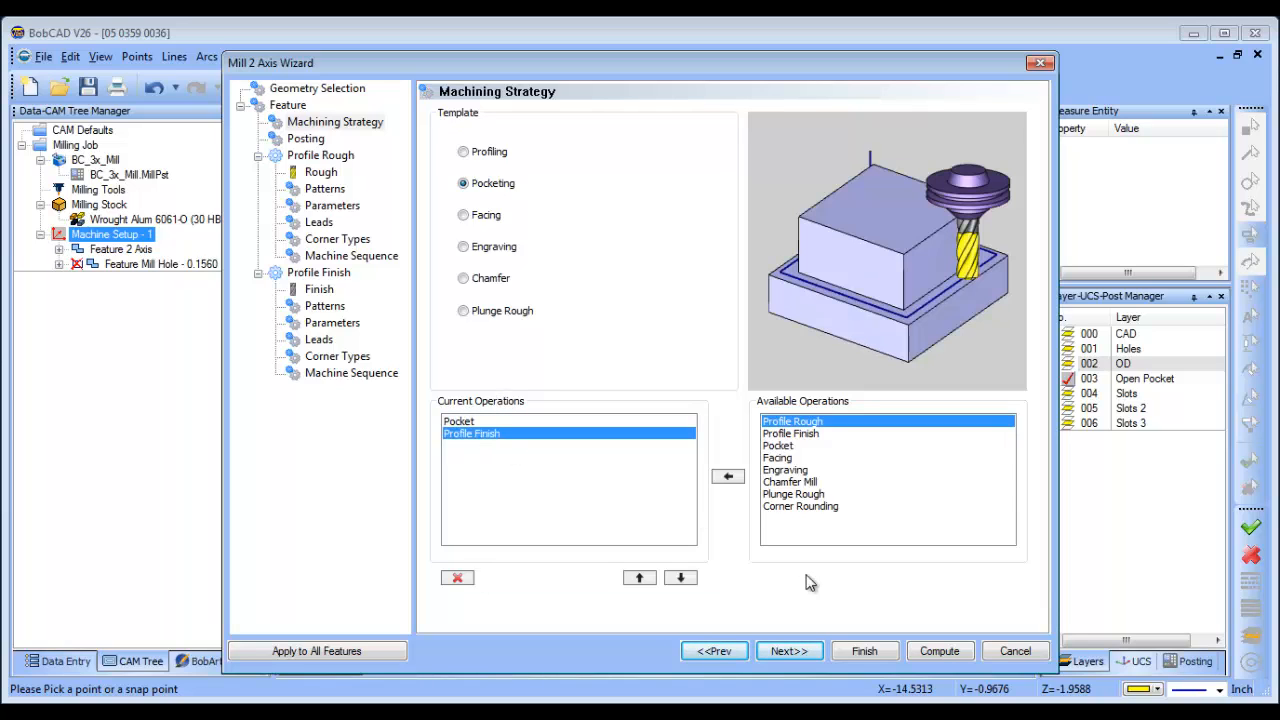
left_click(789, 651)
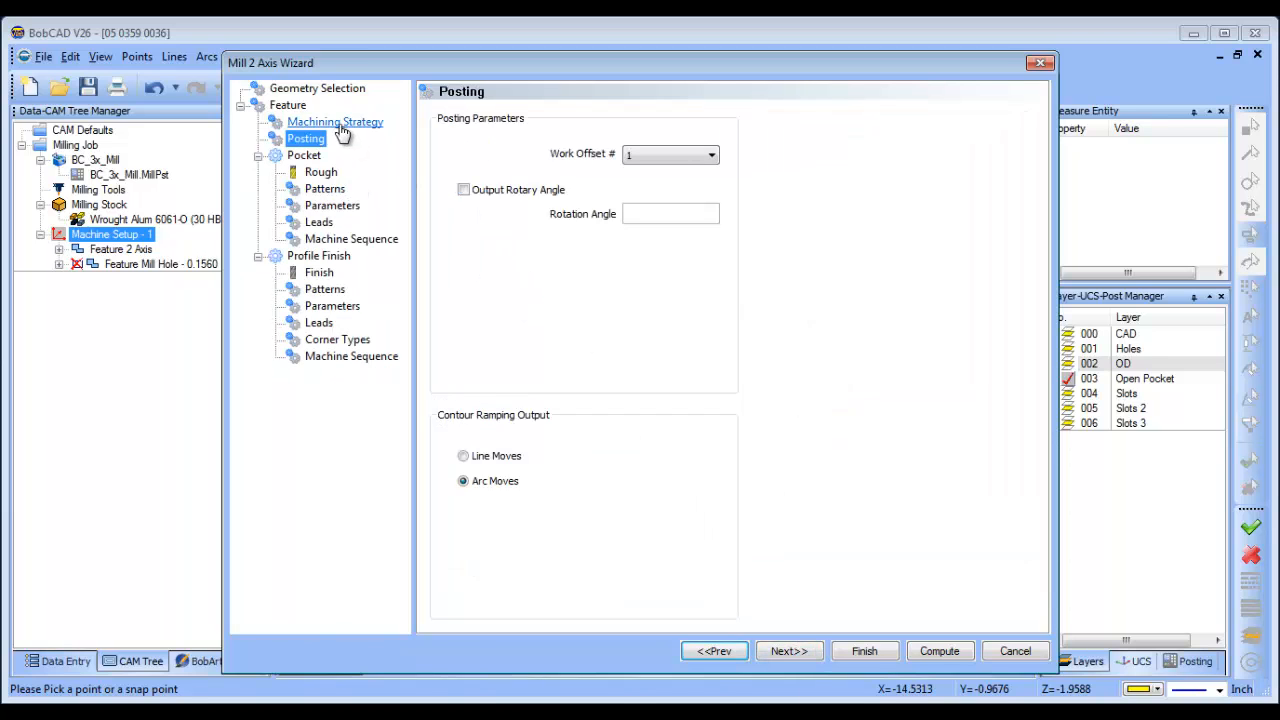
Step: Set the pocket roughing tool diameter to 0.5000 and check the Profile Finish tool
left_click(321, 172)
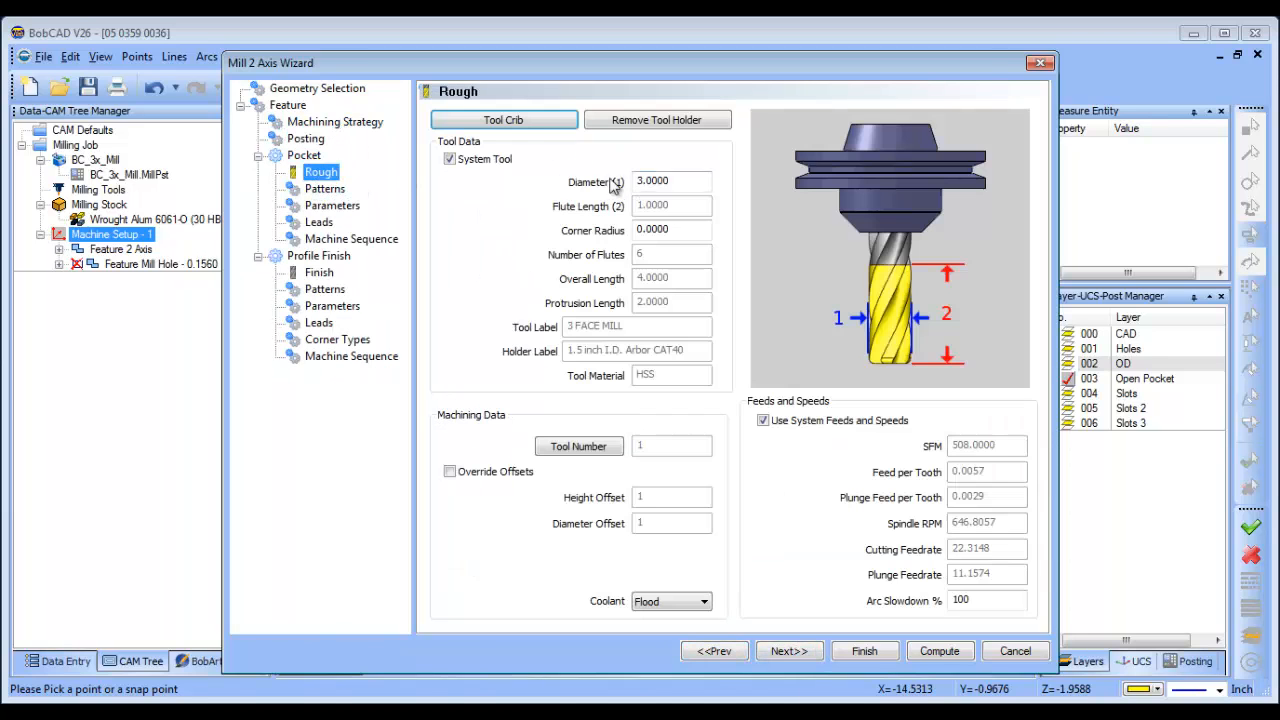
left_click(503, 119)
left_click(455, 160)
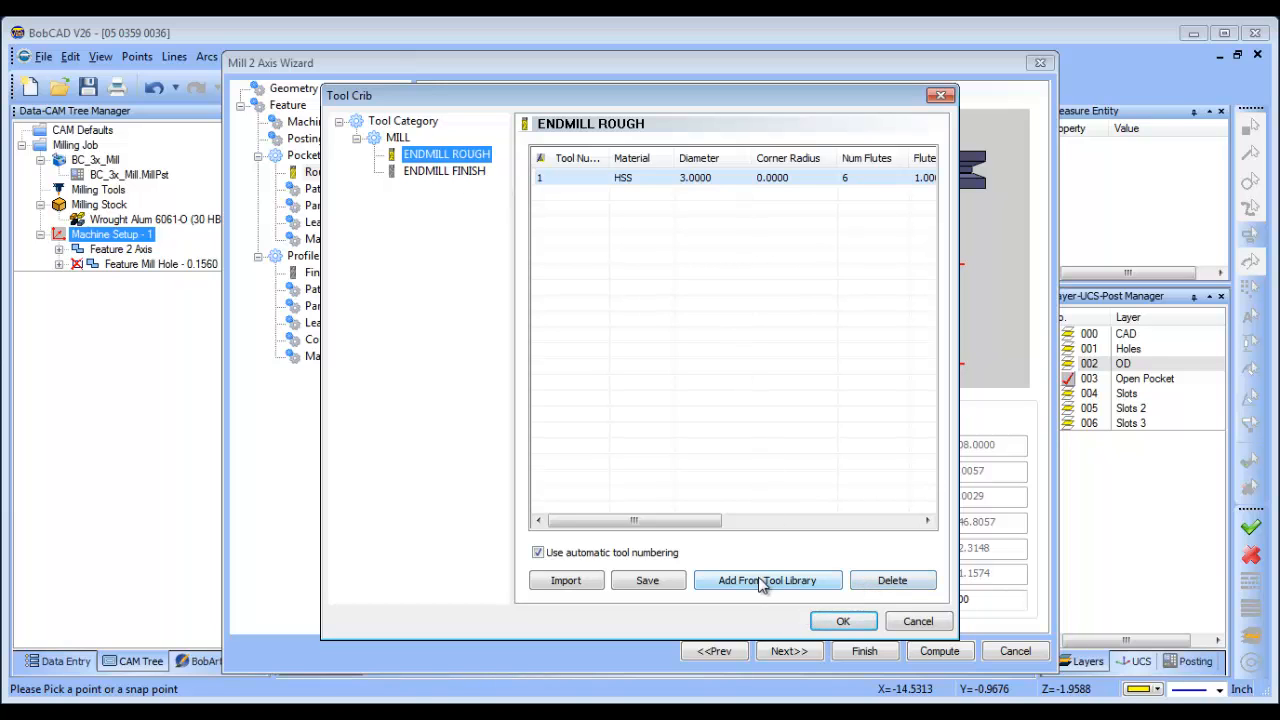
left_click(918, 624)
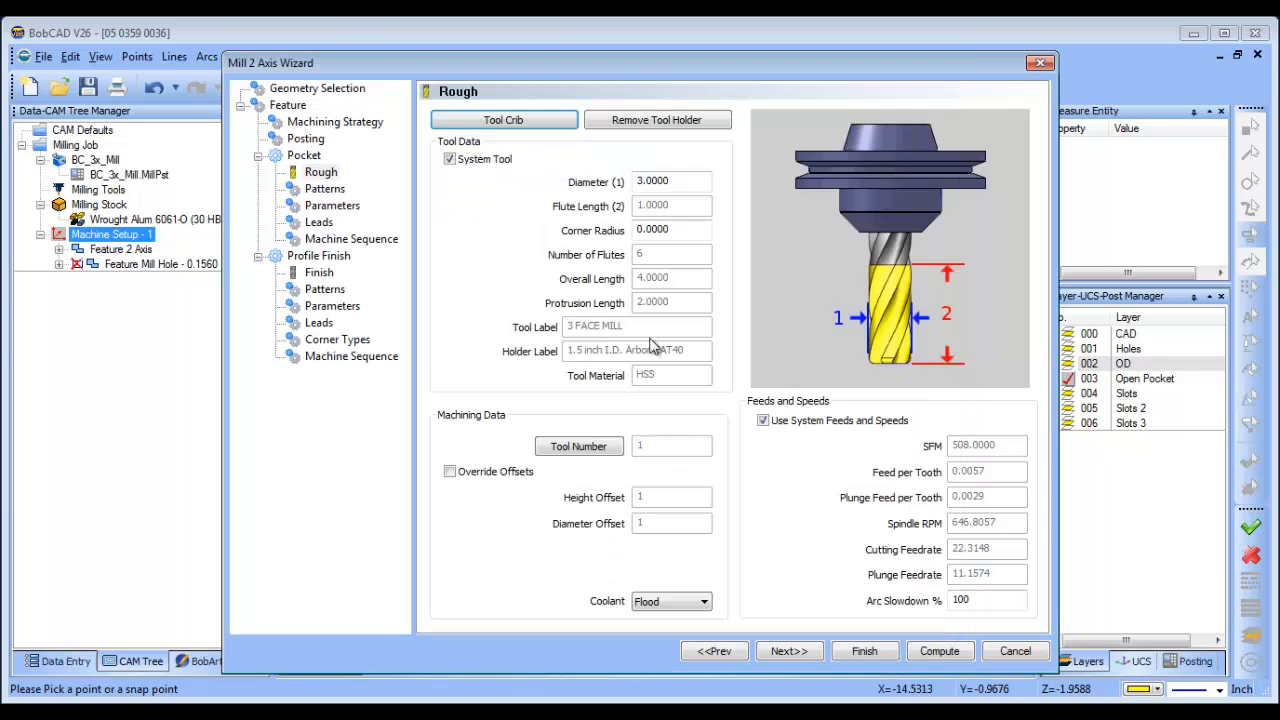
left_click(668, 182)
left_click(685, 230)
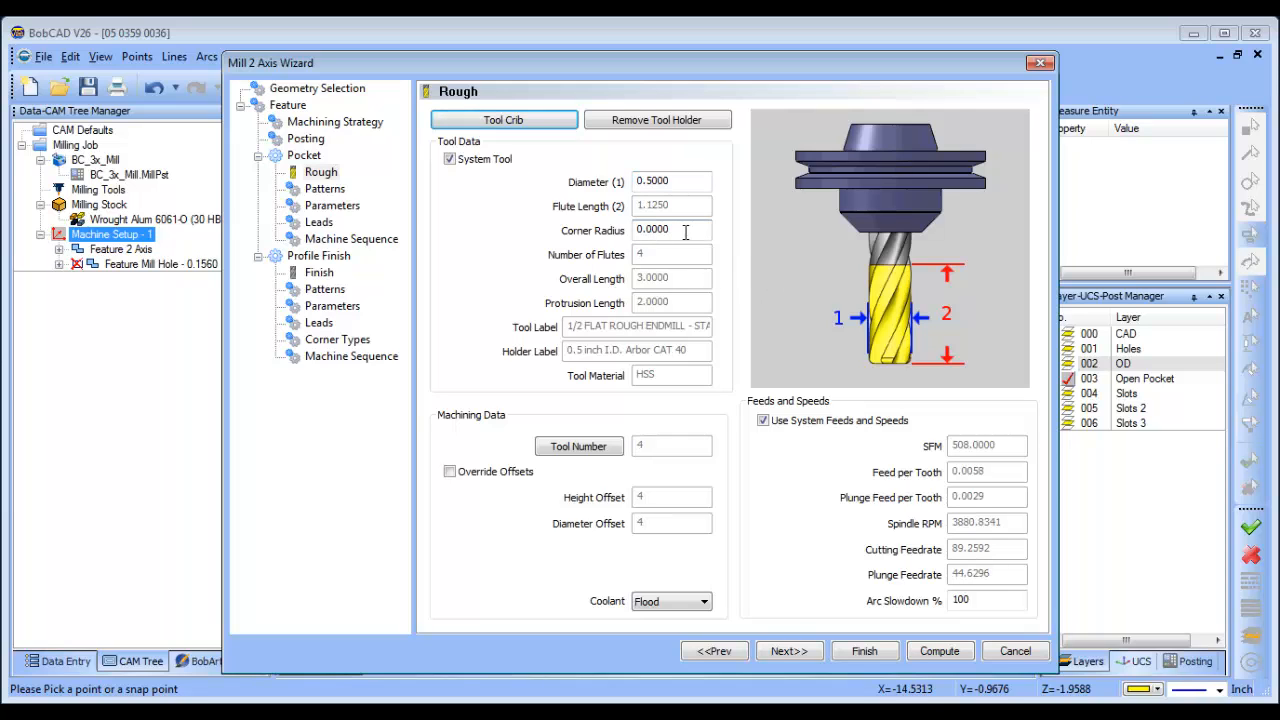
left_click(319, 273)
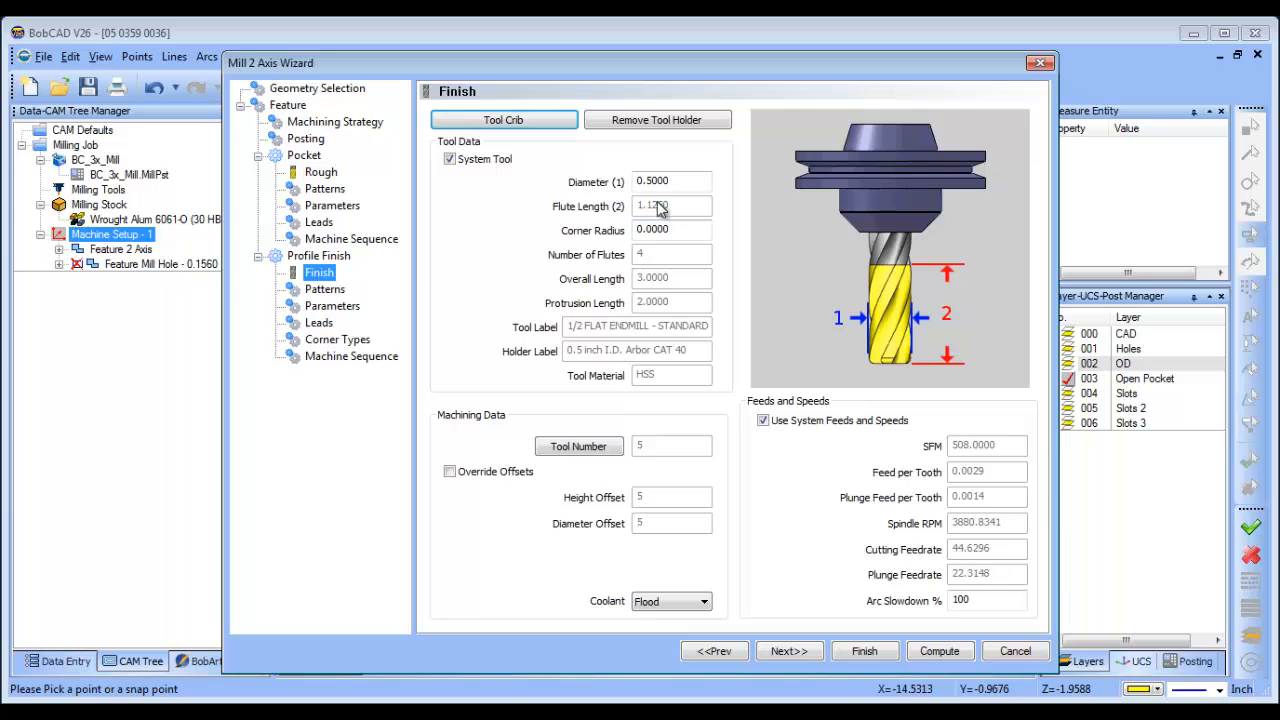
Step: Set the pocket pattern to Advanced Pocket and check the pocket's parameters and leads
left_click(328, 189)
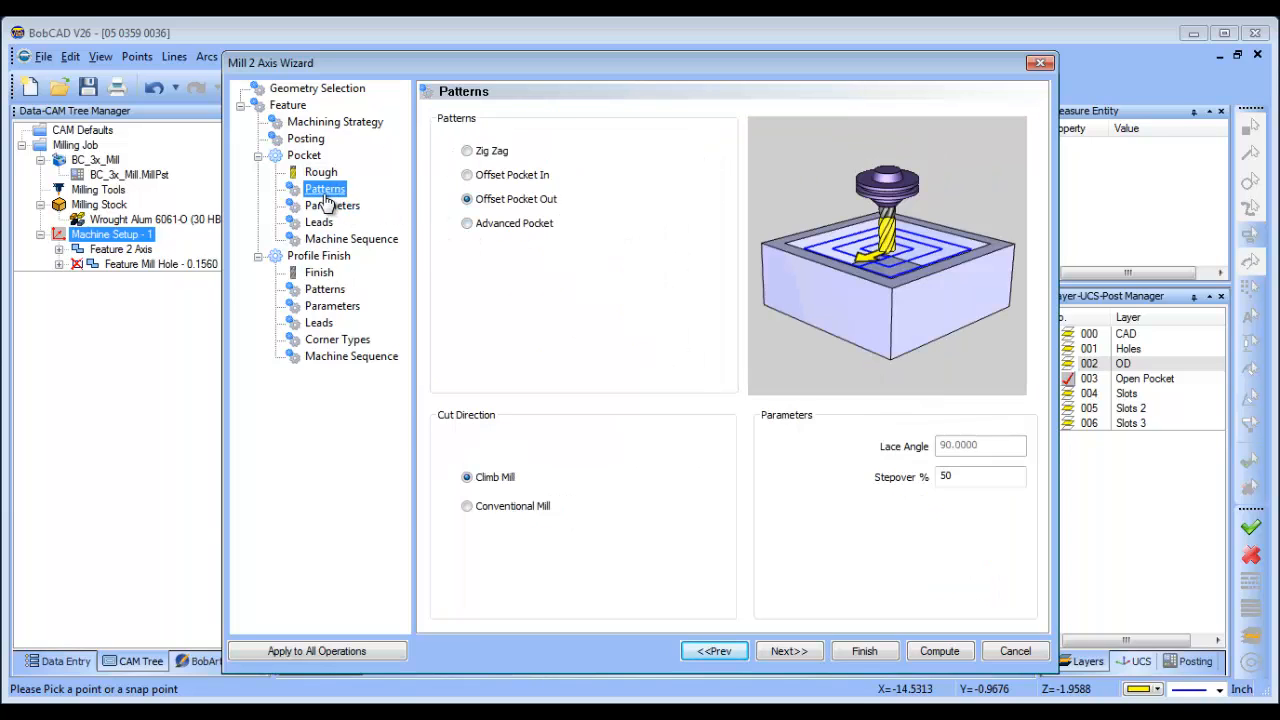
left_click(467, 223)
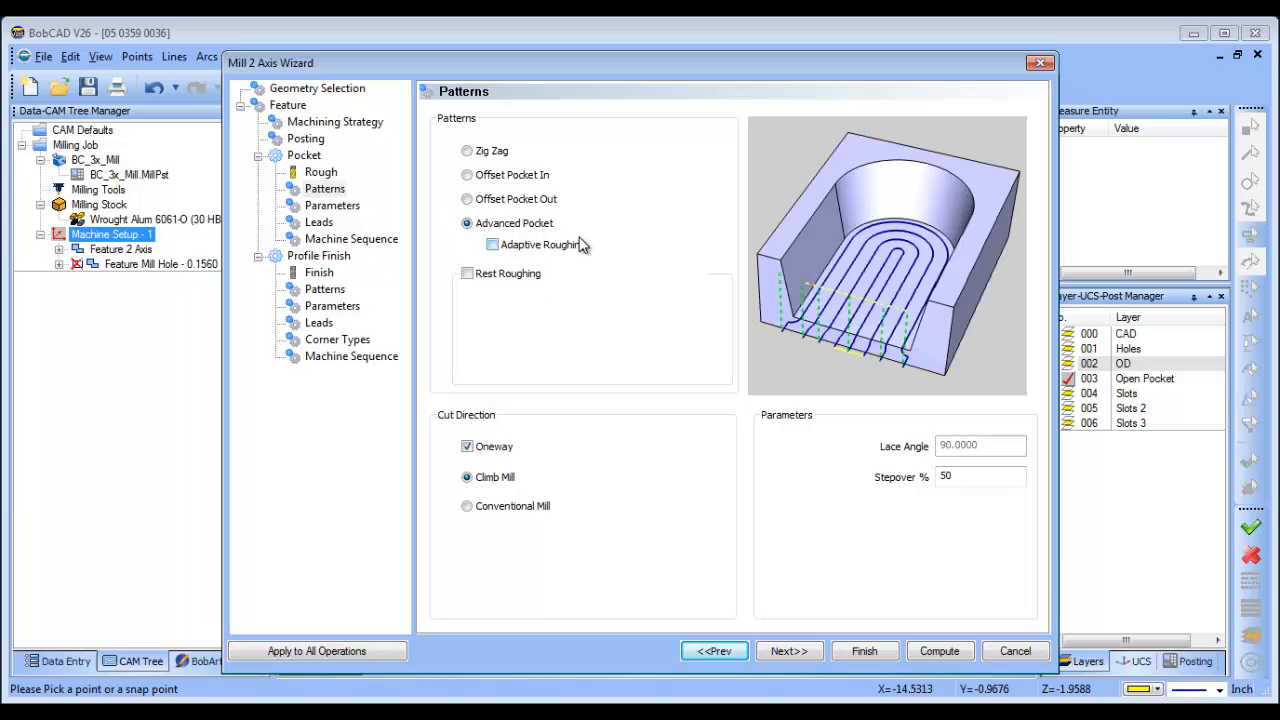
left_click(332, 205)
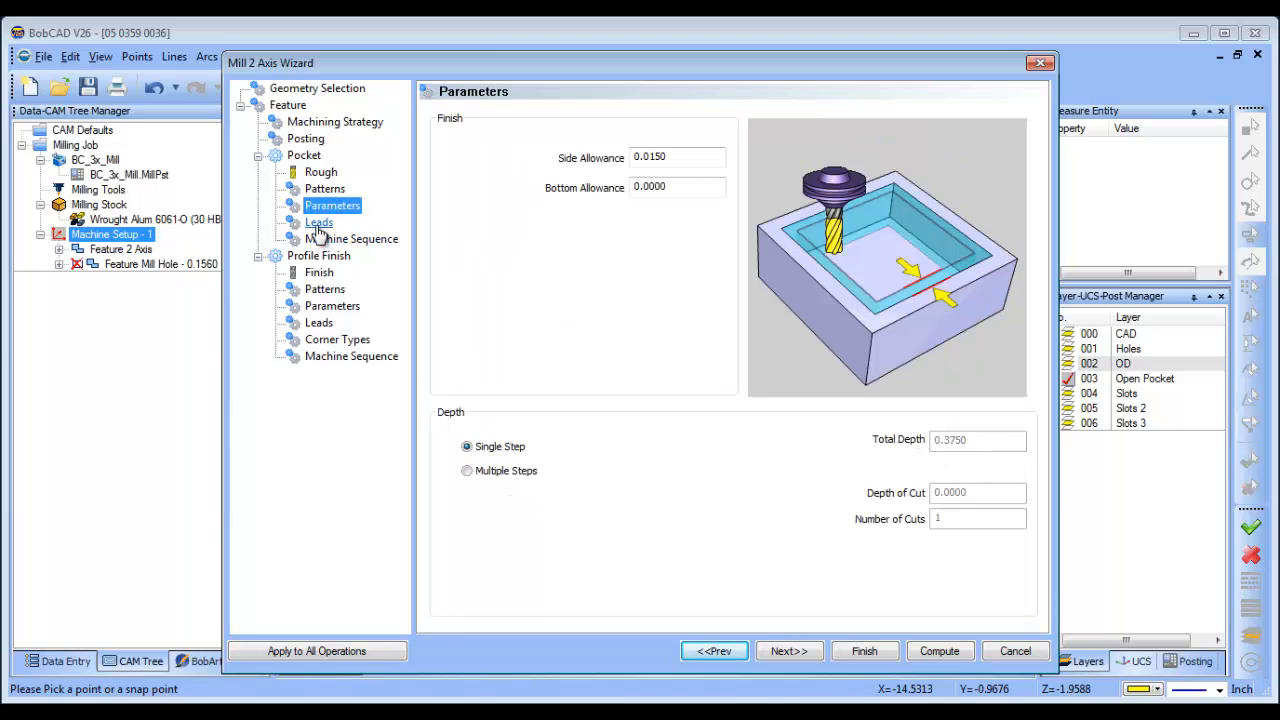
left_click(319, 223)
Step: Set the Profile Finish lead-in to Parallel and compute the open pocket feature's toolpaths
left_click(319, 273)
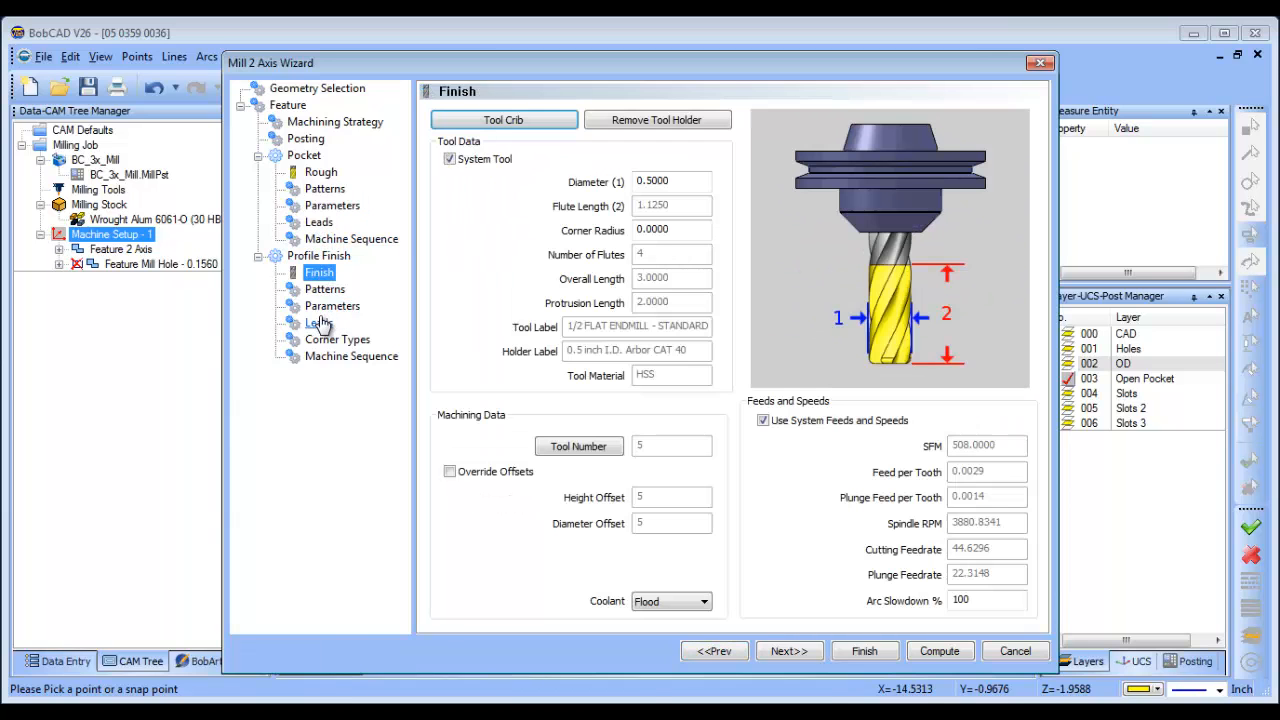
left_click(320, 322)
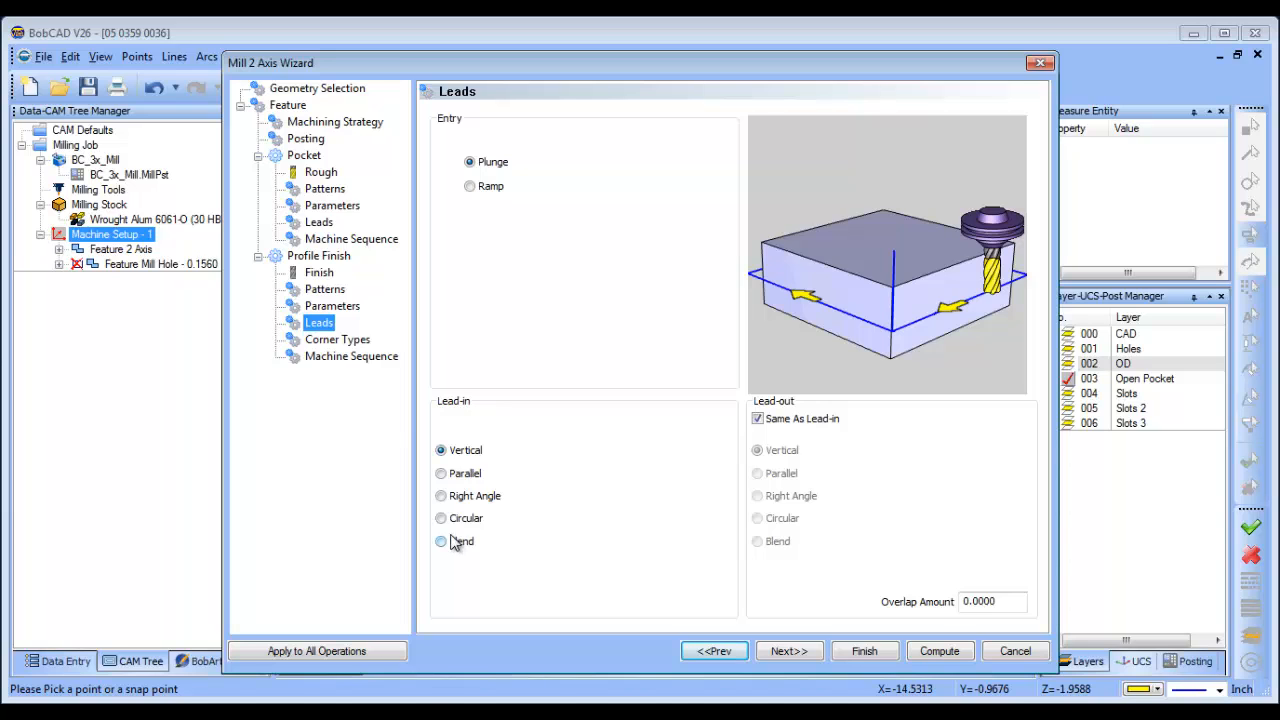
left_click(443, 474)
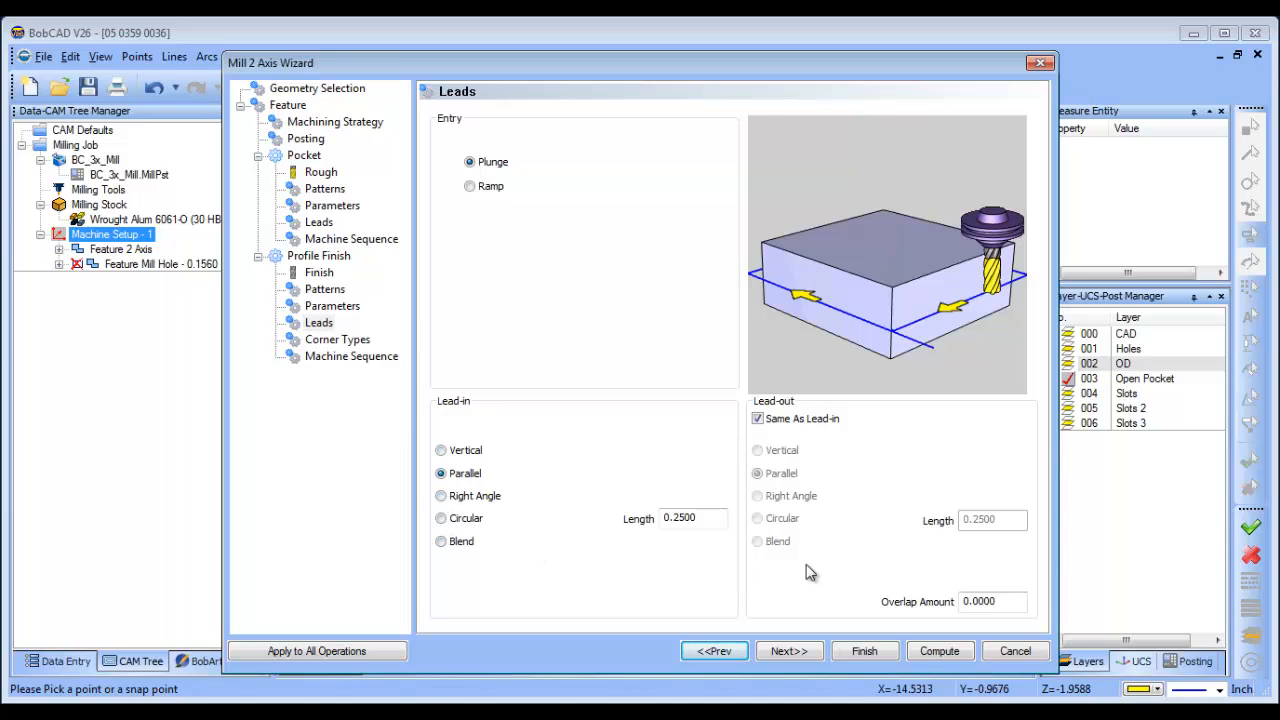
left_click(864, 651)
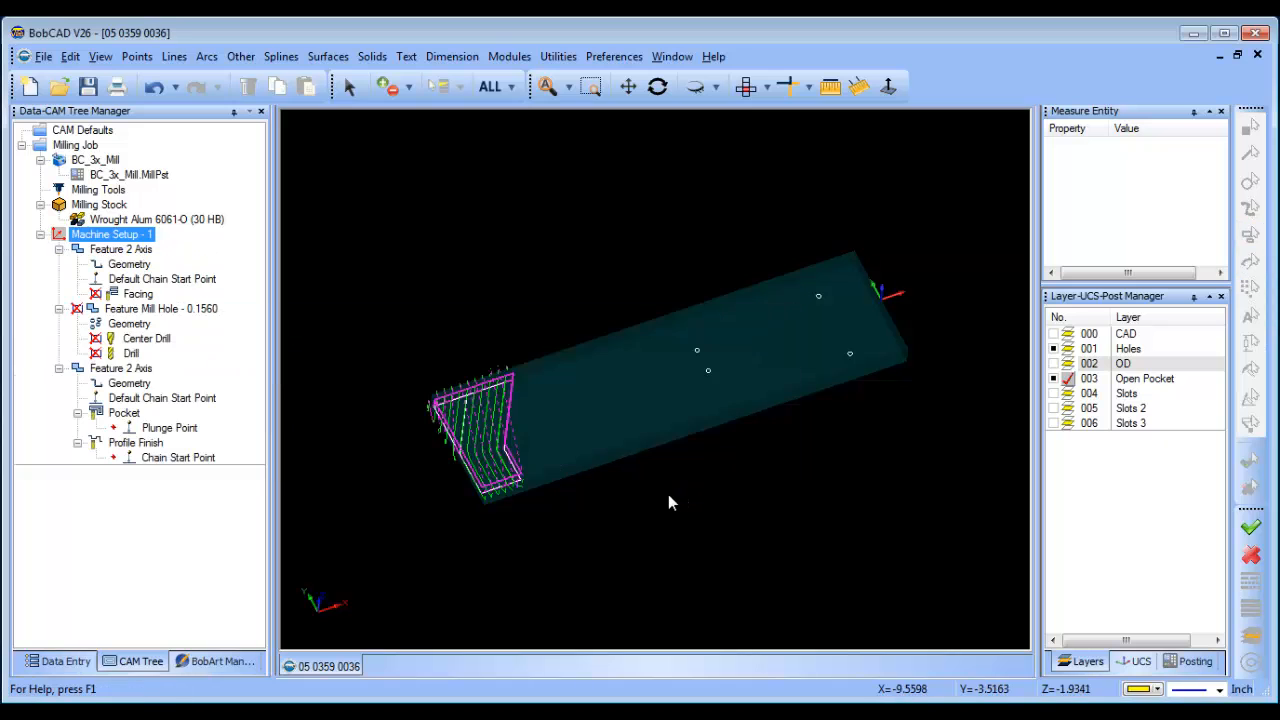
Step: Blank the toolpath of the open pocket feature's Pocket operation
mouse_move(705, 515)
middle_mouse_down()
mouse_move(734, 463)
mouse_move(689, 457)
mouse_move(697, 478)
mouse_move(791, 474)
mouse_move(694, 489)
mouse_move(679, 527)
mouse_move(731, 494)
mouse_move(716, 498)
middle_mouse_up()
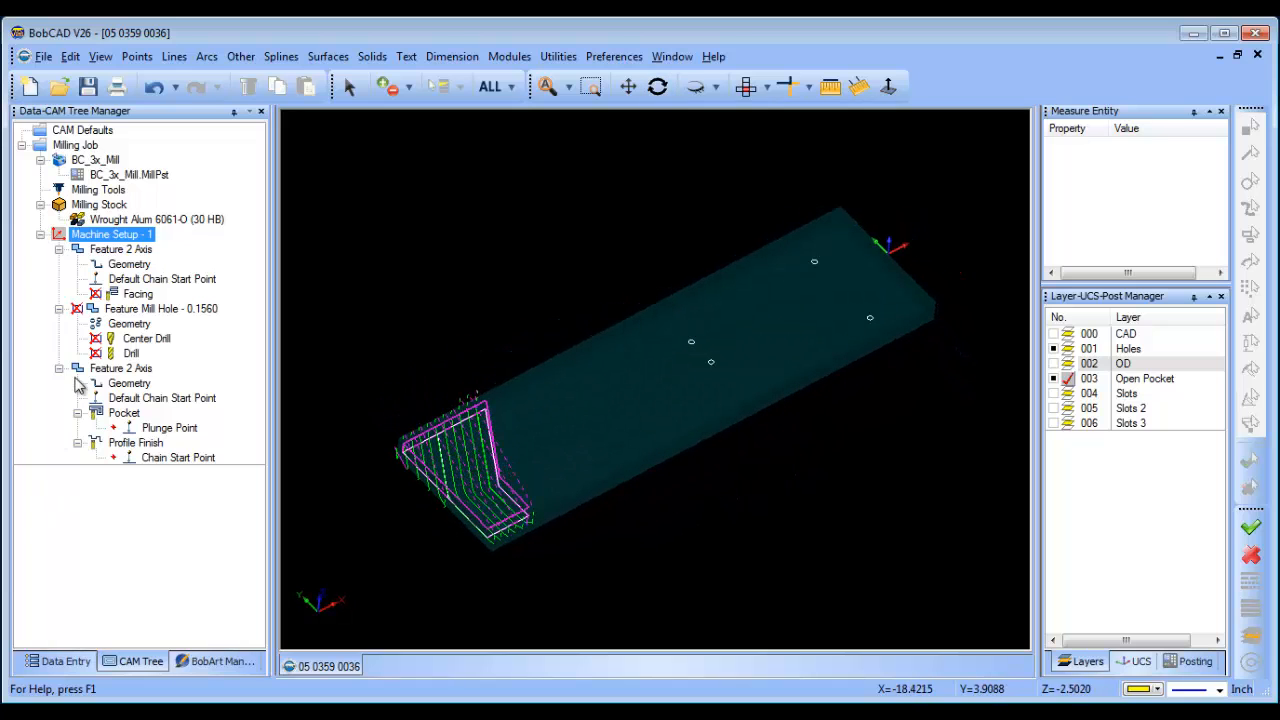
left_click(112, 413)
right_click(127, 414)
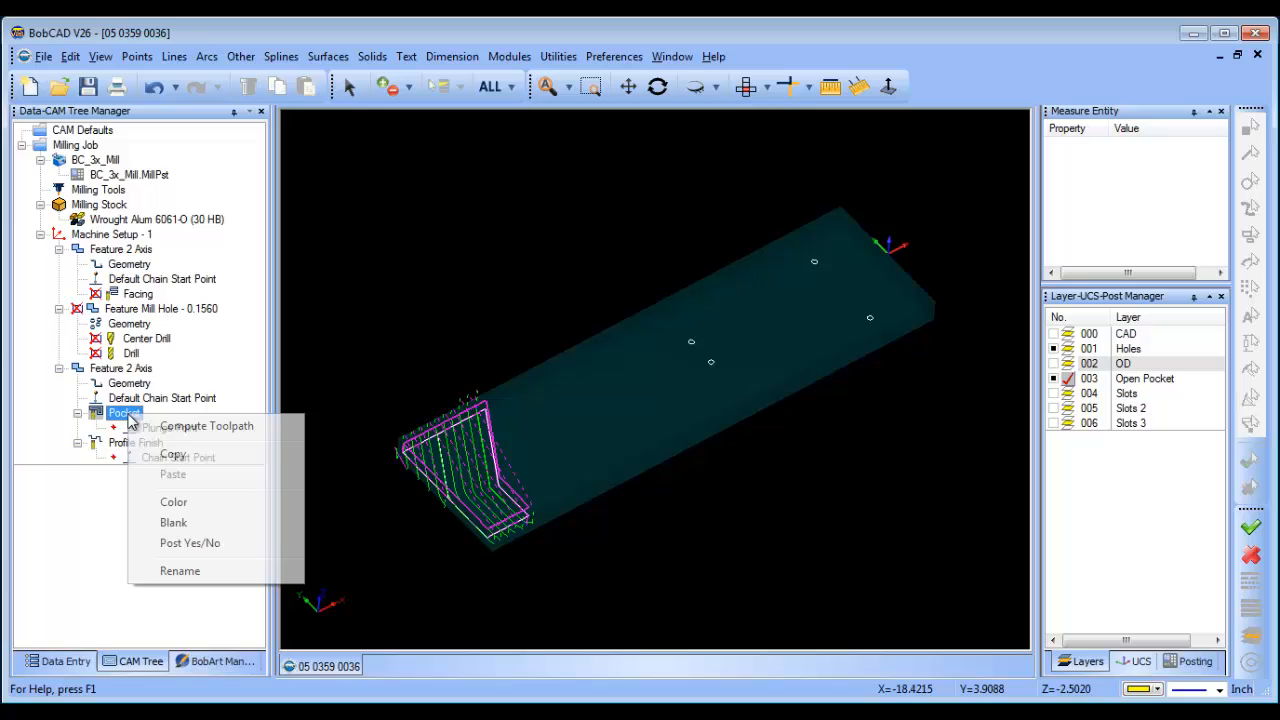
left_click(207, 528)
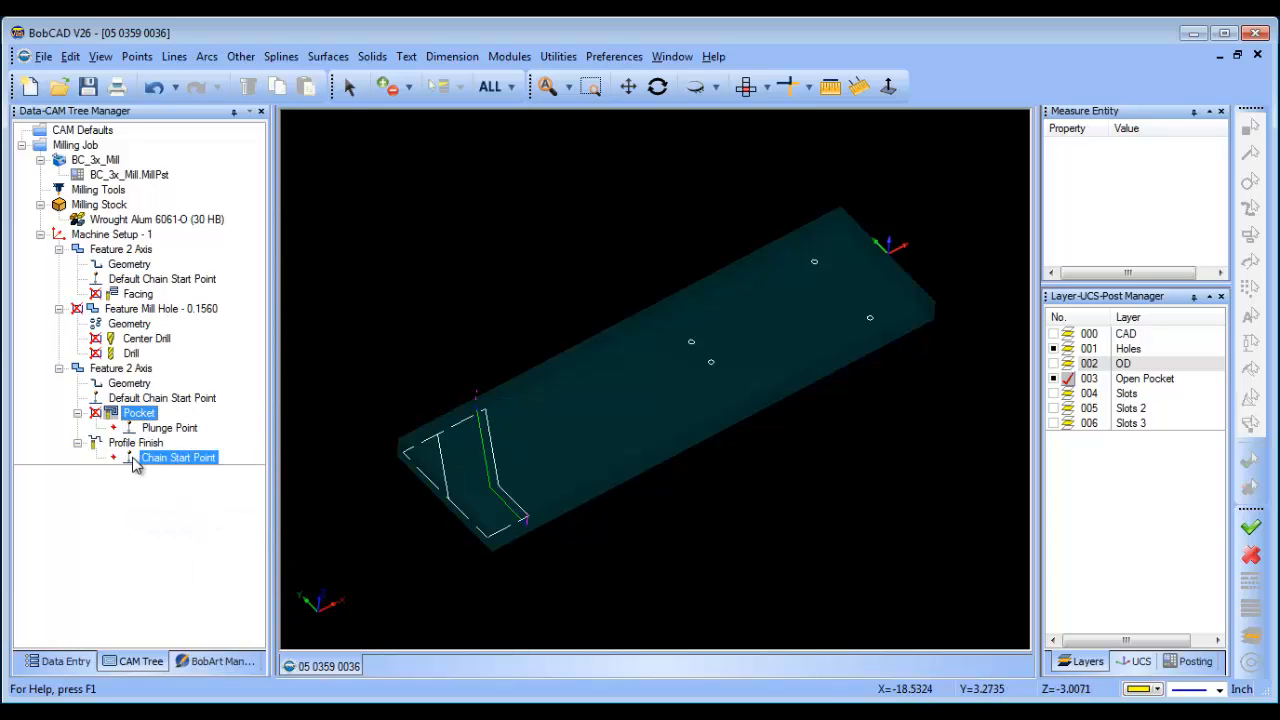
Step: Collapse the open pocket, mill hole and facing features in the CAM tree
left_click(123, 386)
left_click(110, 369)
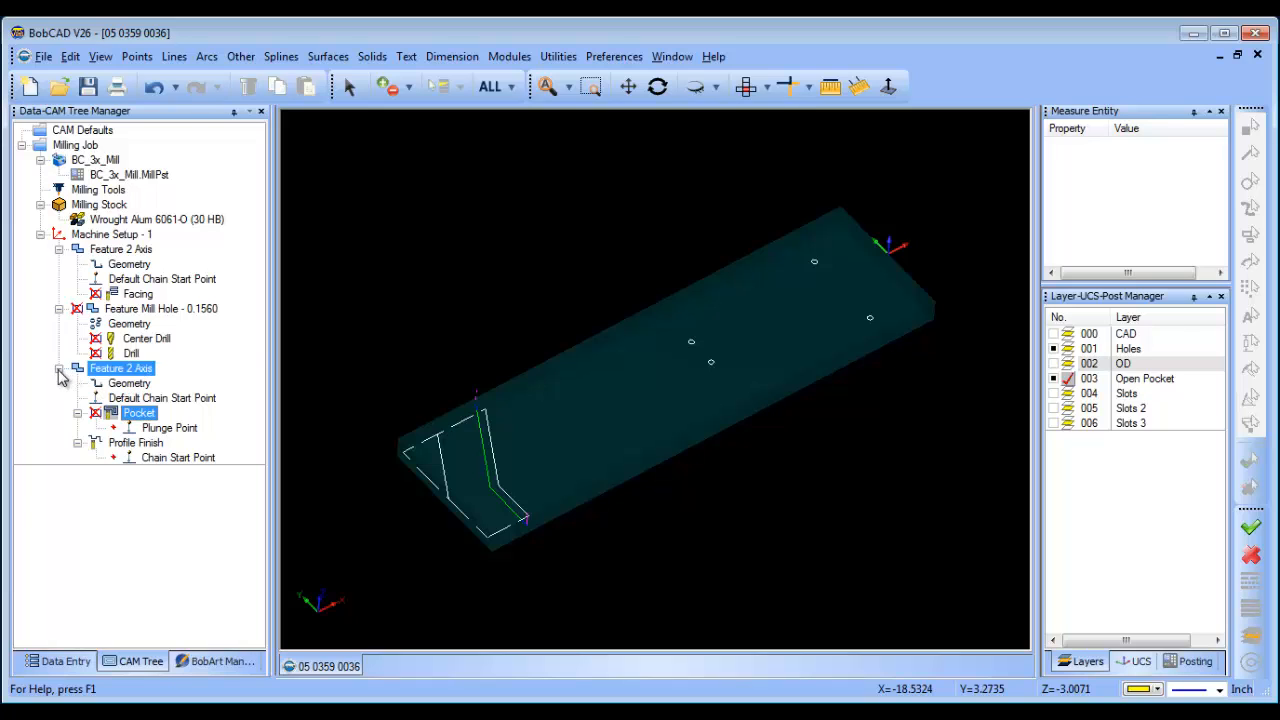
left_click(59, 369)
left_click(59, 309)
left_click(59, 249)
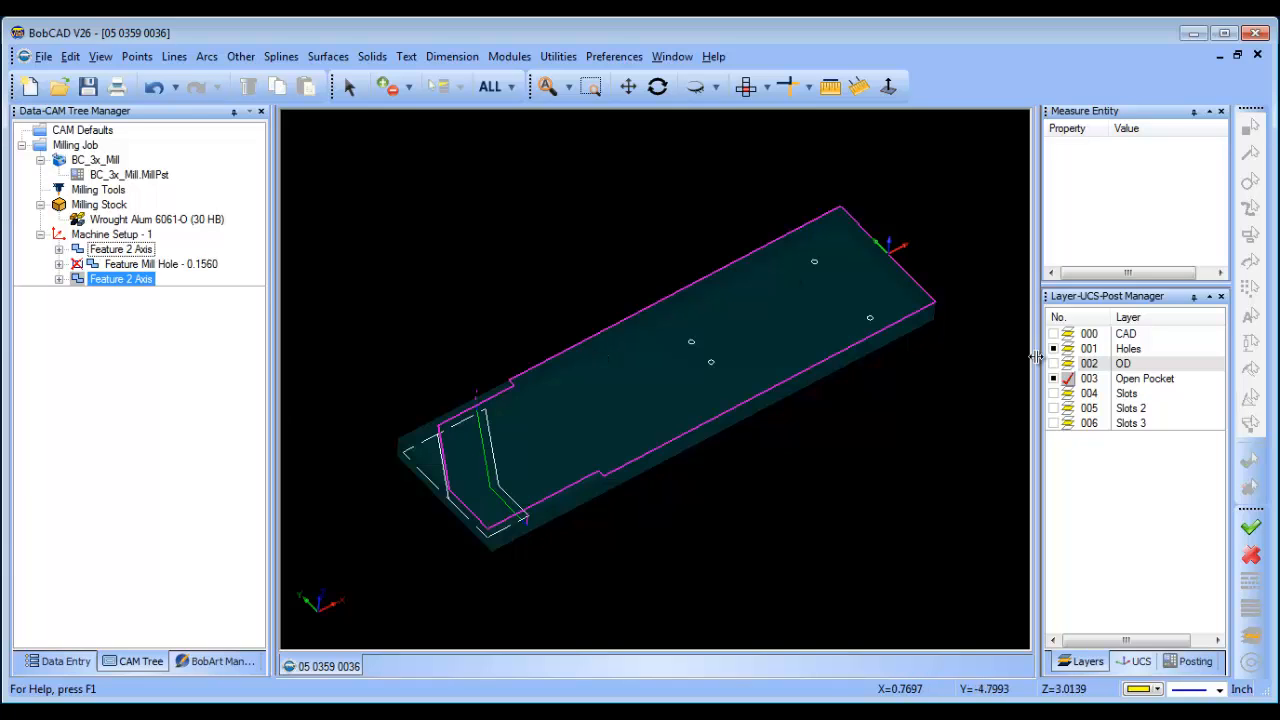
Step: Open the machine simulation, set it to Workpiece Focus and widen the move list to show the X, Y and Z columns
left_click_drag(1049, 275, 1105, 275)
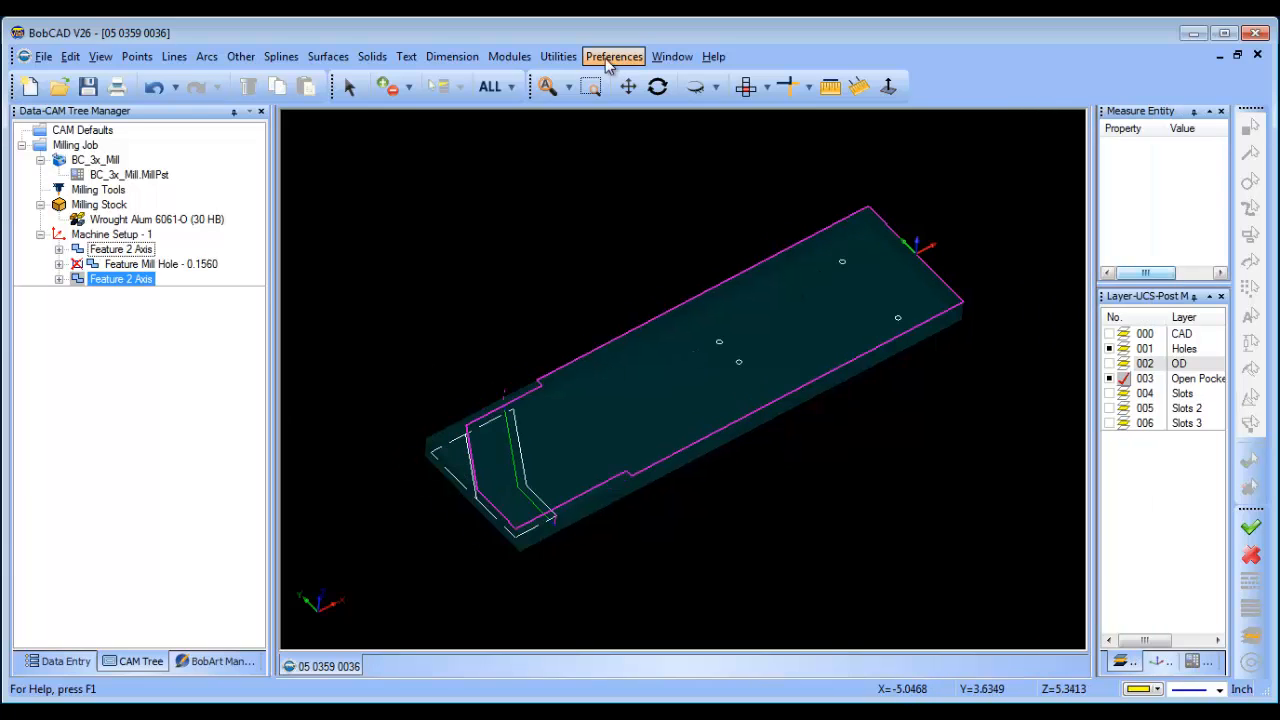
left_click(509, 56)
left_click(590, 180)
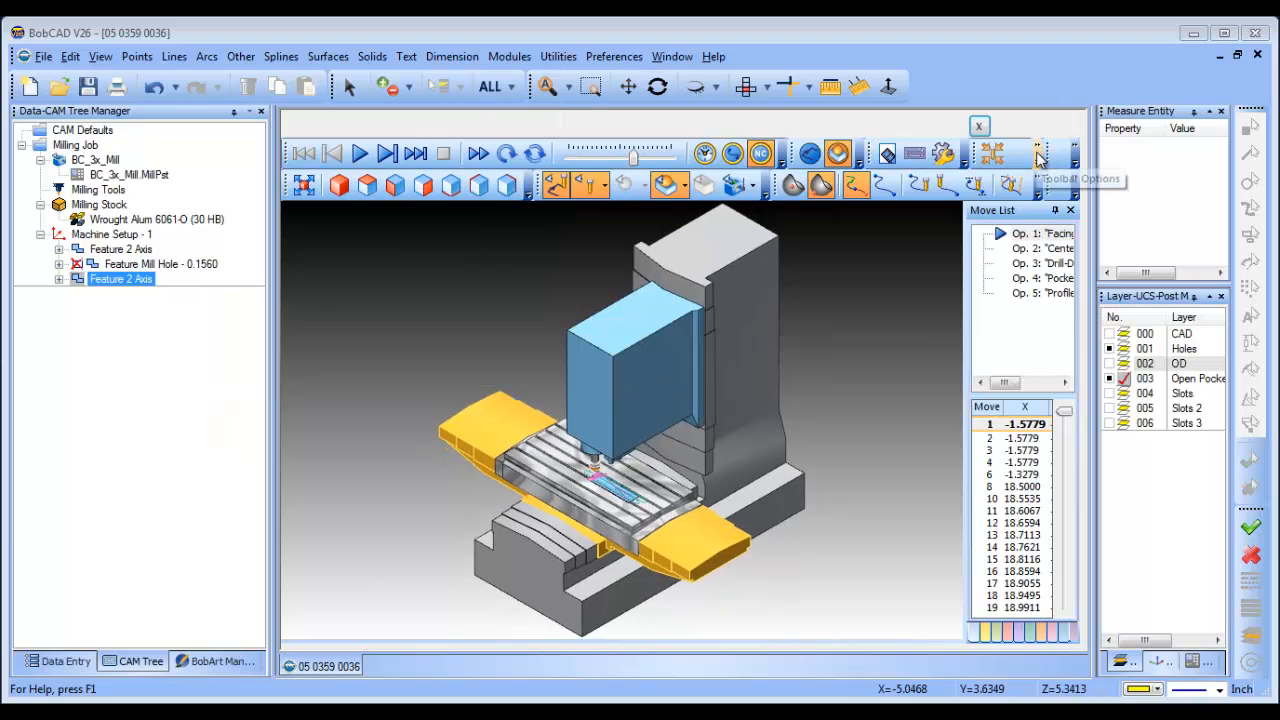
left_click(1039, 157)
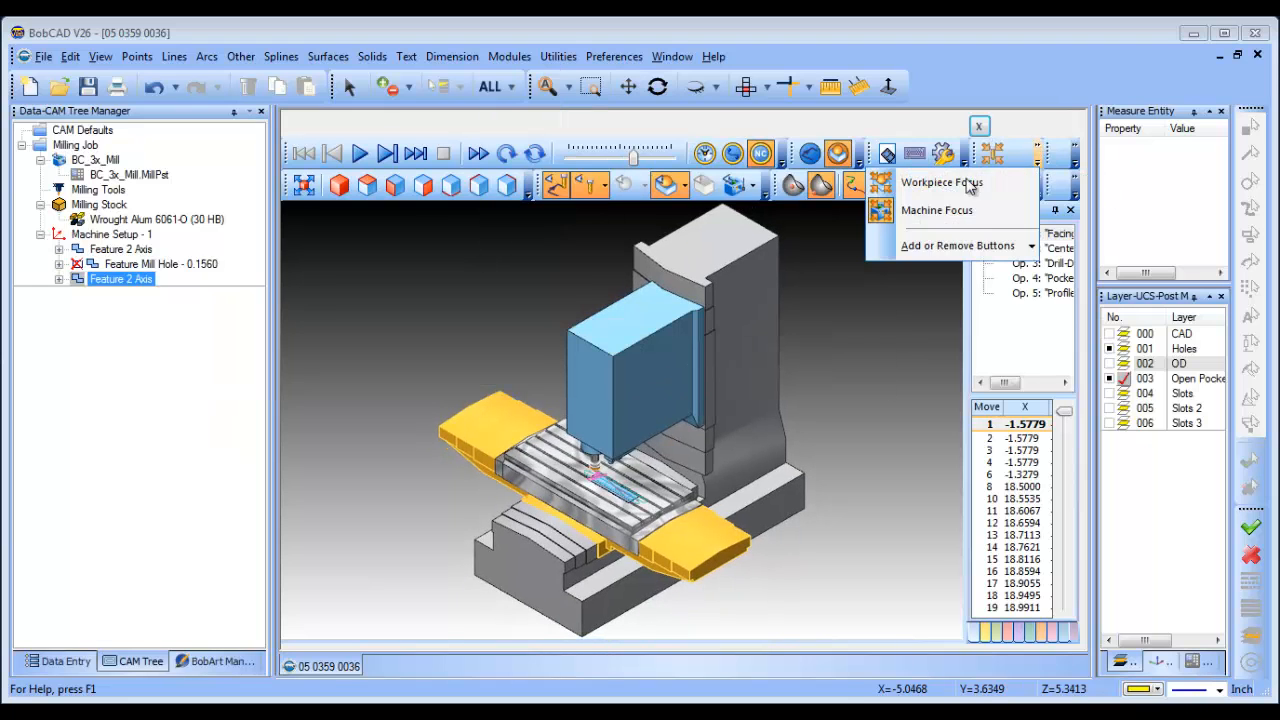
left_click(947, 183)
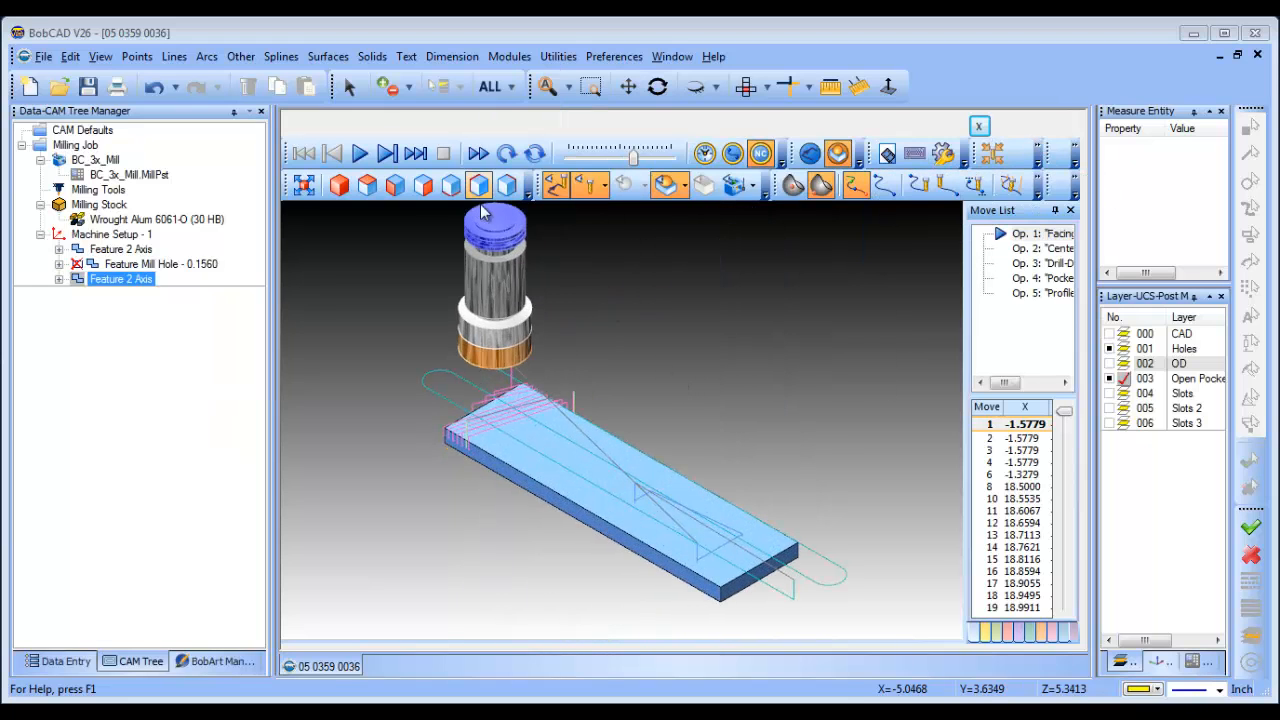
middle_click_drag(716, 420, 739, 423)
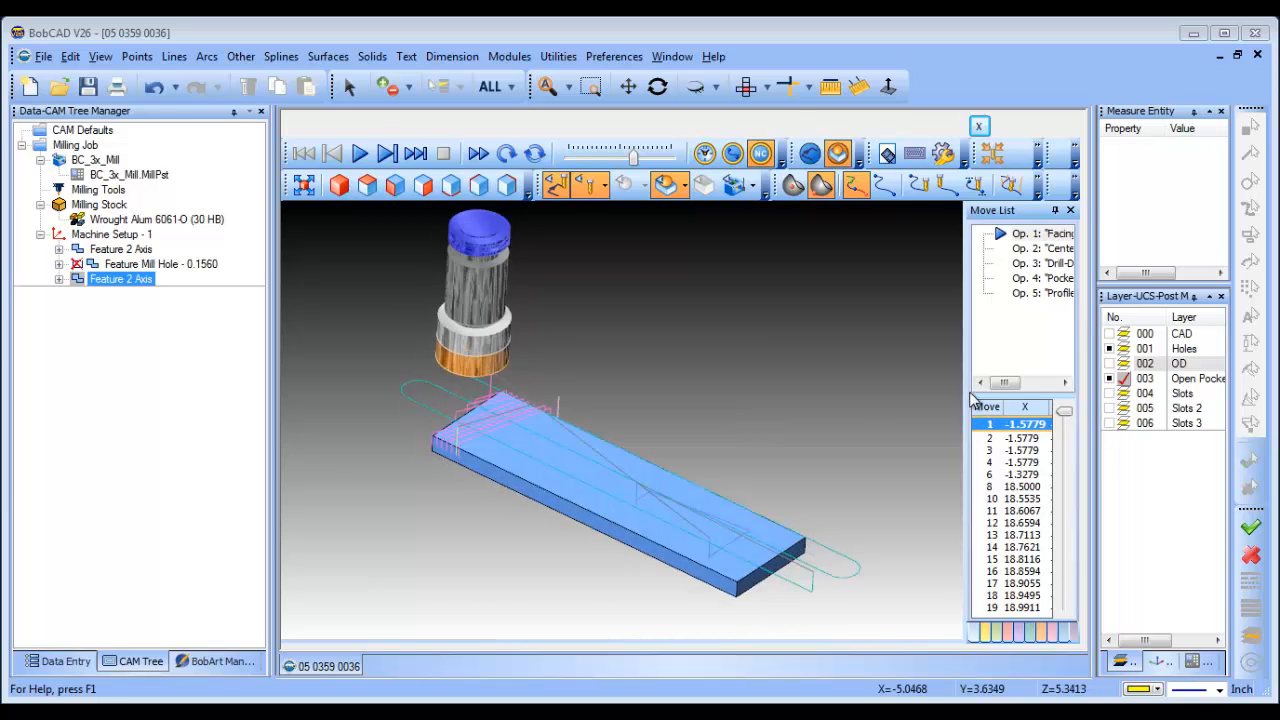
left_click_drag(966, 391, 883, 392)
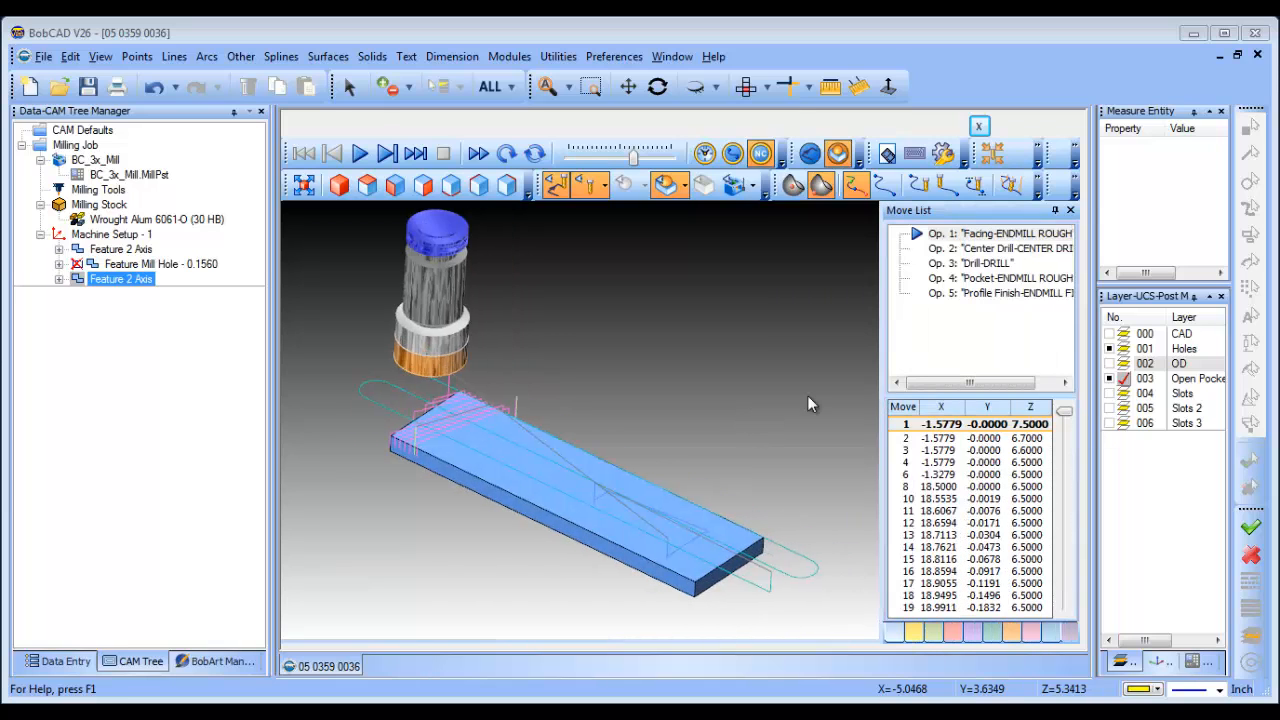
Step: Hide the toolpath display and simulate all five operations through to the finished workpiece
left_click(820, 185)
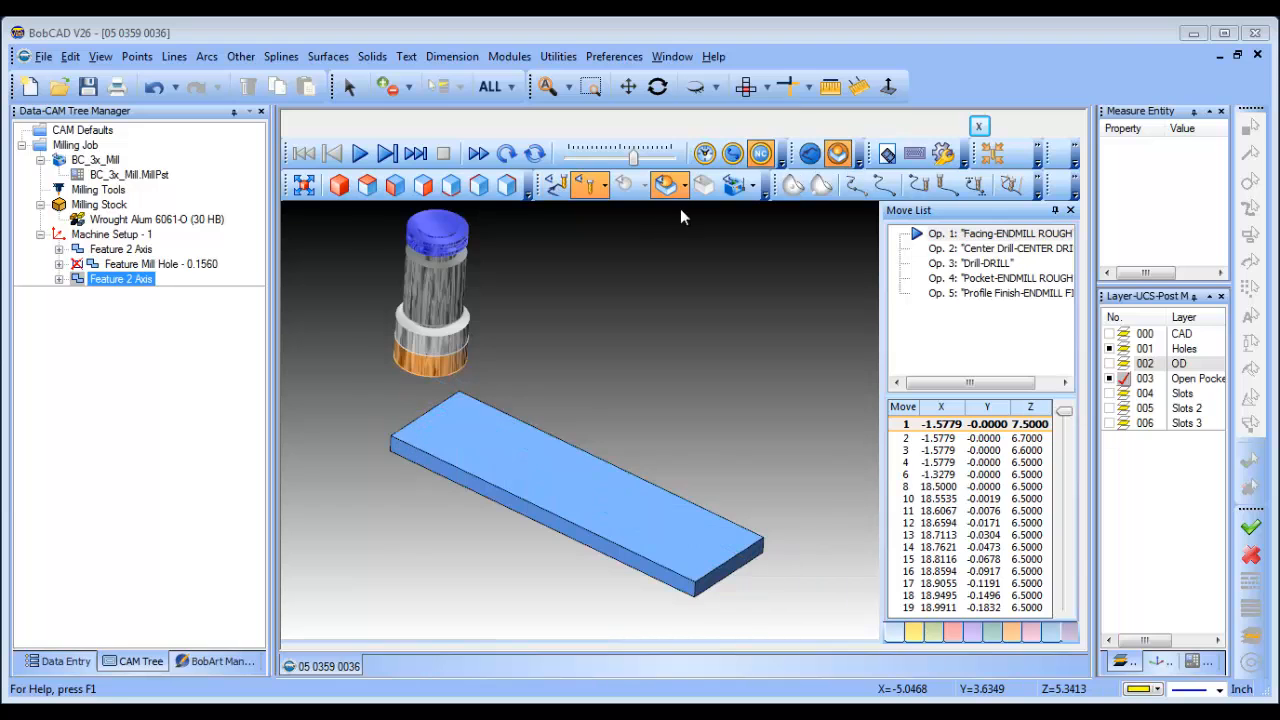
left_click(387, 153)
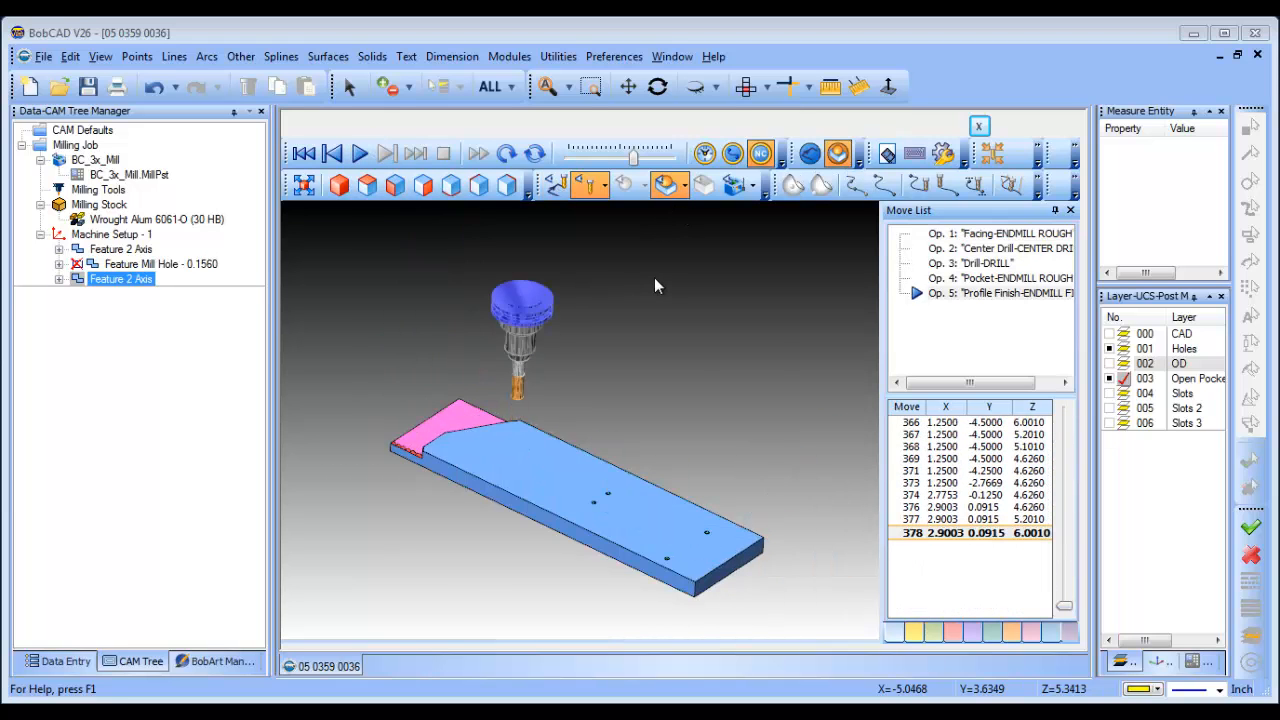
middle_click_drag(641, 378, 635, 404)
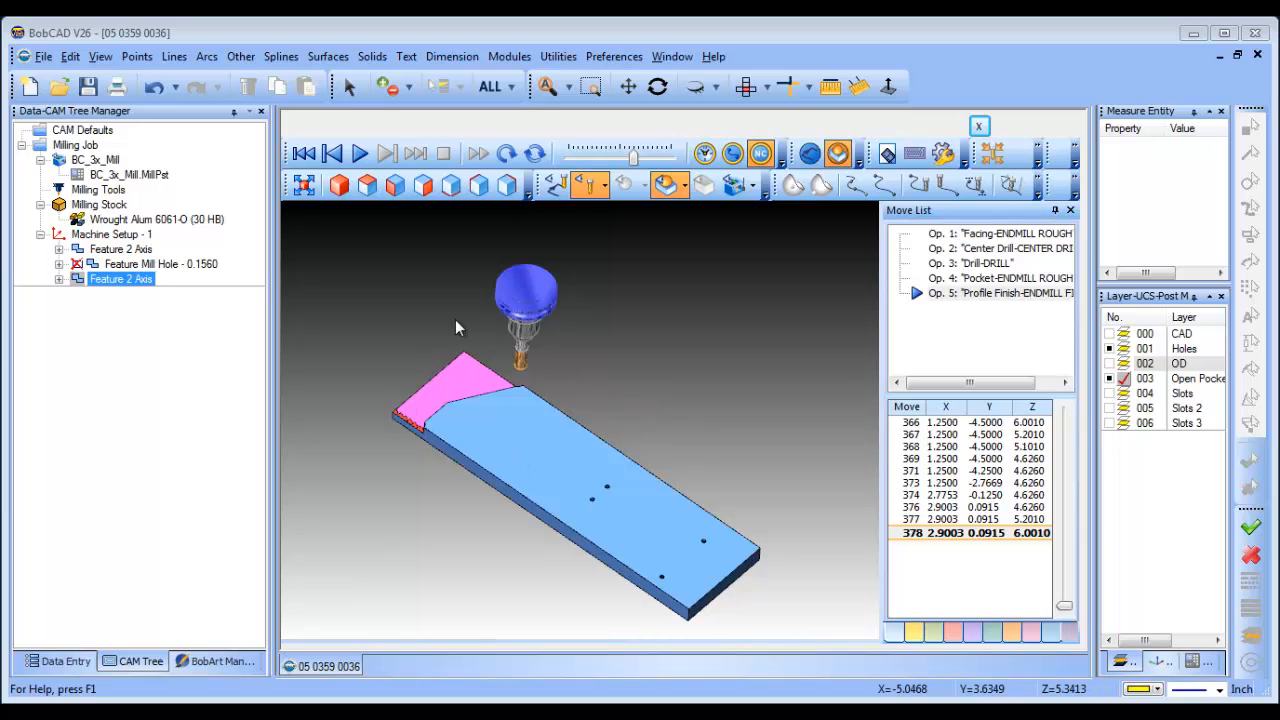
Step: Restart the simulation, replay all the operations at an adjusted speed and exit the simulation
left_click(506, 153)
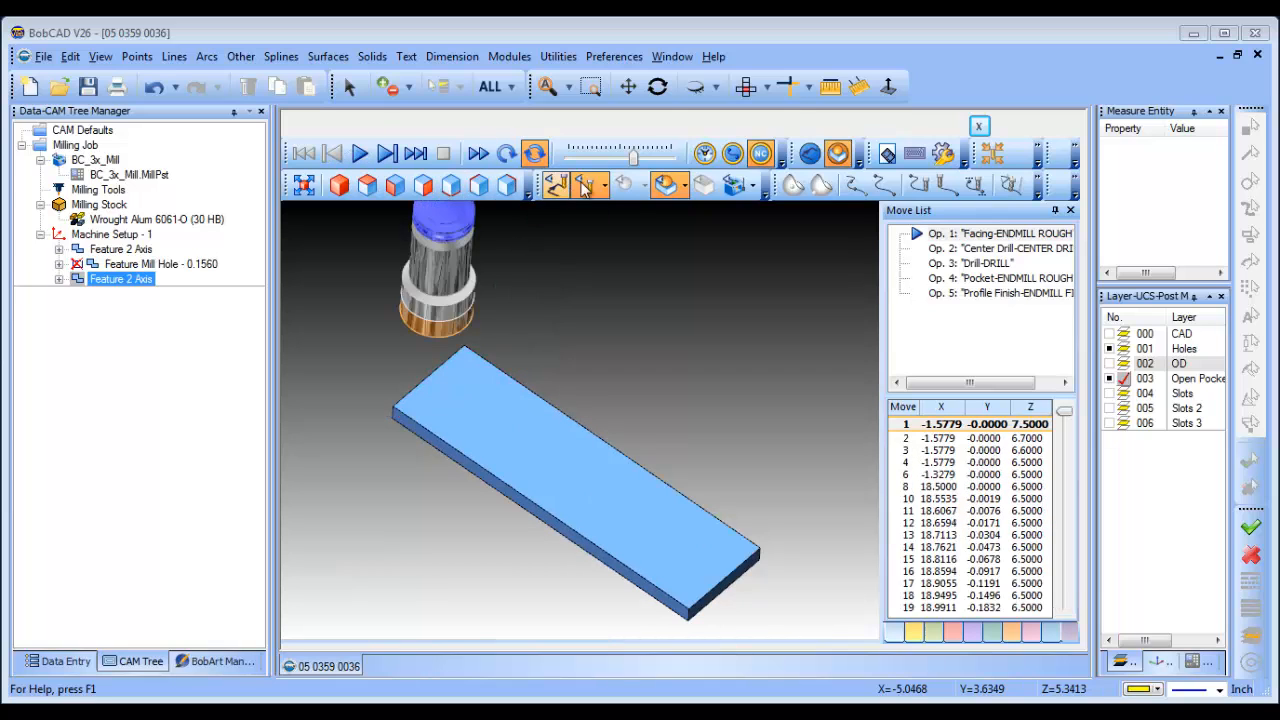
left_click_drag(633, 159, 601, 160)
left_click(360, 155)
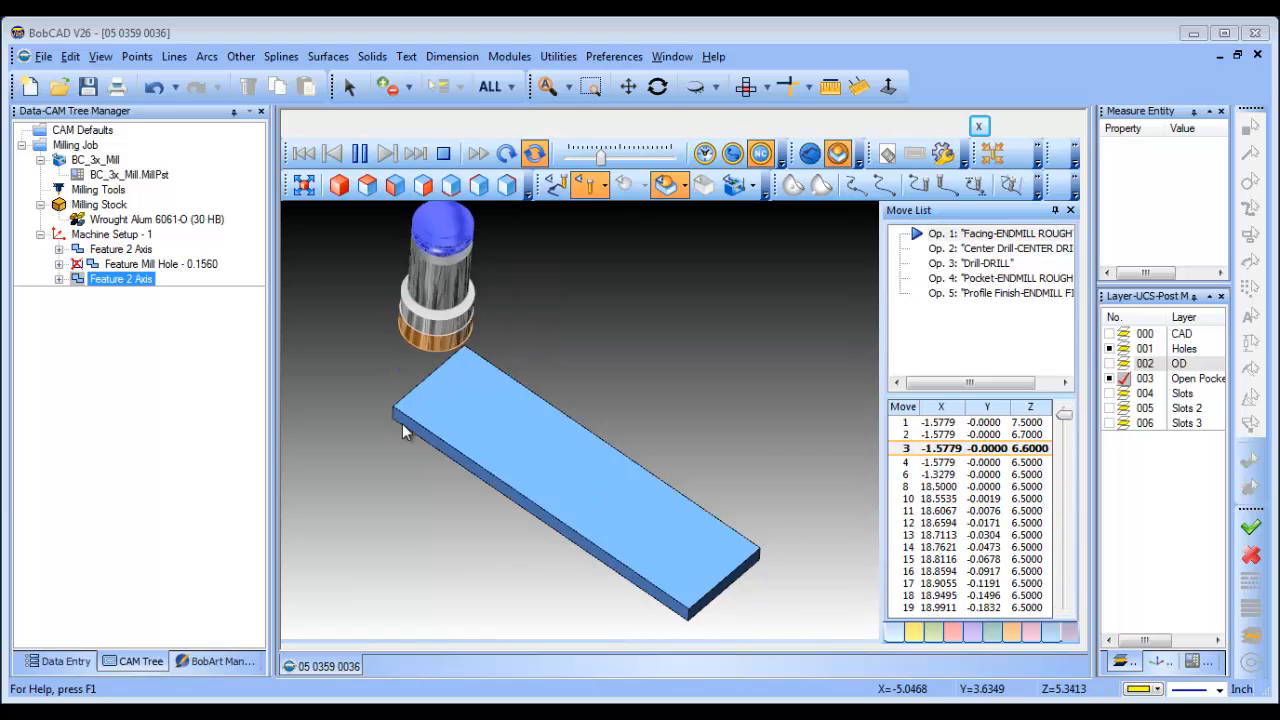
left_click(534, 153)
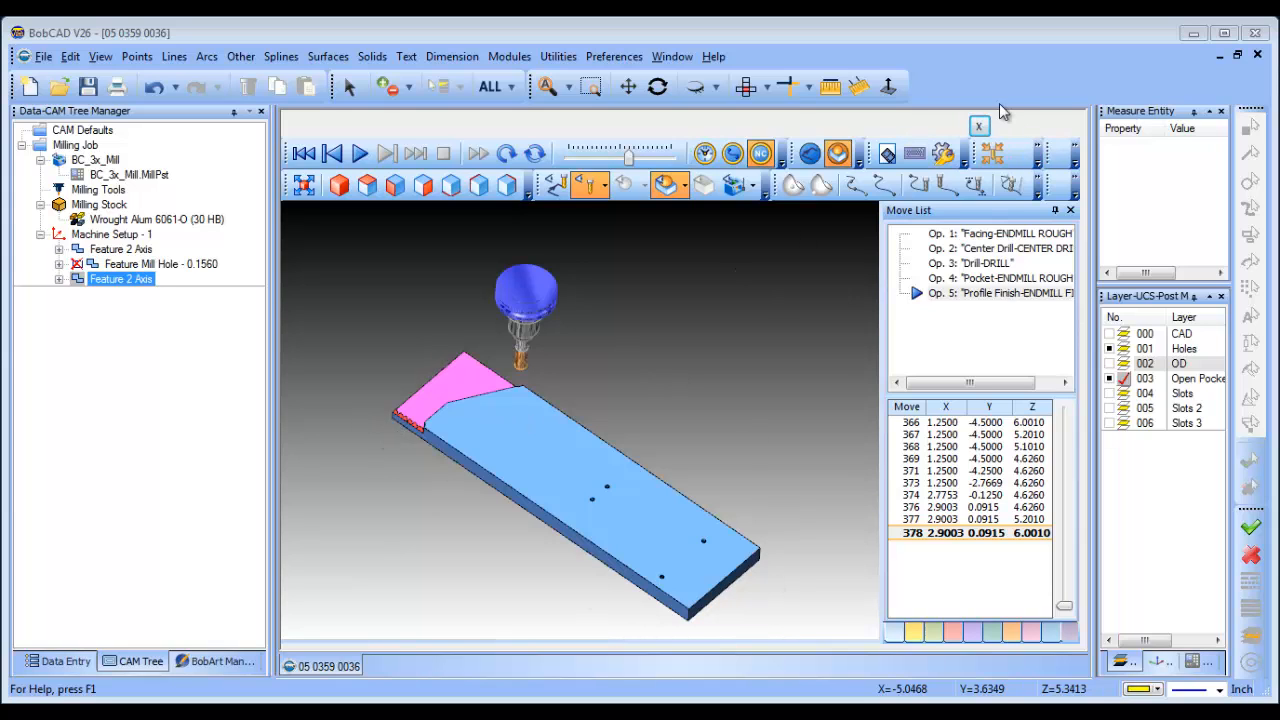
left_click(979, 125)
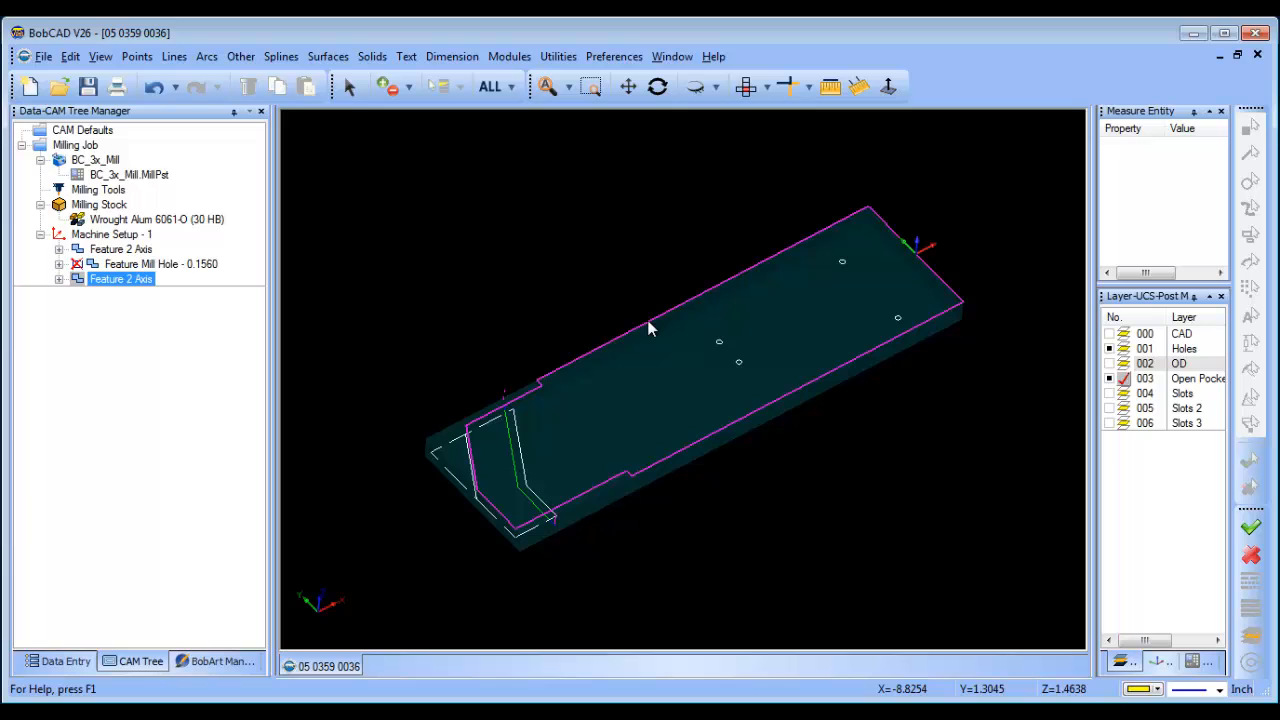
Step: View the part from the top and select Machine Setup - 1 to see the open pocket's boundary against the stock
left_click(752, 88)
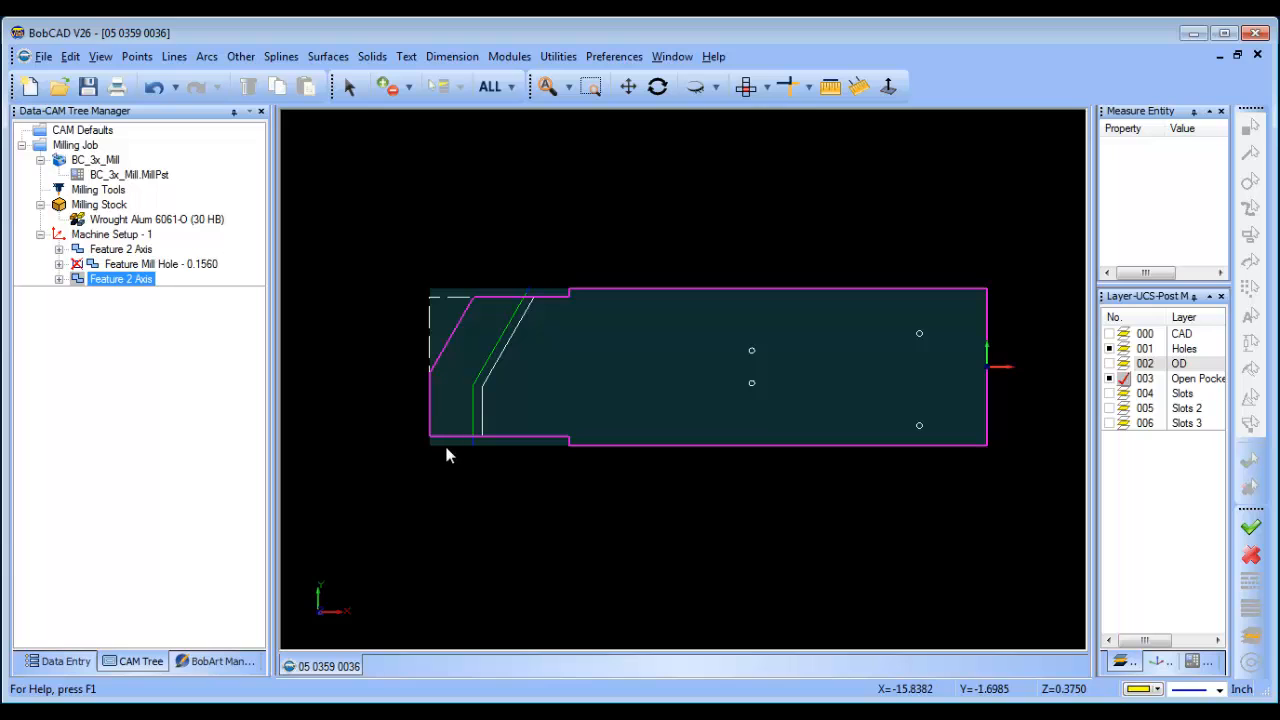
right_click(502, 207)
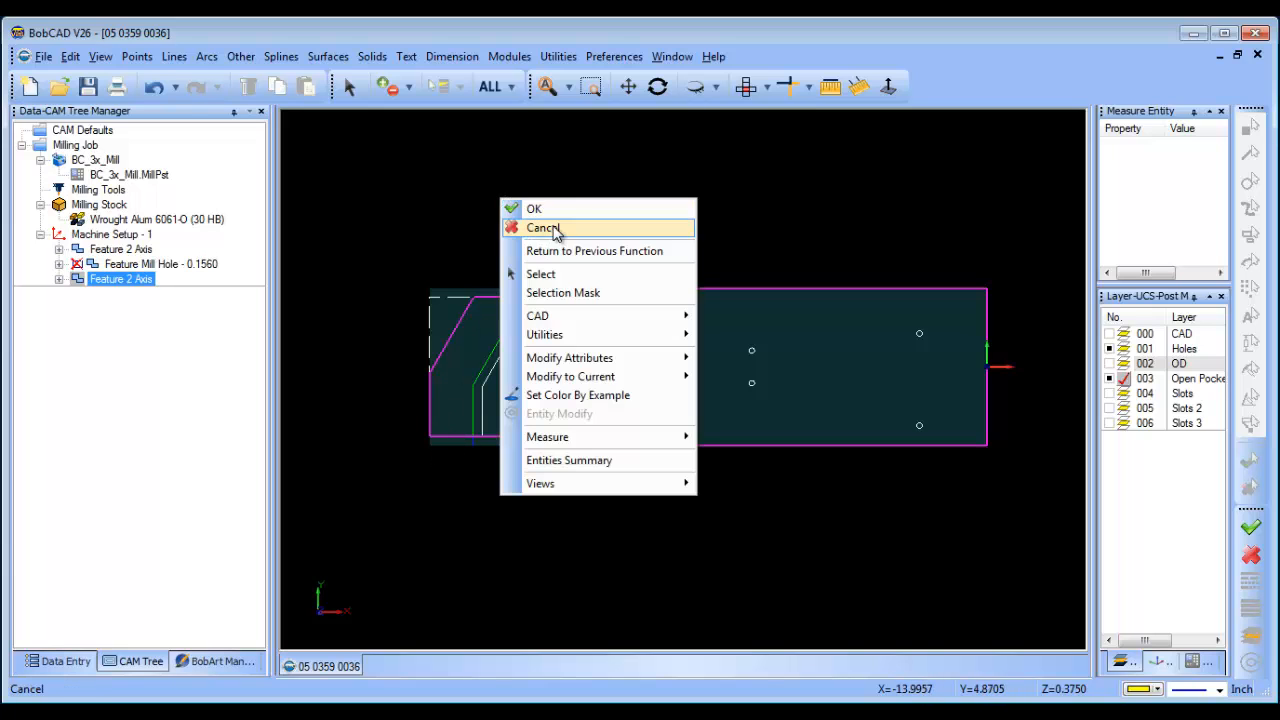
left_click(530, 228)
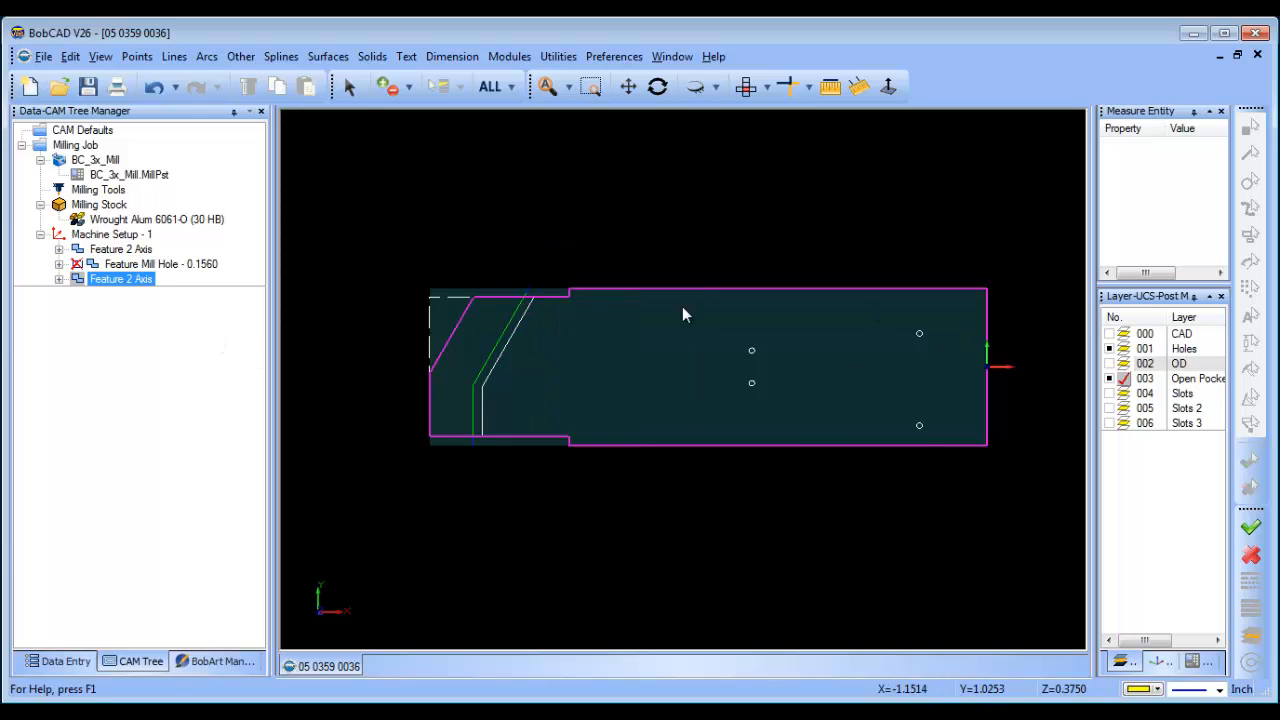
key("Up")
key("Up")
key("Up")
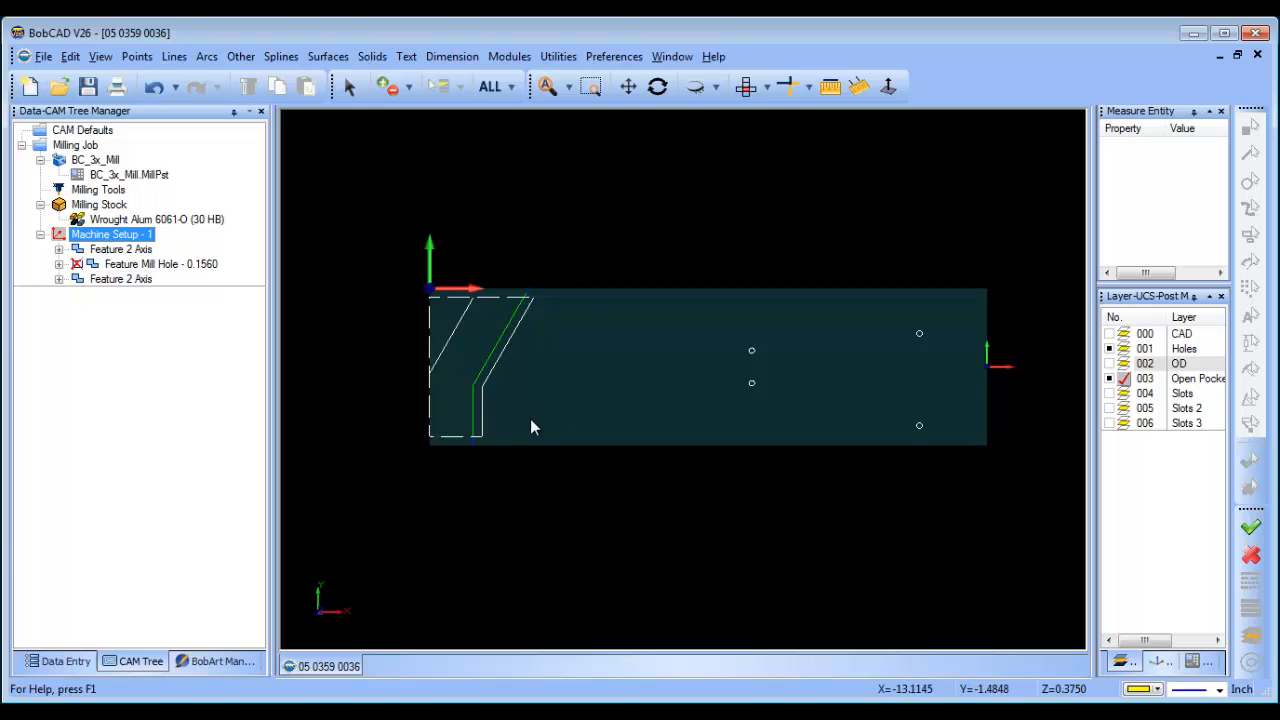
Step: Stretch the open pocket boundary's lower edge down just past the stock edge, using Multiple Entities and the Horizontal/Vertical direction
left_click(557, 57)
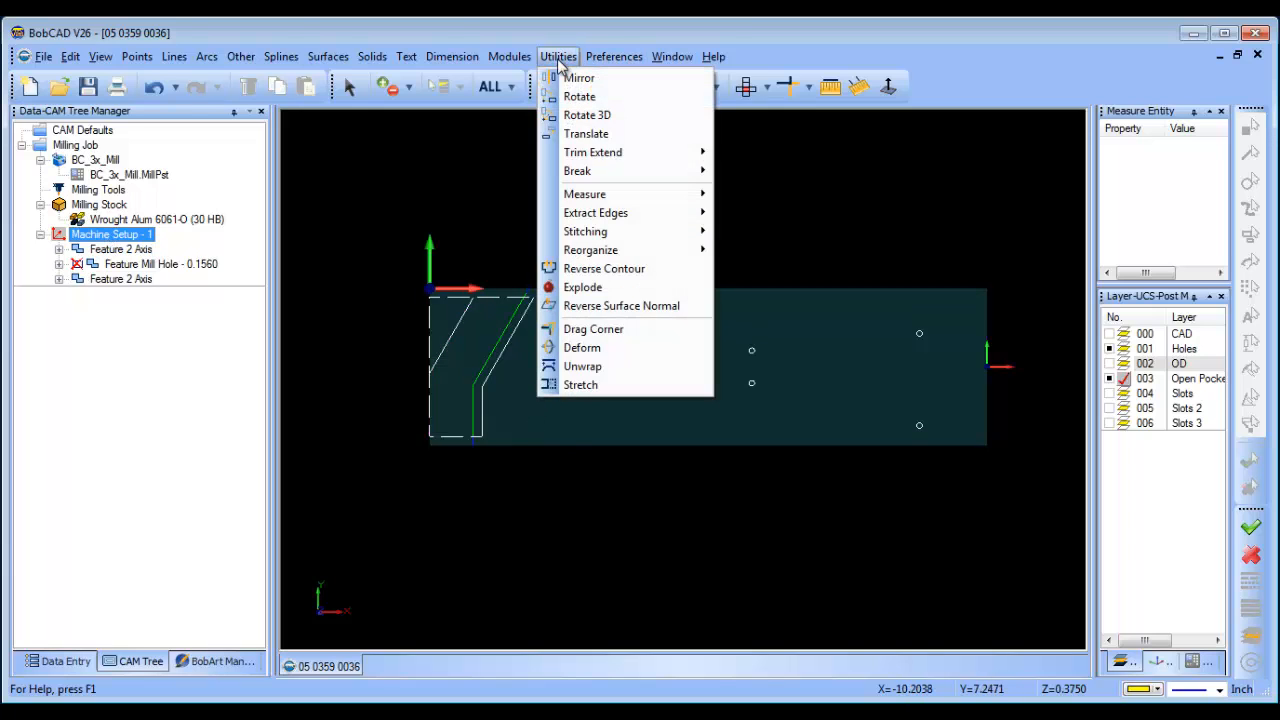
left_click(620, 383)
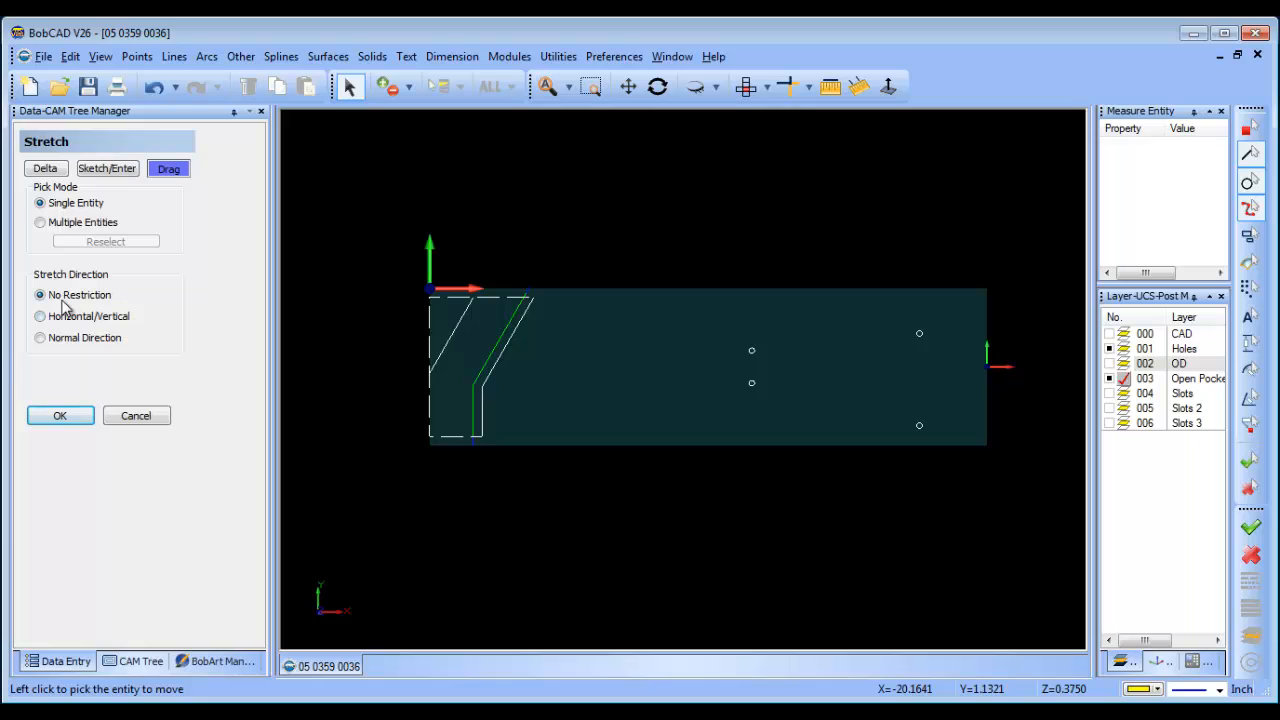
left_click(41, 223)
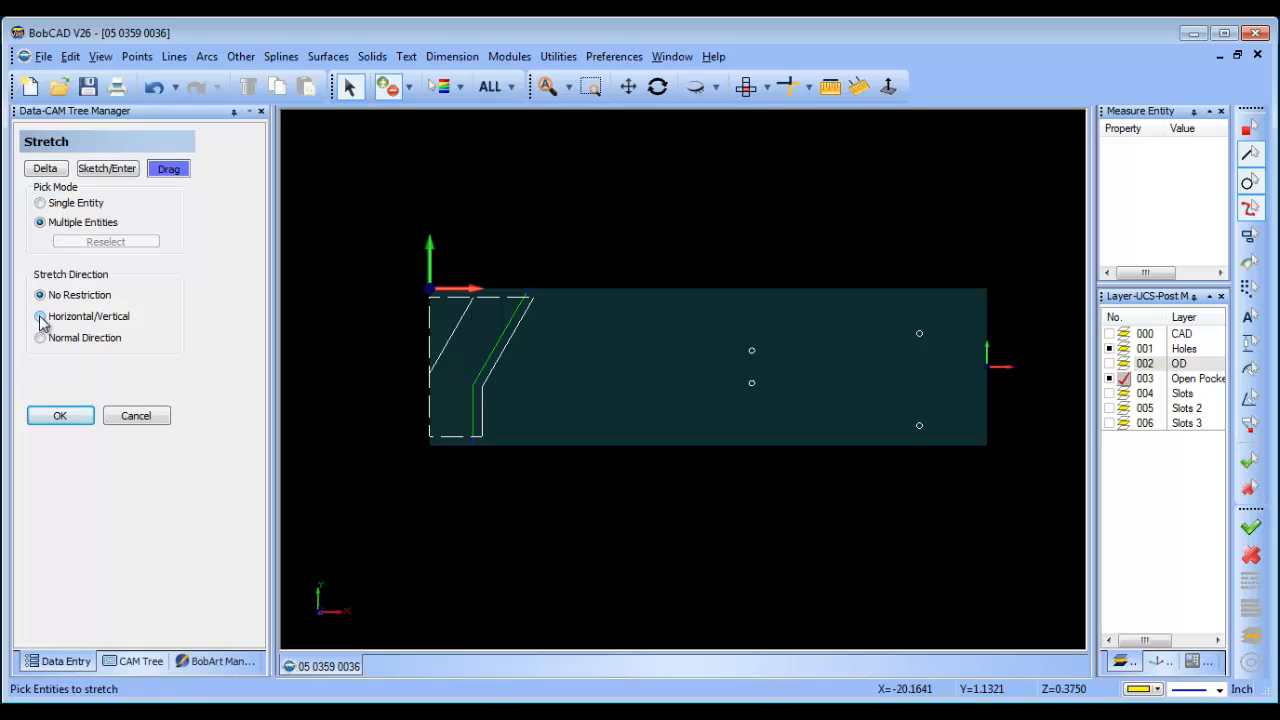
left_click(41, 317)
left_click_drag(415, 426, 512, 444)
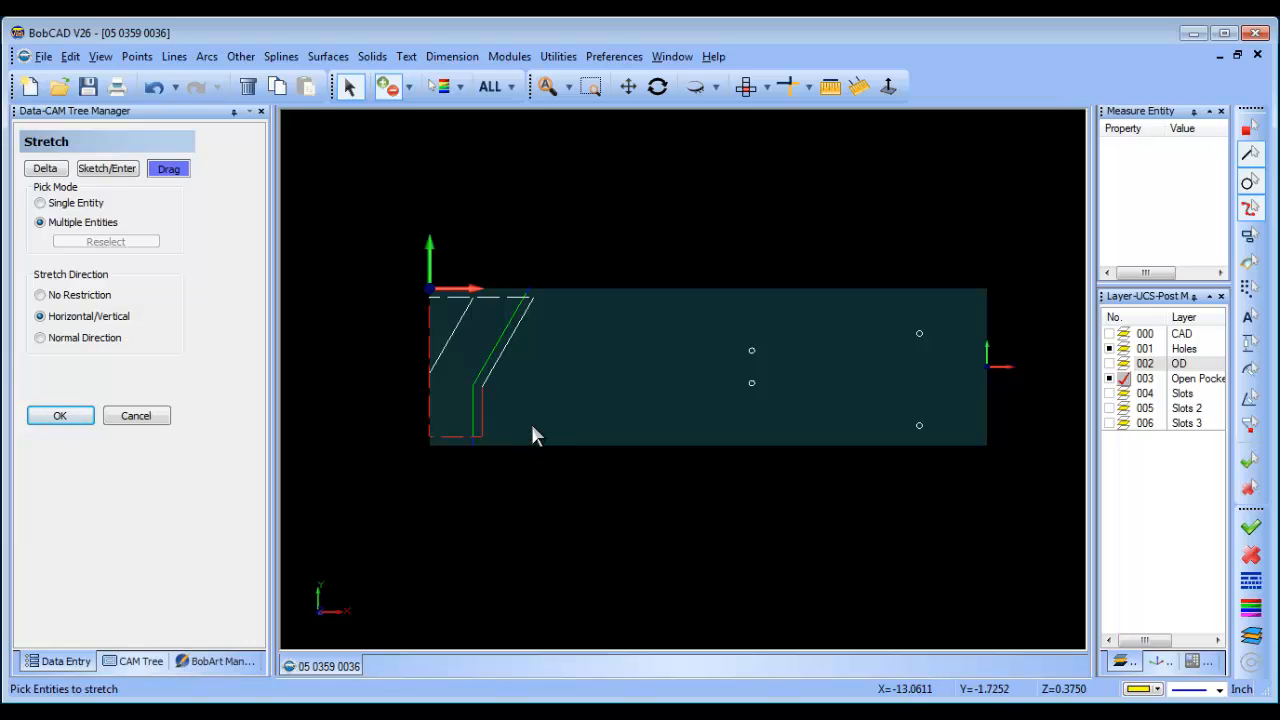
right_click(531, 417)
left_click(581, 432)
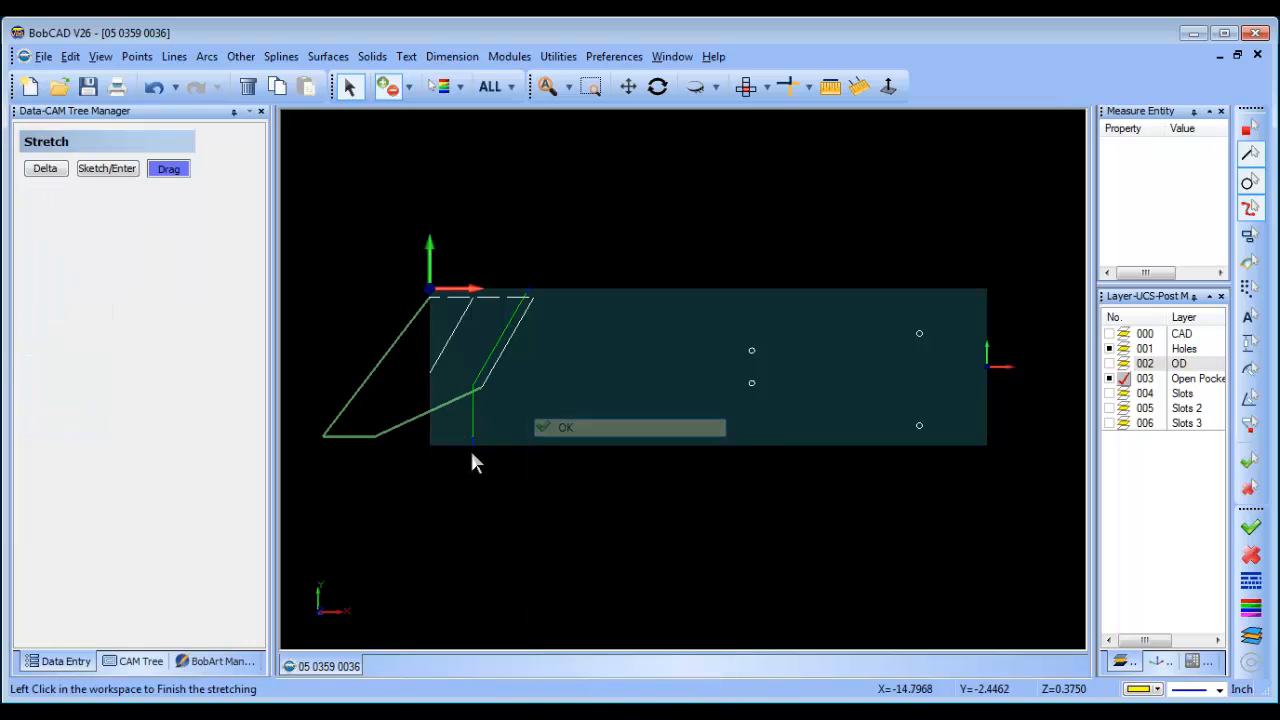
left_click(571, 447)
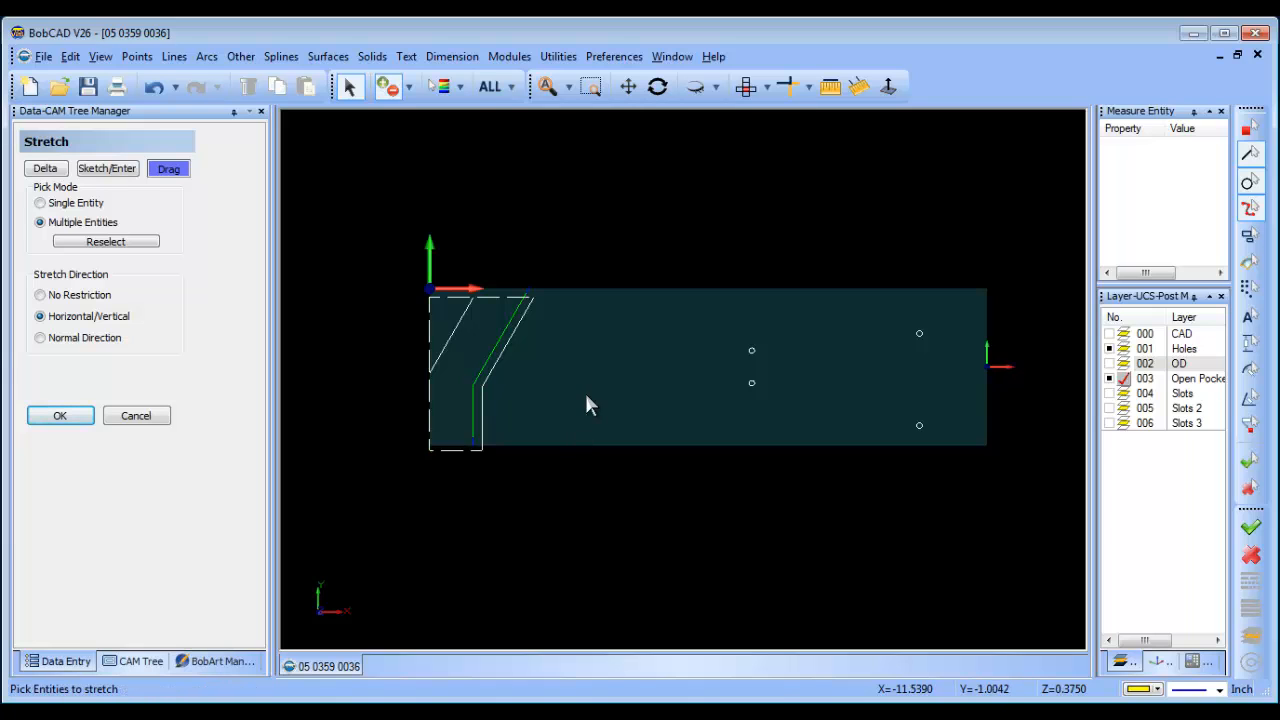
right_click(587, 395)
left_click(637, 424)
Step: Reselect the open pocket feature's geometry to match the stretched boundary and compute all of its toolpaths
left_click(135, 662)
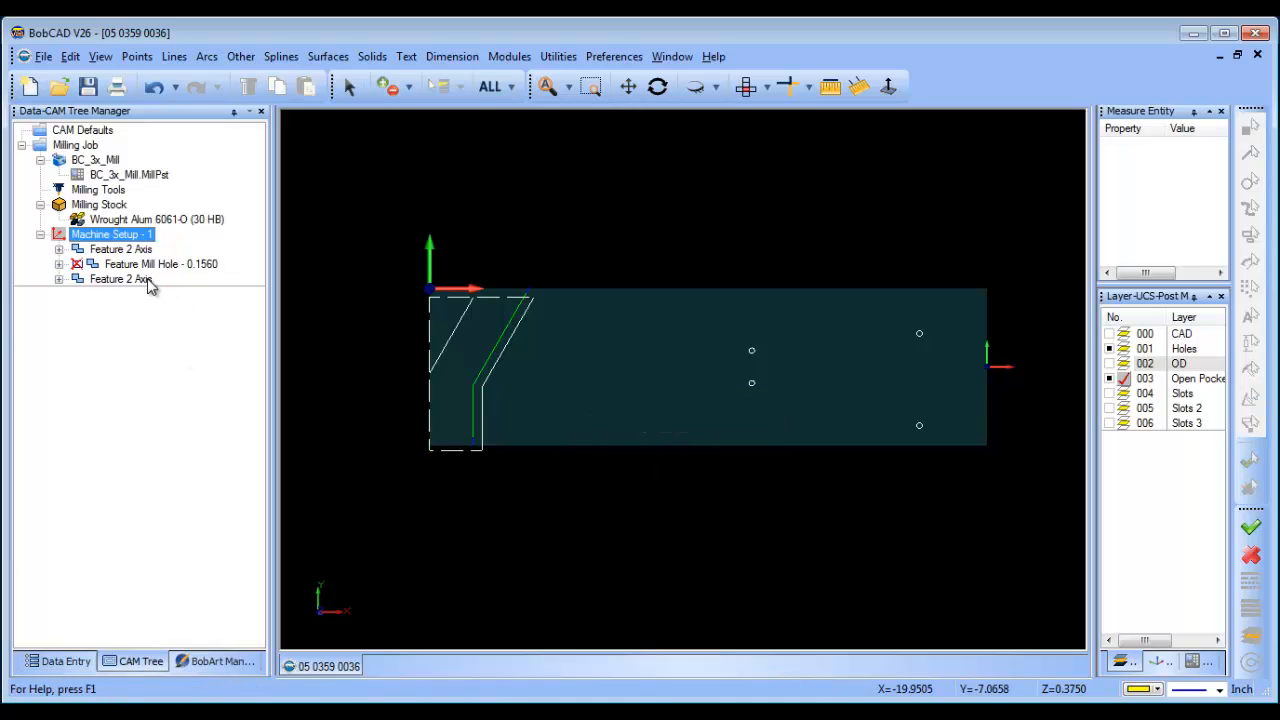
left_click(120, 280)
left_click(60, 279)
right_click(122, 296)
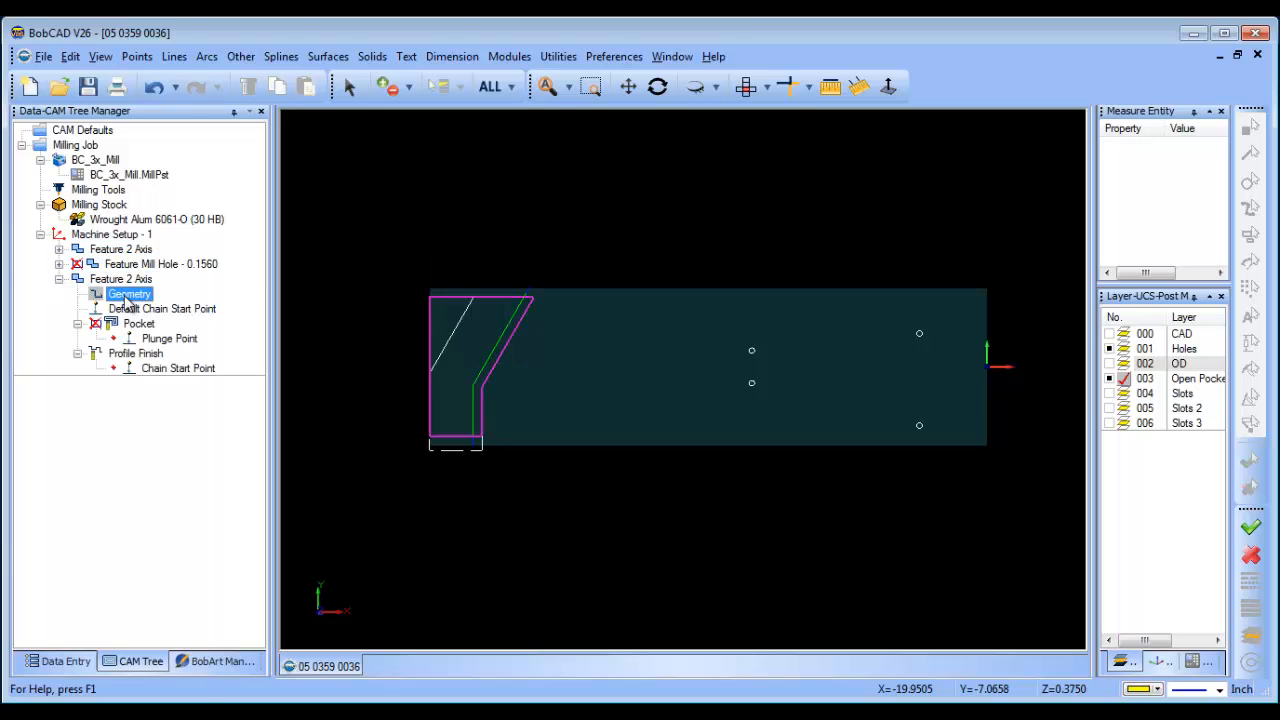
left_click(232, 305)
right_click(405, 261)
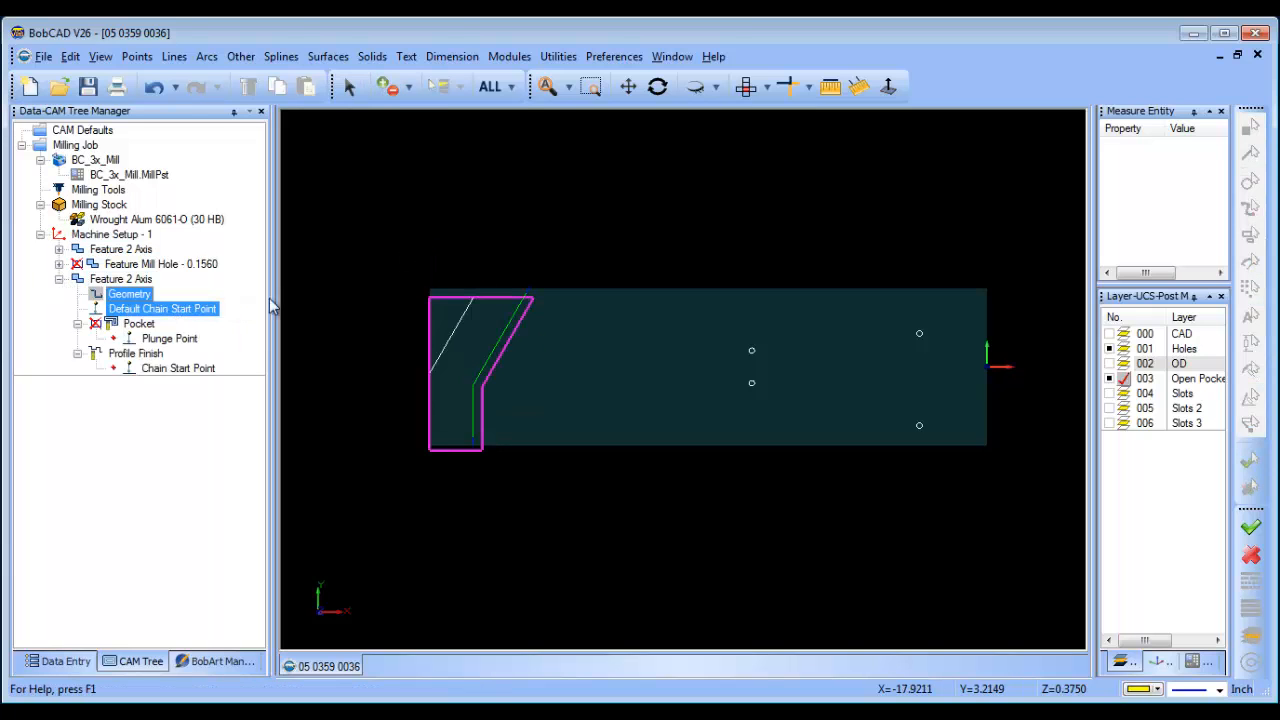
right_click(118, 279)
left_click(200, 306)
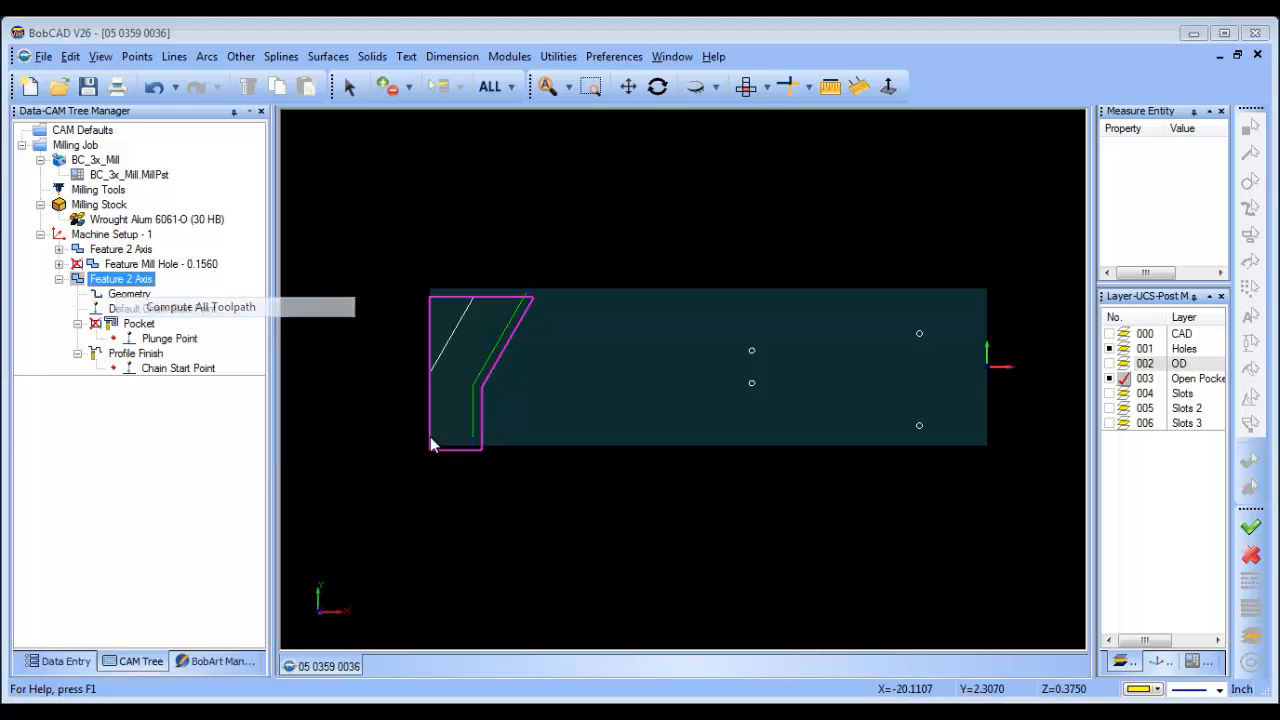
Step: Simulate the recomputed job in Workpiece Focus through the last operation and inspect the open pocket's edge
left_click(503, 57)
left_click(548, 180)
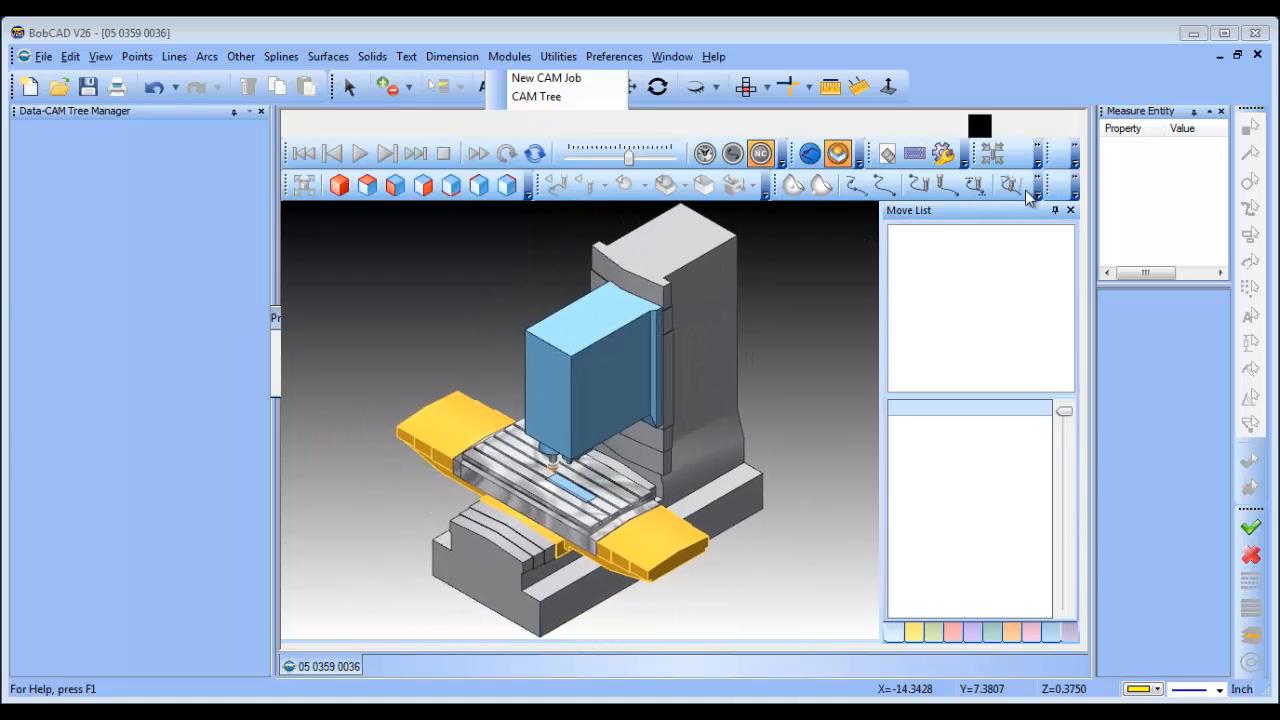
left_click(1038, 155)
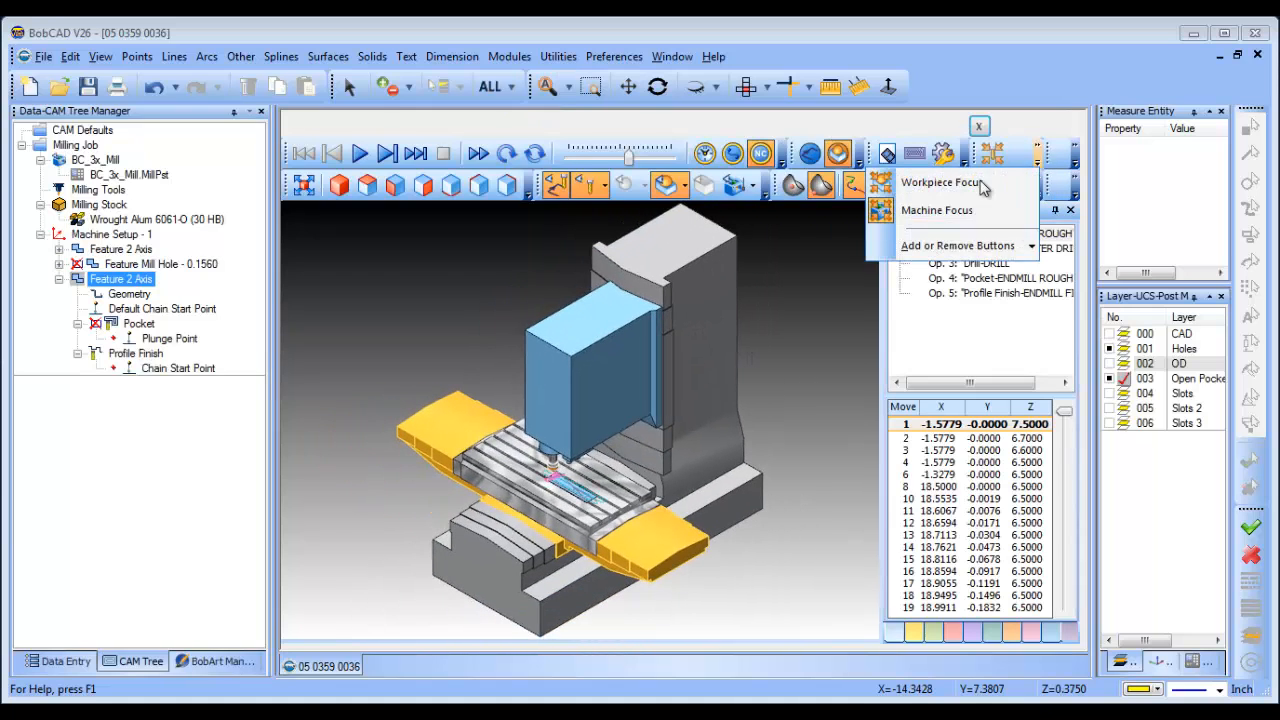
left_click(981, 182)
left_click(1038, 155)
left_click(976, 180)
left_click(1039, 152)
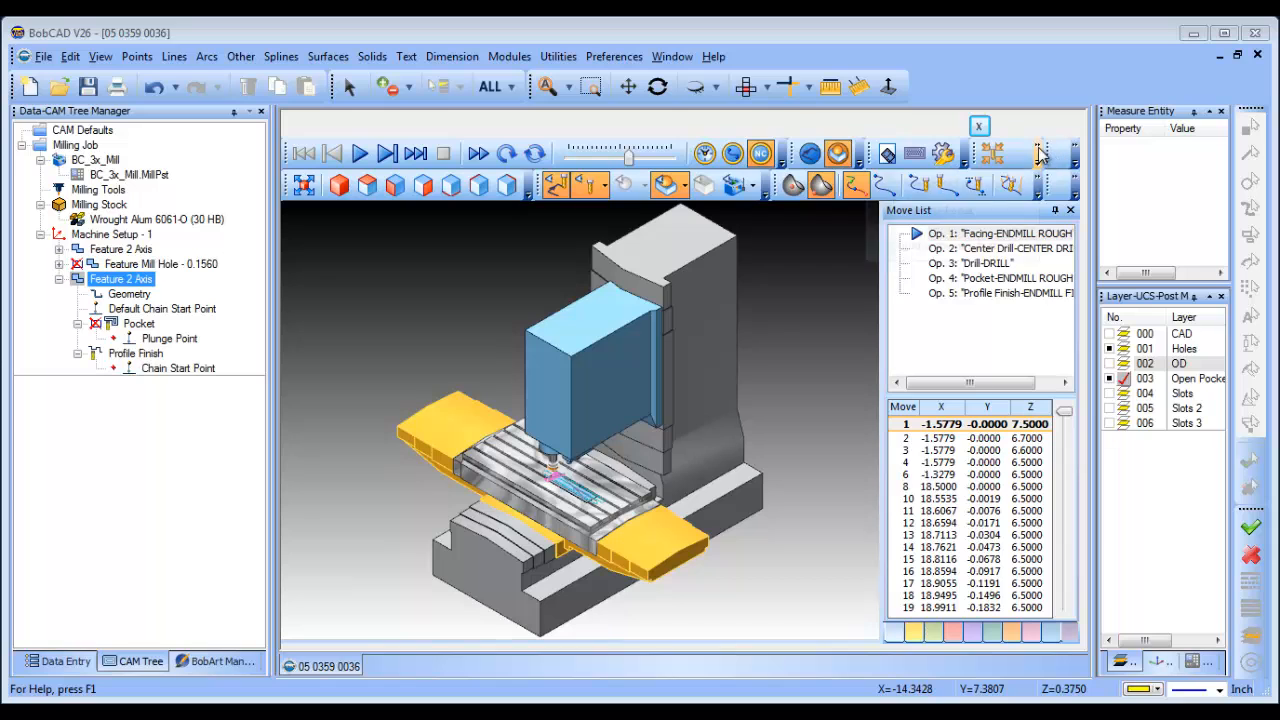
left_click(977, 180)
left_click(1038, 156)
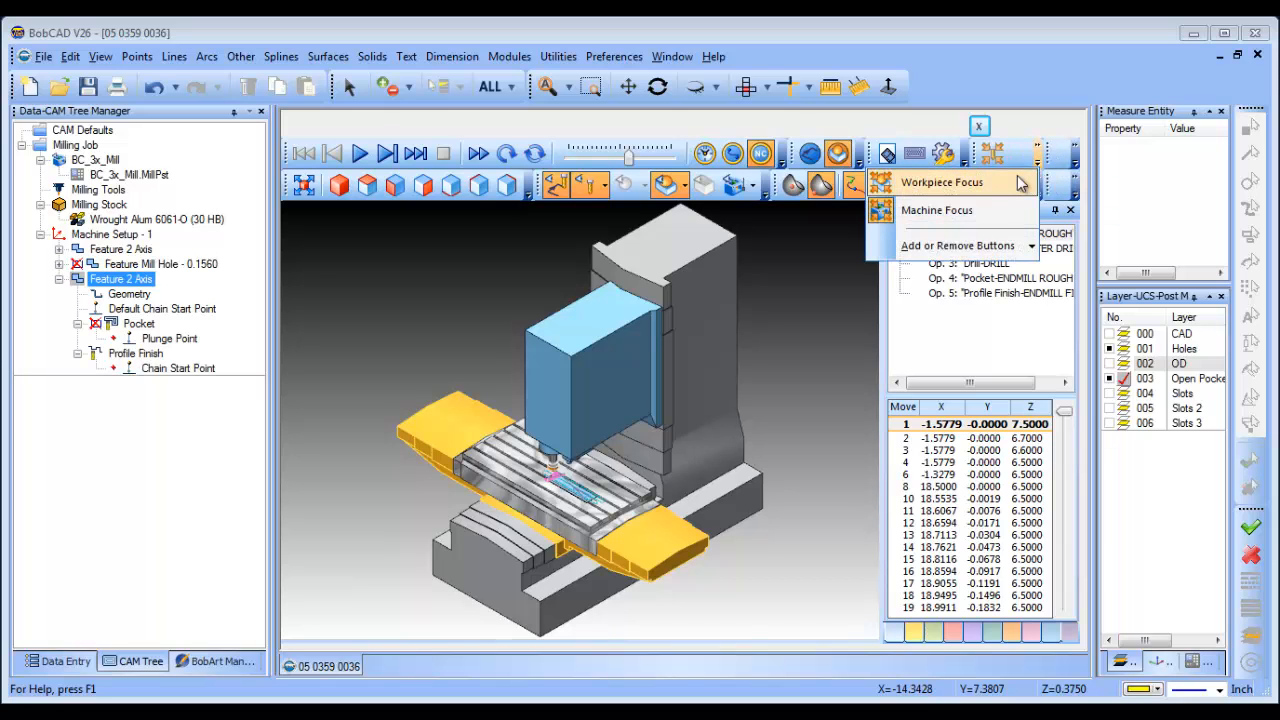
left_click(1018, 182)
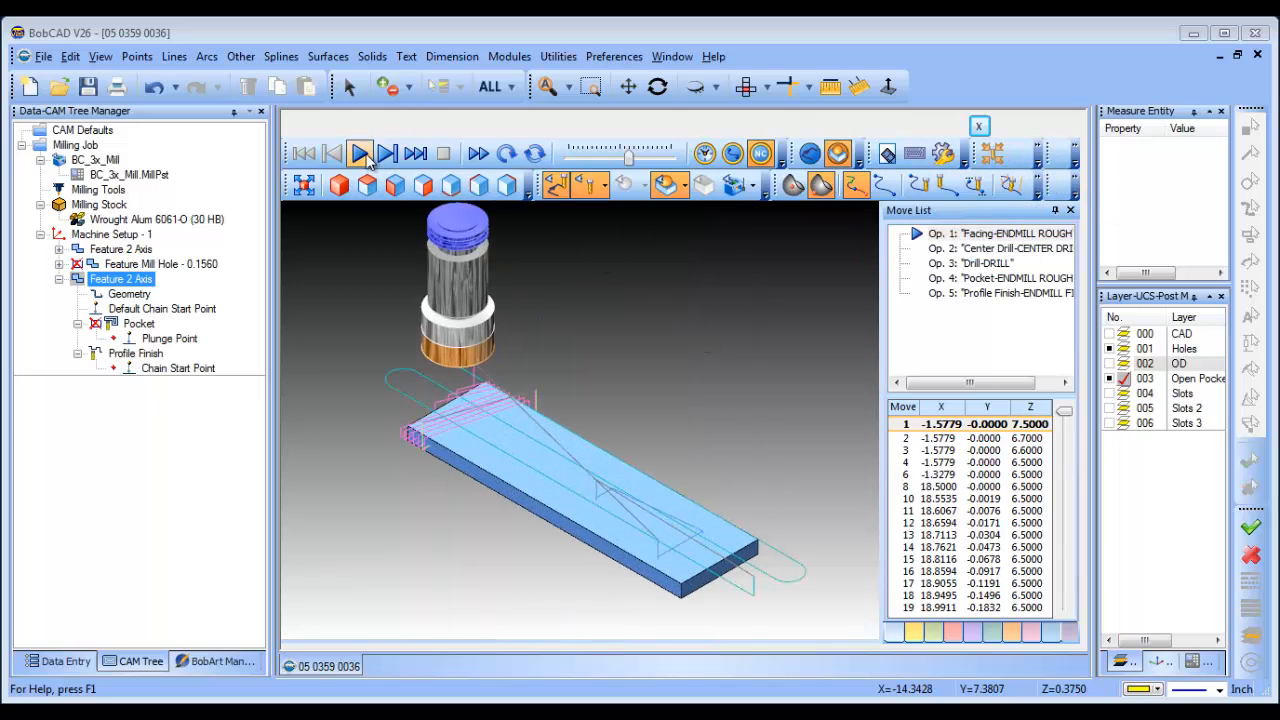
left_click(362, 154)
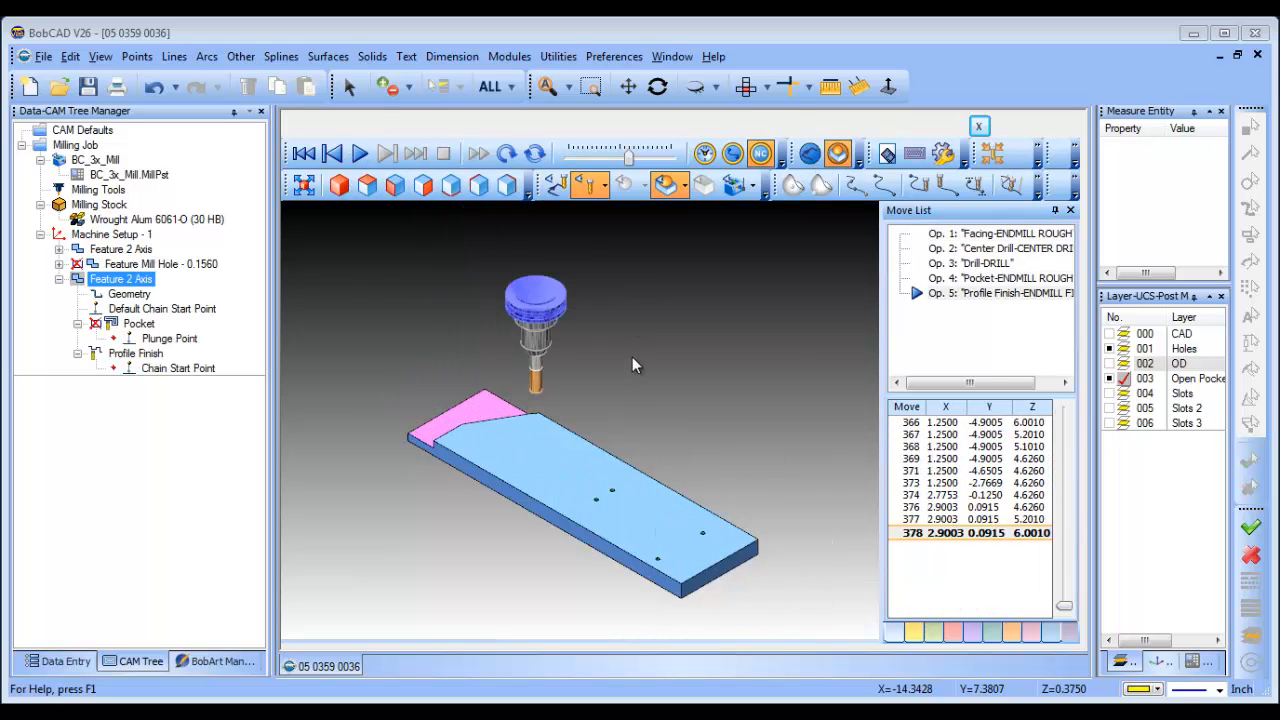
mouse_move(633, 361)
middle_mouse_down()
mouse_move(574, 410)
mouse_move(638, 367)
middle_mouse_up()
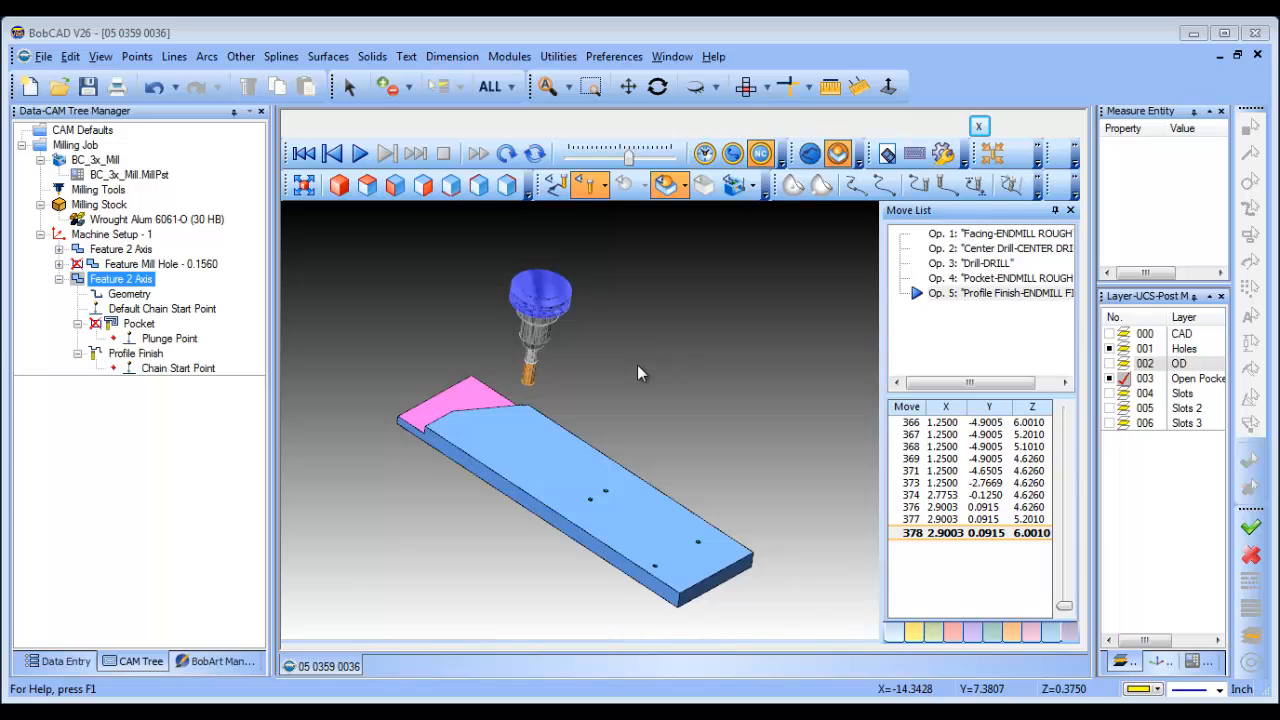